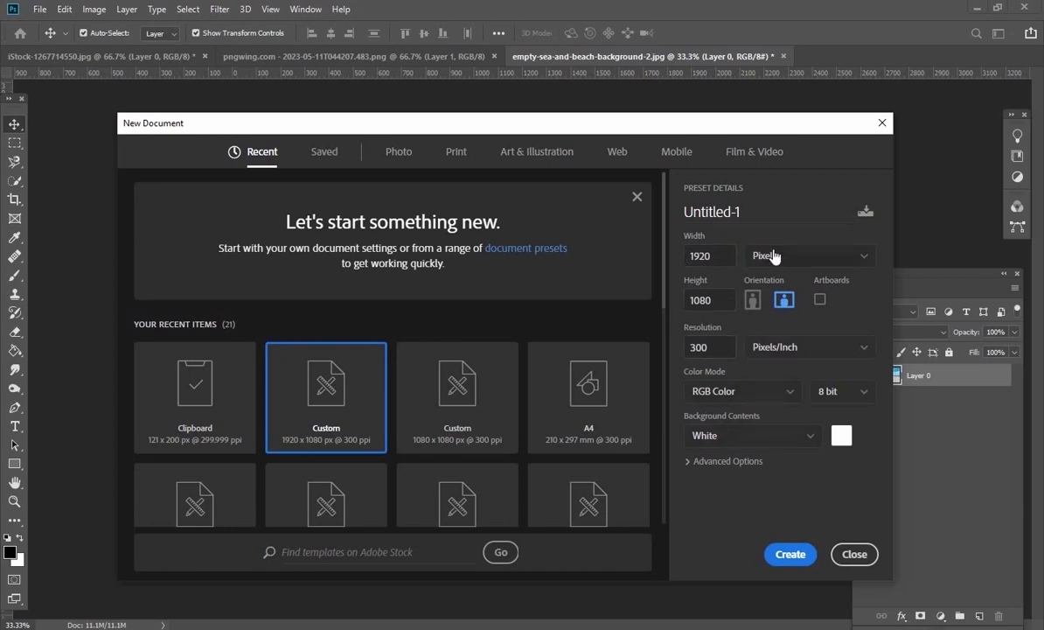
Create a 1920×1080 px document and drag the beach photo into it
left_click(789, 554)
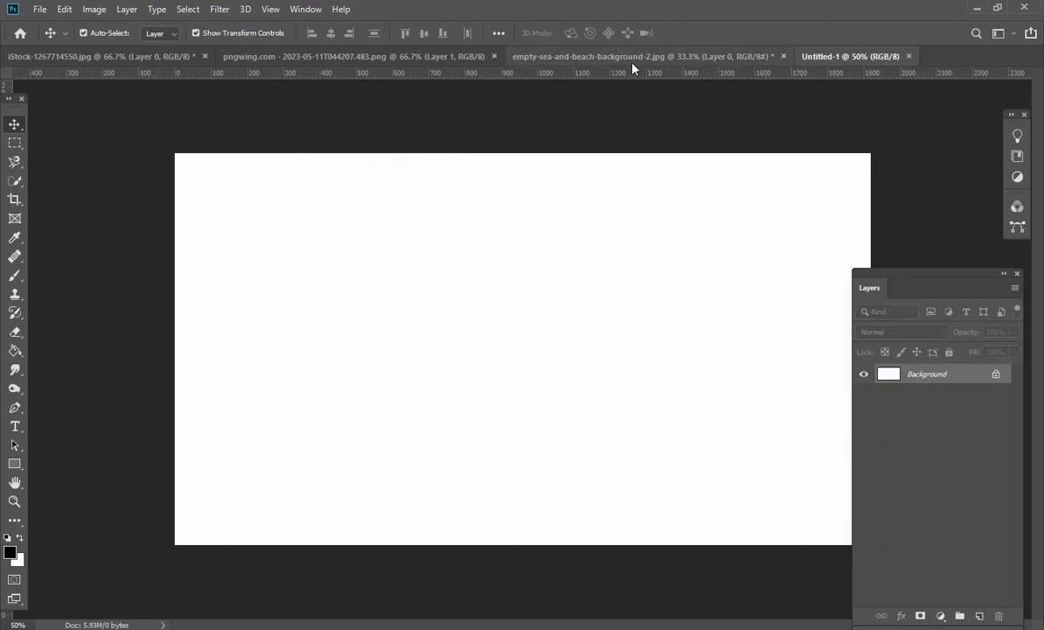
left_click(632, 61)
mouse_move(623, 492)
left_mouse_down()
mouse_move(851, 76)
mouse_move(602, 344)
left_mouse_up()
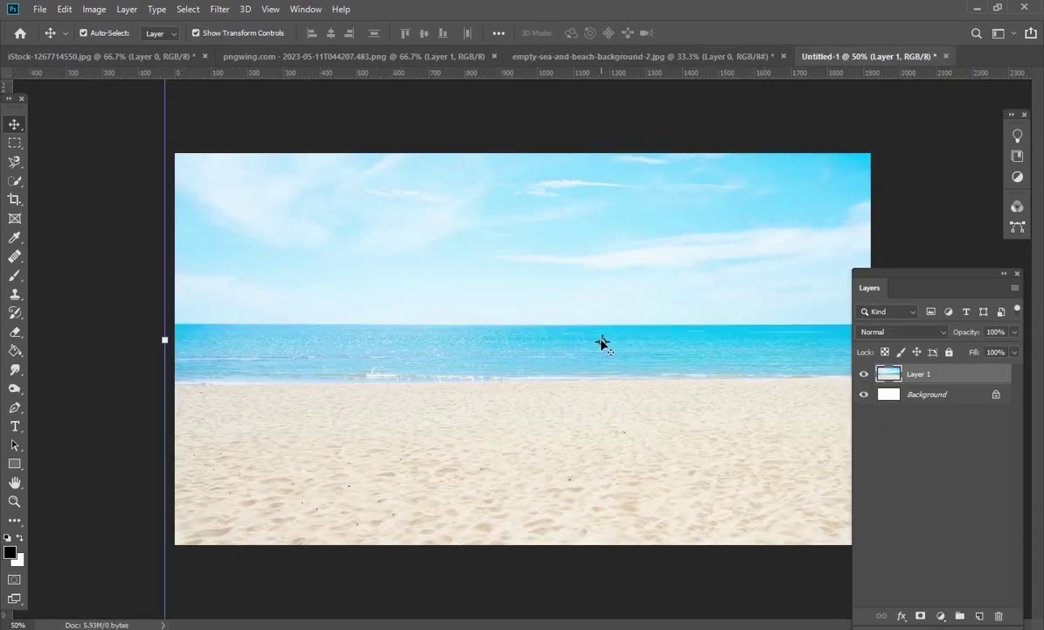
Scale and centre the beach photo on Layer 1 so it fills the canvas, then commit
key("ctrl+minus")
key("ctrl+minus")
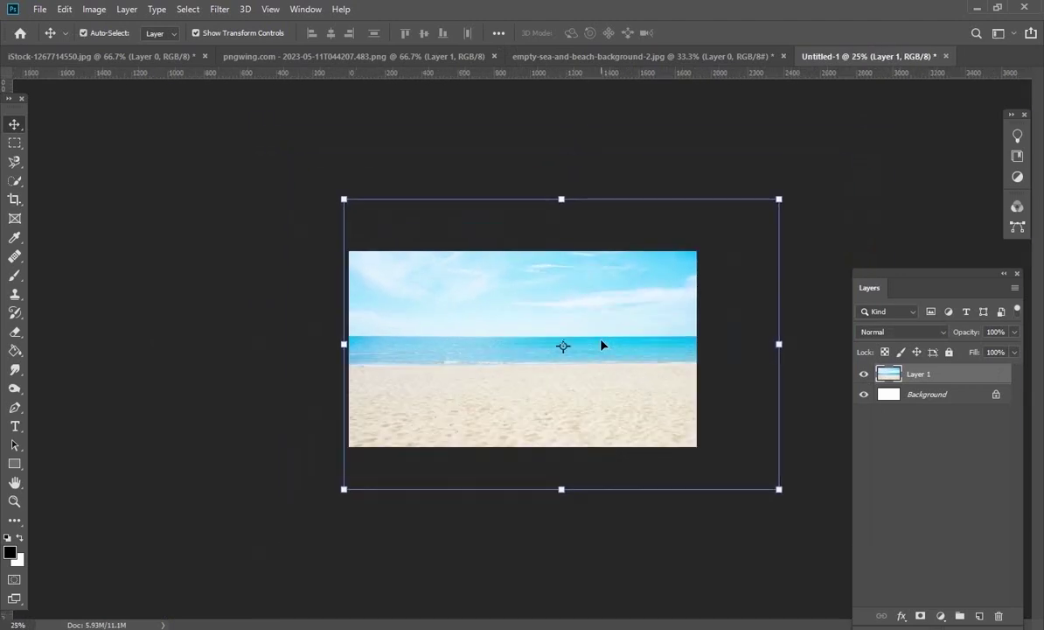
left_click_drag(635, 381, 586, 386)
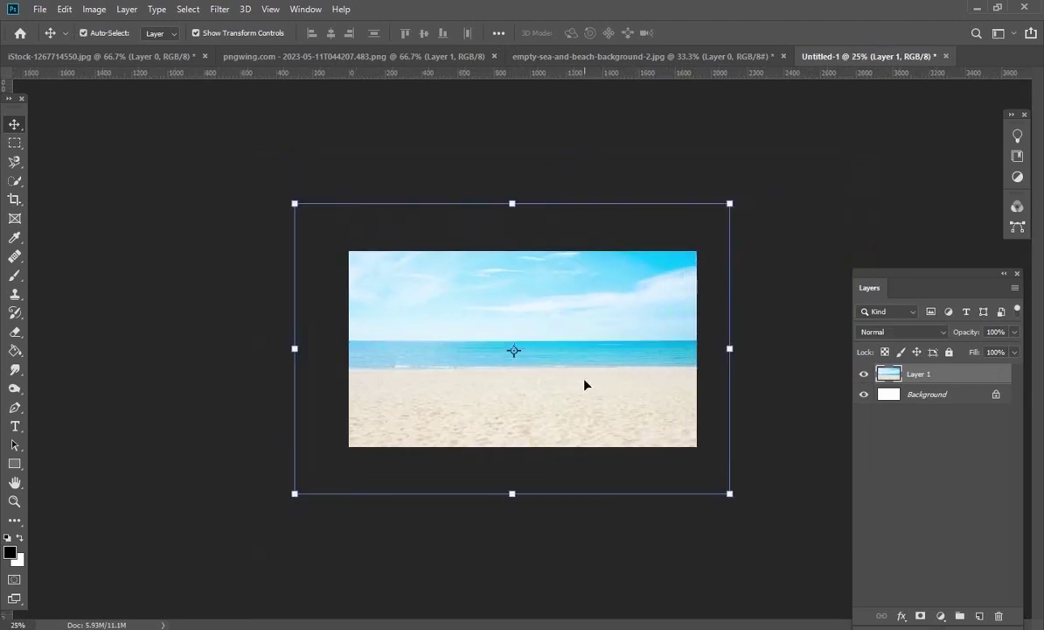
left_click_drag(731, 207, 714, 237)
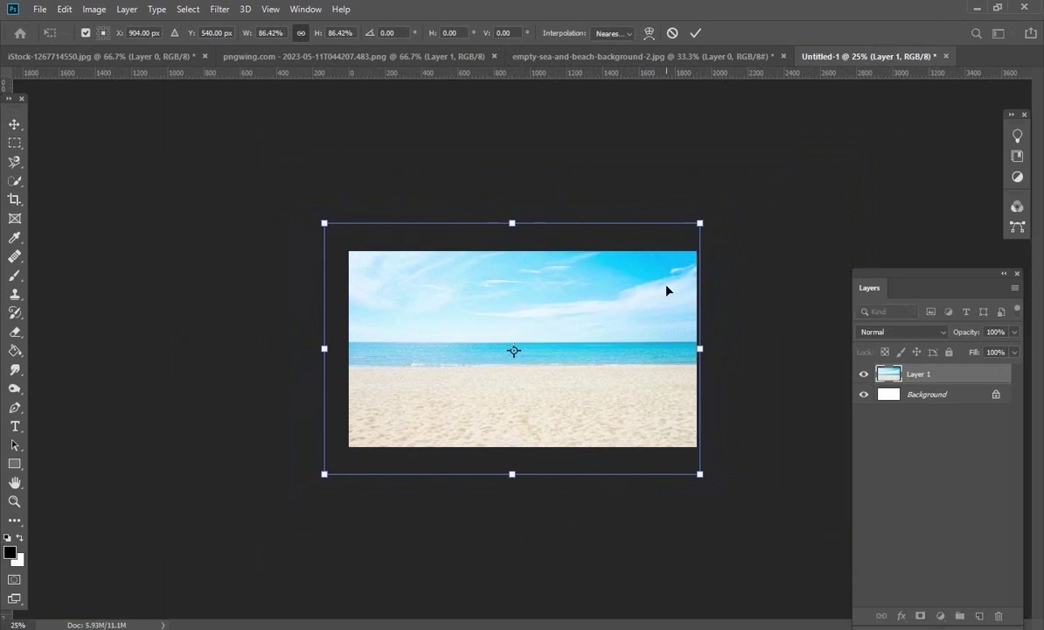
left_click_drag(665, 290, 675, 288)
left_click_drag(711, 223, 697, 232)
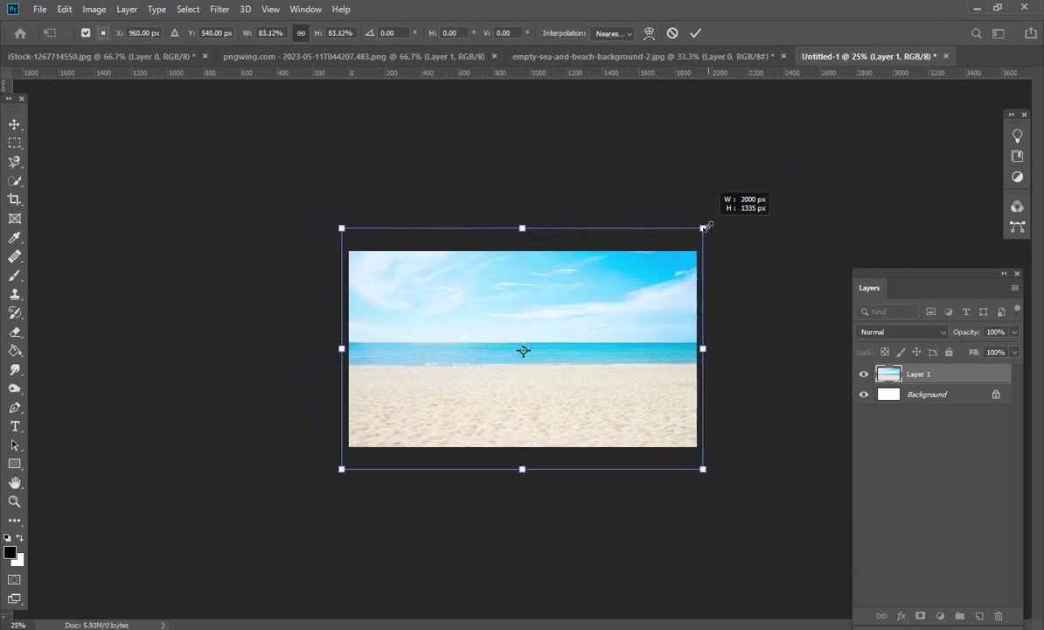
key("Return")
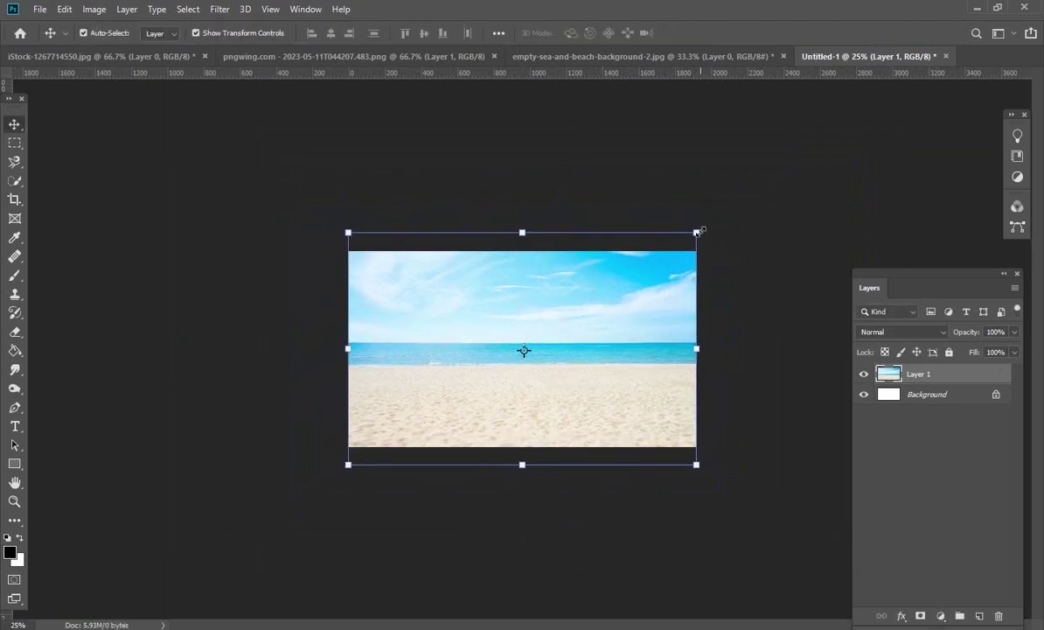
left_click(284, 221)
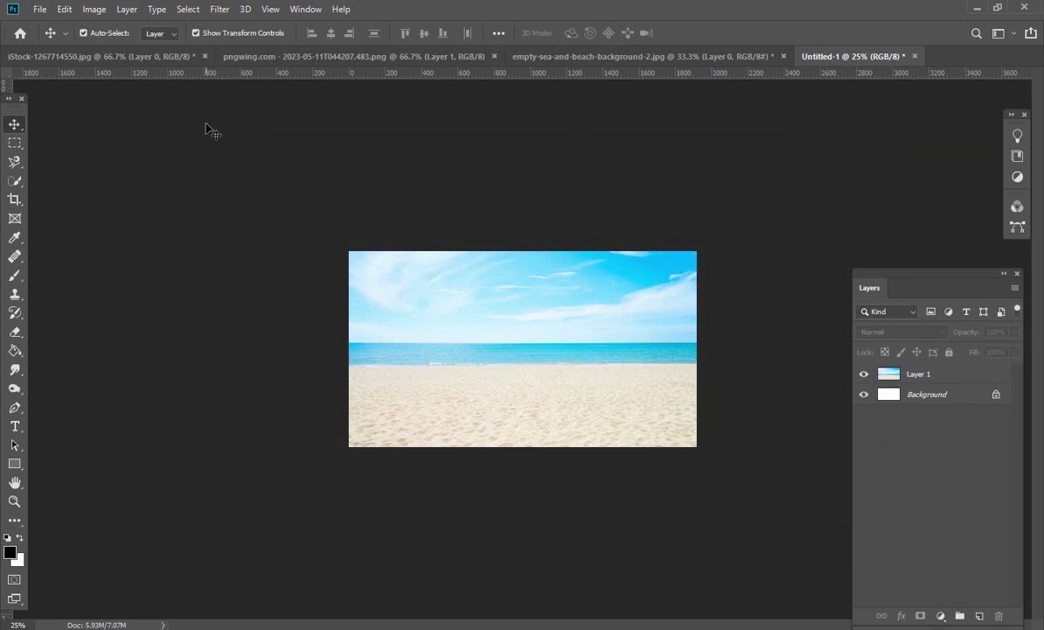
Drag the DECLARE bottle in as Layer 2, centre it on the sand and enlarge it slightly
left_click(289, 56)
mouse_move(669, 318)
left_mouse_down()
mouse_move(784, 109)
mouse_move(645, 265)
left_mouse_up()
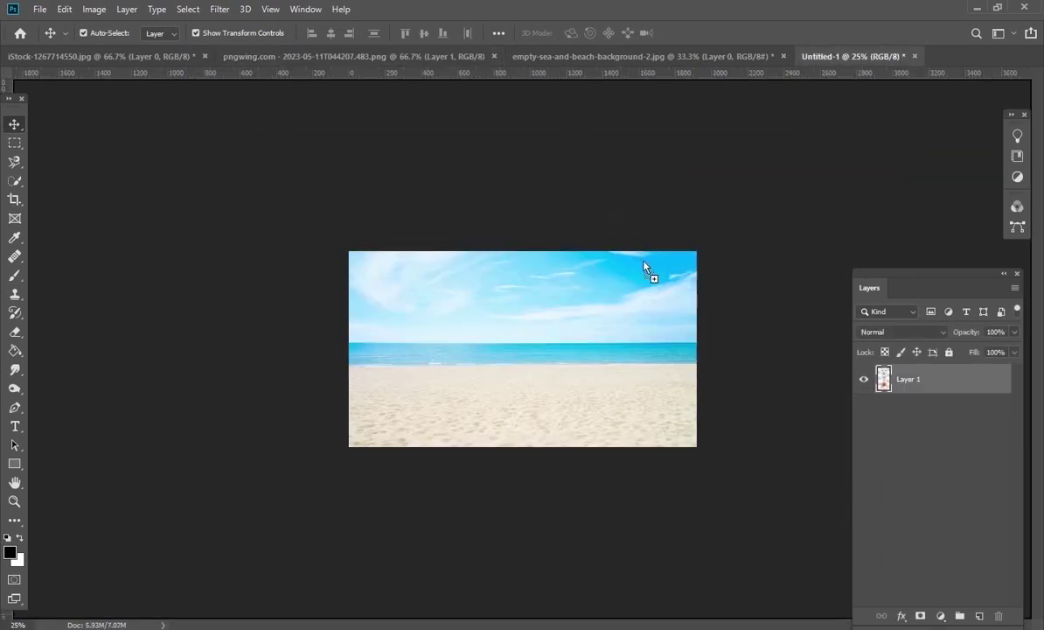
mouse_move(544, 368)
left_mouse_down()
mouse_move(518, 380)
mouse_move(540, 349)
left_mouse_up()
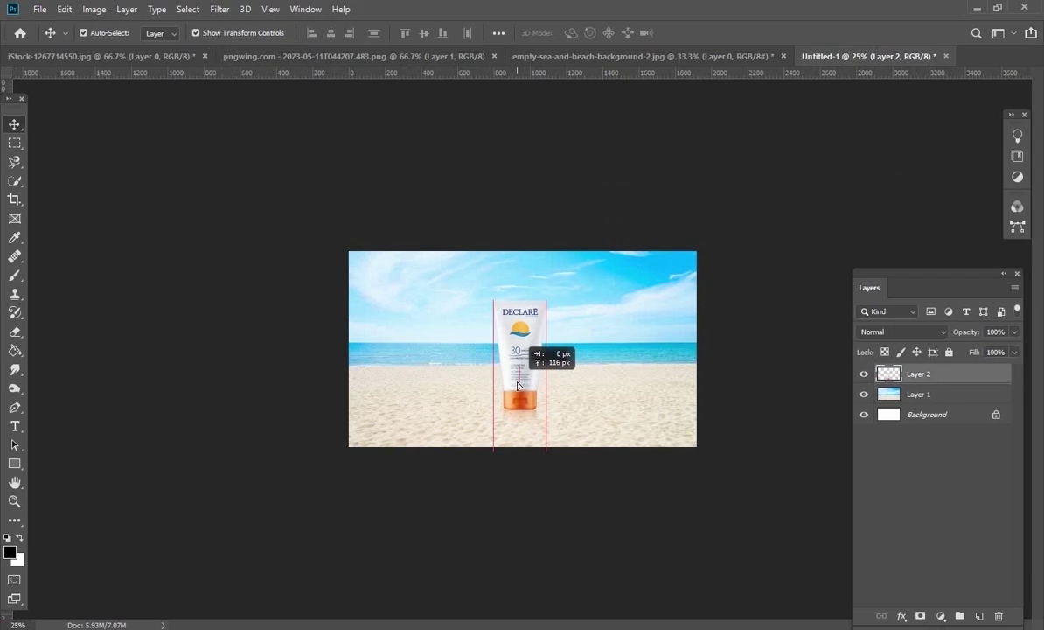
key("ctrl+t")
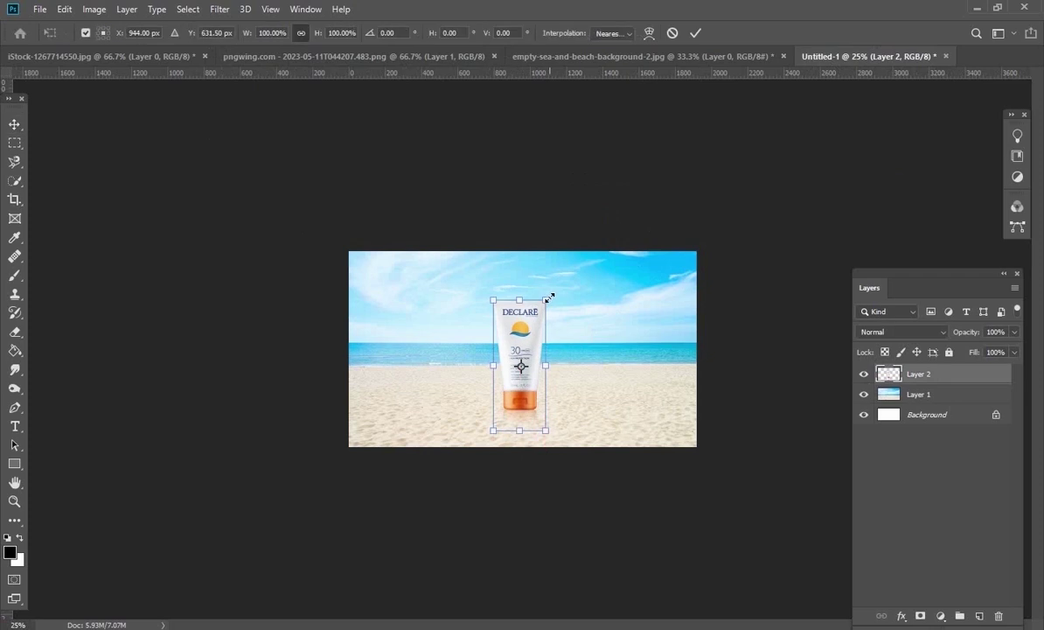
left_click_drag(549, 298, 550, 296)
key("Return")
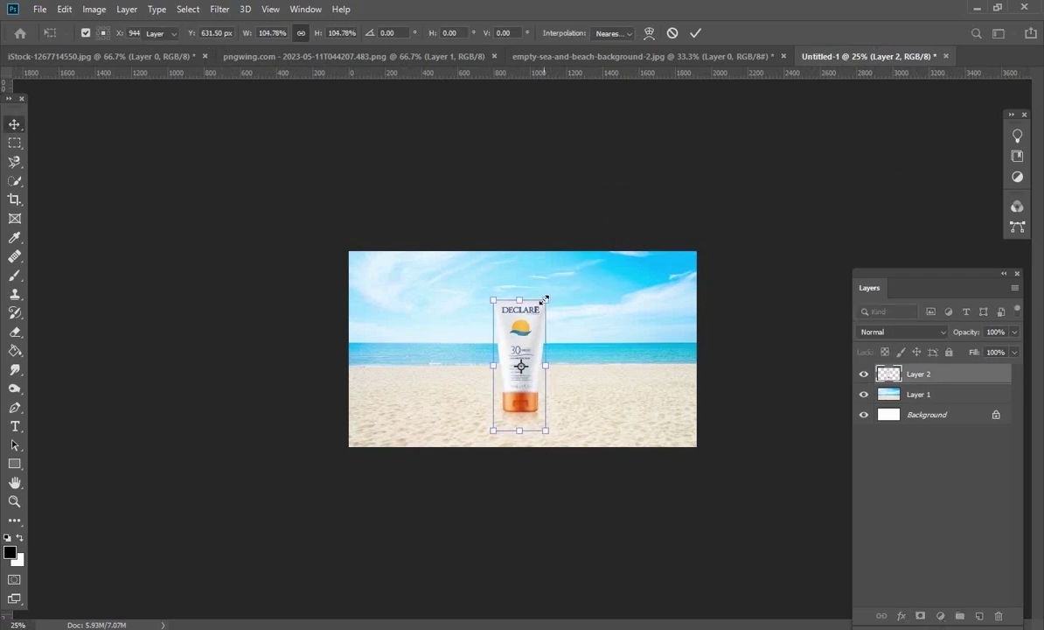
left_click(282, 325)
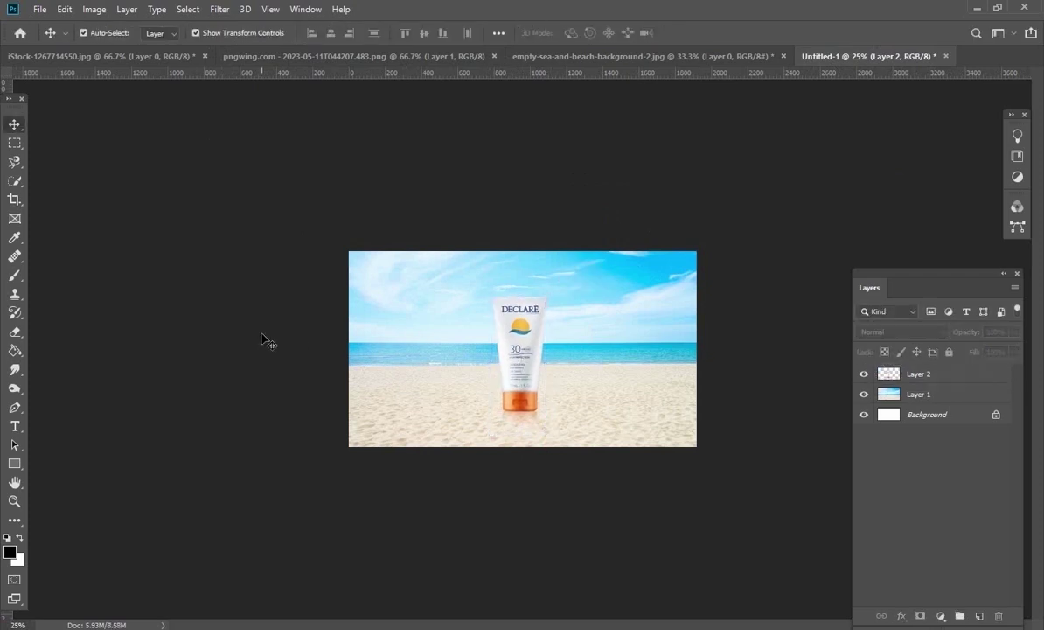
left_click(514, 389)
Select the reading woman in the iStock photo with Select > Subject
left_click(107, 55)
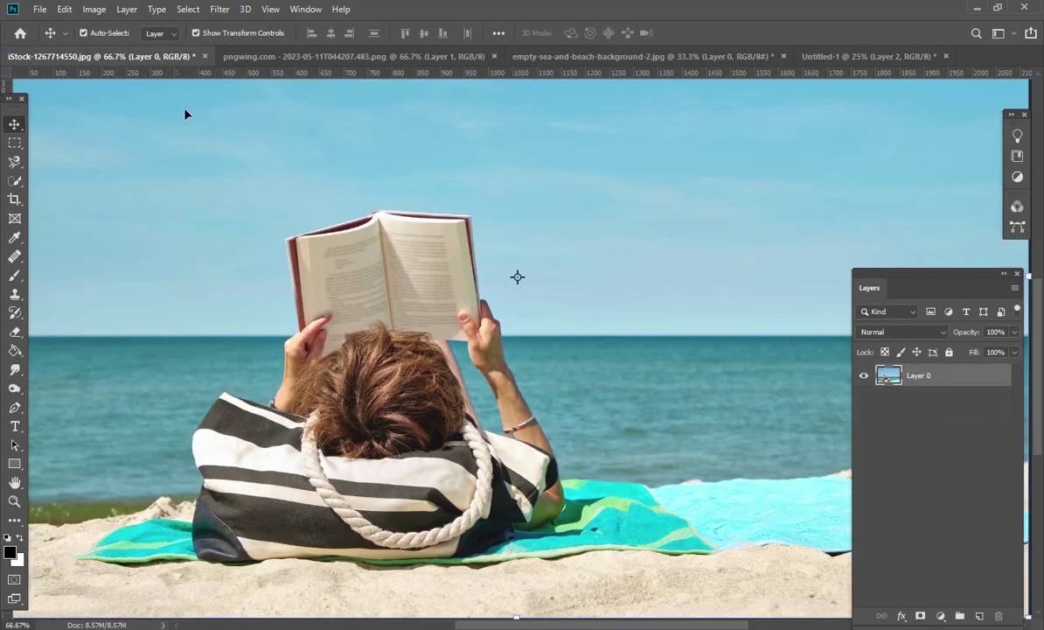
key("ctrl+minus")
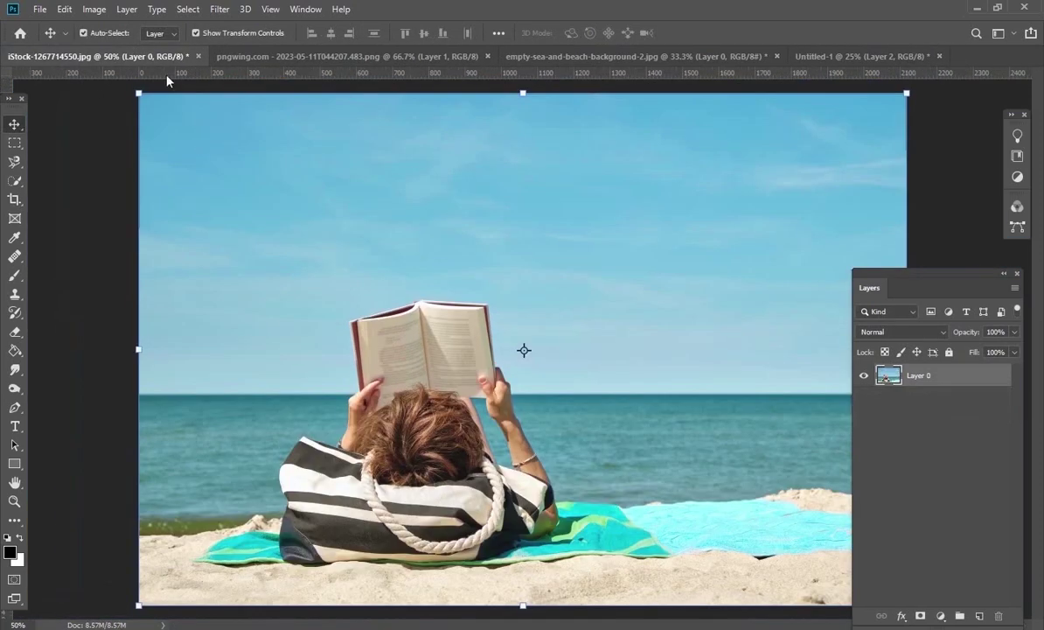
left_click(201, 9)
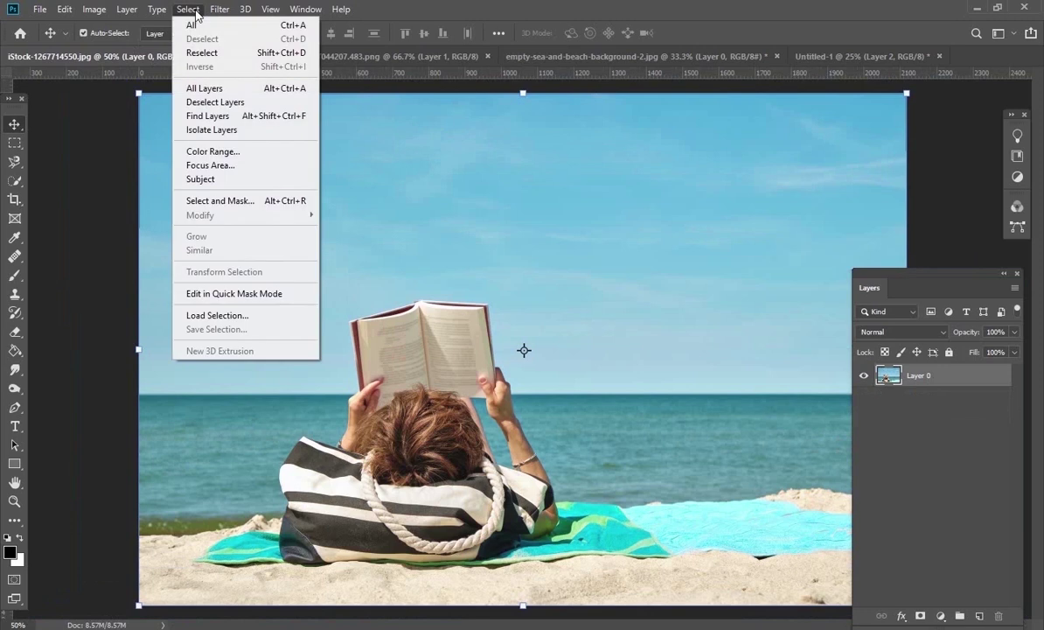
left_click(219, 173)
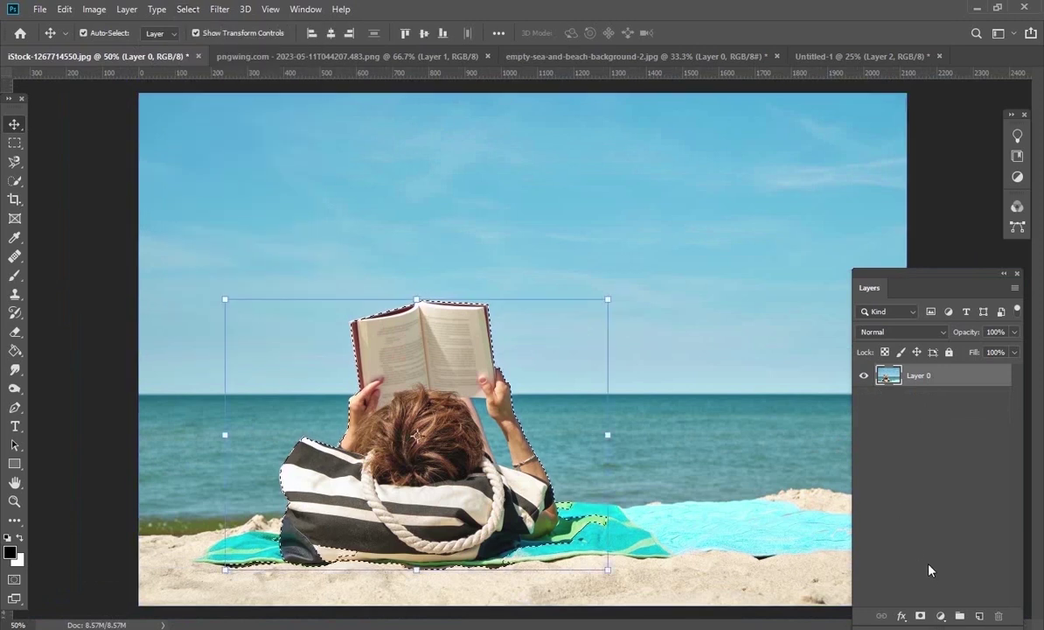
Add the rest of the green towel to the selection with the Quick Selection brush
left_click(15, 181)
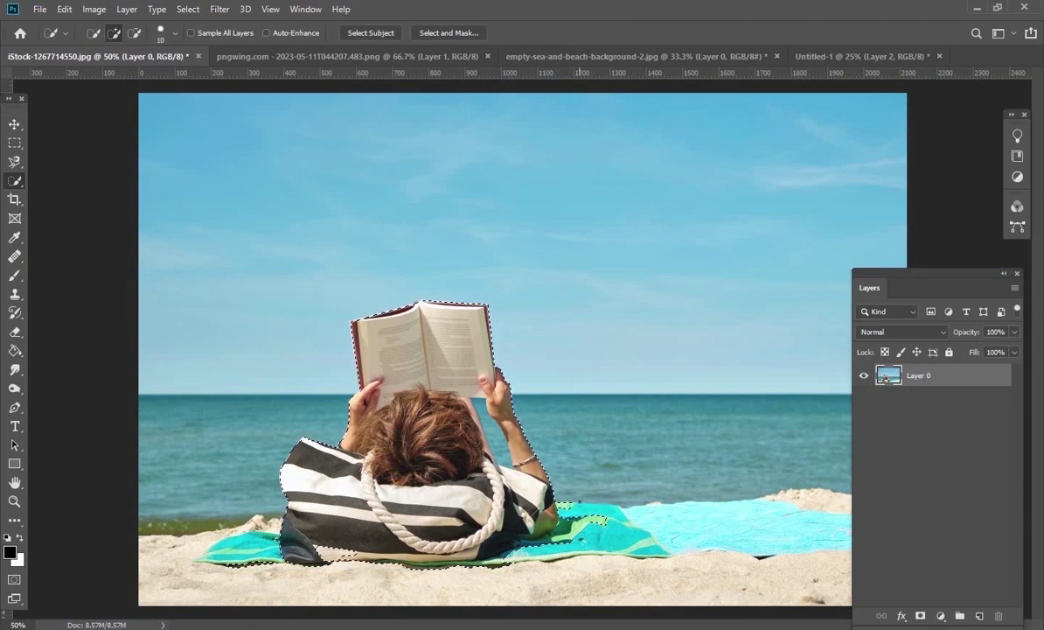
key("bracketright")
key("bracketright")
key("bracketright")
left_click_drag(604, 515, 645, 549)
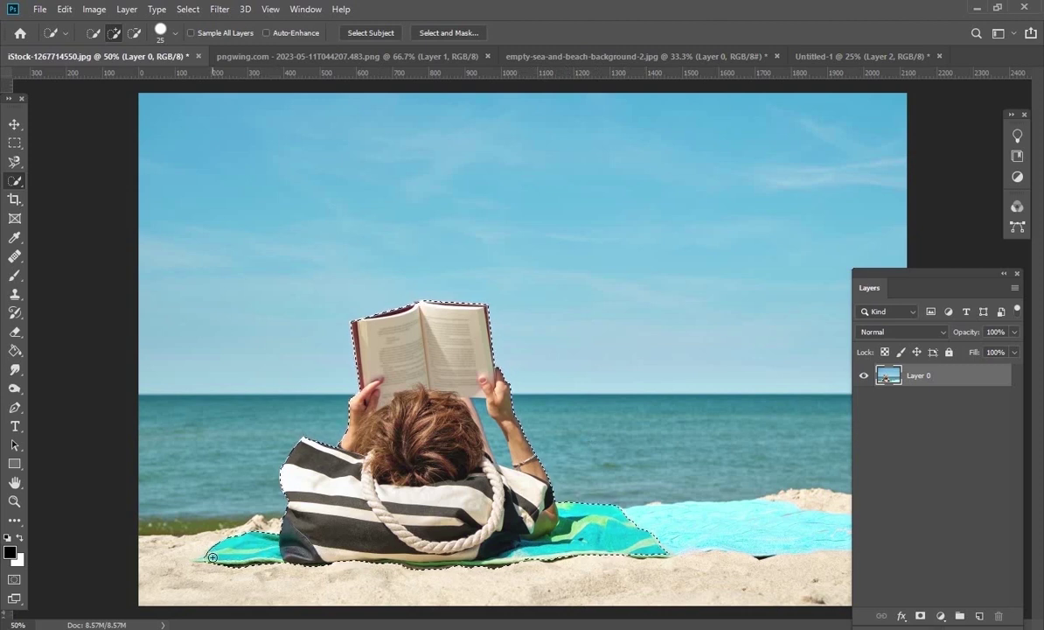
key("bracketleft")
key("bracketleft")
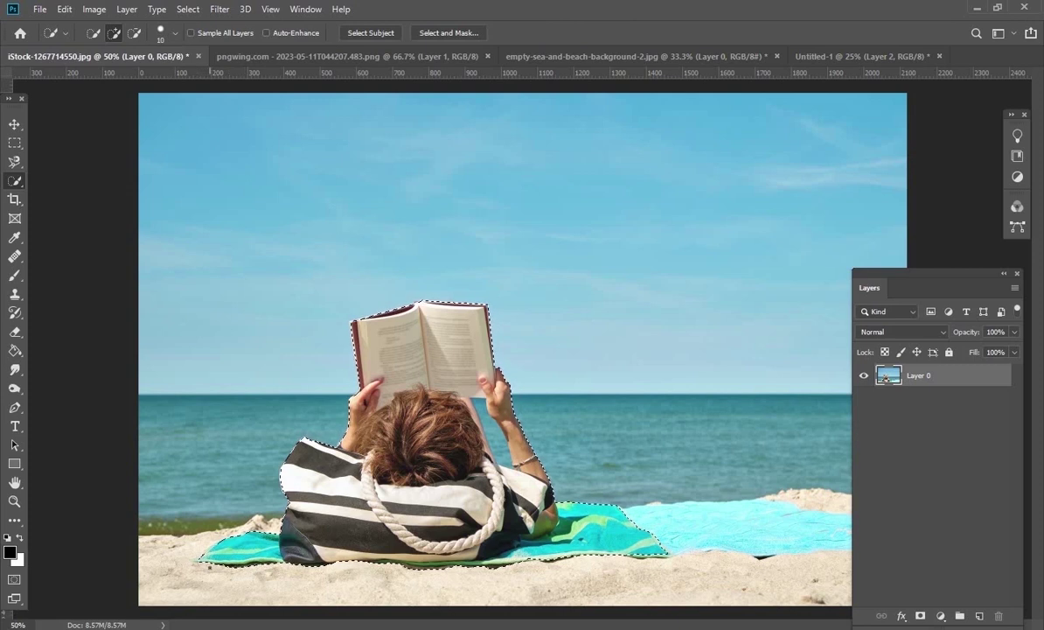
Add a layer mask from the selection to cut the woman, bag and towel from the background
left_click(920, 617)
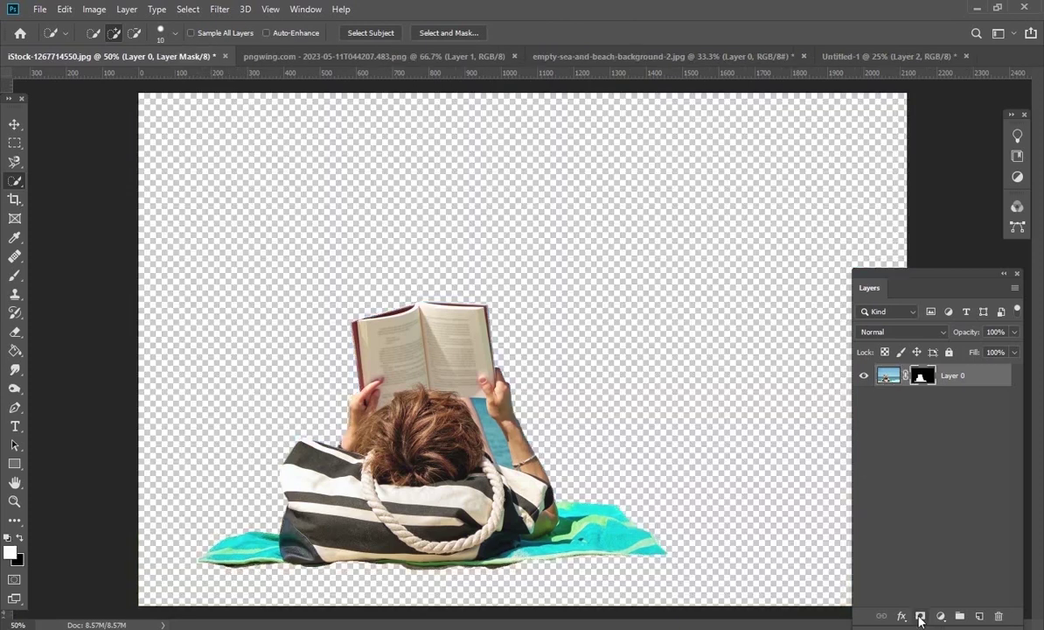
left_click(886, 382)
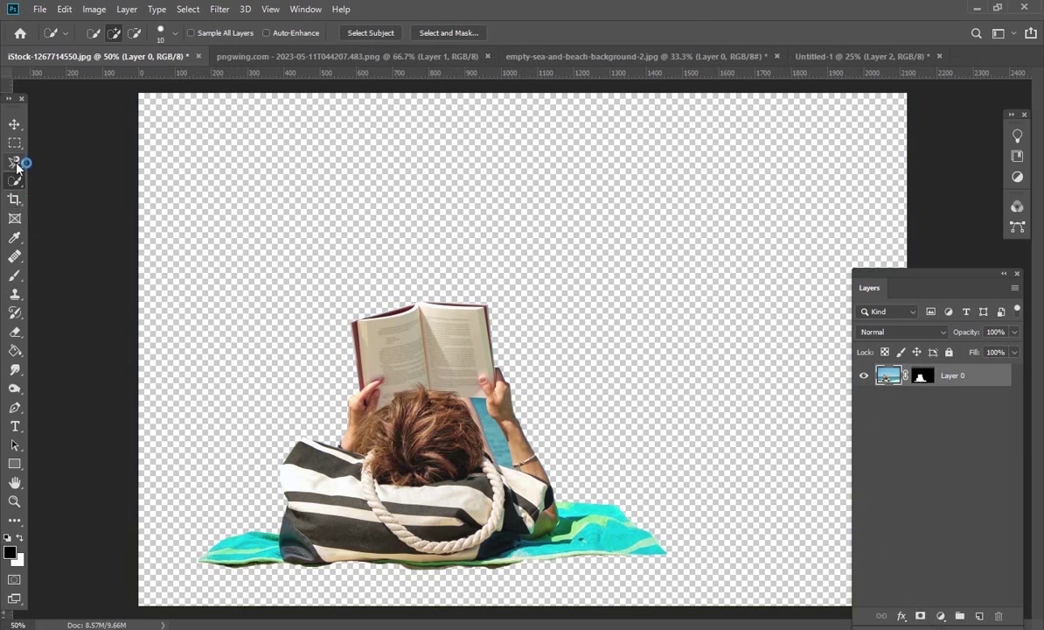
left_click_drag(16, 167, 70, 187)
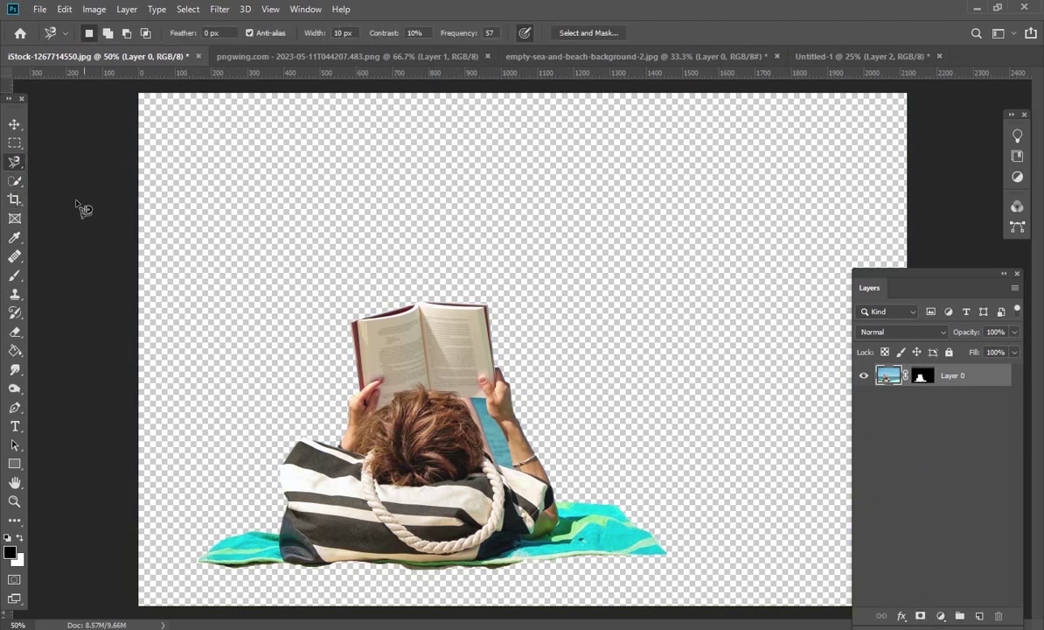
key("ctrl+plus")
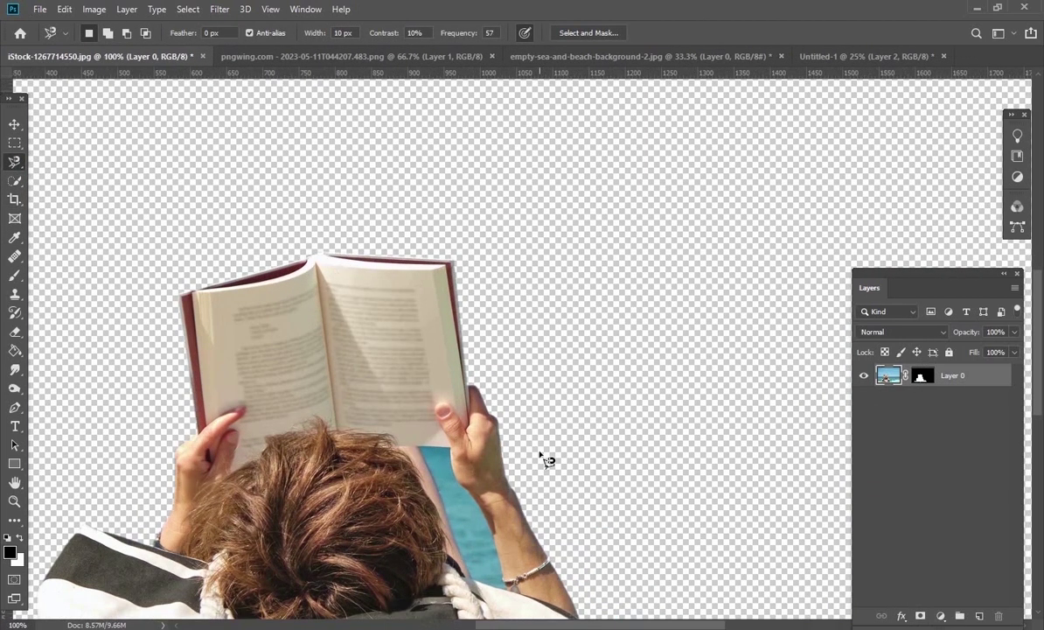
key("ctrl+plus")
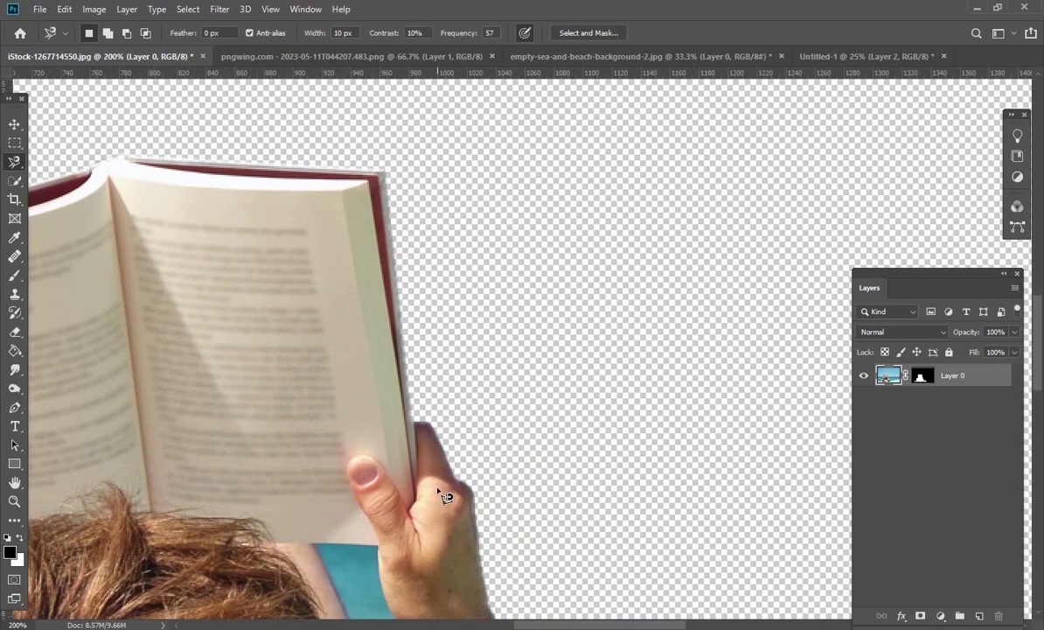
Trace the leftover blue sea strip beside her arm with the magnetic lasso and delete it
left_click_drag(396, 490, 426, 222)
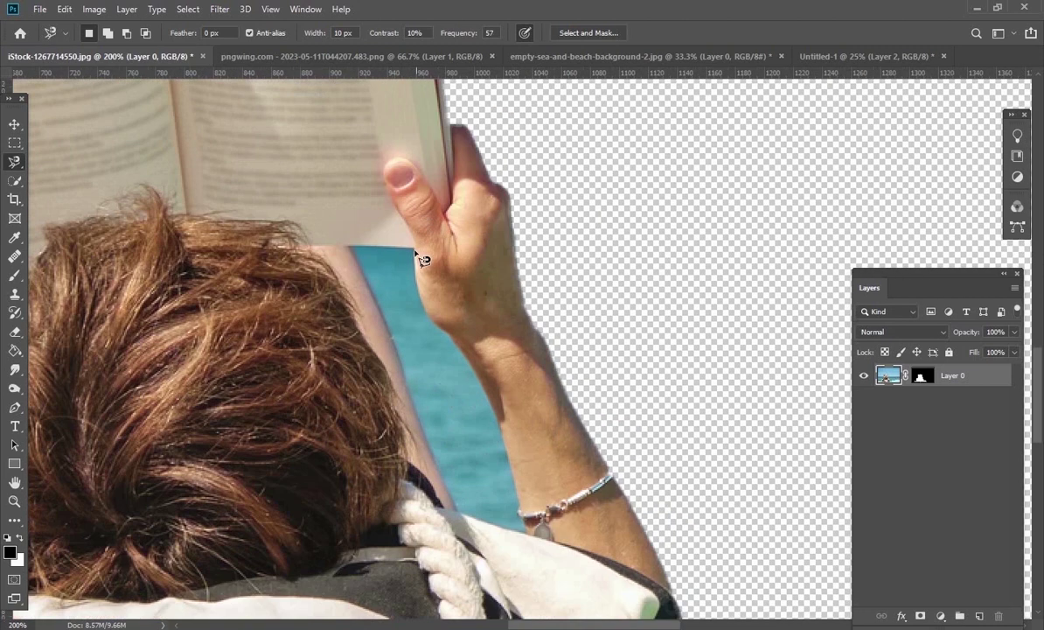
left_click(414, 250)
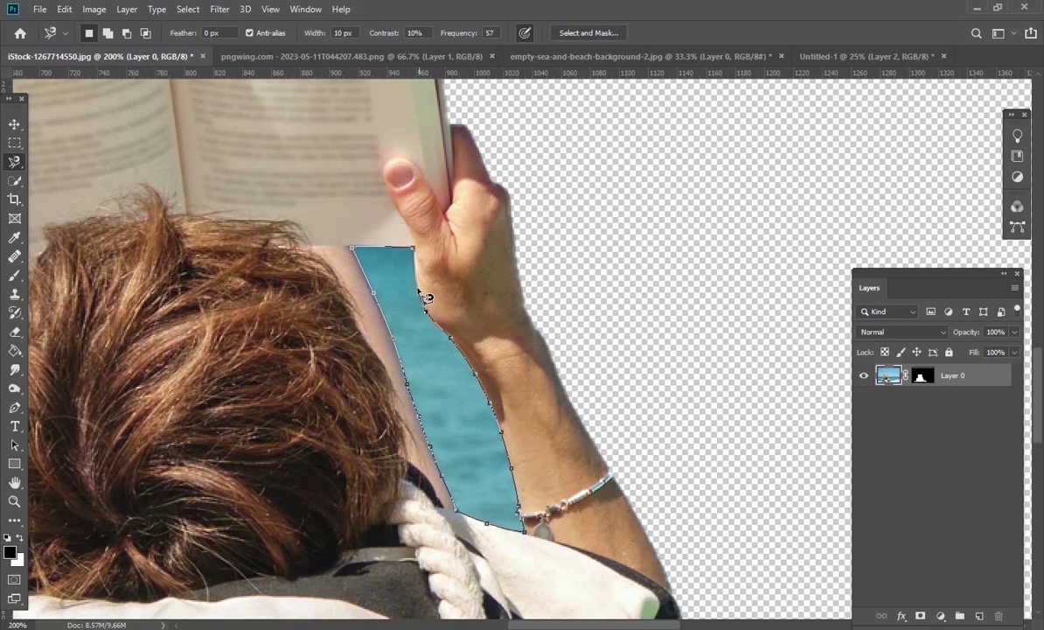
double_click(422, 256)
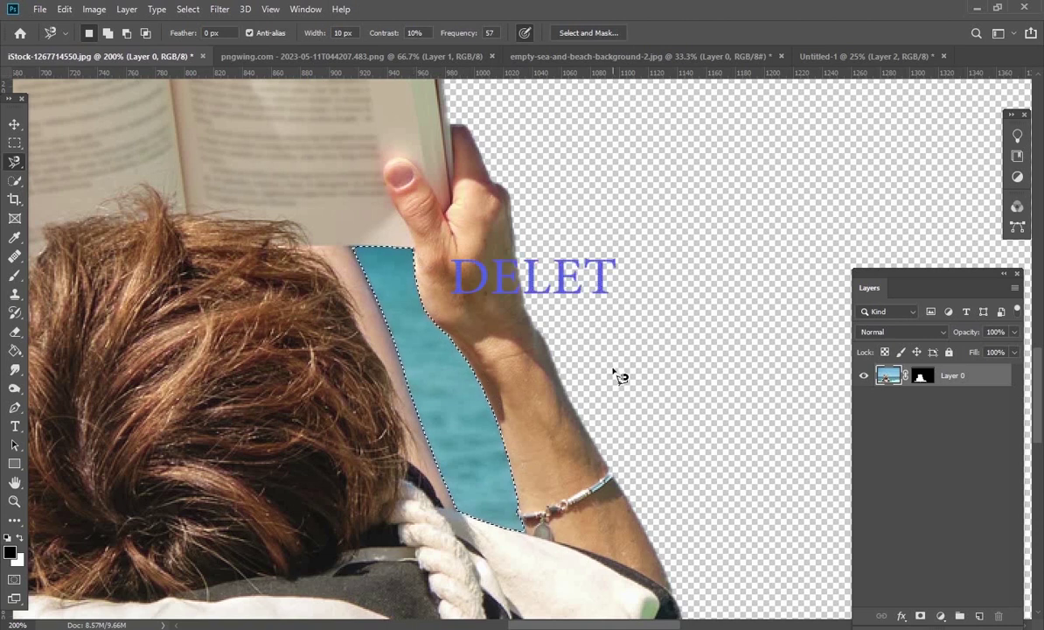
key("Delete")
key("ctrl+d")
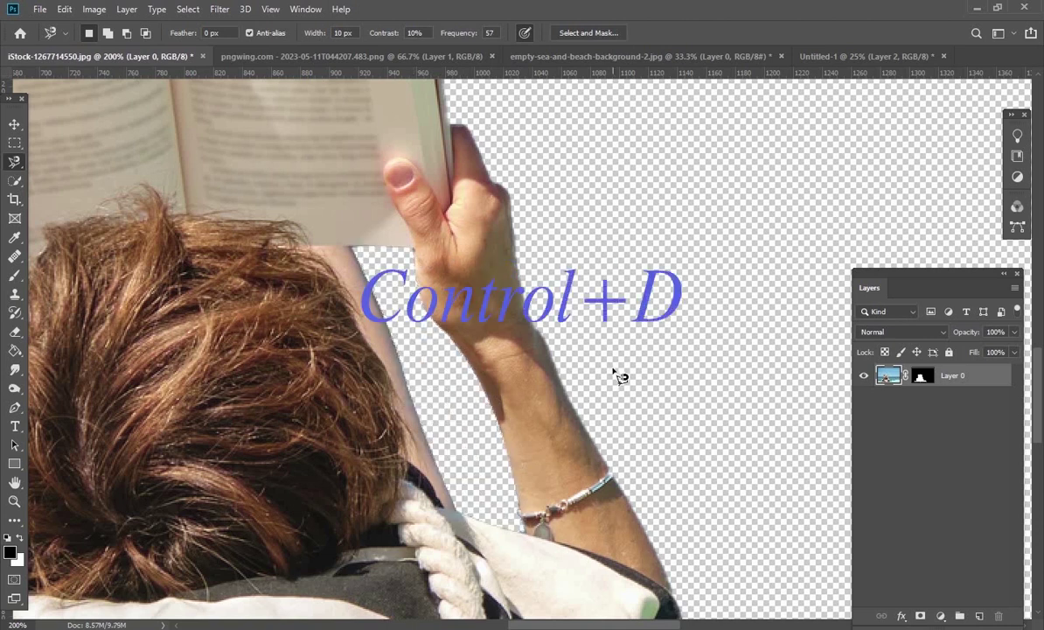
left_click(15, 126)
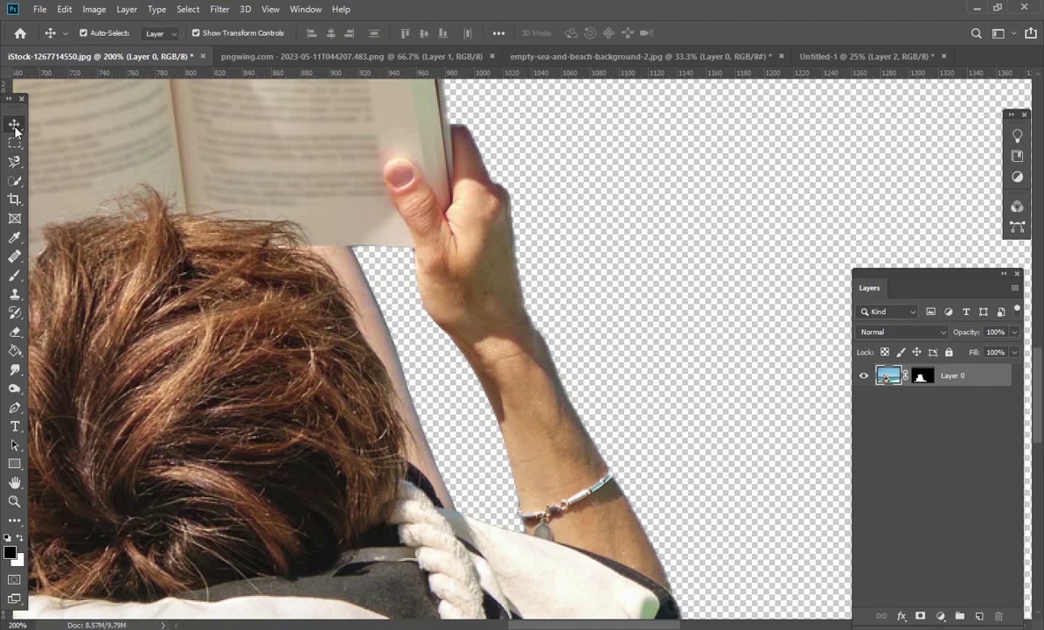
Drag the masked woman into the beach composite as Layer 3 and shrink her onto the sand
key("ctrl+minus")
key("ctrl+minus")
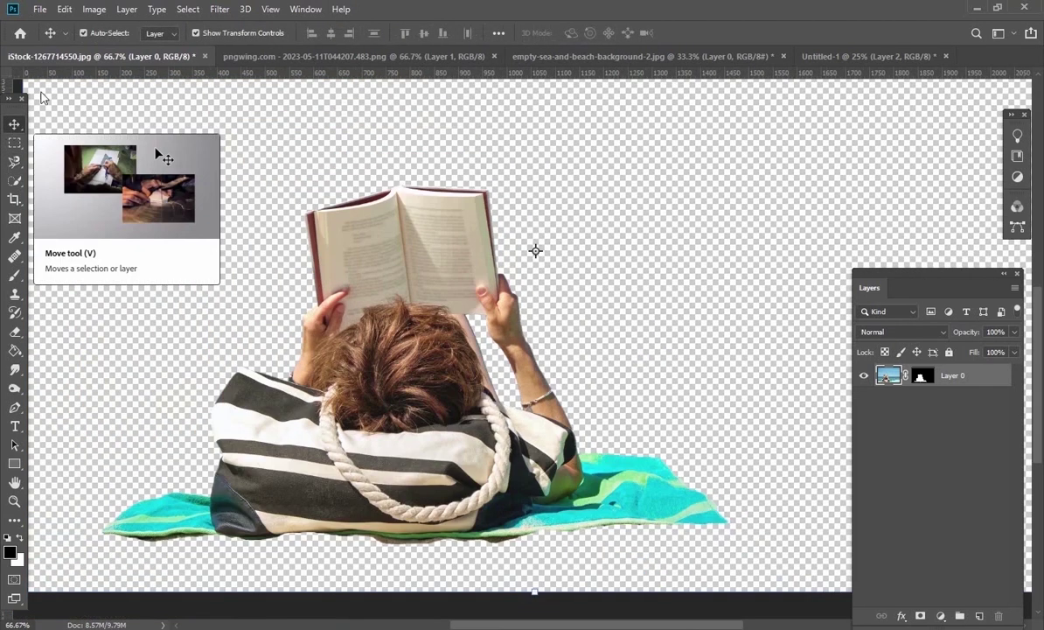
mouse_move(421, 438)
left_mouse_down()
mouse_move(843, 62)
mouse_move(522, 388)
left_mouse_up()
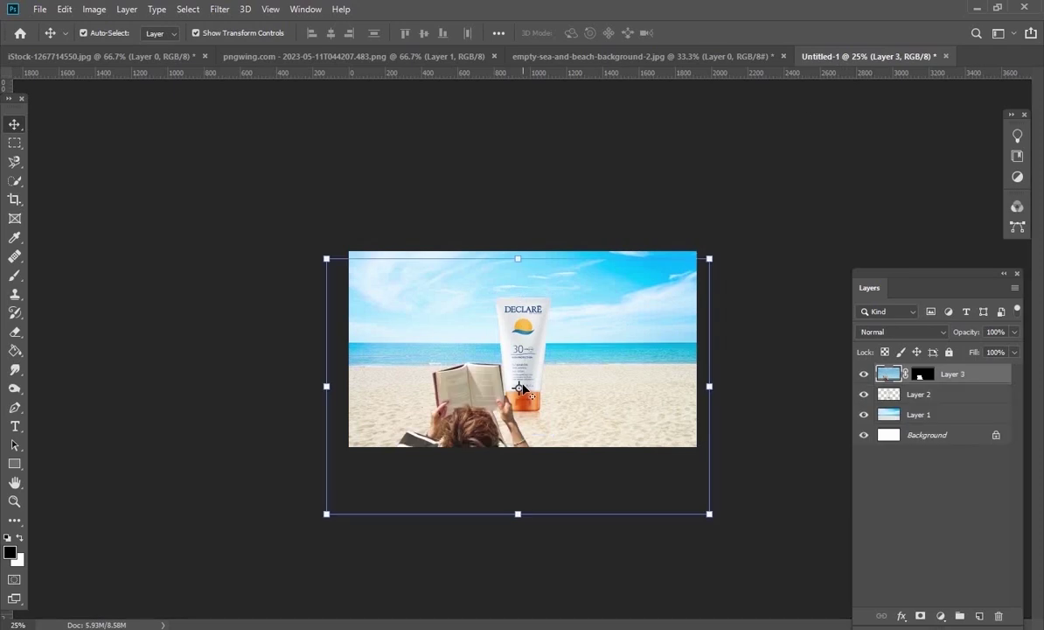
left_click_drag(477, 432, 489, 383)
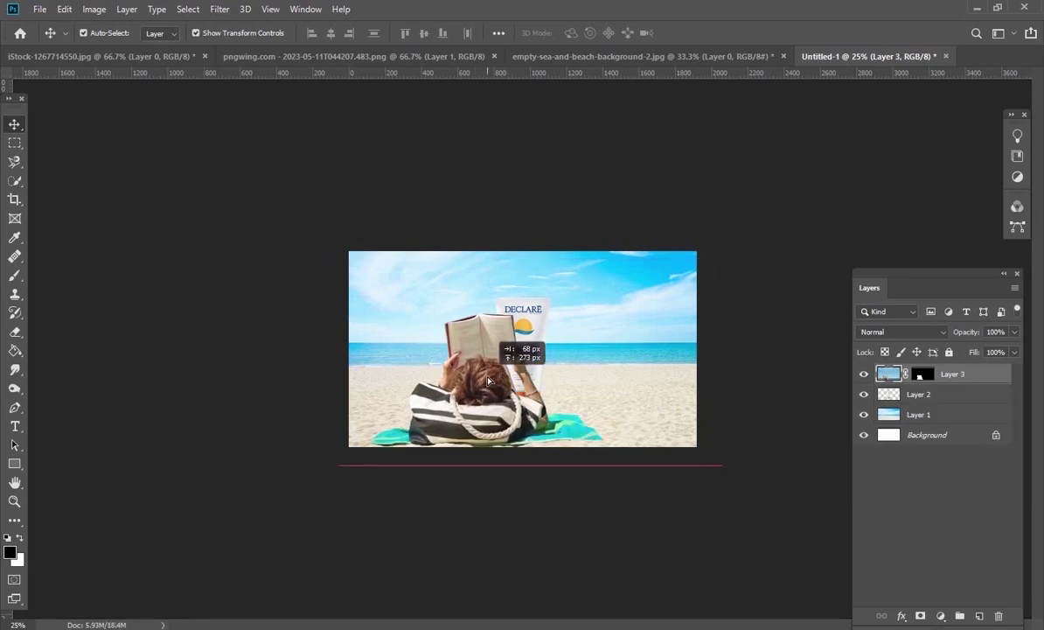
left_click_drag(723, 211, 626, 269)
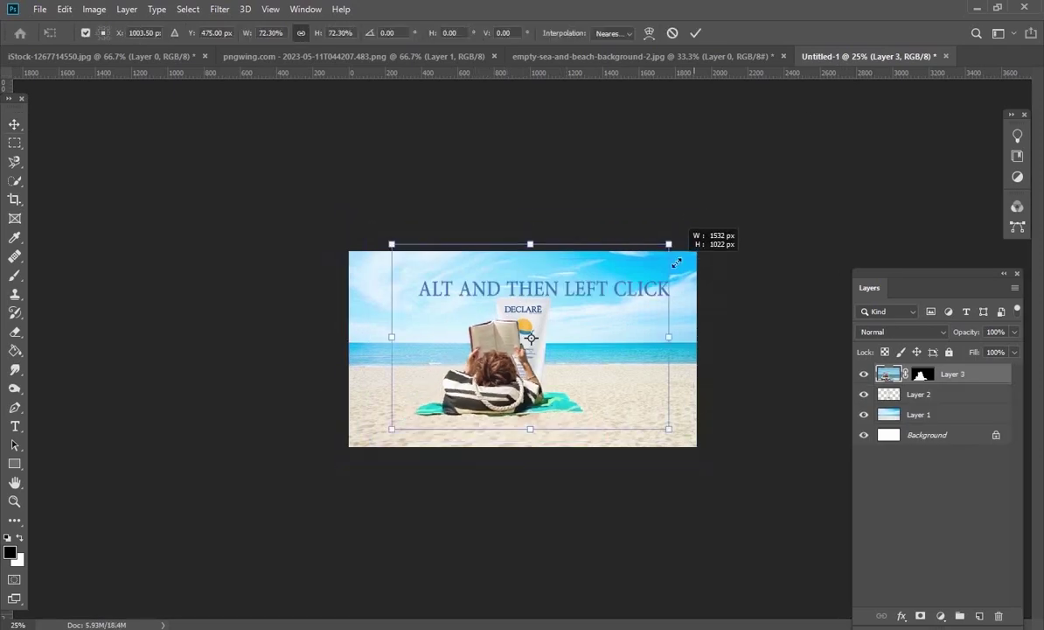
left_click_drag(512, 367, 517, 411)
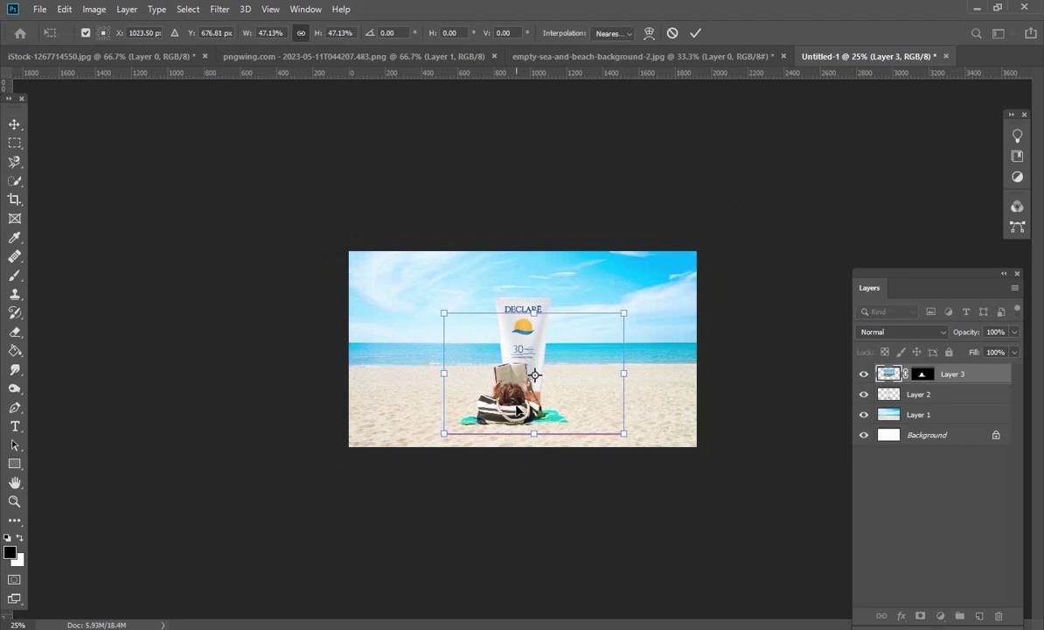
left_click(901, 395)
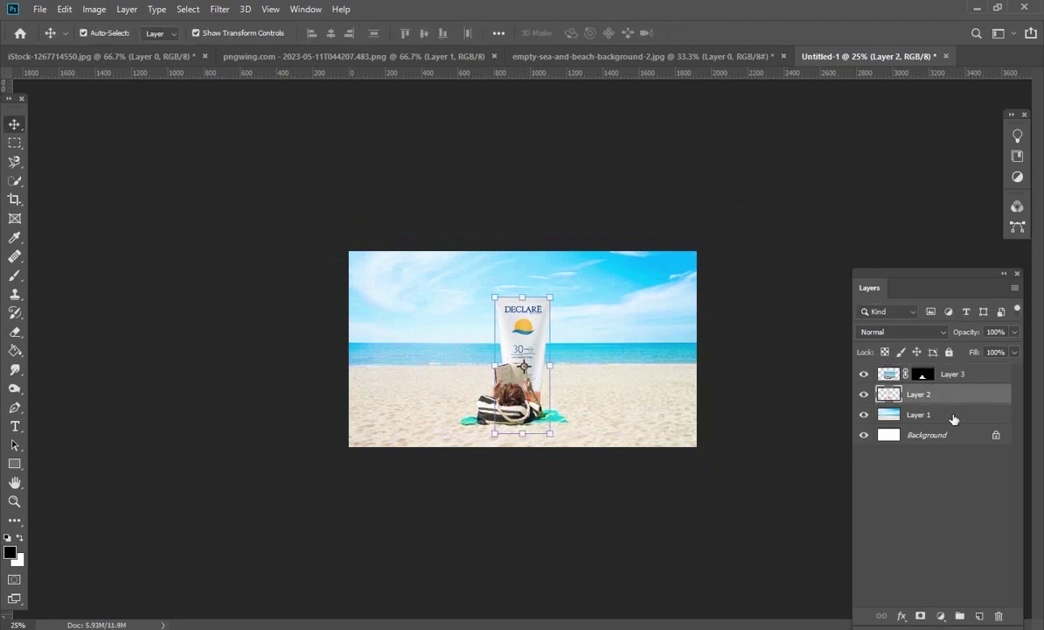
left_click(954, 420, "shift")
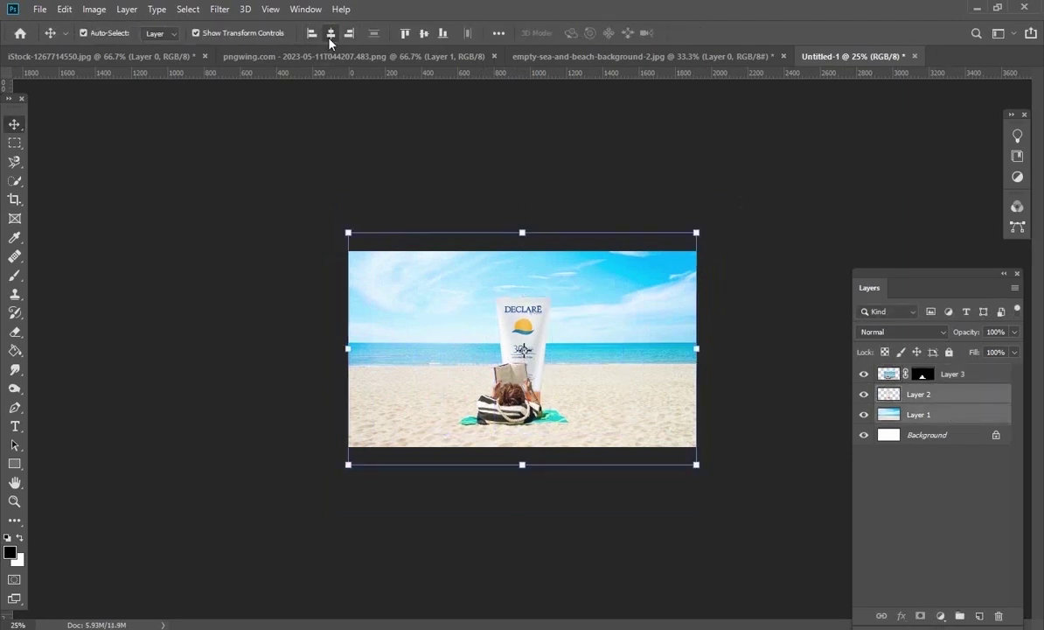
left_click(761, 189)
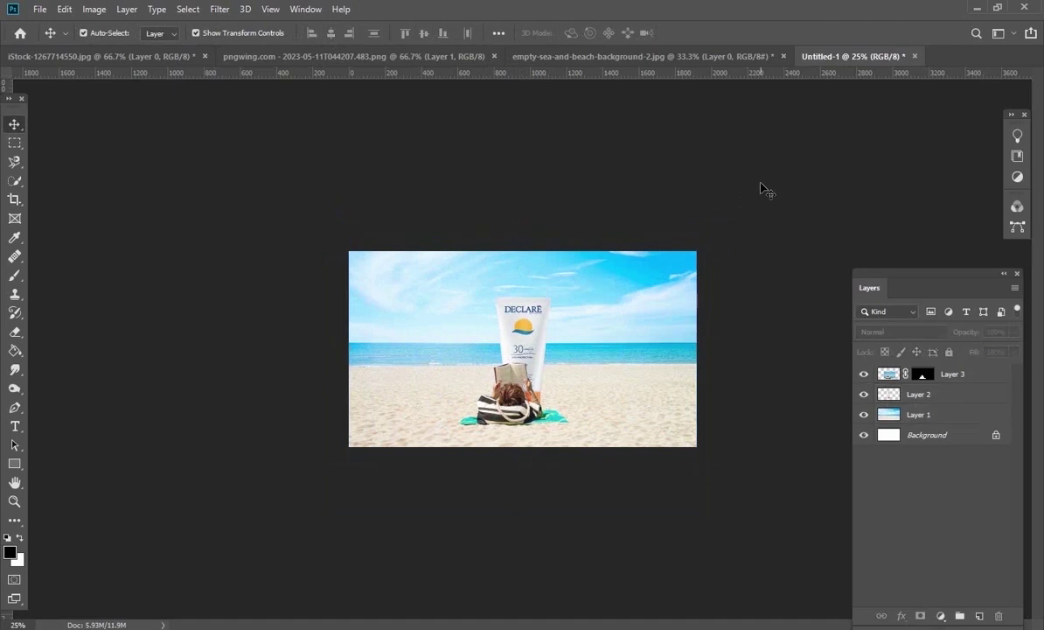
Rescale the woman to about 79% and position her in front of the bottle
key("ctrl+plus")
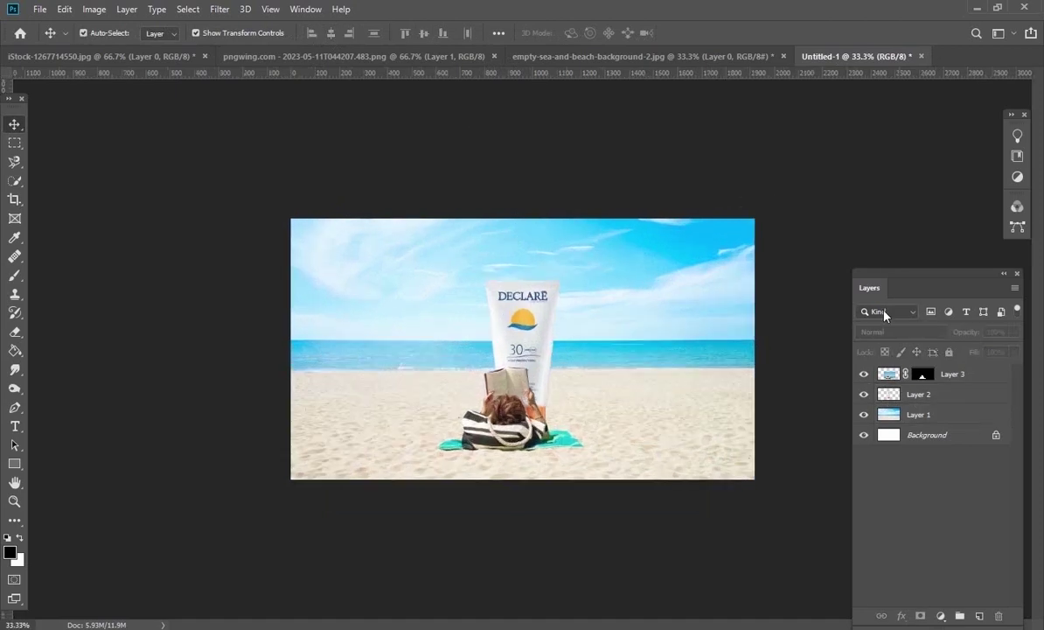
left_click(967, 377)
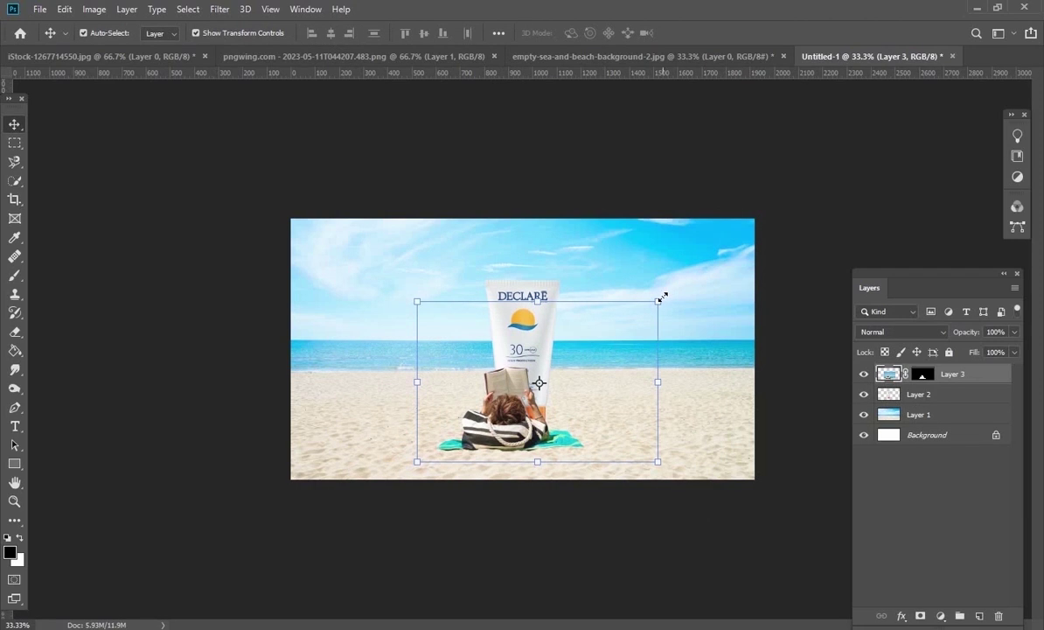
left_click_drag(519, 432, 527, 449)
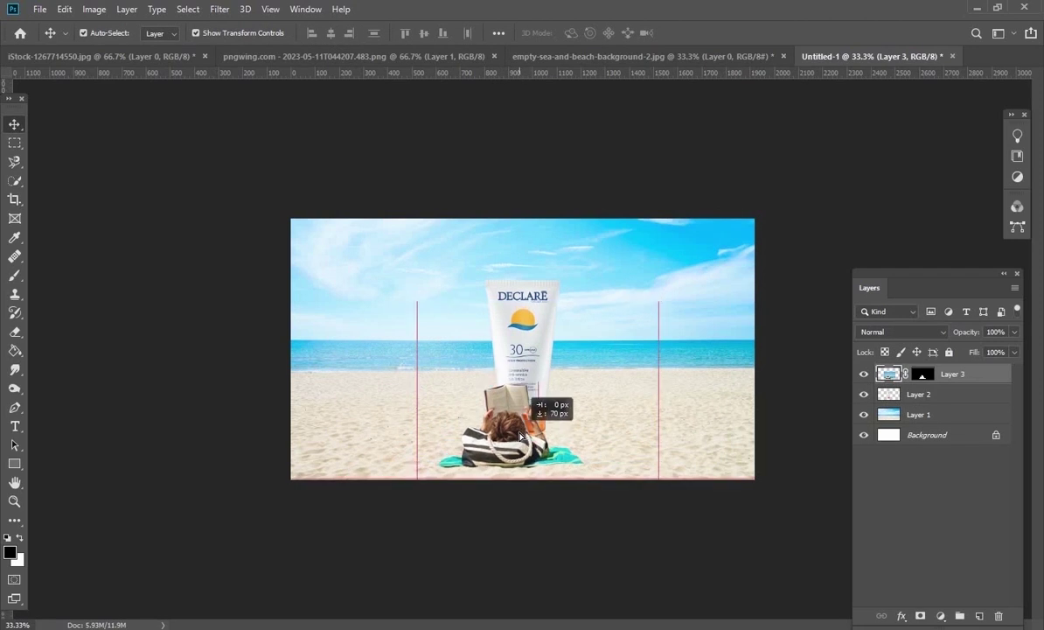
left_click_drag(664, 321, 652, 328)
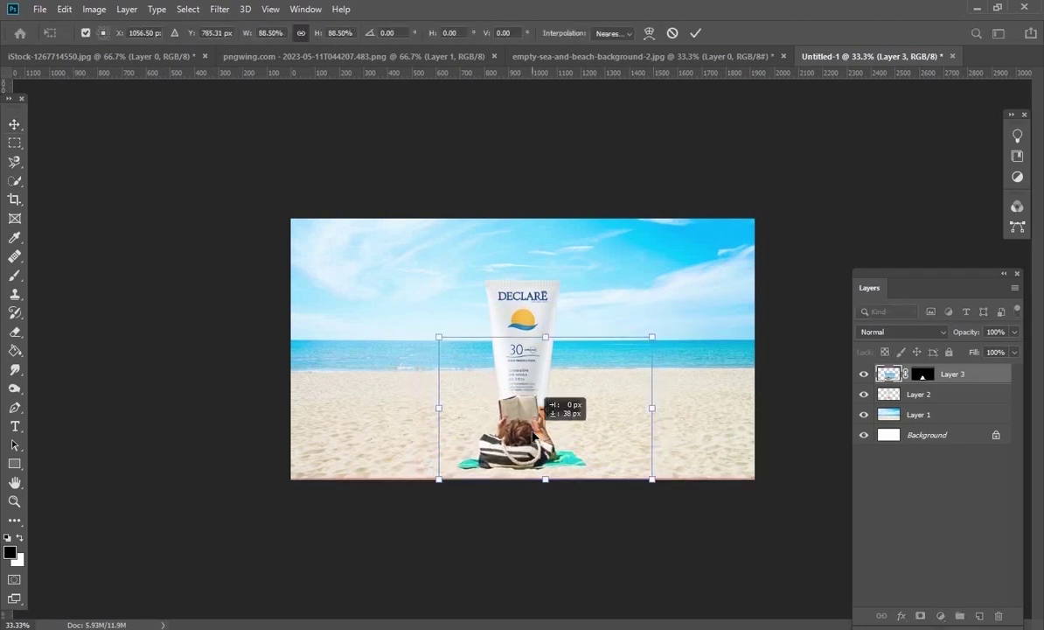
left_click_drag(508, 401, 509, 410)
left_click_drag(653, 336, 647, 349)
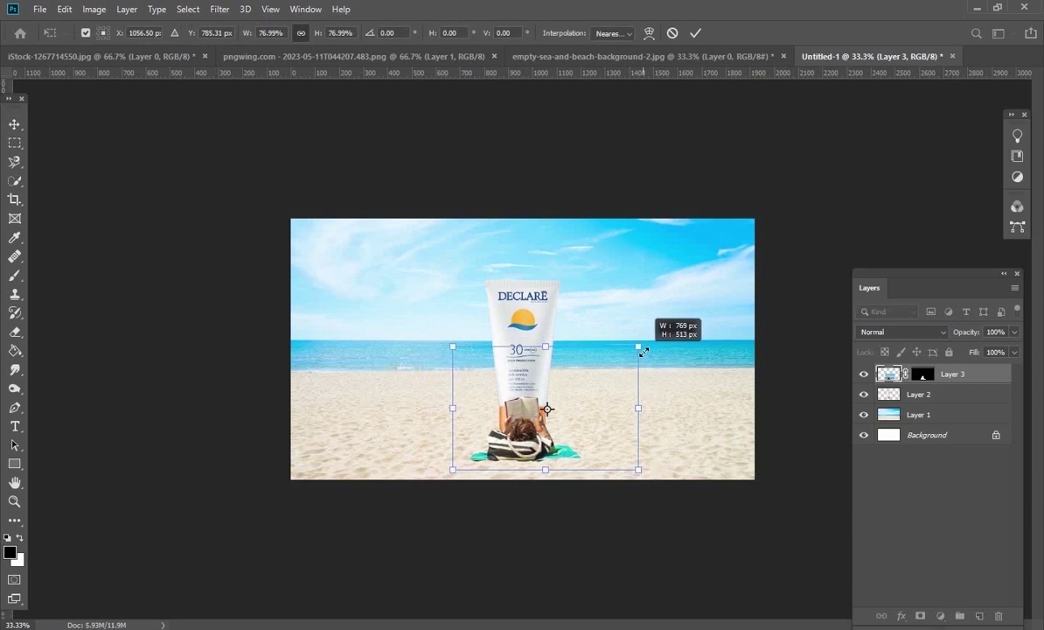
left_click_drag(533, 440, 529, 445)
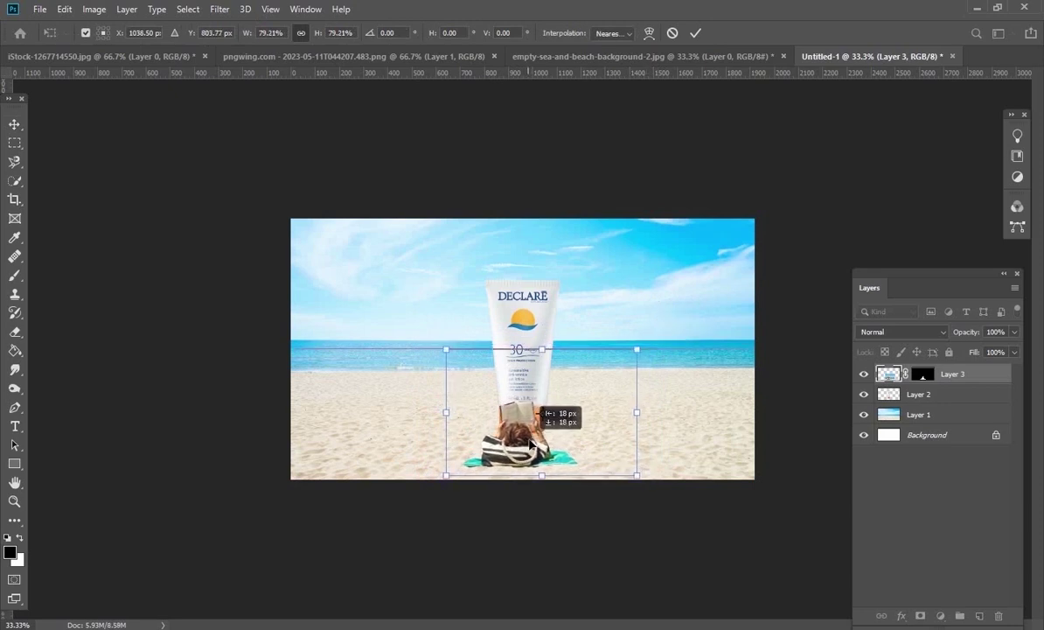
left_click(963, 395)
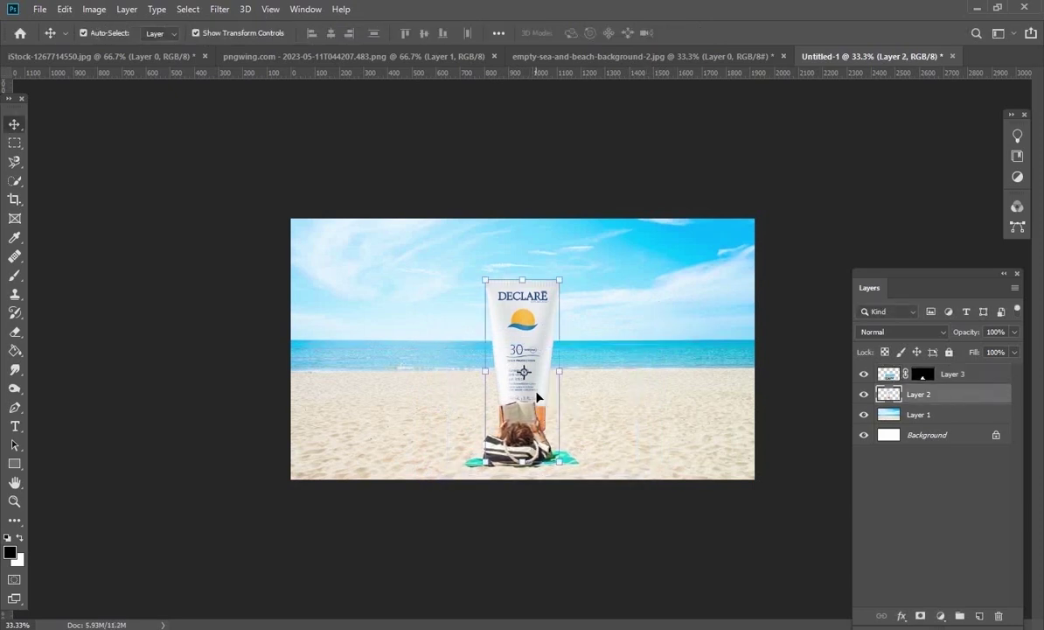
Nudge the sunscreen bottle and the reading woman up slightly
left_click_drag(536, 399, 536, 391)
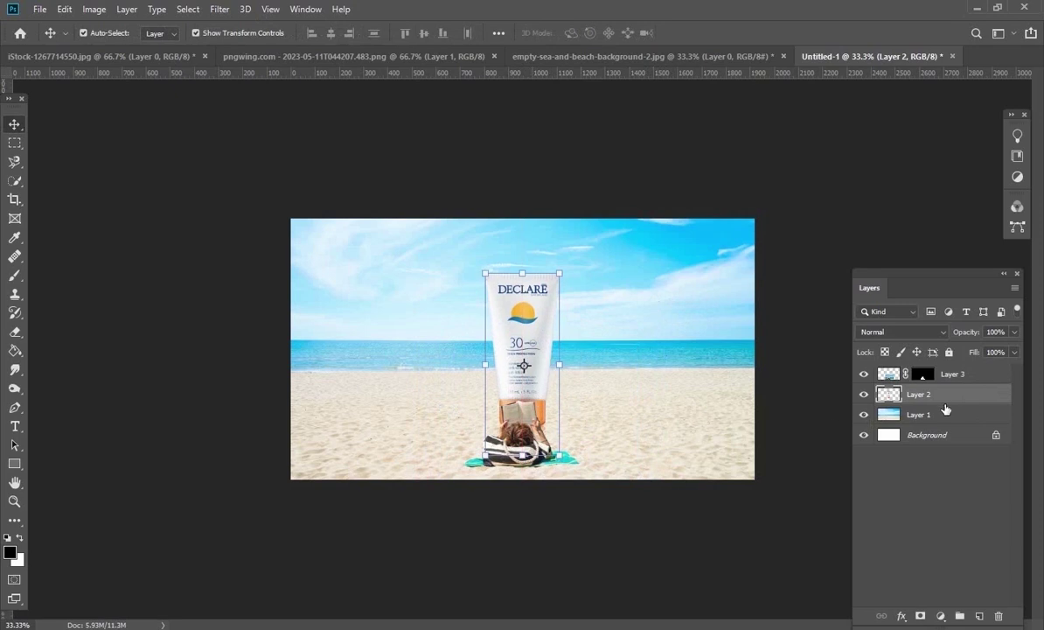
left_click(974, 382)
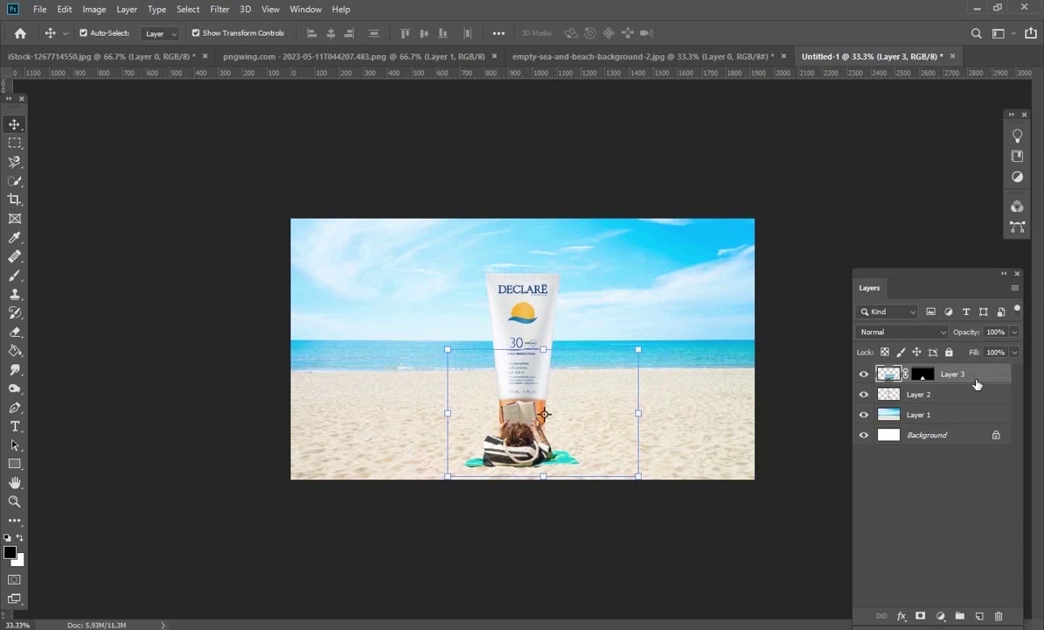
key("Up")
key("Up")
key("Up")
key("Up")
key("Up")
key("Up")
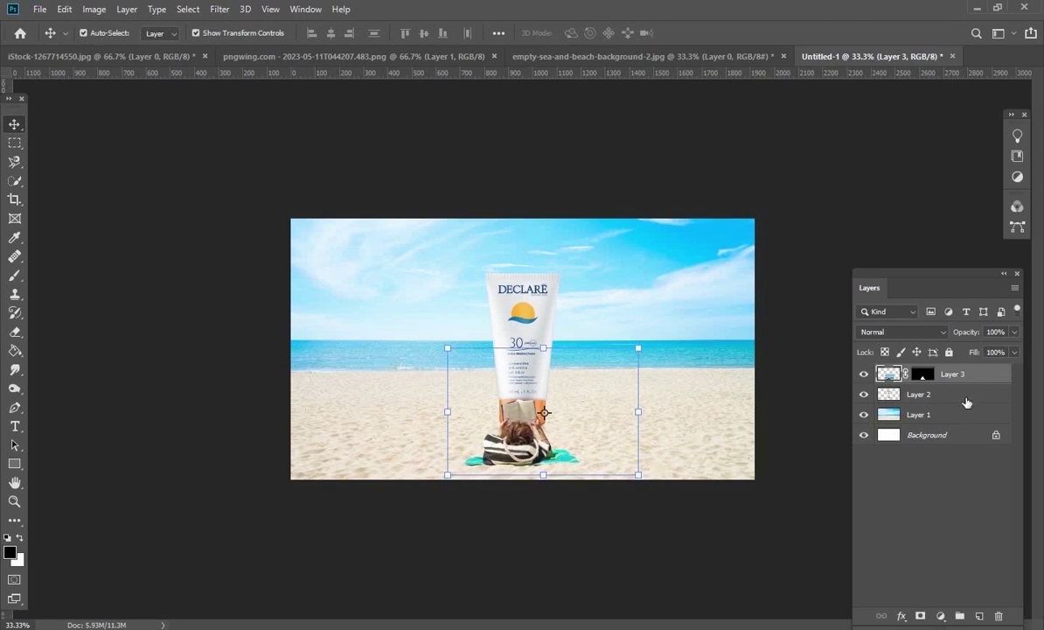
left_click(967, 401)
Hide Layer 3 and mask Layer 2 to the bottle's own pixels via Select Pixels
left_click(865, 376)
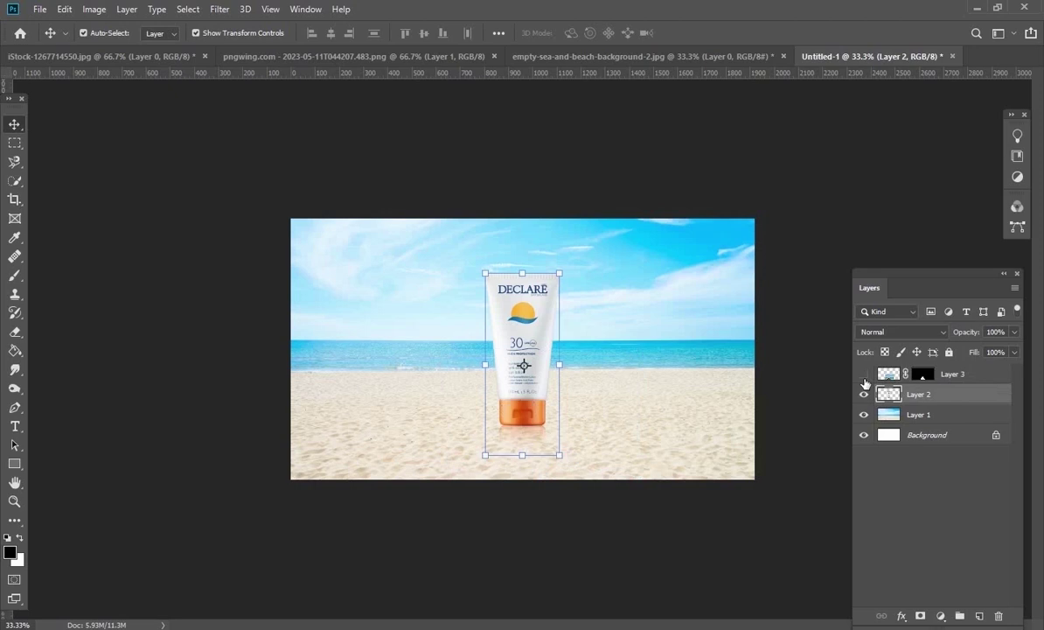
right_click(888, 399)
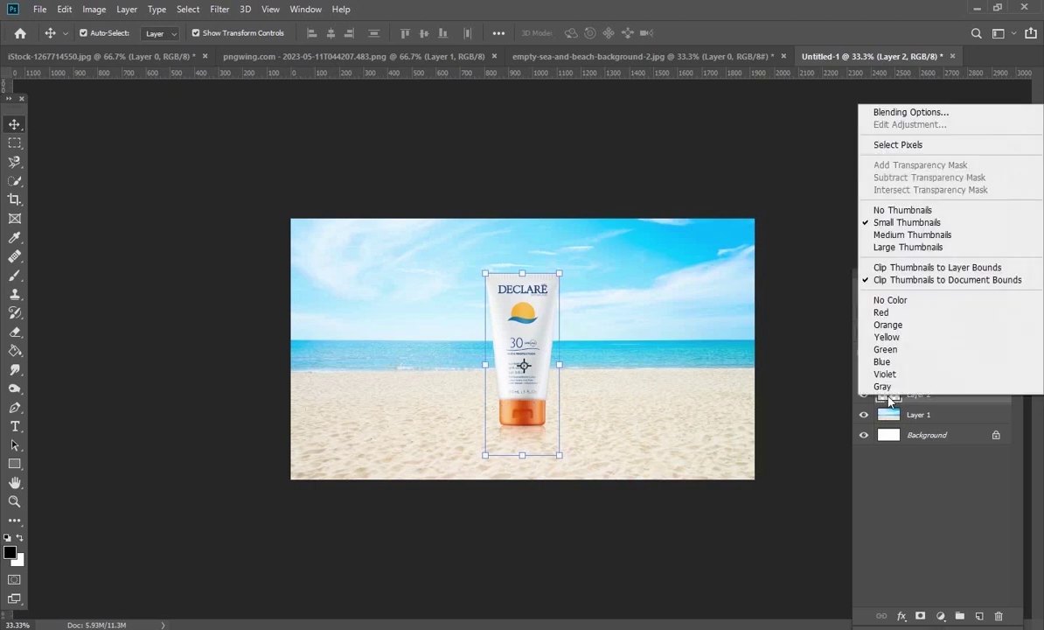
left_click(900, 143)
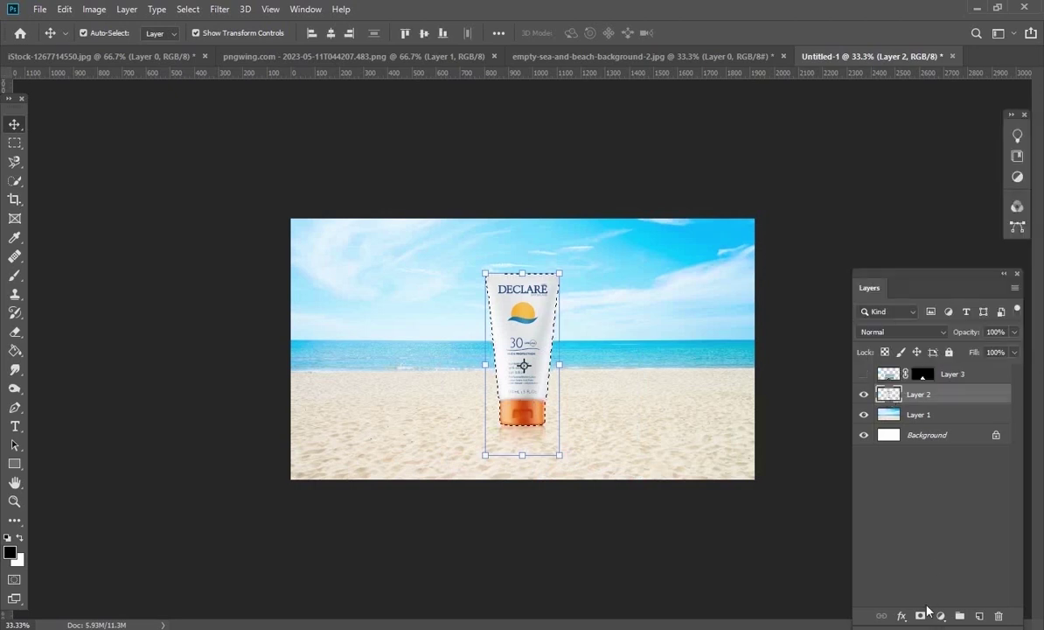
left_click(920, 615)
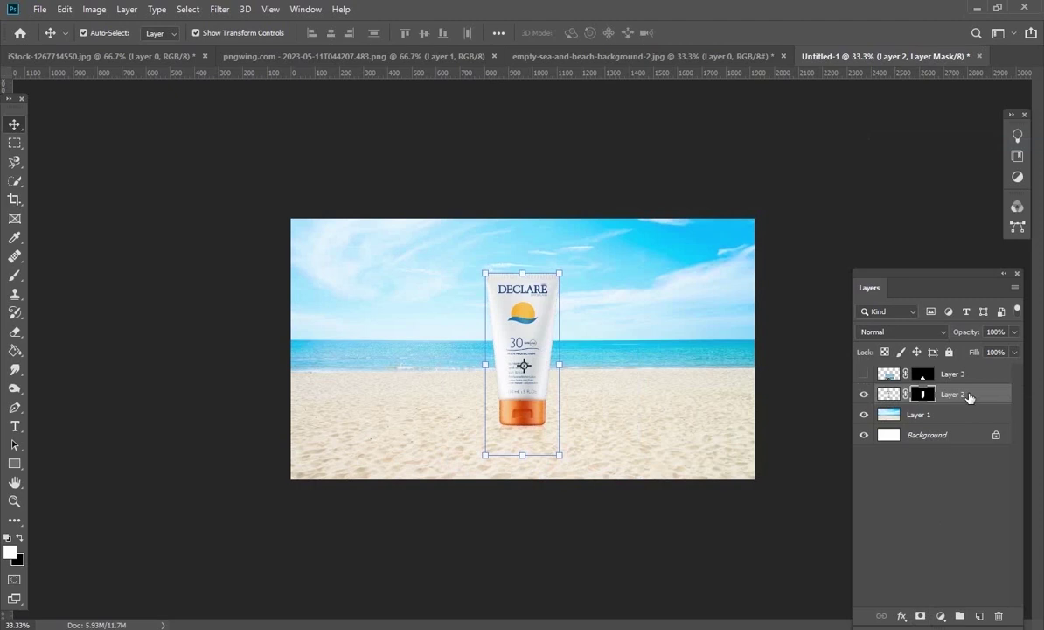
key("ctrl+2")
Duplicate the bottle layer as Layer 2 copy
right_click(972, 403)
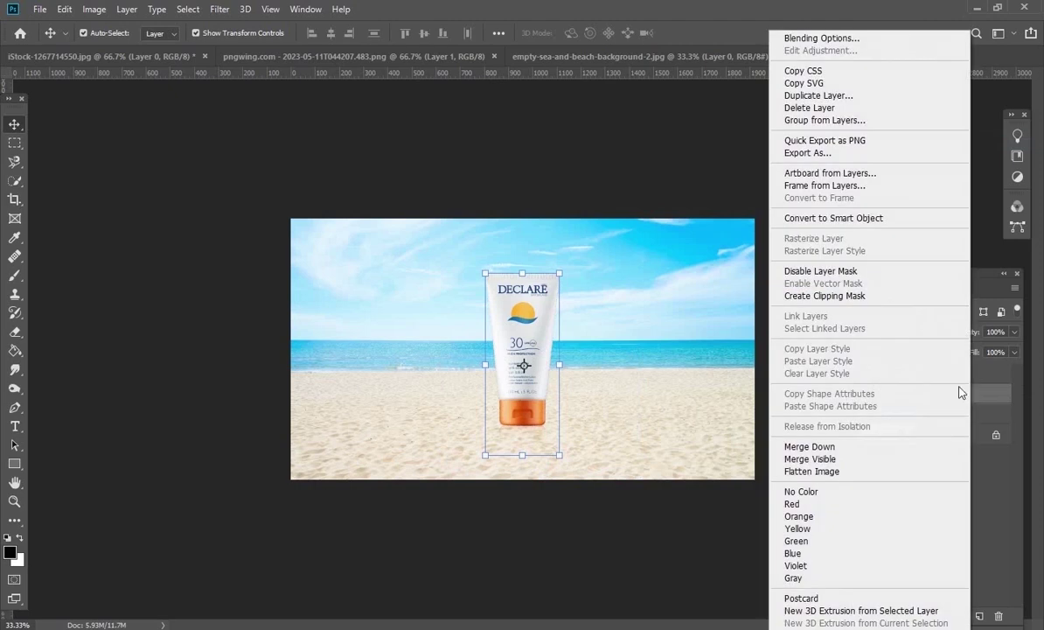
left_click(796, 92)
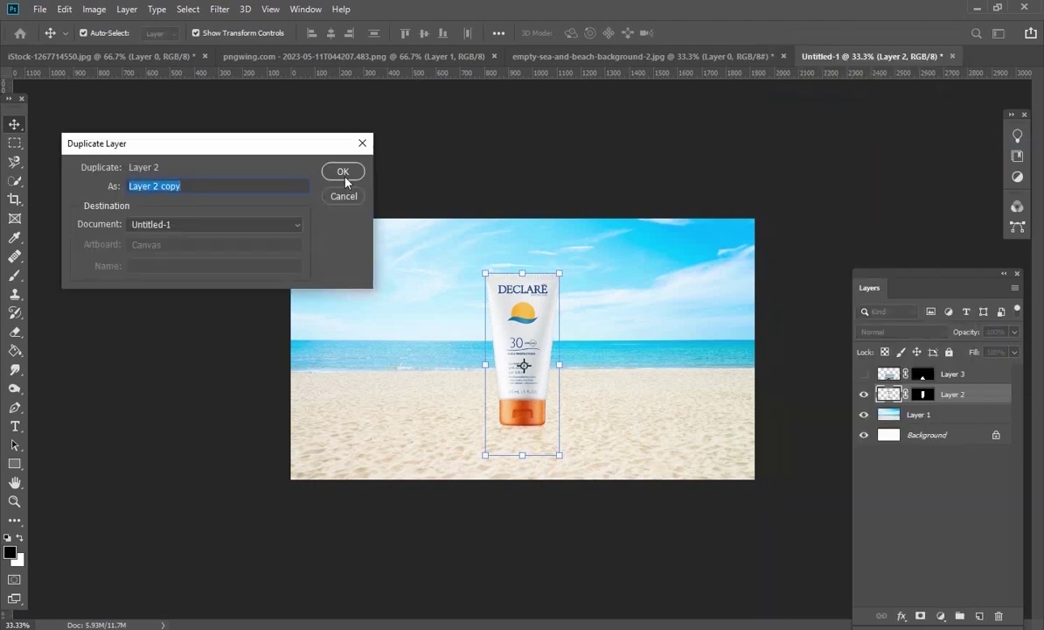
left_click(343, 173)
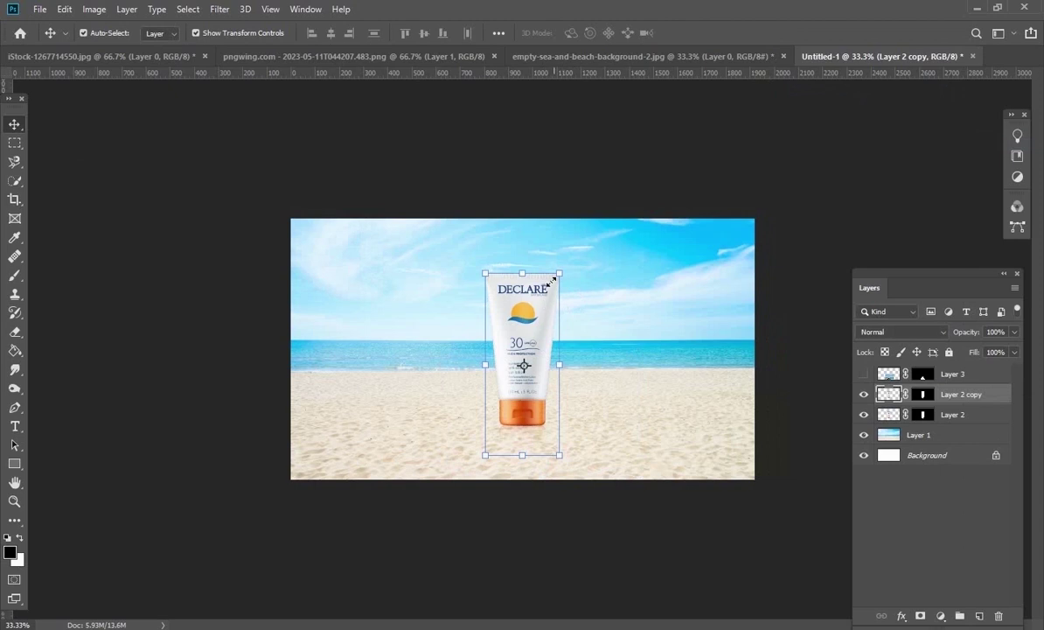
Scale the copy to about 84%, offset it right, and place it behind the original
key("ctrl+t")
left_click_drag(559, 273, 551, 289)
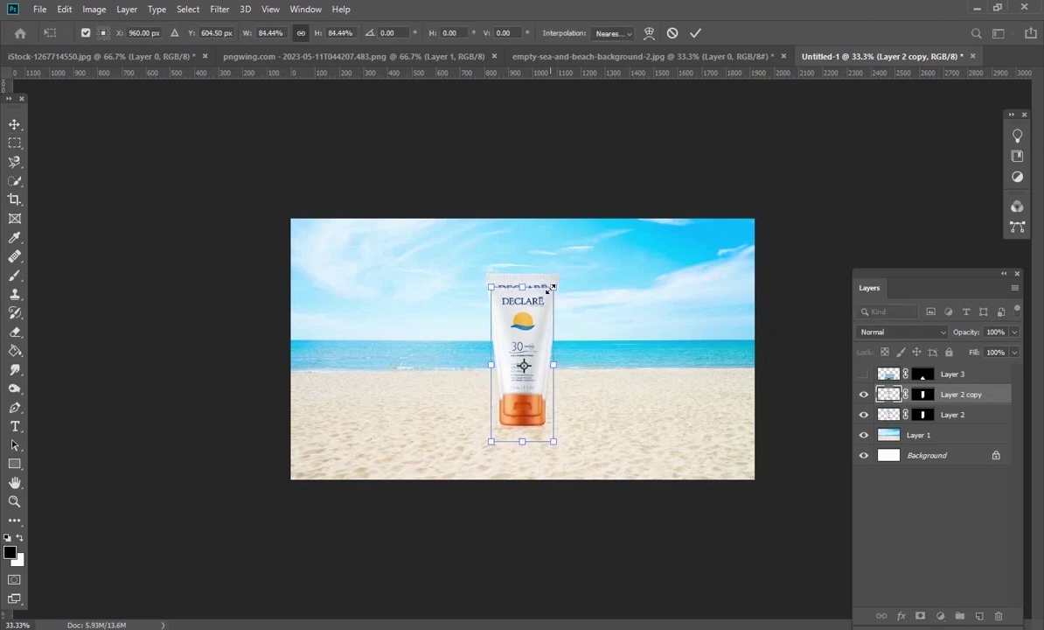
left_click_drag(527, 336, 555, 350)
left_click_drag(967, 401, 968, 420)
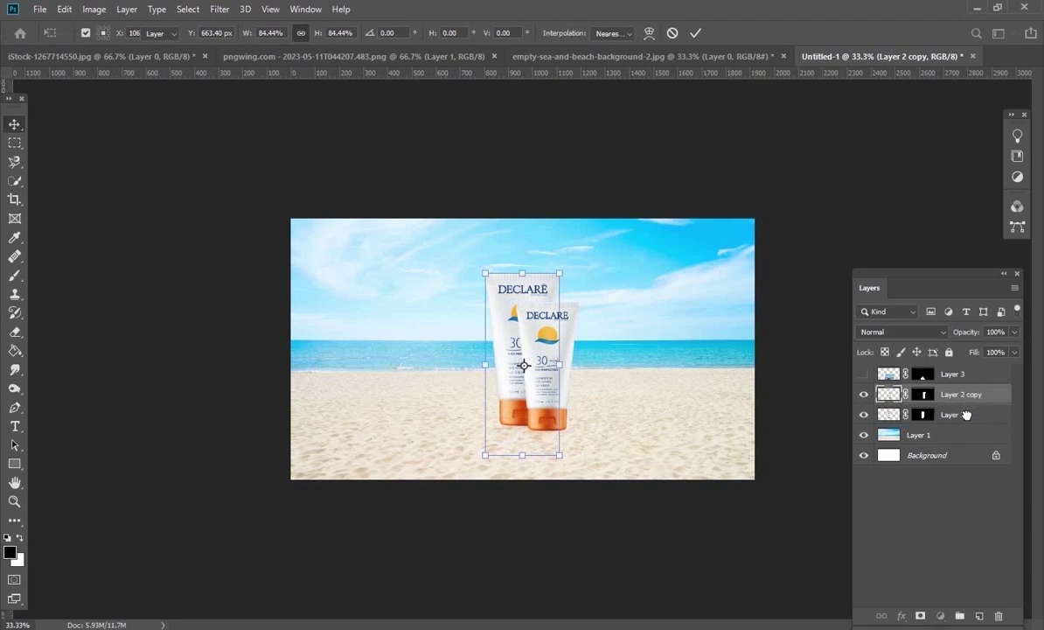
key("ctrl+plus")
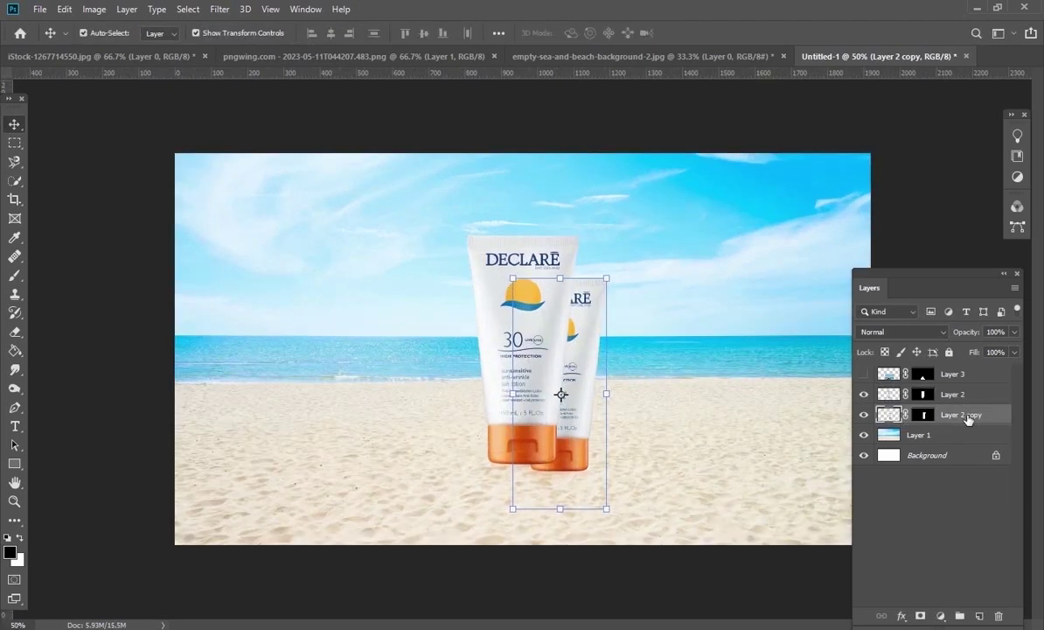
left_click_drag(545, 436, 587, 457)
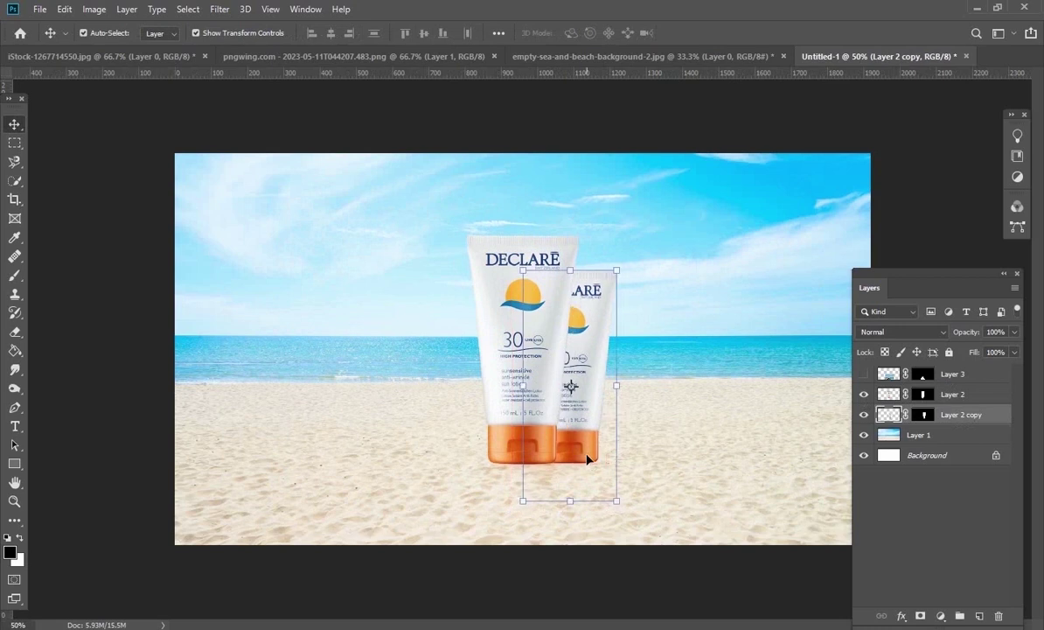
Duplicate the tube layer again as Layer 2 copy 2
right_click(954, 422)
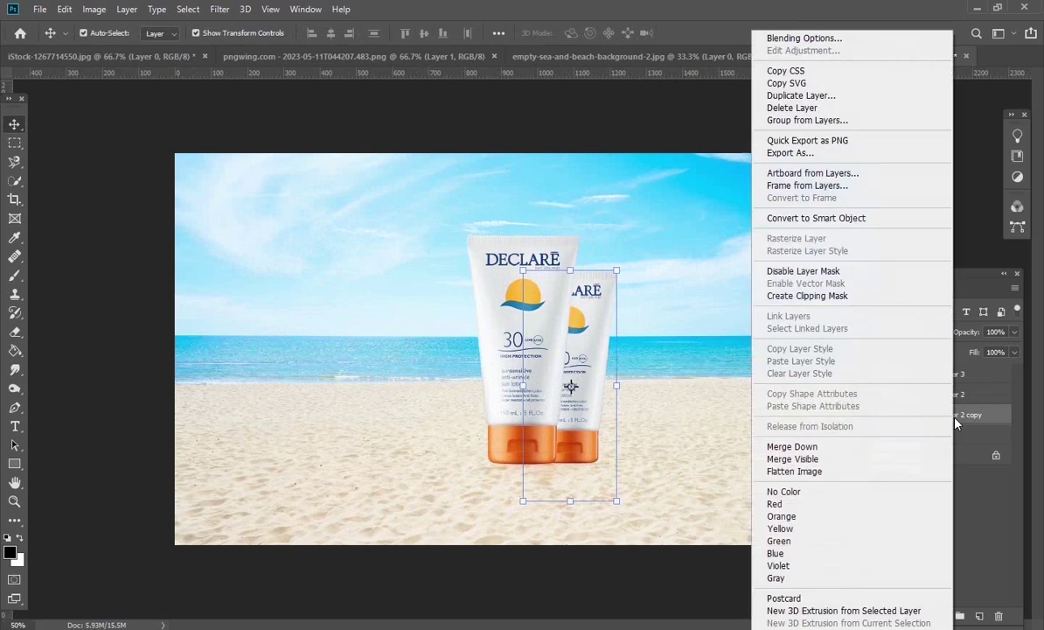
left_click(842, 104)
left_click(340, 170)
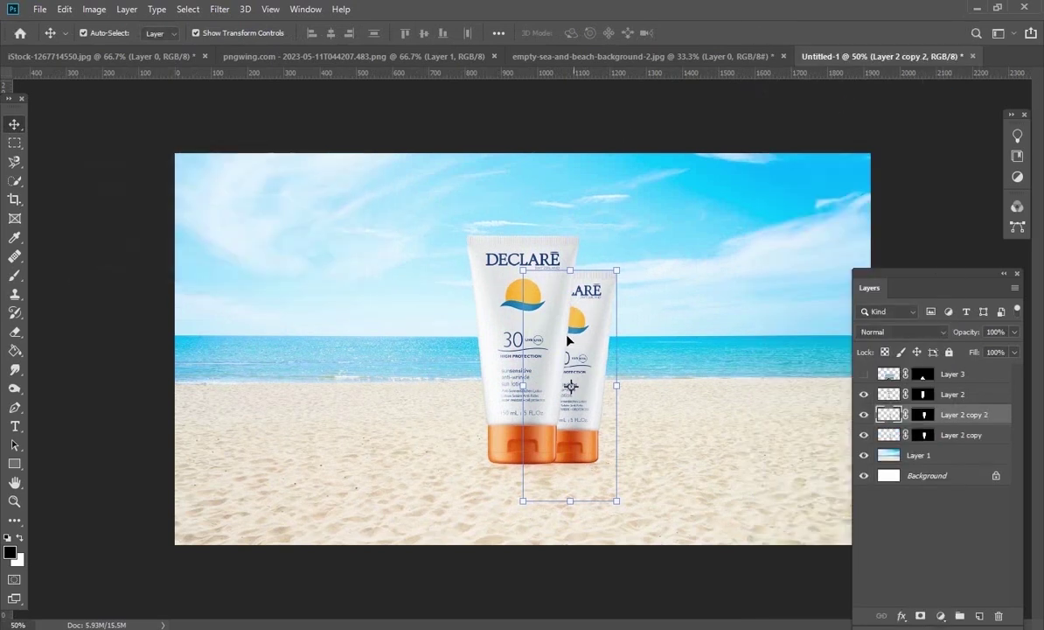
Move the new tube left of the centre tube, mirroring the right-hand copy
left_click_drag(590, 377, 504, 386)
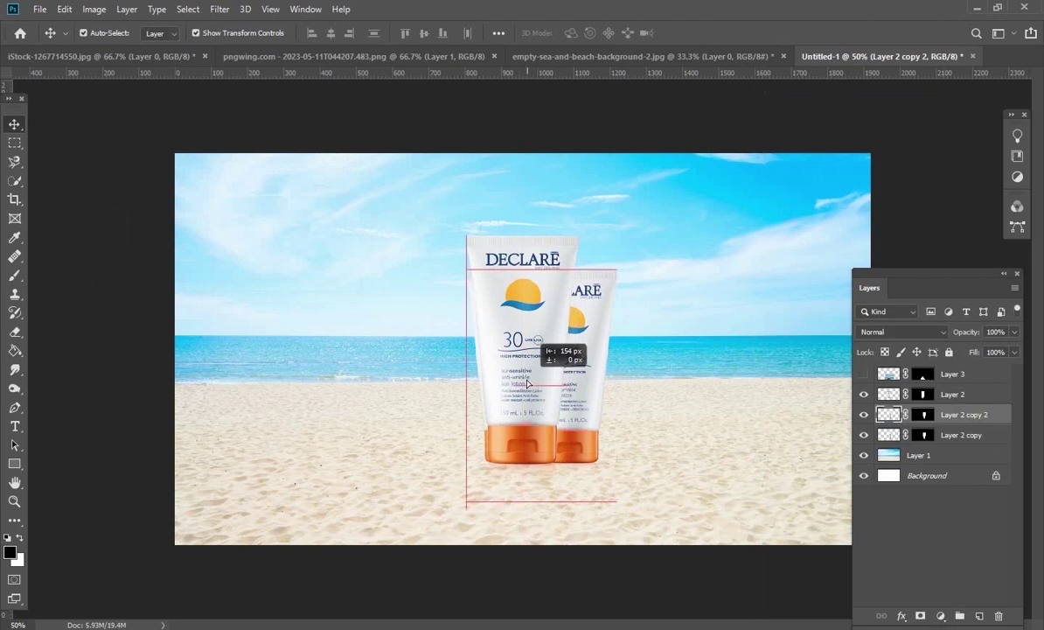
left_click_drag(503, 385, 490, 391)
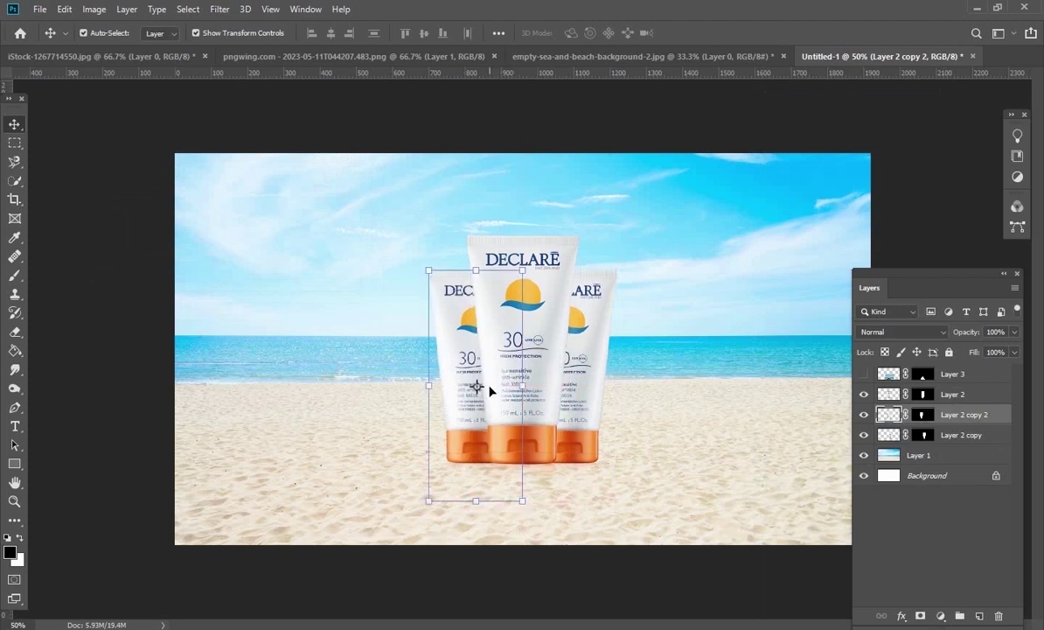
key("shift+Left")
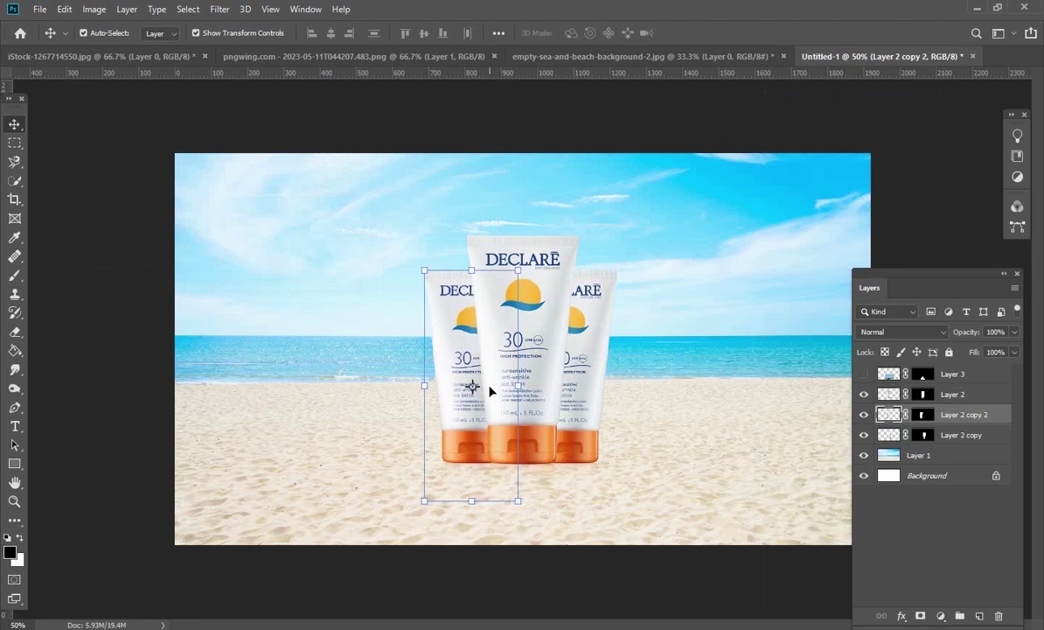
key("Right")
key("Left")
left_click(122, 354)
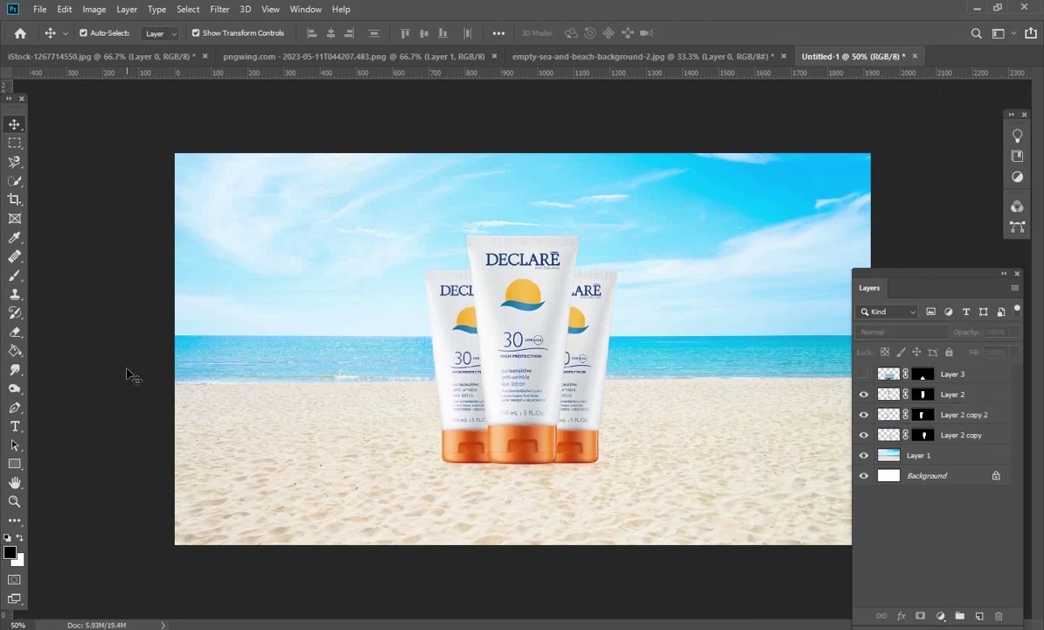
left_click(975, 395)
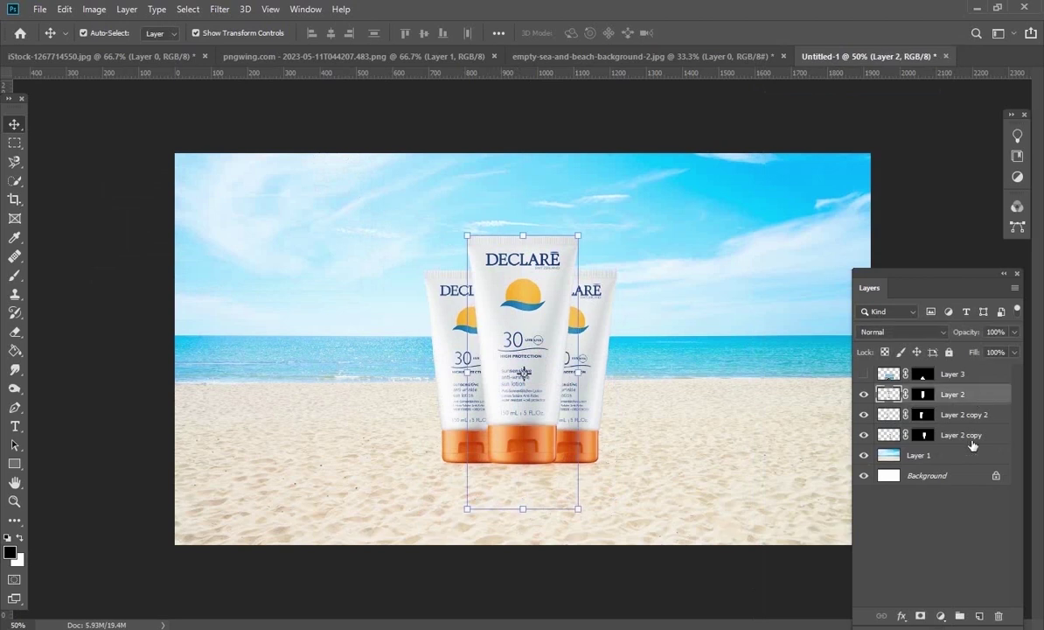
Group the three tube layers into Group 1 and make the reading woman visible again
left_click(971, 435, "shift")
left_click(959, 616)
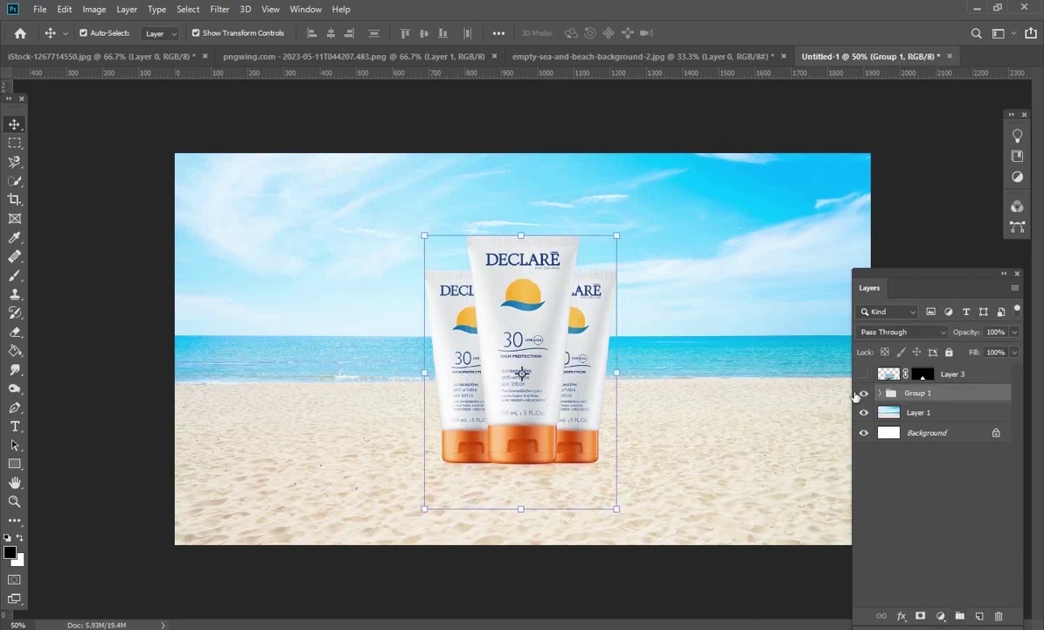
left_click(863, 374)
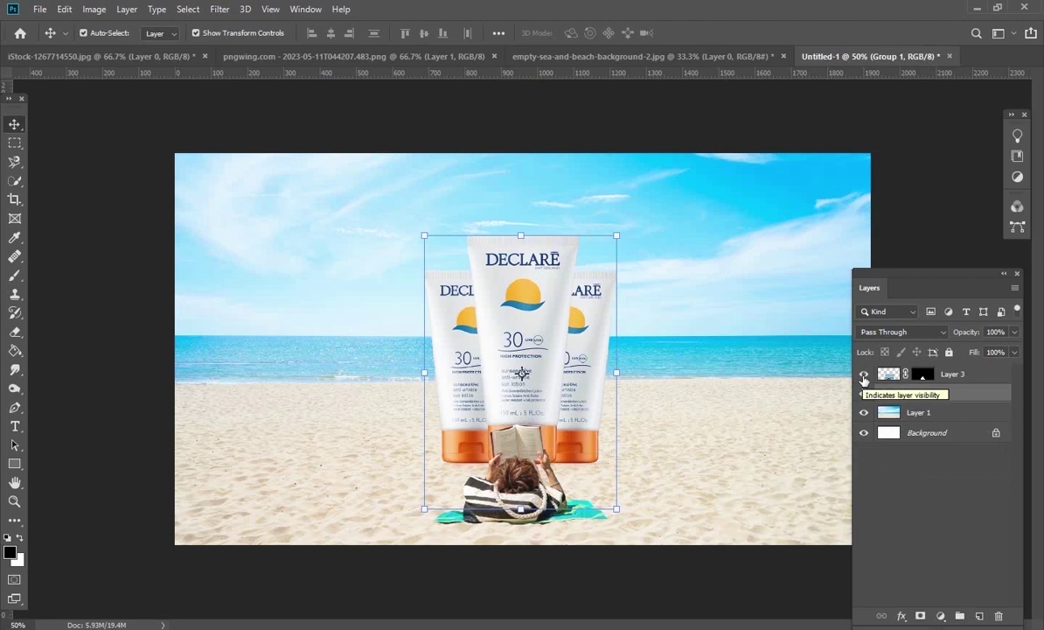
Nudge the woman's Layer 3 slightly upward, then reselect the tube group
left_click(962, 376)
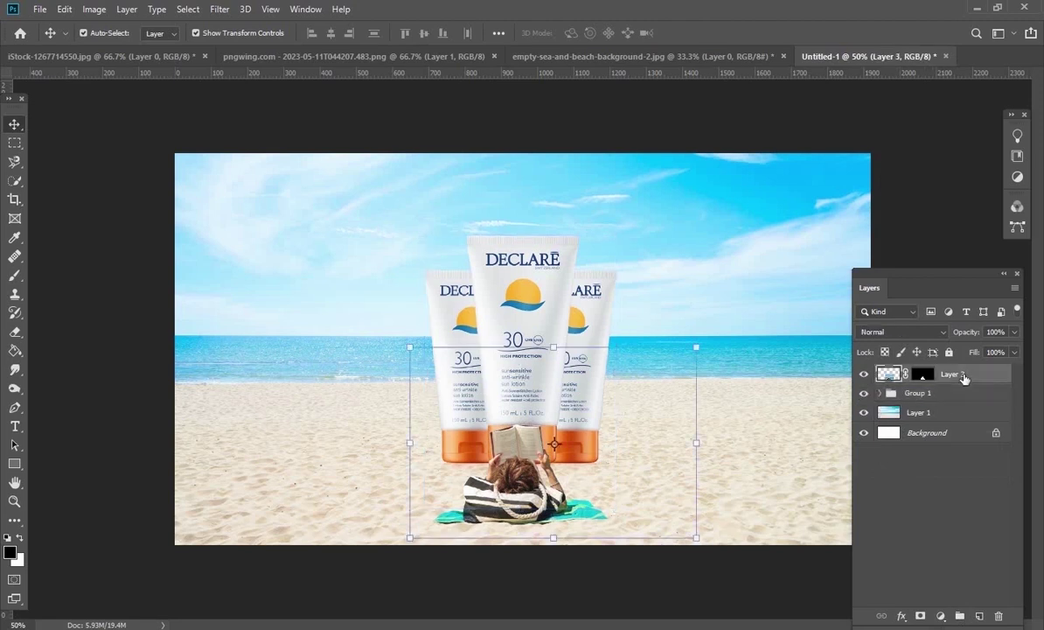
key("Up")
key("Up")
key("Up")
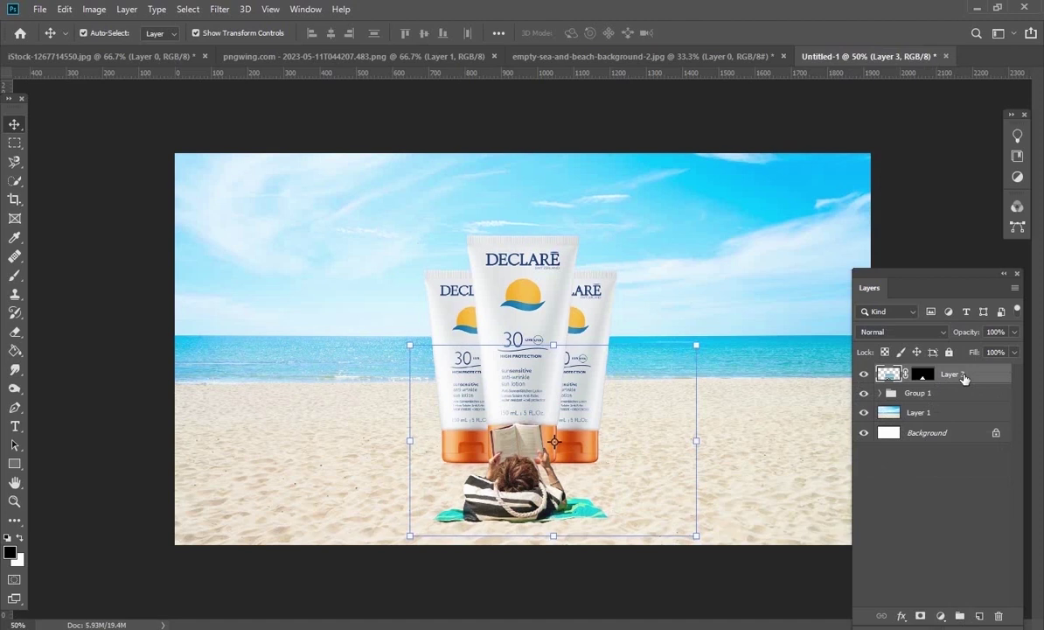
key("Up")
left_click(946, 492)
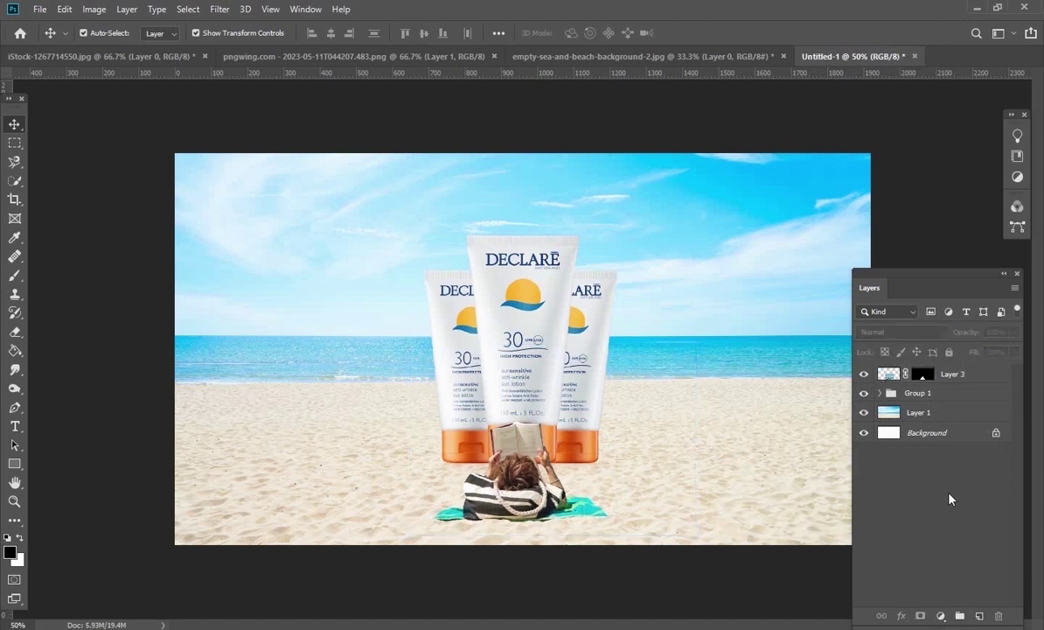
left_click(968, 396)
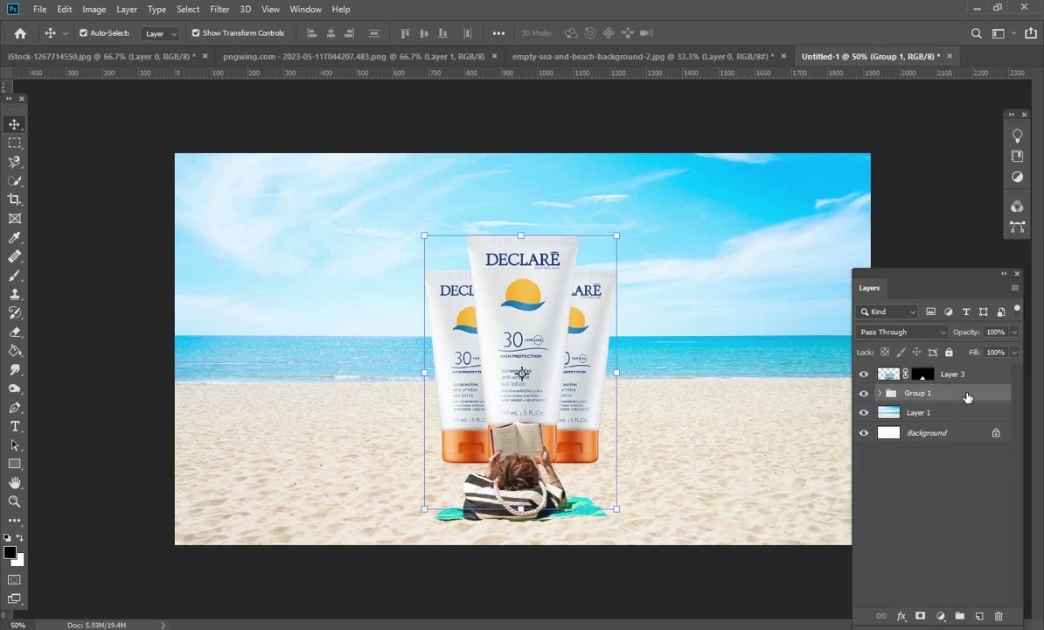
left_click(940, 616)
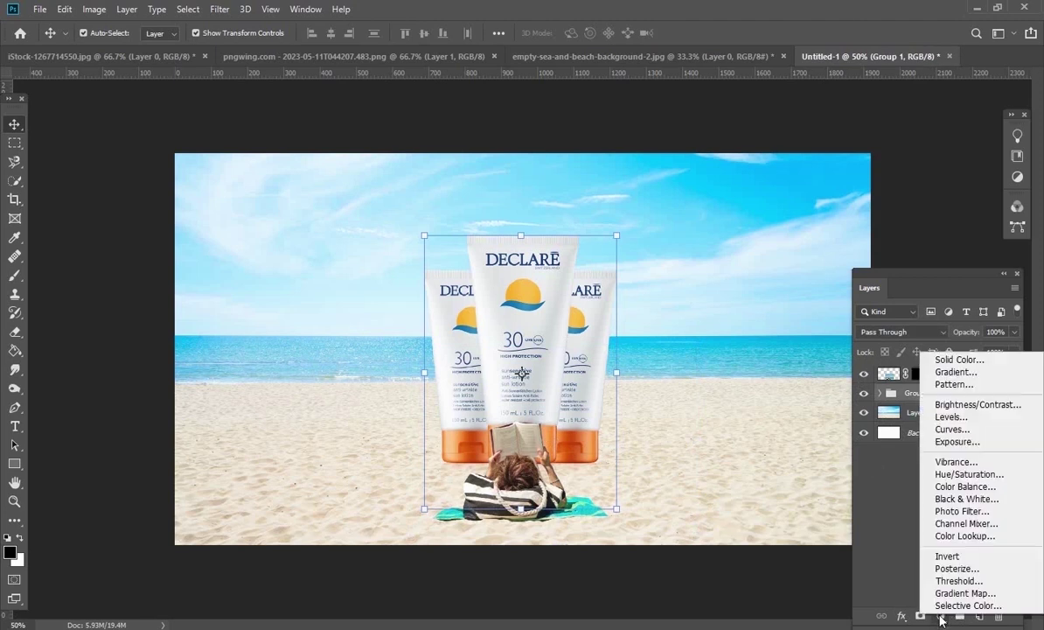
Clip a Hue/Saturation adjustment to Group 1 with Hue -1, Saturation +3, Lightness +2
left_click(971, 474)
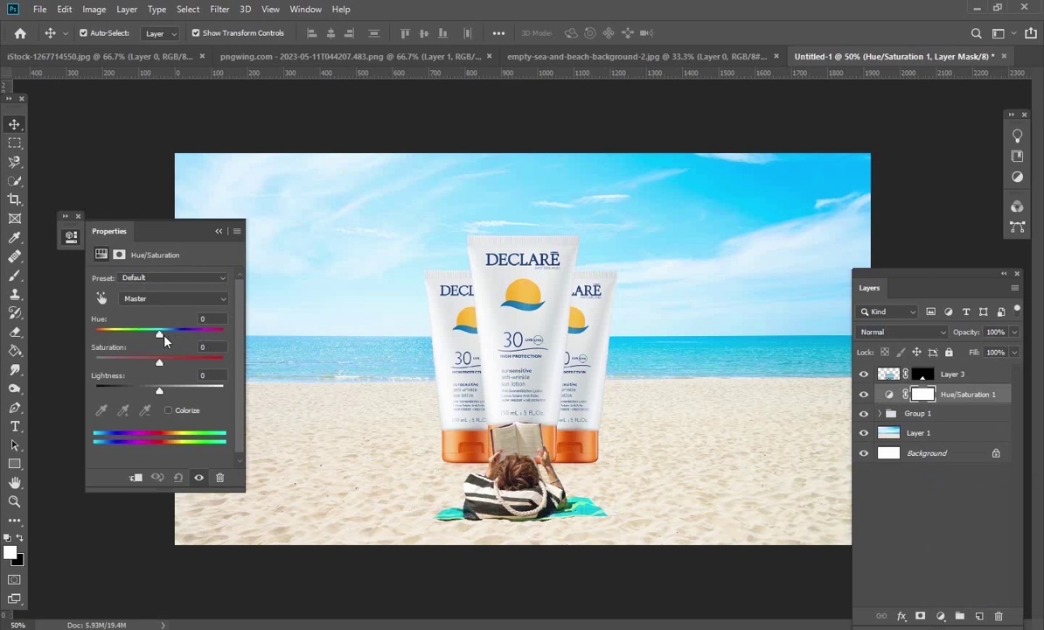
left_click_drag(159, 335, 160, 341)
left_click(137, 479)
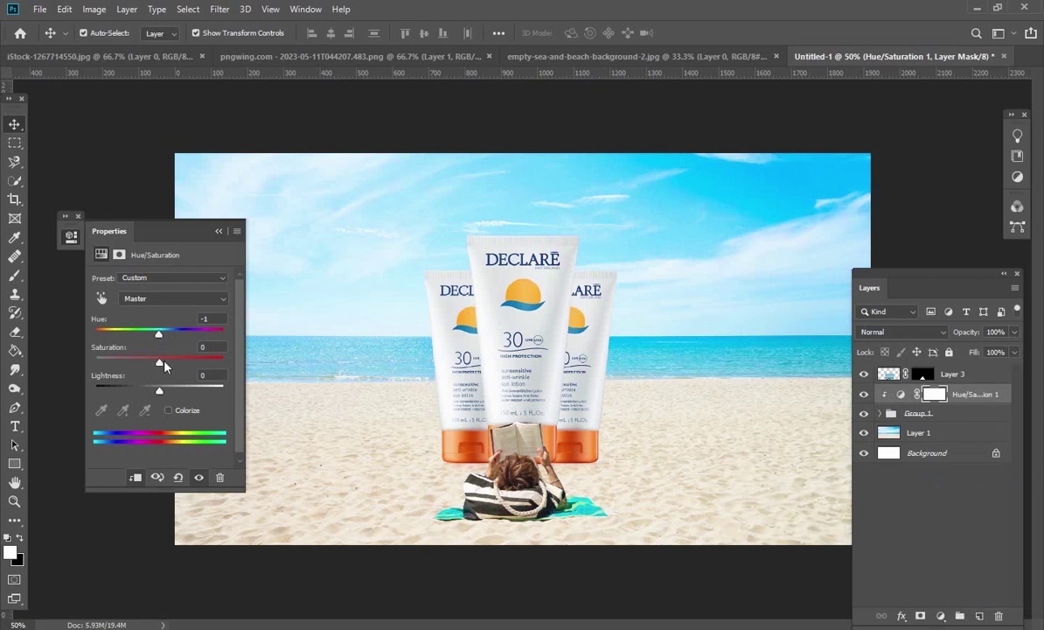
left_click_drag(159, 361, 162, 363)
left_click_drag(160, 391, 161, 399)
left_click_drag(161, 393, 162, 393)
left_click(219, 231)
Add a Hue/Saturation layer clipped to Layer 3: Hue +7, Saturation -18, Lightness -8
left_click(966, 381)
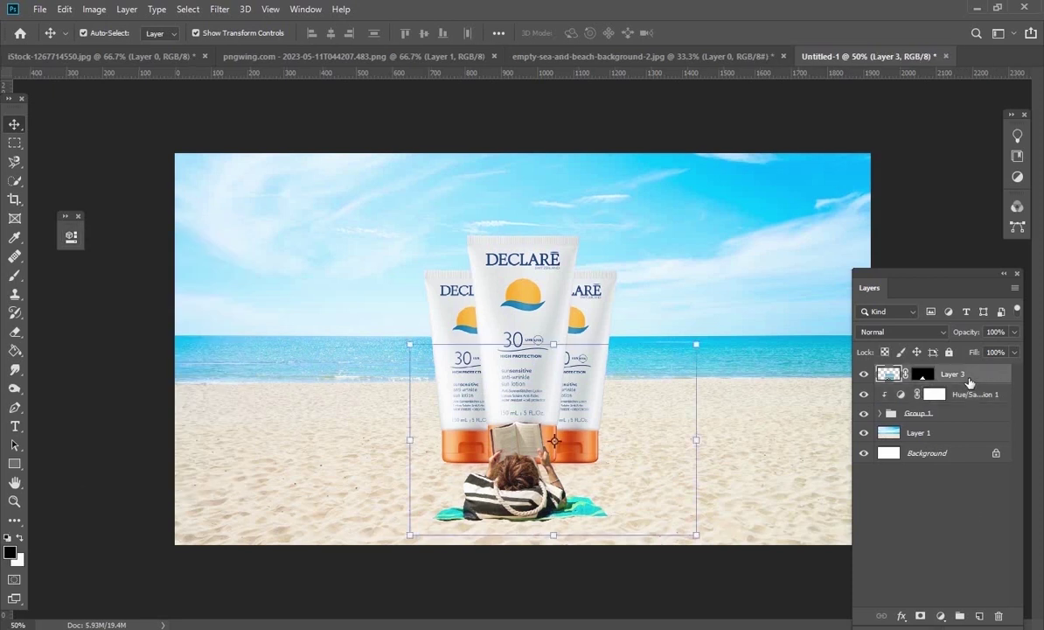
left_click(940, 616)
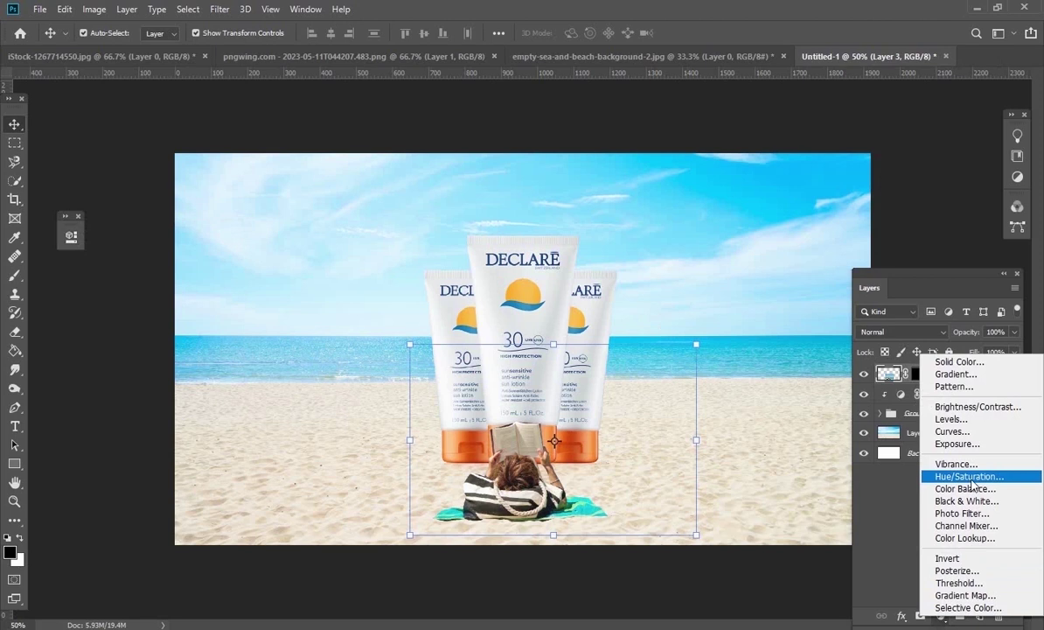
left_click(971, 477)
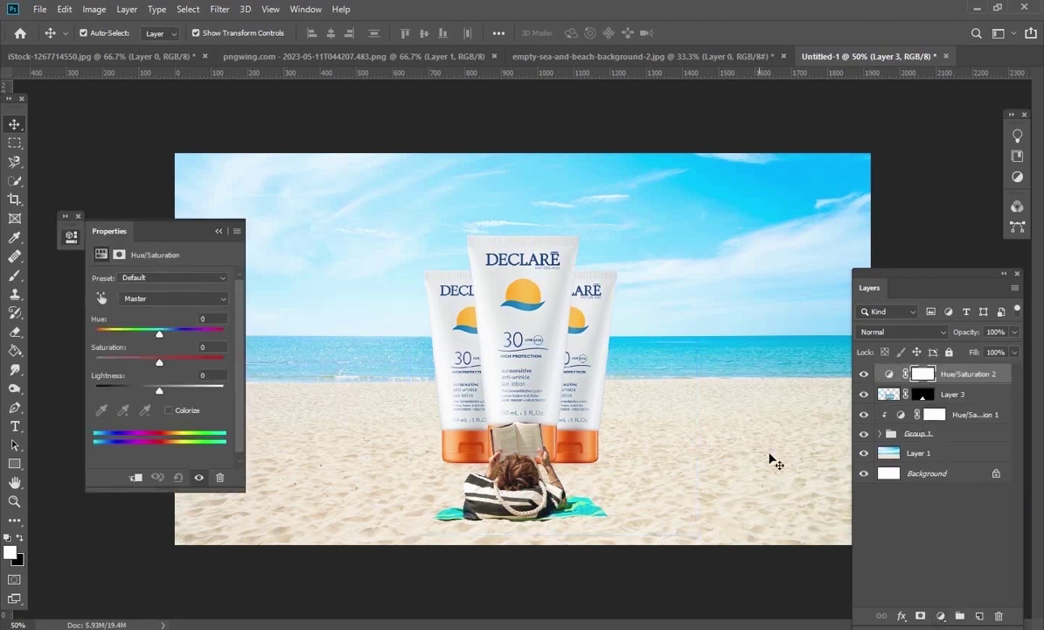
left_click_drag(160, 340, 166, 338)
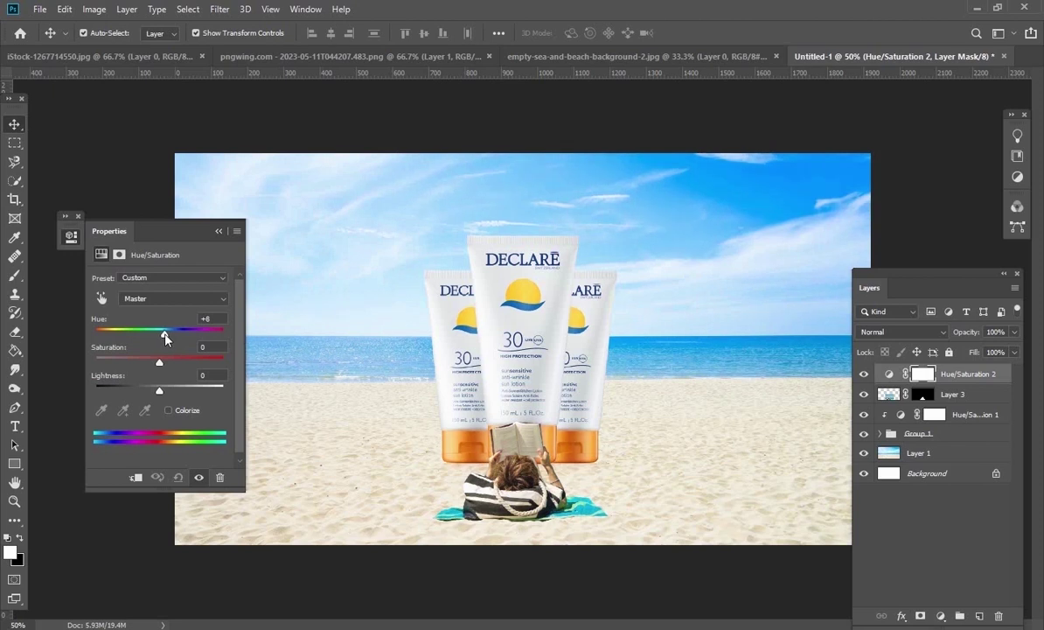
left_click_drag(165, 339, 163, 334)
left_click(135, 478)
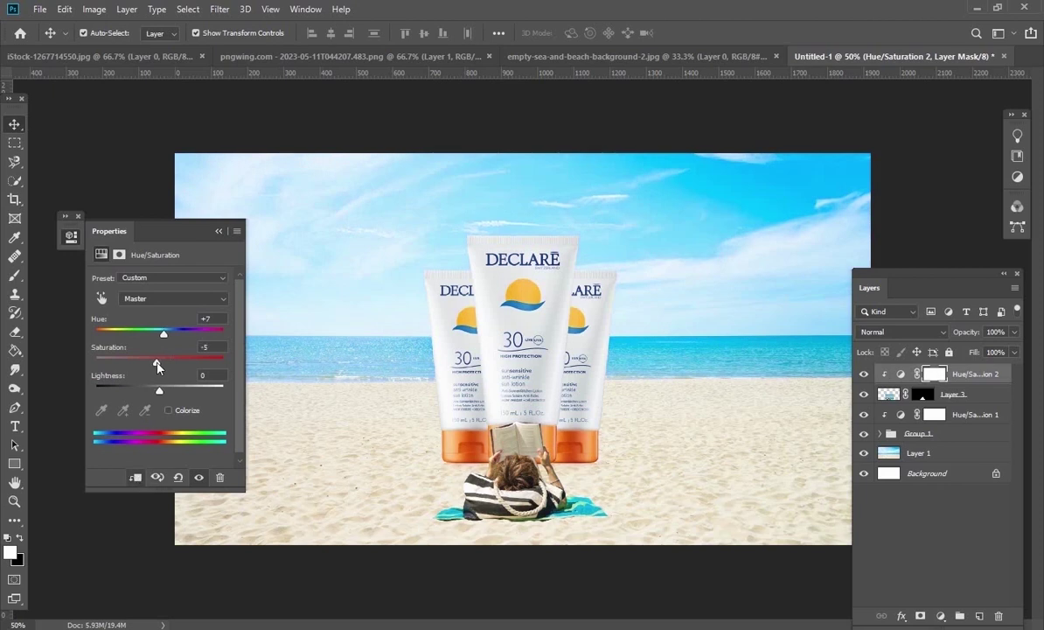
left_click_drag(160, 366, 154, 365)
left_click_drag(150, 369, 149, 366)
left_click_drag(160, 394, 158, 393)
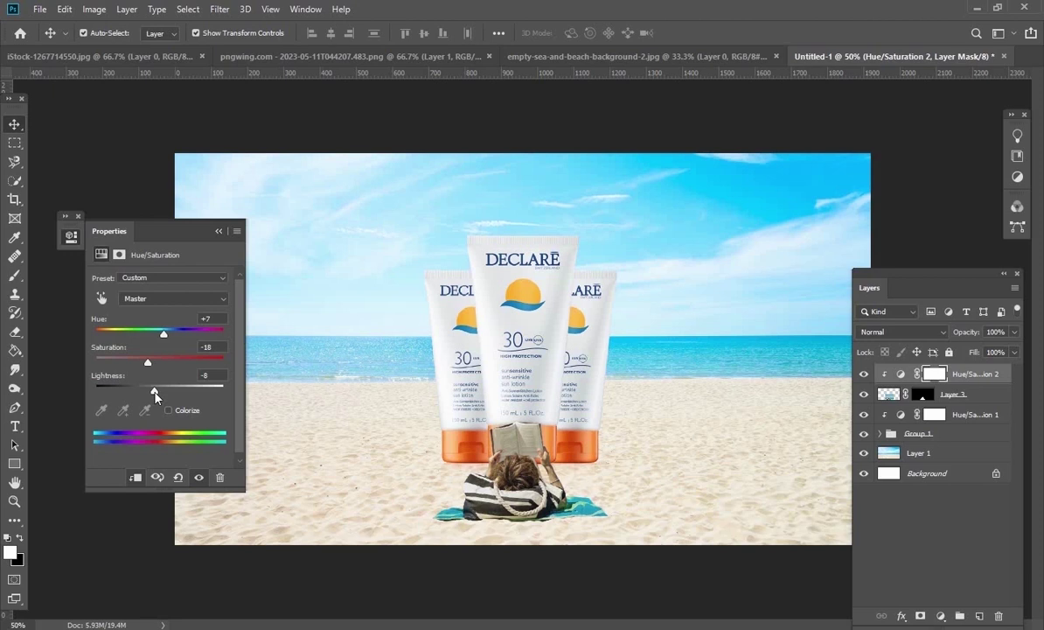
Boost the Reds' and Yellows' saturation, warming the yellows' hue slightly
left_click(210, 300)
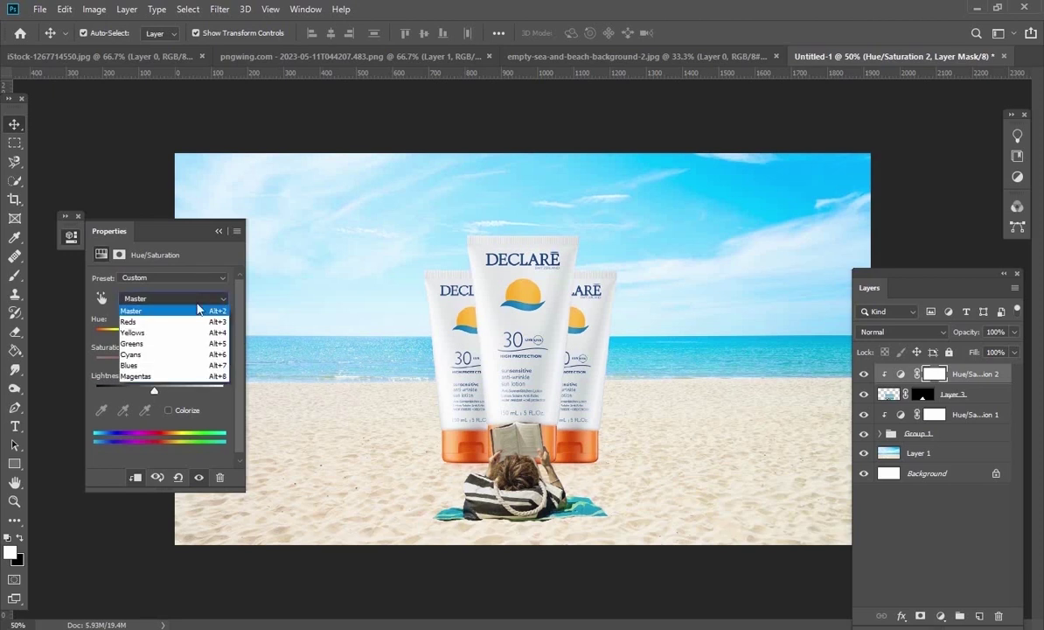
left_click(150, 314)
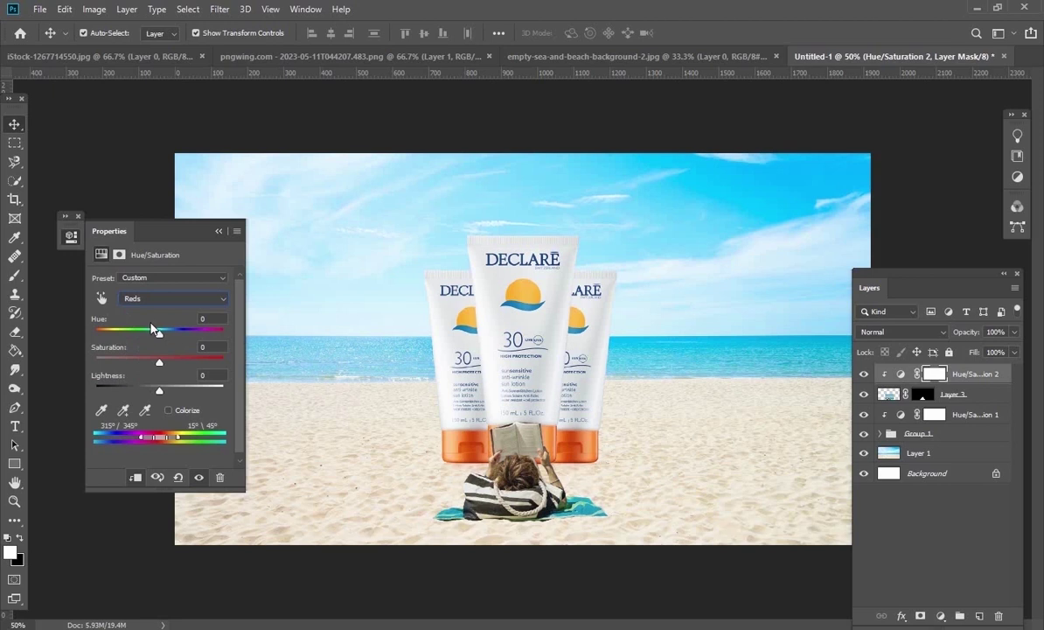
left_click_drag(160, 365, 172, 369)
left_click(184, 298)
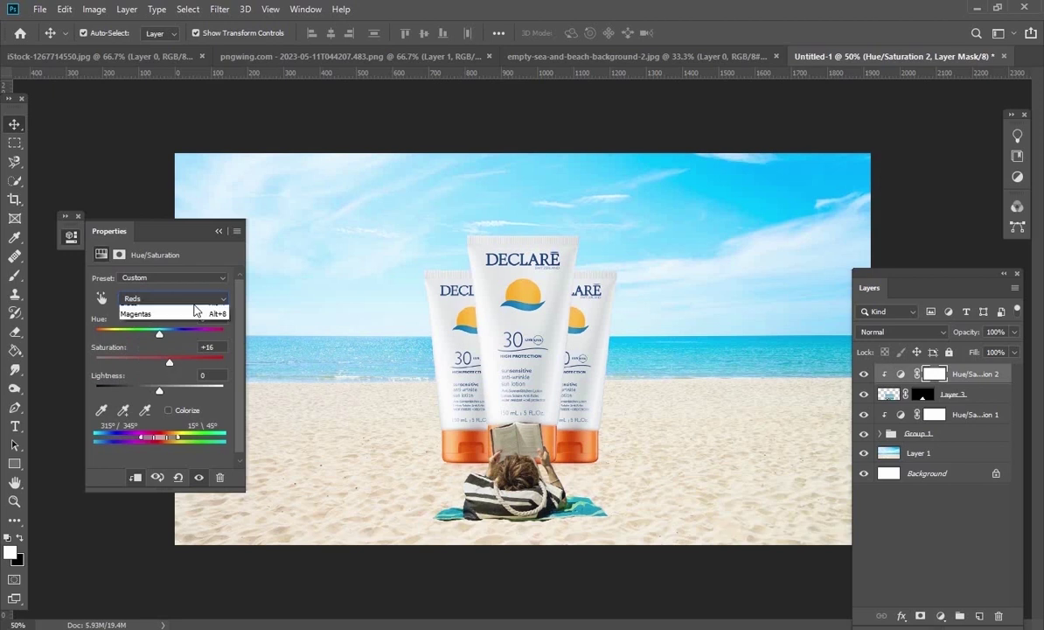
left_click(165, 334)
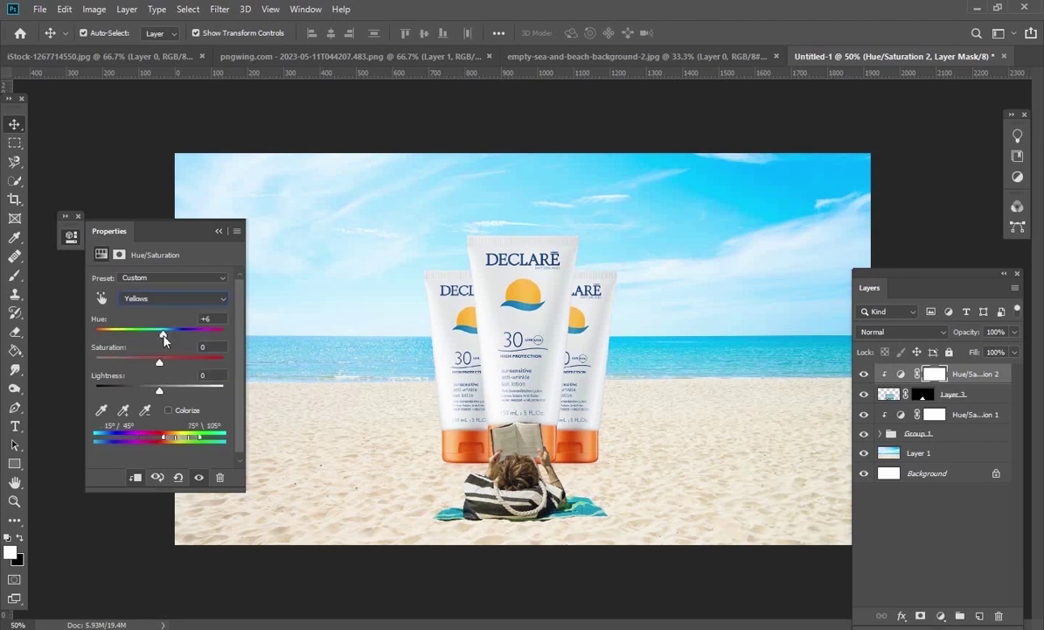
left_click(163, 336)
left_click_drag(161, 362, 174, 362)
Shift the Greens channel to Hue -1 and Saturation +28
left_click(216, 302)
left_click(186, 344)
left_click_drag(161, 337, 178, 365)
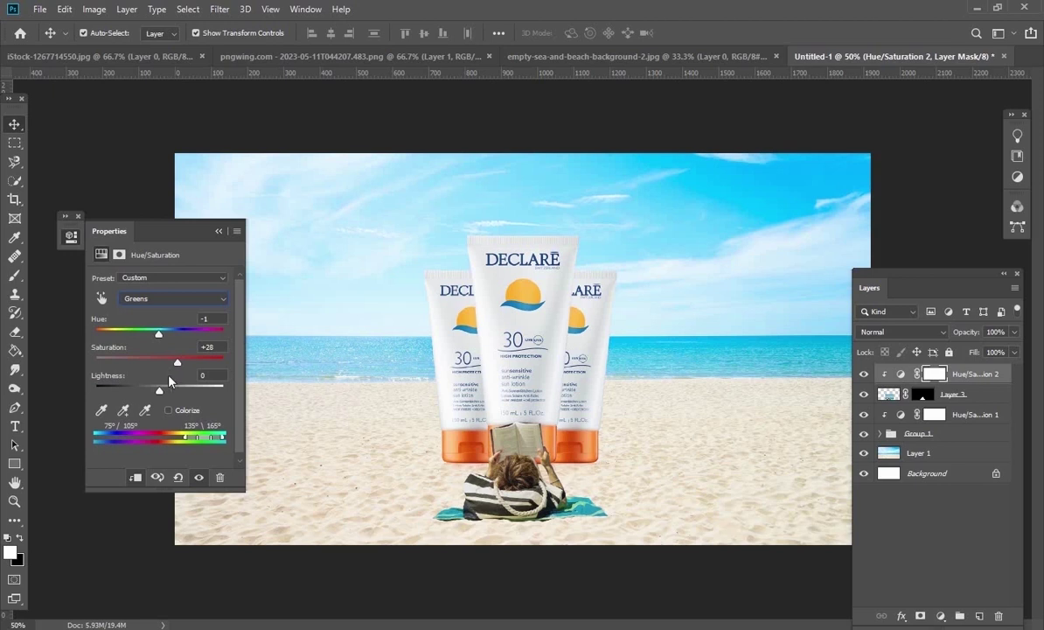
left_click(218, 231)
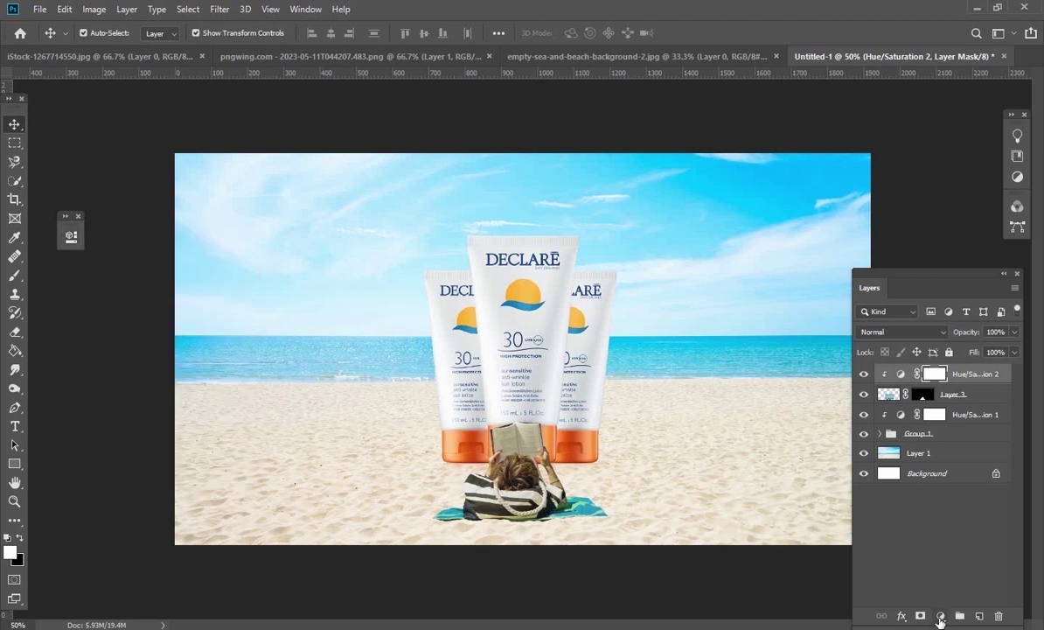
Add a clipped Color Balance layer with midtones Cyan–Red +1, Magenta–Green -18, Yellow–Blue -1
left_click(941, 616)
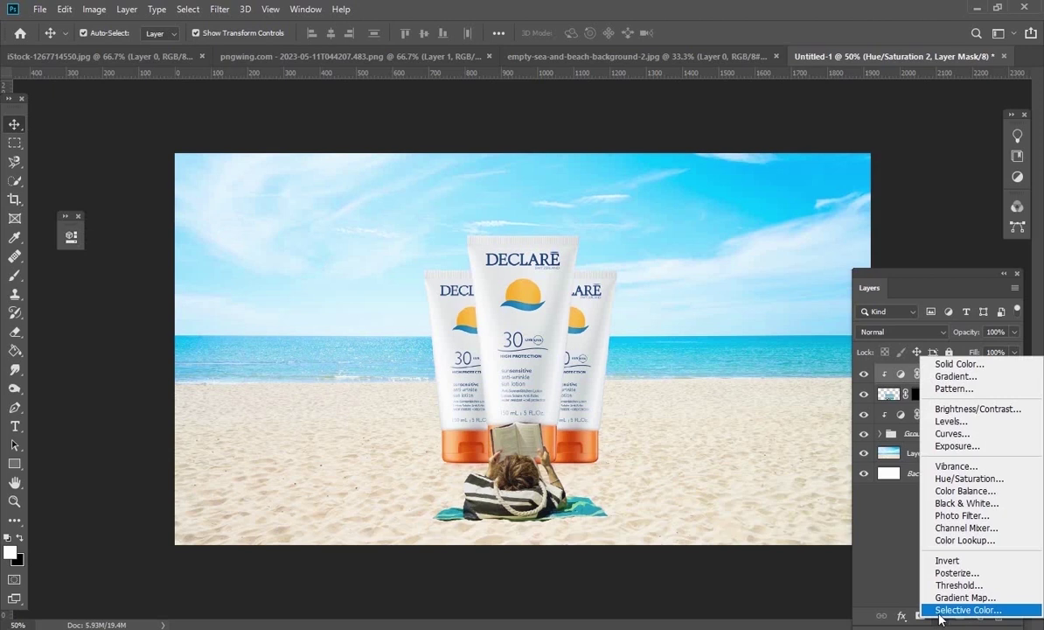
left_click(954, 491)
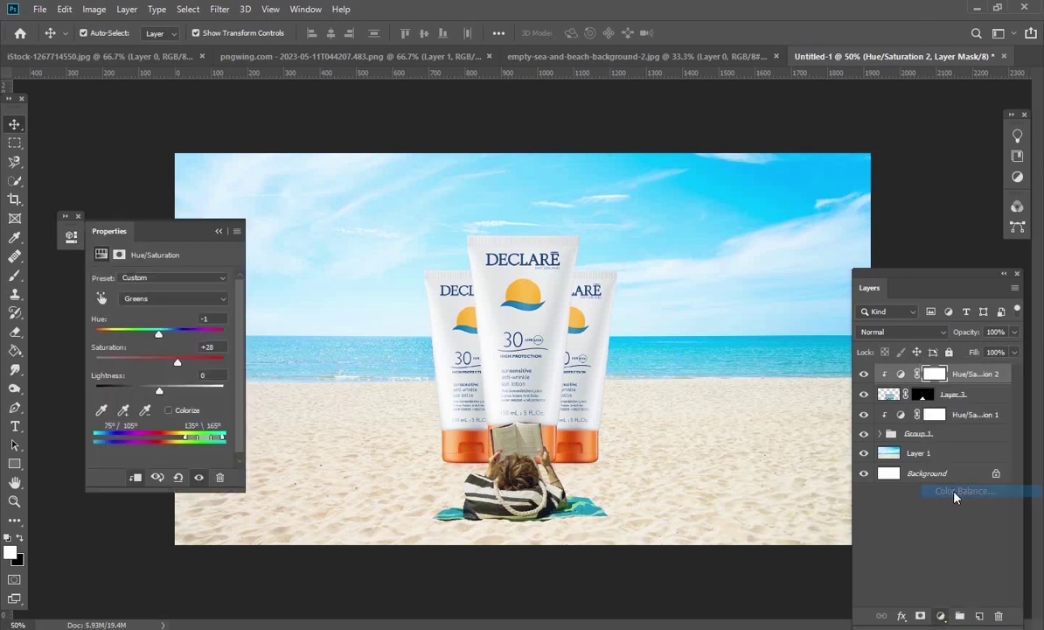
left_click(137, 479)
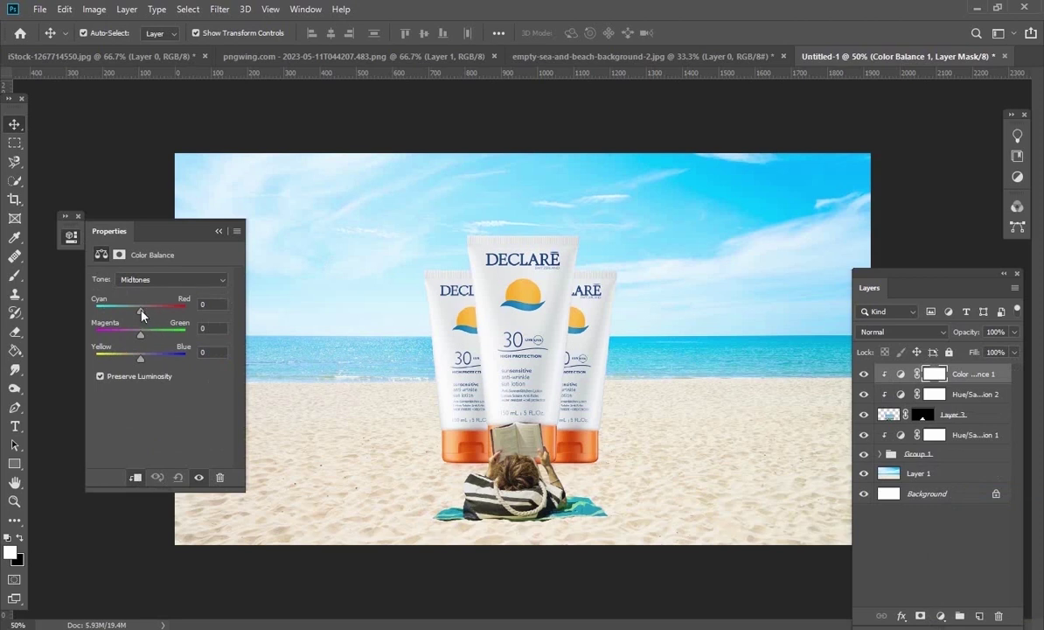
left_click_drag(141, 311, 144, 311)
left_click_drag(141, 336, 133, 336)
left_click_drag(133, 340, 131, 339)
left_click_drag(215, 327, 197, 330)
key("Down")
left_click_drag(141, 359, 139, 362)
left_click(205, 282)
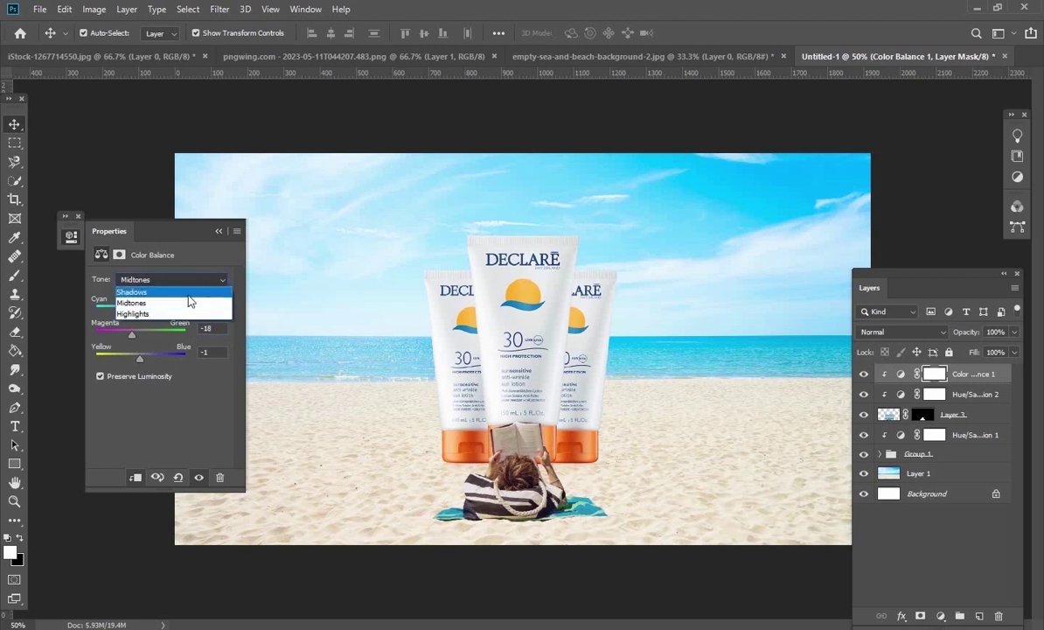
Set the Color Balance shadows to Cyan–Red +27 and Magenta–Green +7
left_click(188, 293)
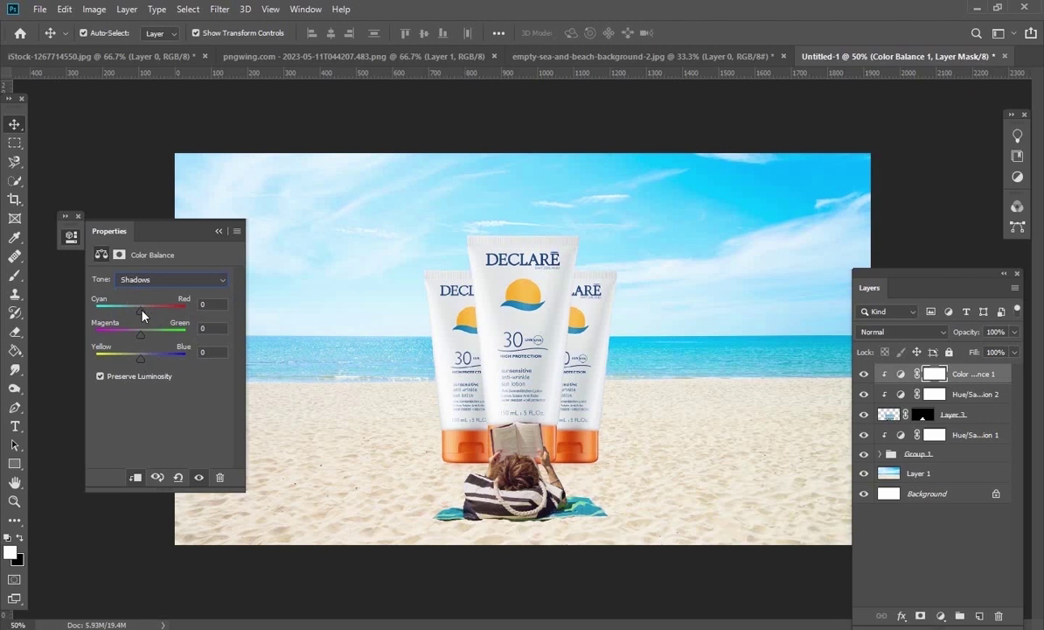
left_click_drag(142, 311, 143, 311)
left_click_drag(144, 310, 150, 310)
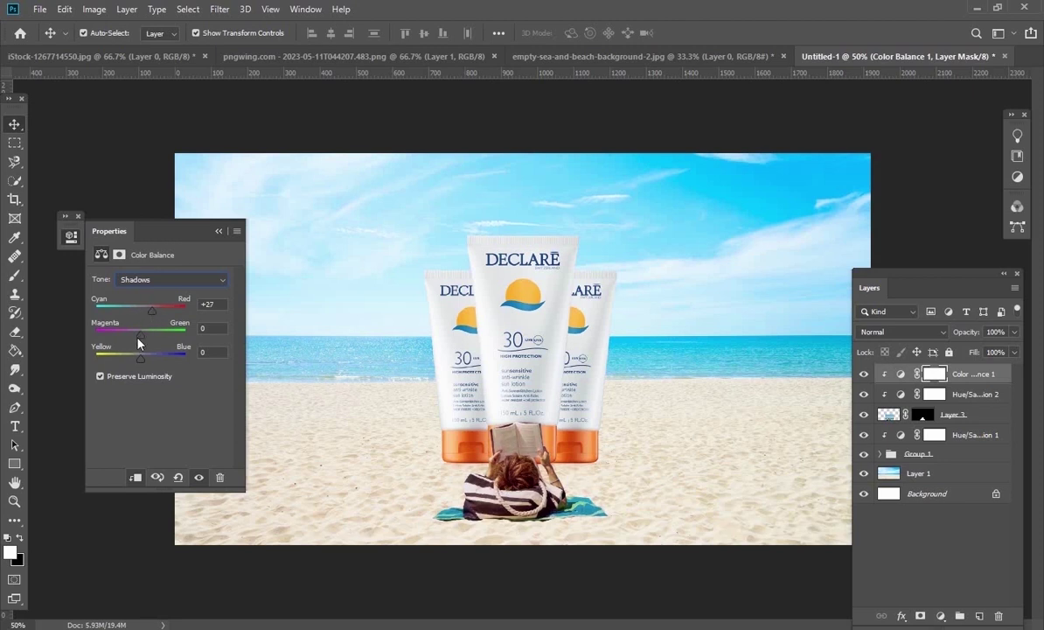
mouse_move(137, 339)
left_mouse_down()
mouse_move(145, 336)
mouse_move(145, 361)
left_mouse_up()
Set the Color Balance highlights to -4, +1, +2
left_click(172, 280)
left_click(155, 315)
left_click_drag(140, 312, 142, 313)
left_click_drag(143, 337, 141, 338)
left_click_drag(141, 362, 142, 363)
left_click(219, 232)
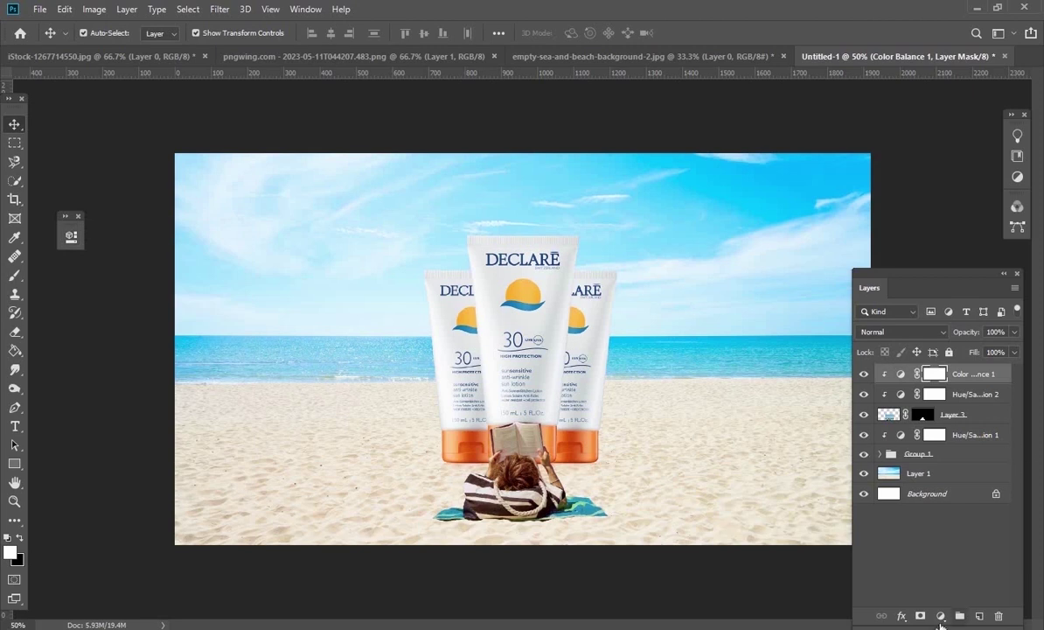
Add a Color Lookup layer using Crisp_Warm.look at 50% opacity and 50% fill
left_click(941, 617)
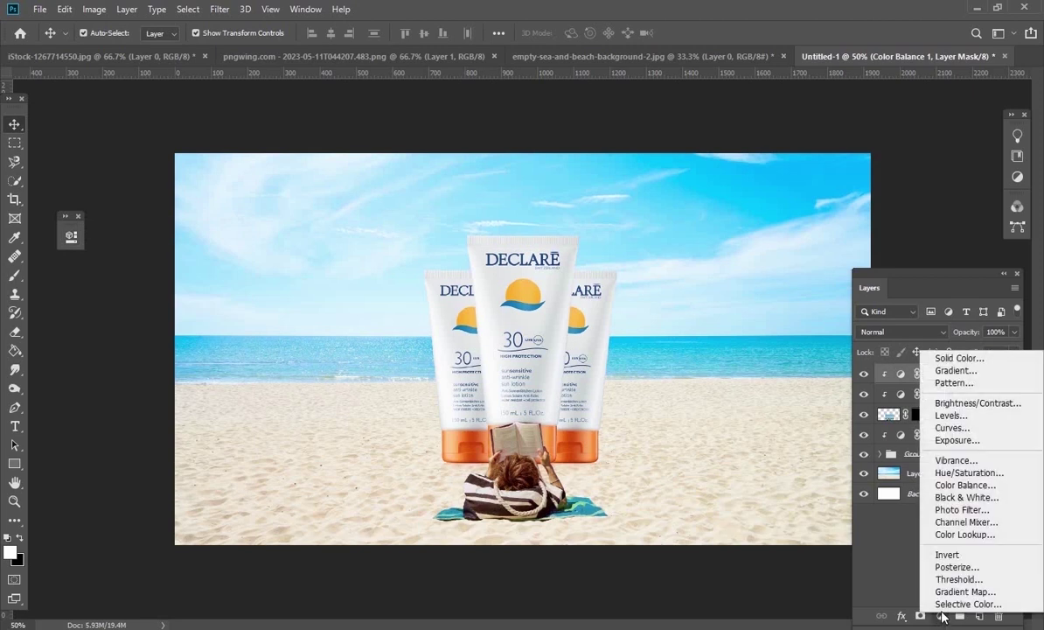
left_click(971, 534)
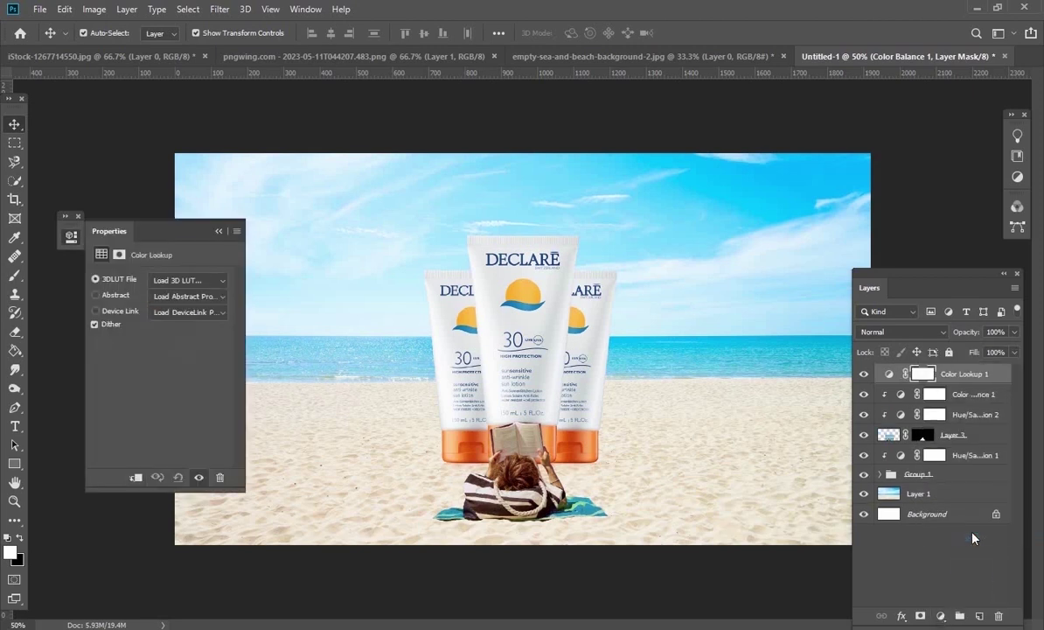
left_click(207, 286)
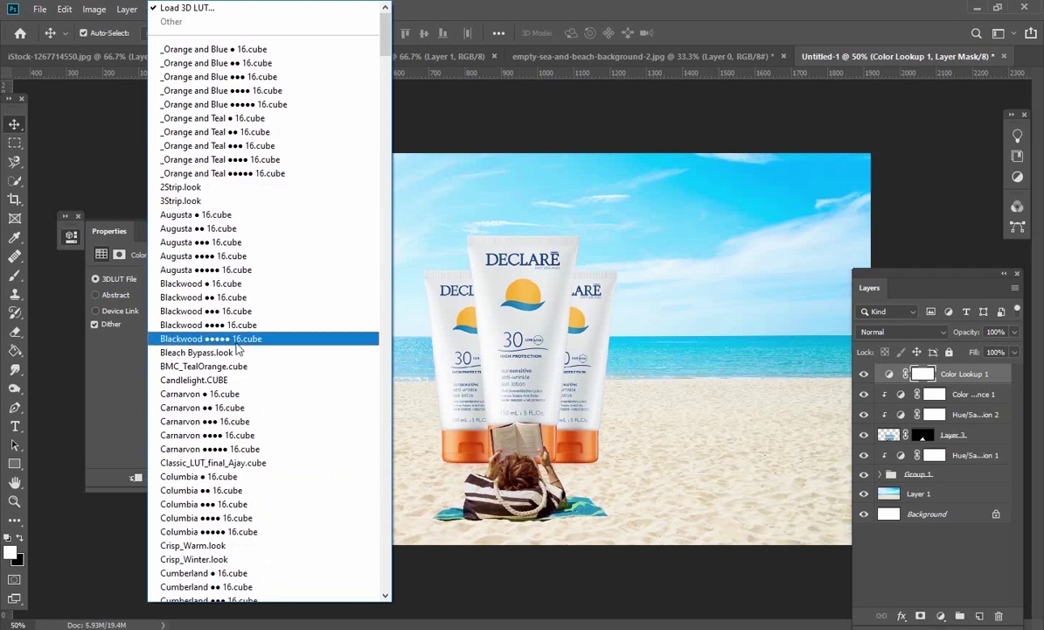
left_click(223, 545)
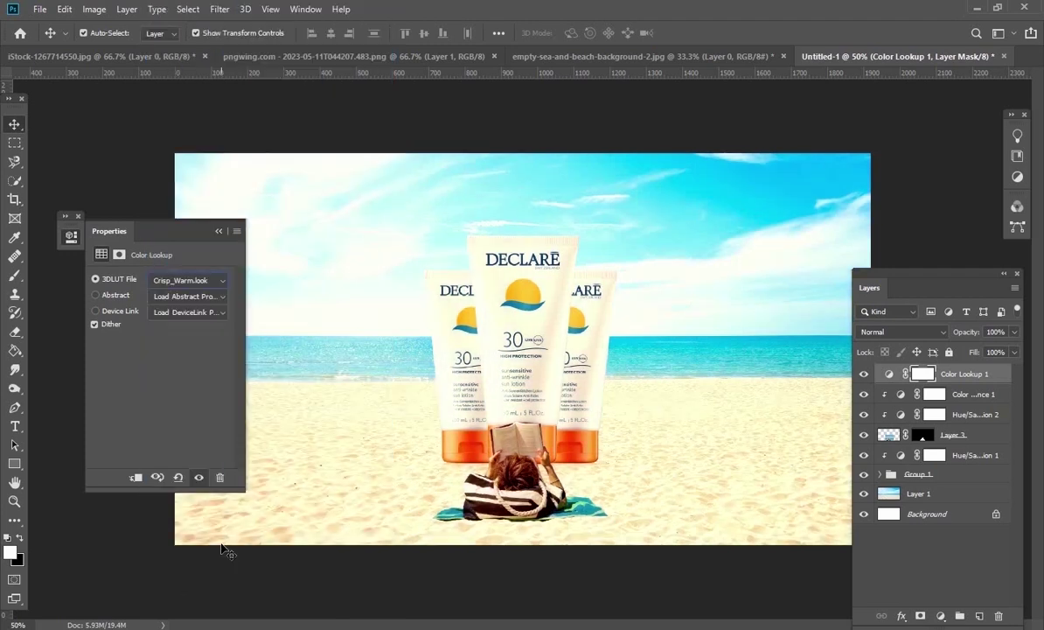
left_click(995, 331)
type("50")
left_click(985, 353)
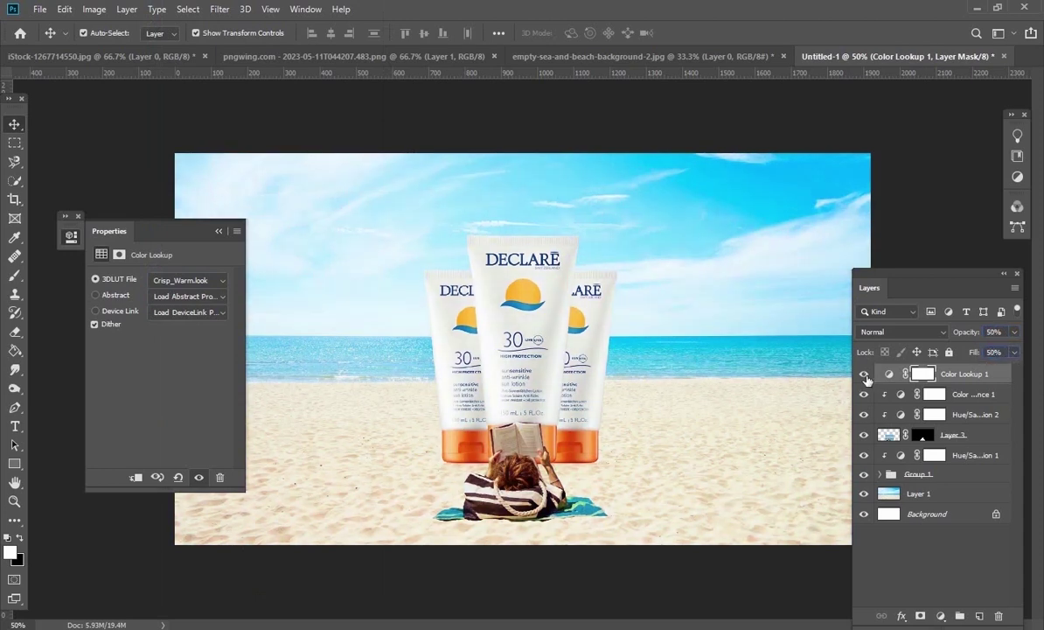
left_click(865, 374)
left_click(864, 374)
left_click(219, 231)
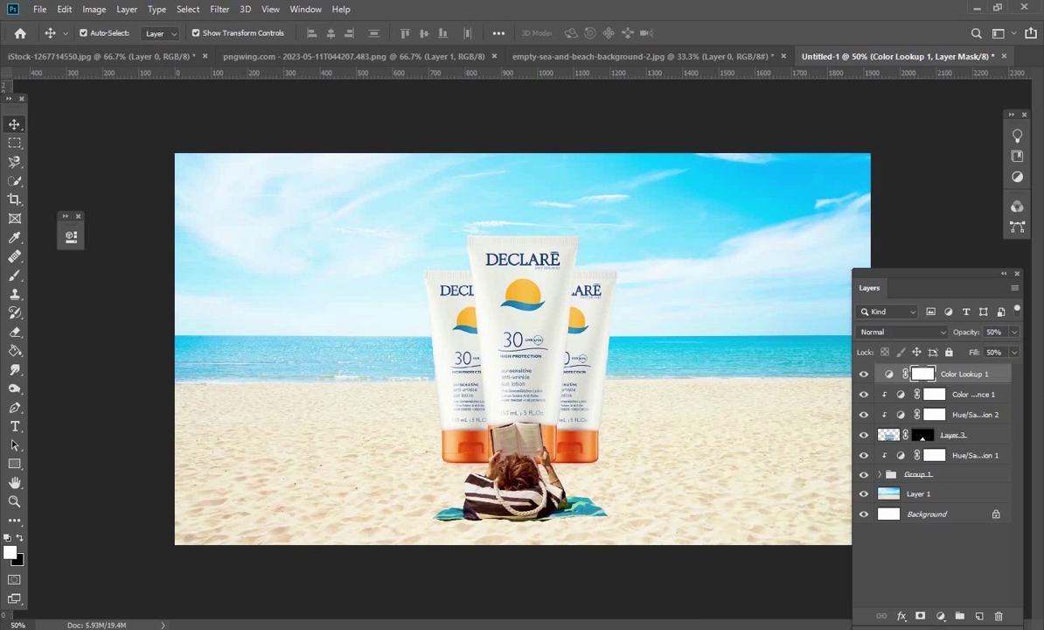
key("b")
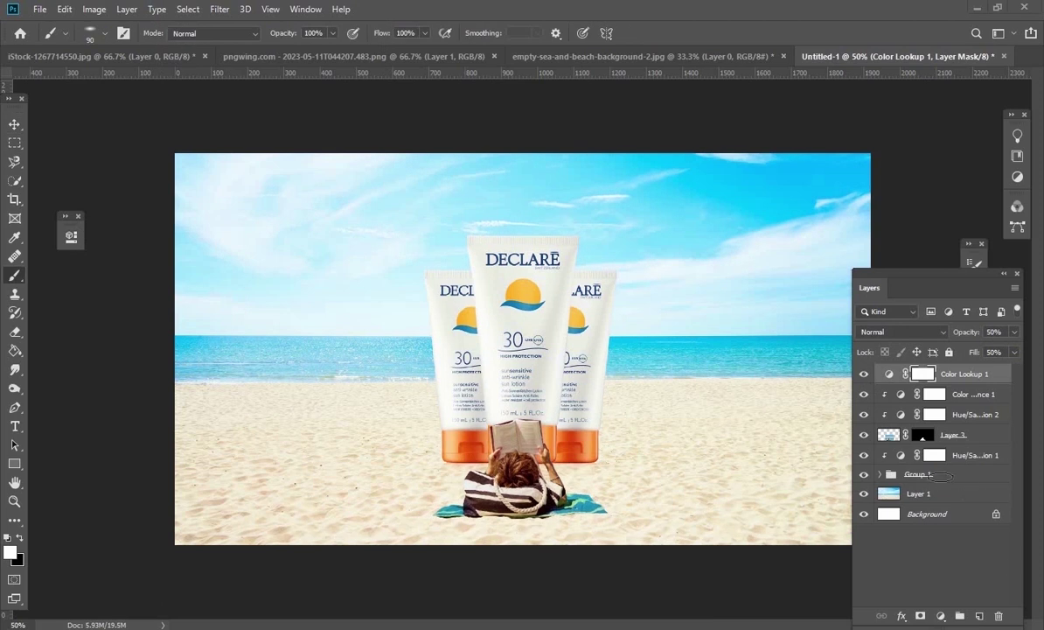
On a new layer above the bottles group, paint white highlights along the right and middle tubes
left_click(15, 126)
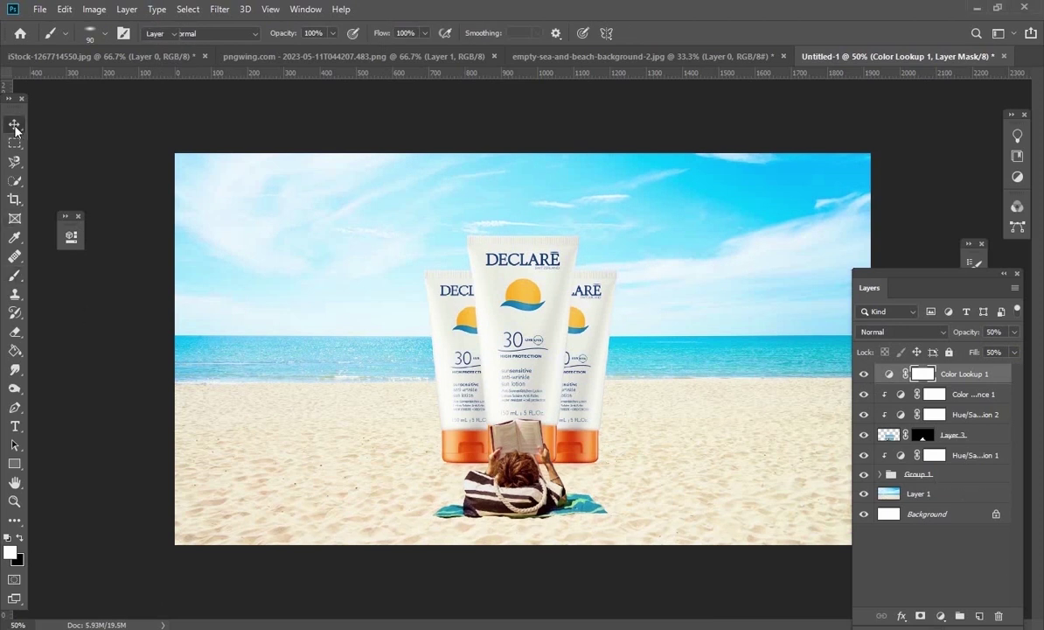
left_click(936, 475)
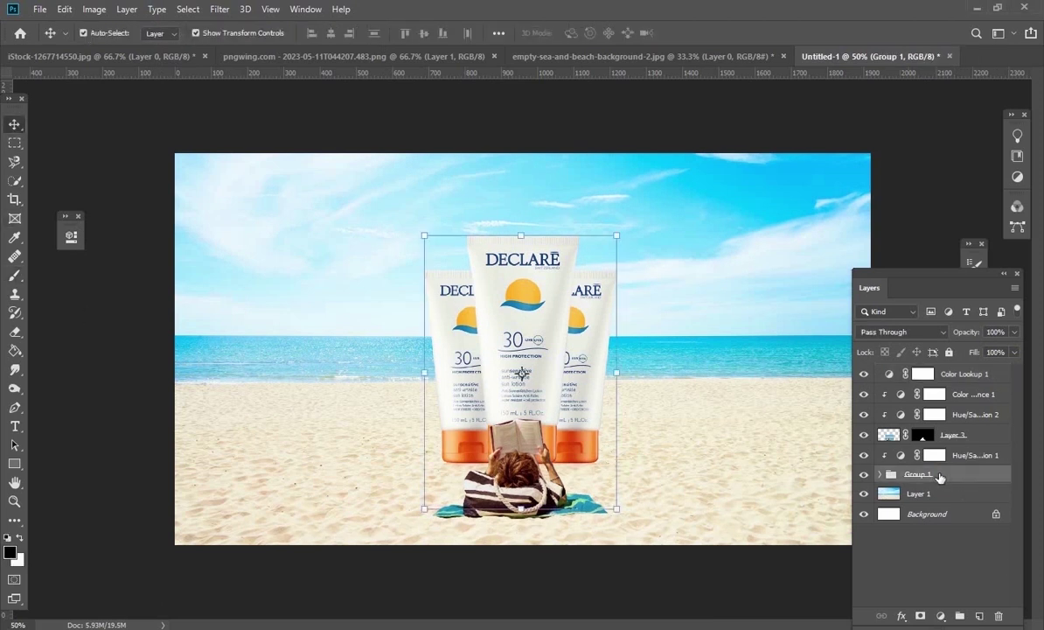
left_click(15, 277)
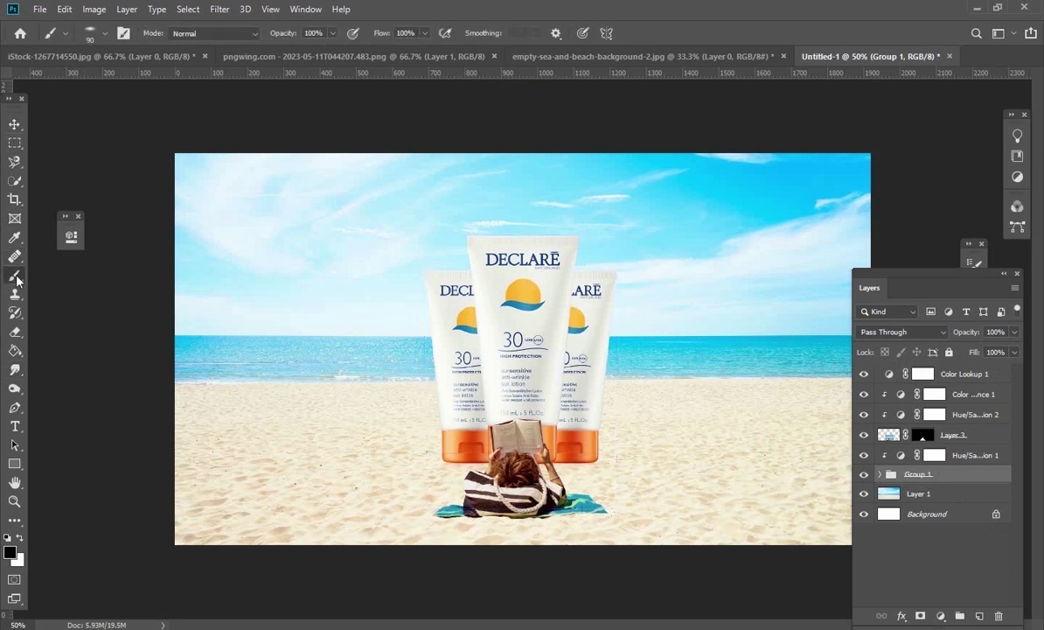
left_click(20, 537)
key("ctrl+shift+alt+n")
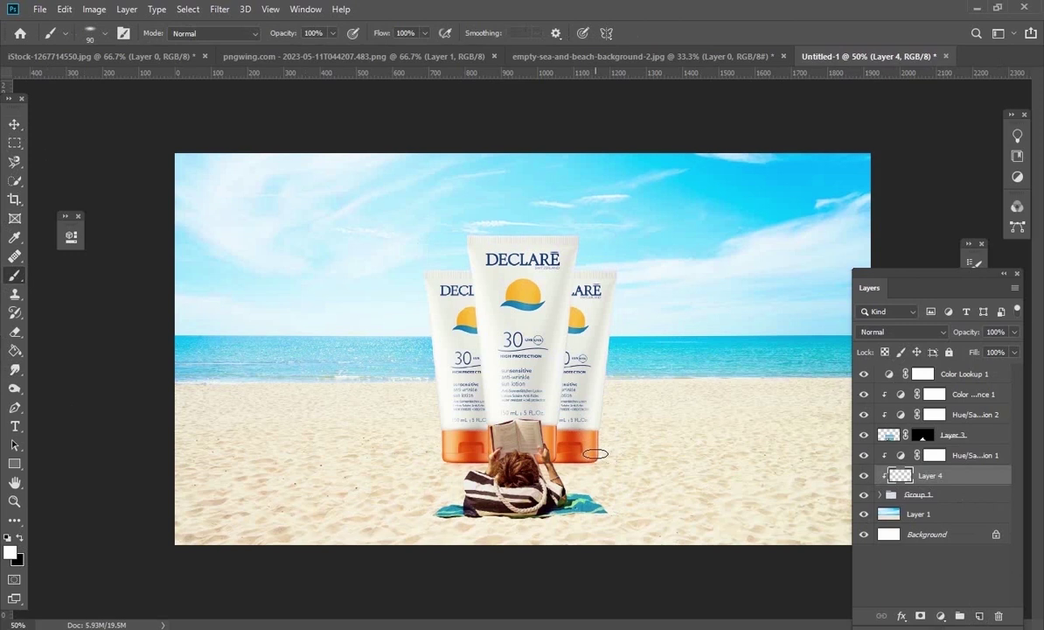
left_click_drag(595, 453, 613, 288)
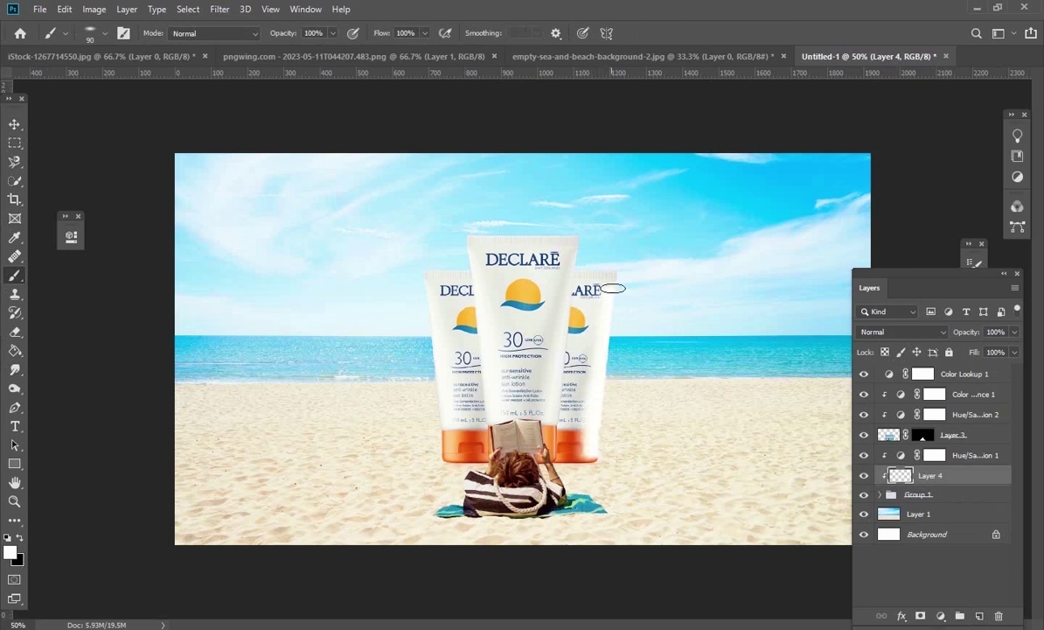
left_click_drag(585, 274, 510, 242)
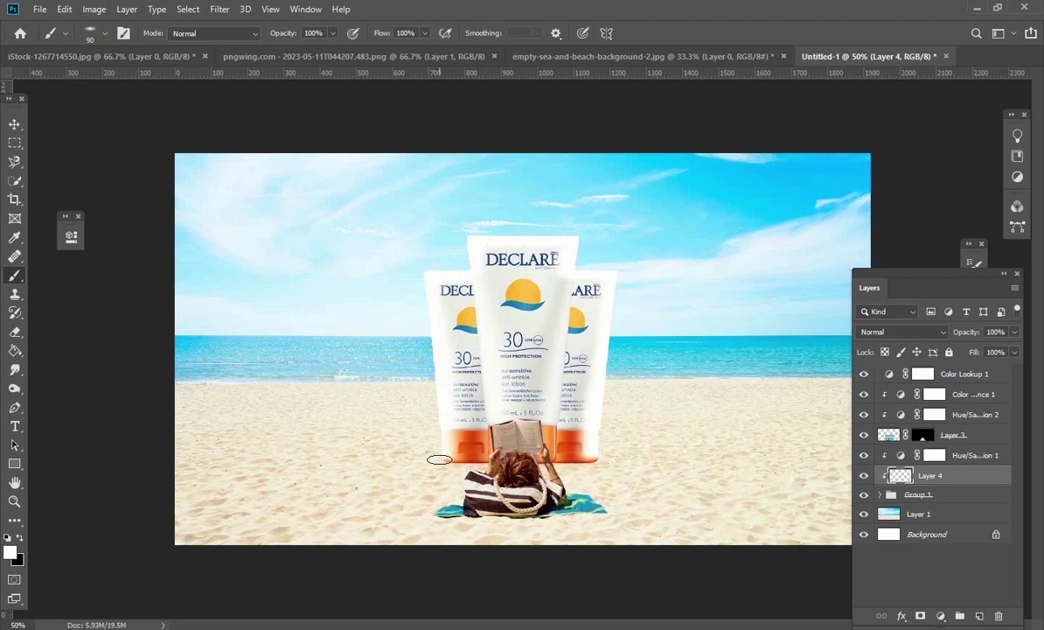
Blend the highlight layer as Soft Light with reduced opacity and 63% fill
left_click(941, 332)
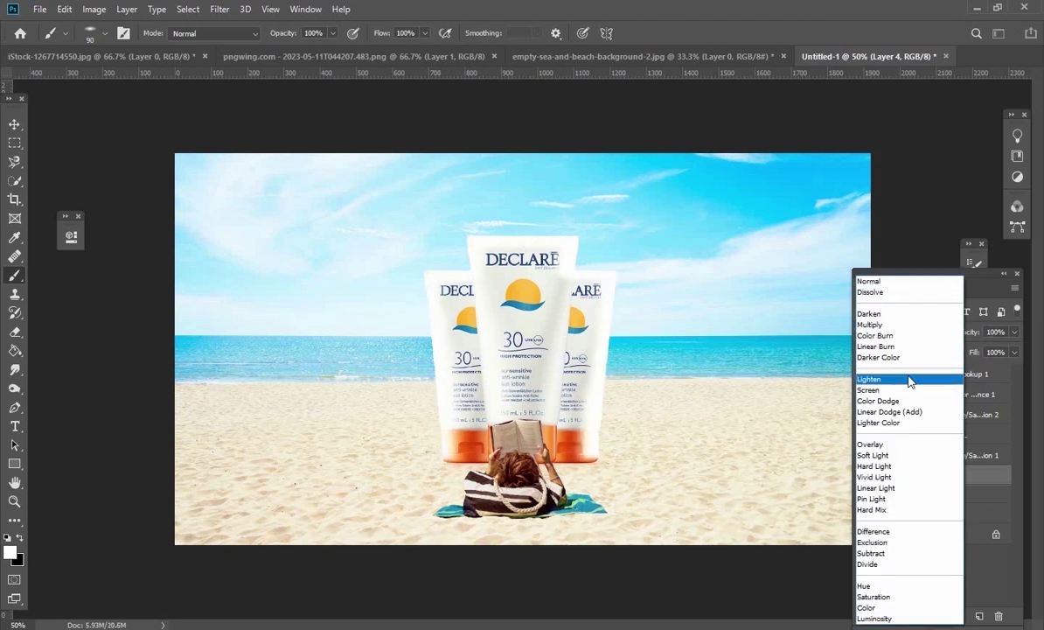
left_click(885, 498)
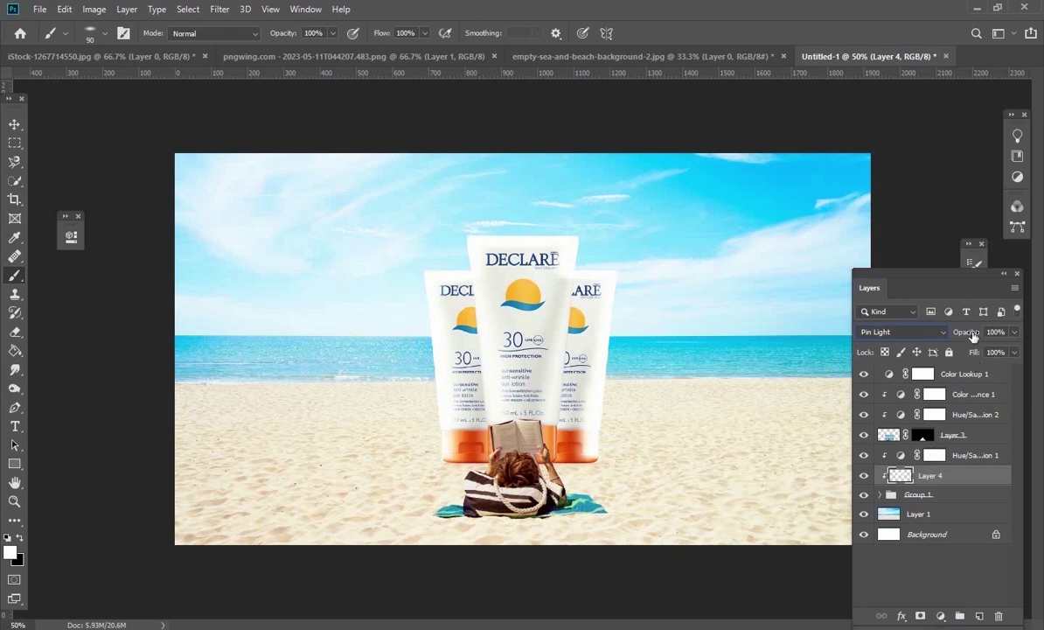
left_click_drag(971, 335, 893, 335)
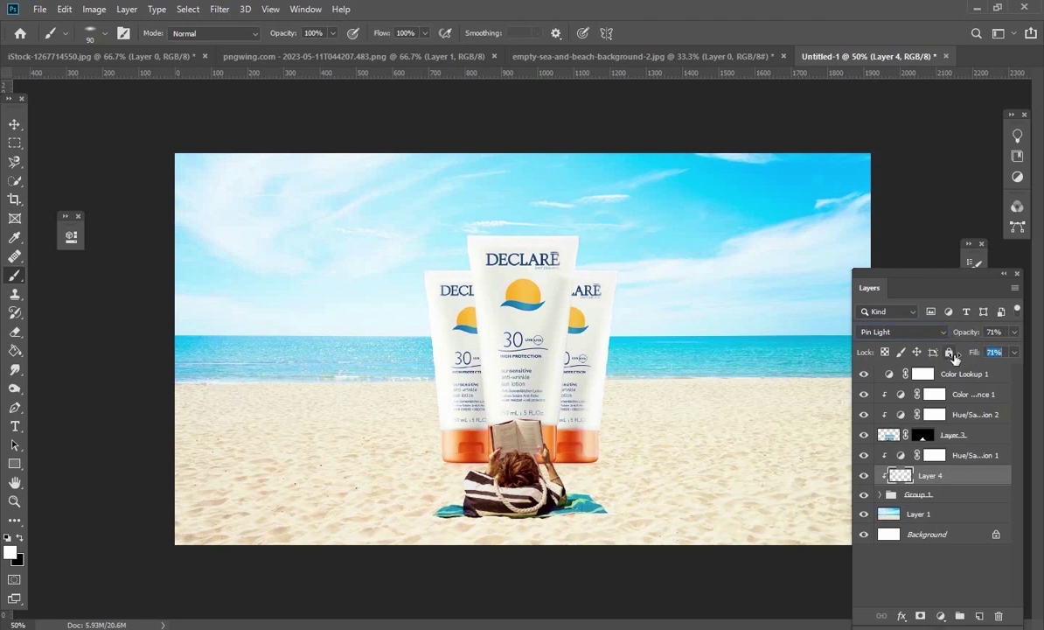
left_click(937, 336)
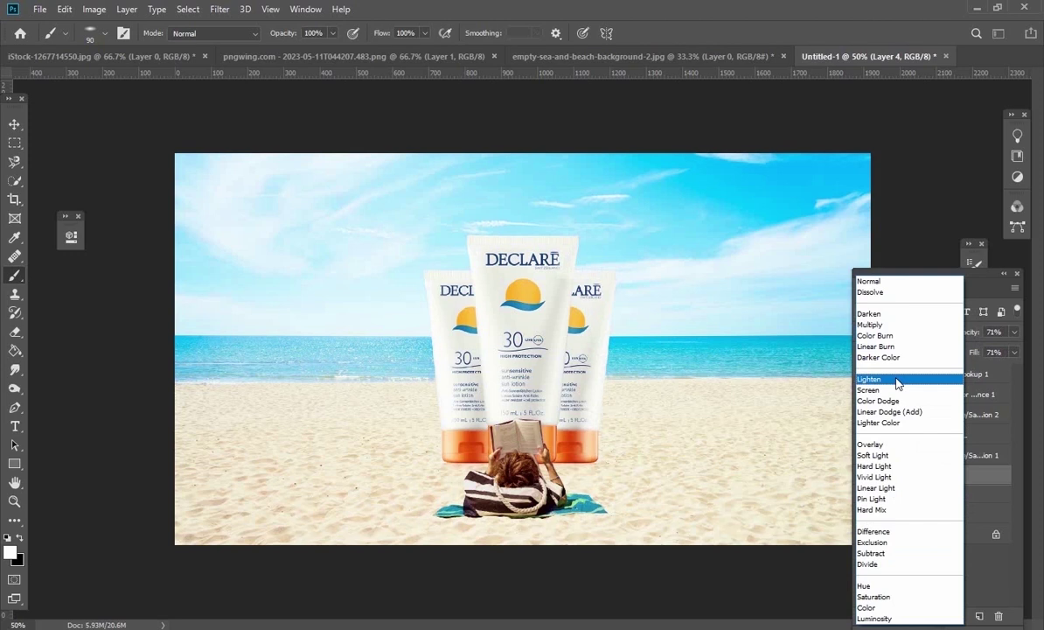
left_click(882, 455)
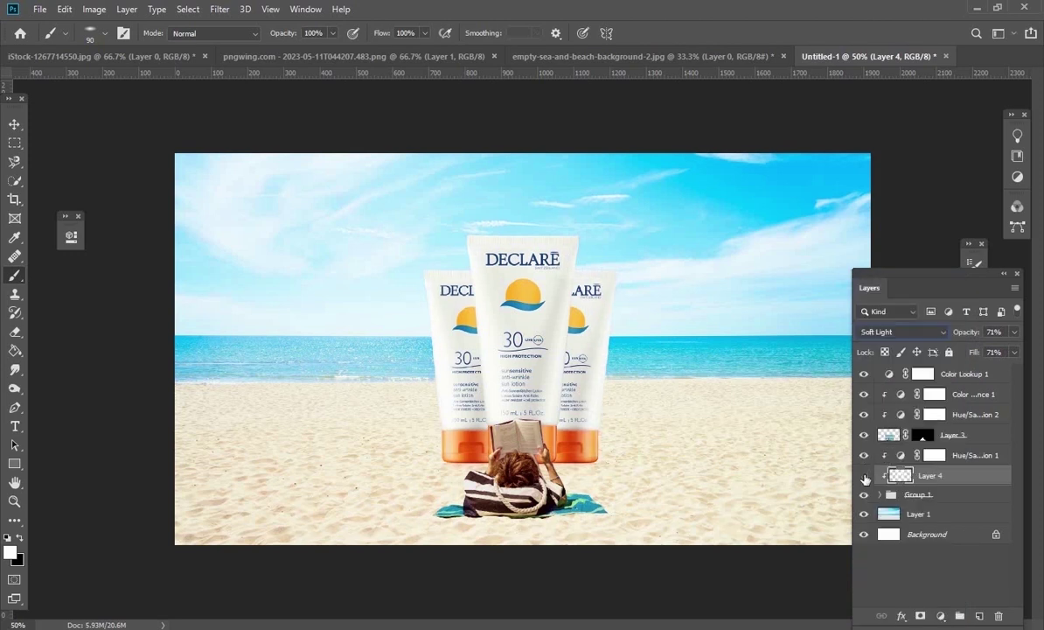
left_click(864, 476)
left_click(864, 476)
left_click_drag(974, 359, 969, 339)
On a new layer, try a black 150-size brush beside the book, undoing the too-strong stroke
left_click(980, 617)
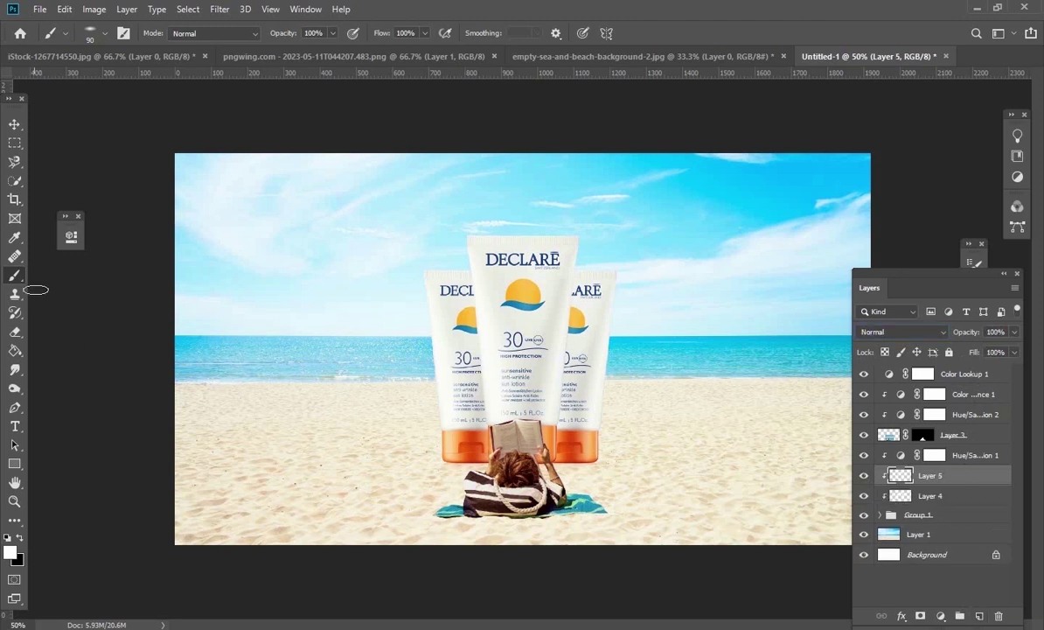
left_click(19, 537)
left_click_drag(520, 458, 527, 447)
key("bracketright")
key("bracketright")
key("bracketright")
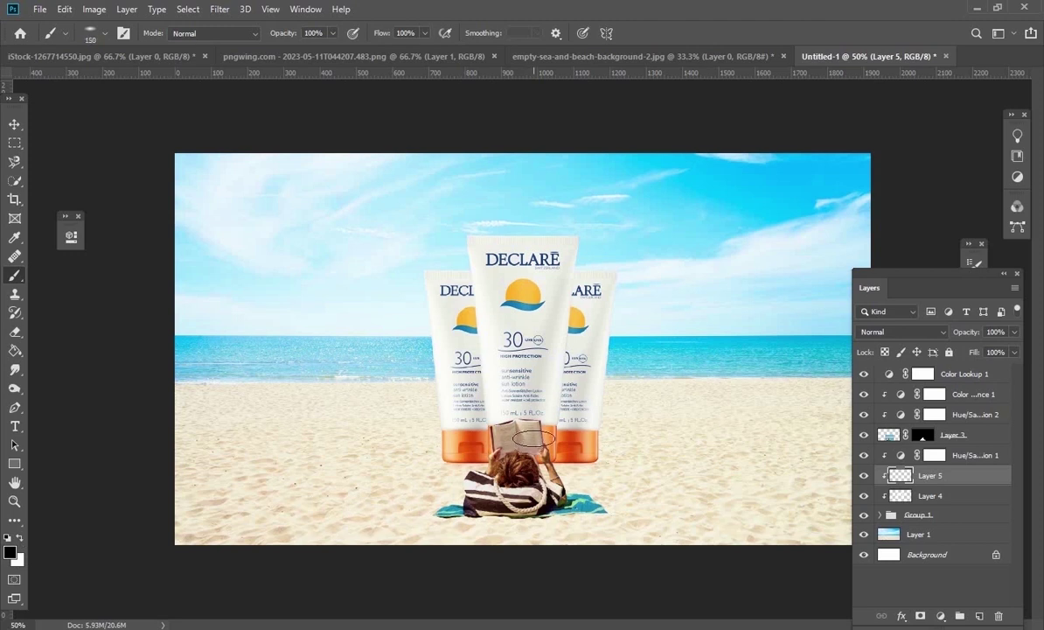
key("ctrl+z")
Paint a soft shadow around the book at 28% opacity and 31% flow, then expand Group 1
left_click(332, 33)
left_click_drag(298, 49, 286, 49)
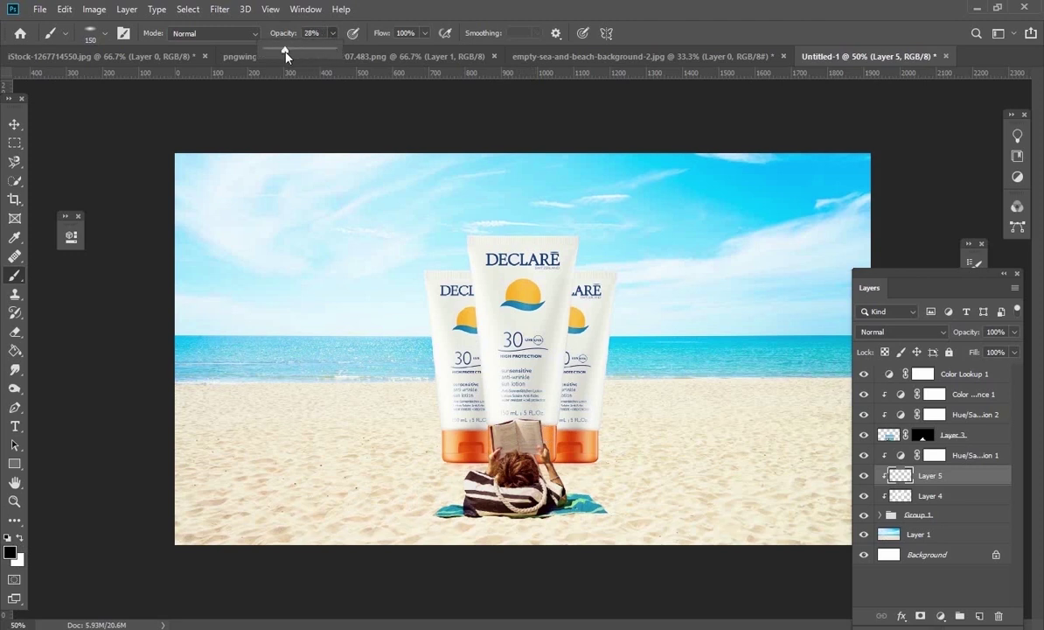
left_click(424, 34)
left_click_drag(402, 51, 379, 50)
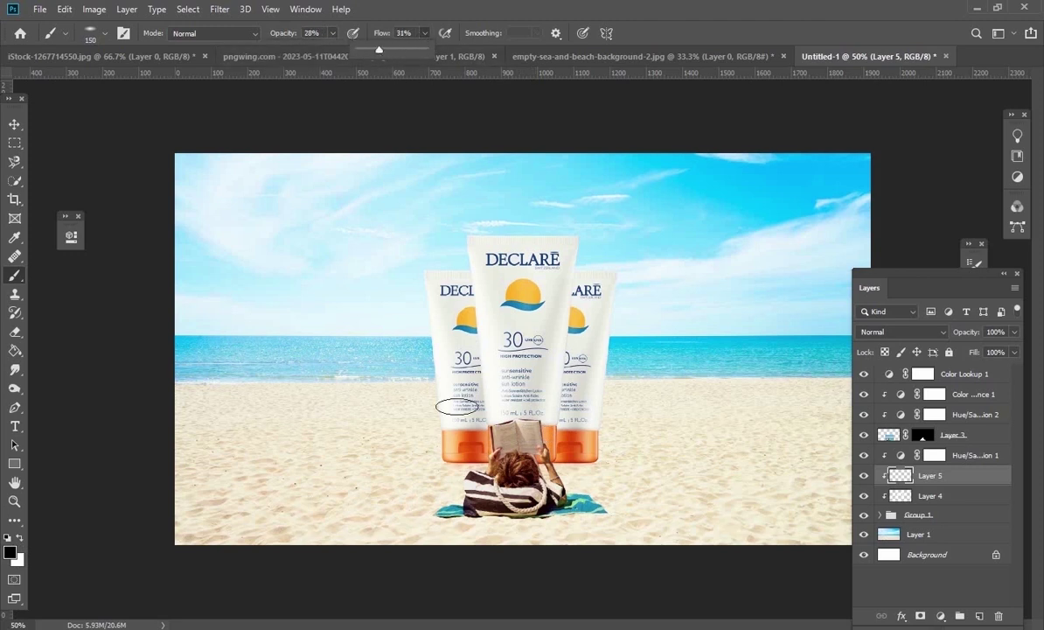
left_click_drag(525, 431, 498, 435)
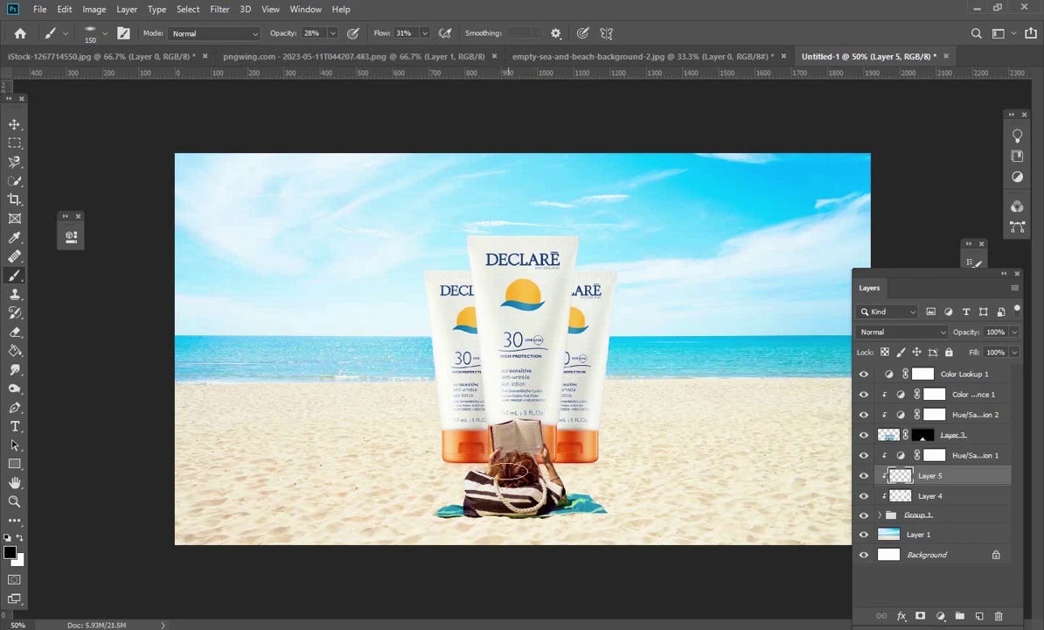
left_click(880, 516)
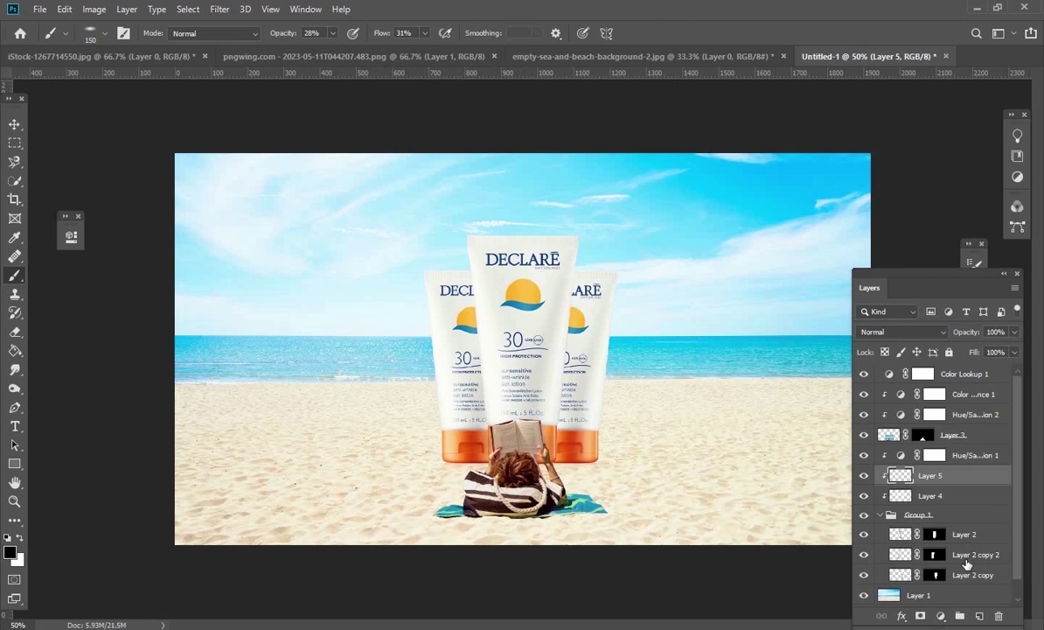
Add Layer 6 above the right tube's layer and paint a faint shadow beneath the book
left_click(864, 575)
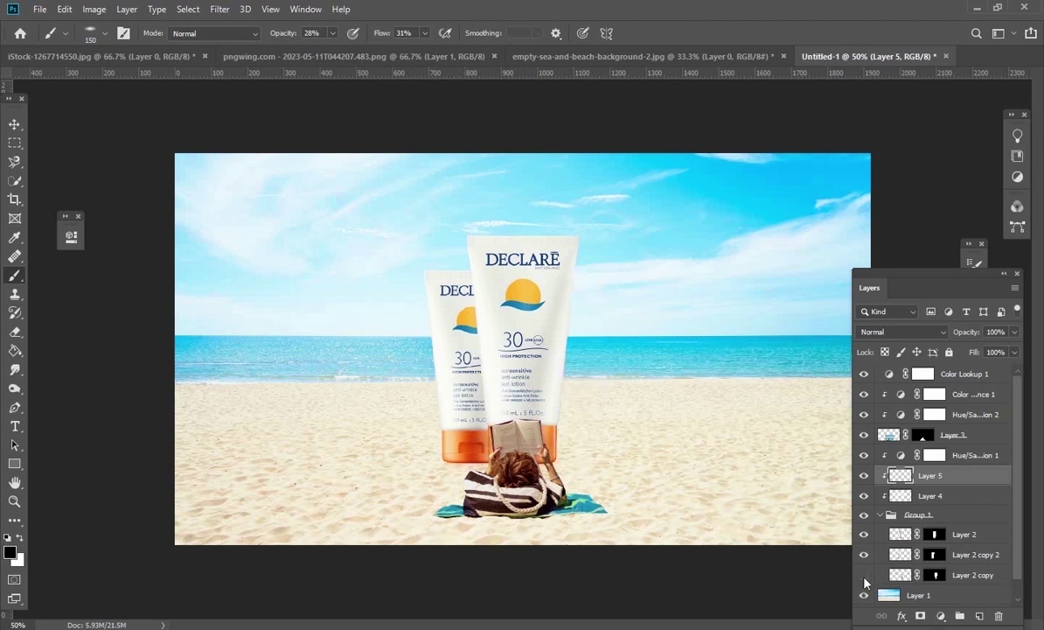
left_click(864, 575)
left_click(962, 576)
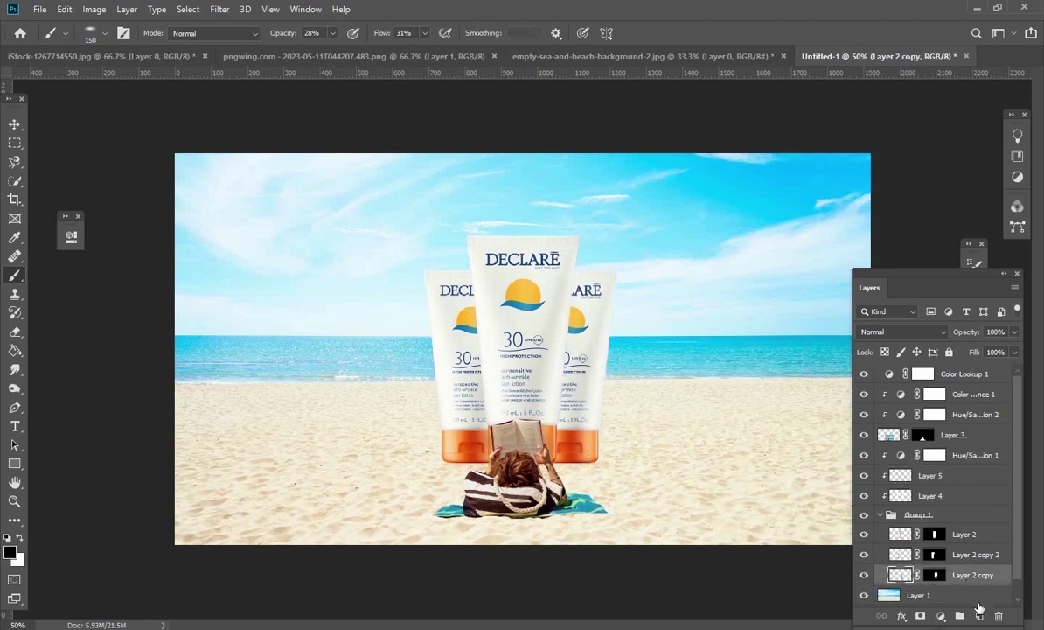
left_click(979, 617)
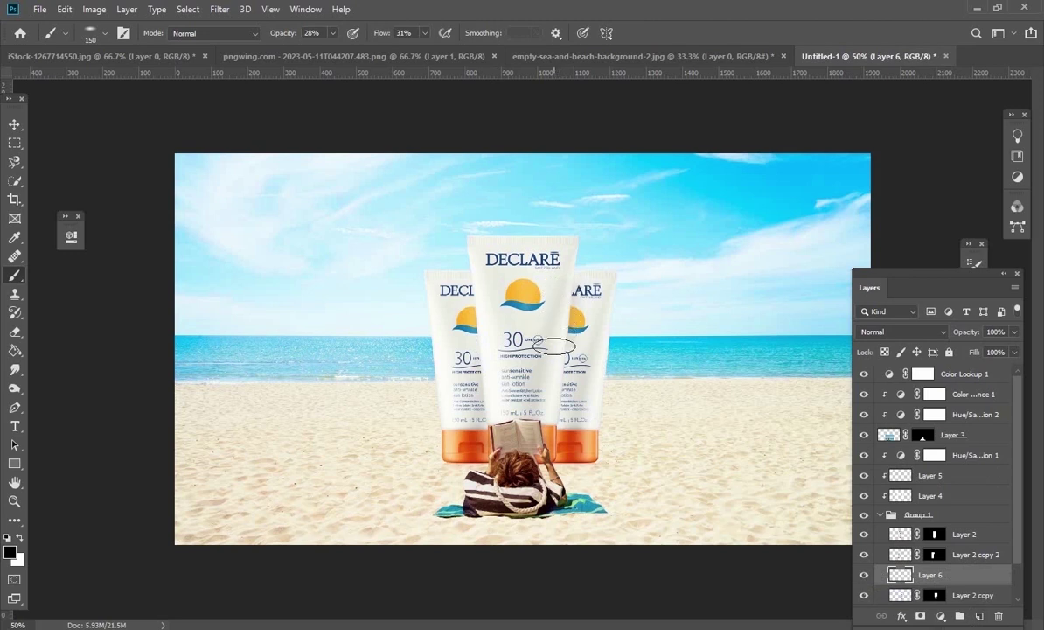
left_click_drag(548, 424, 548, 458)
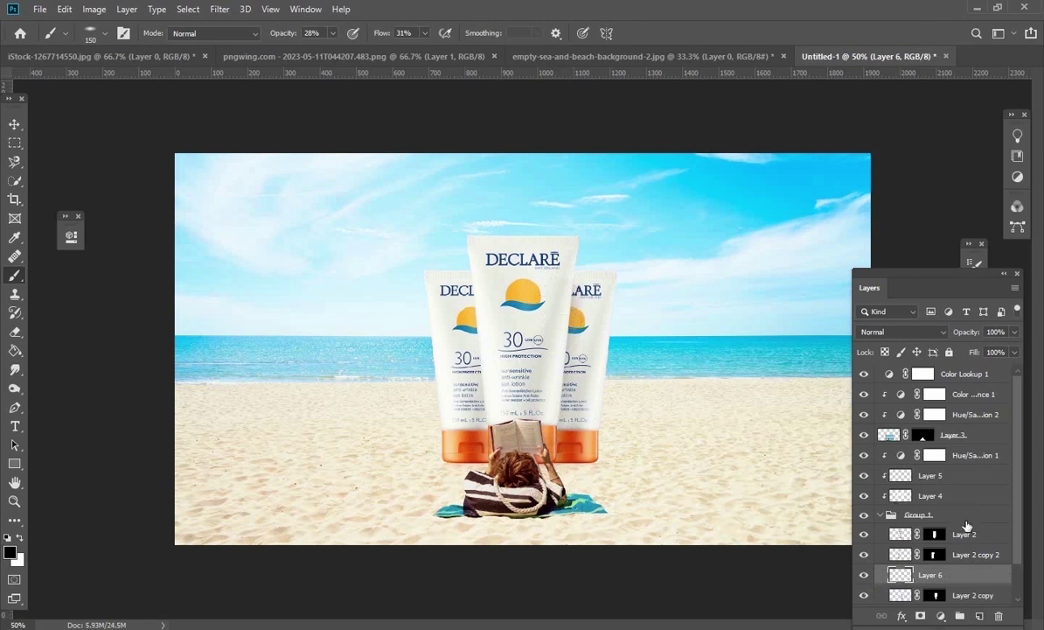
Add Layer 7 above Layer 2 copy 2 and compare the shading by toggling Layers 6 and 7
left_click(963, 557)
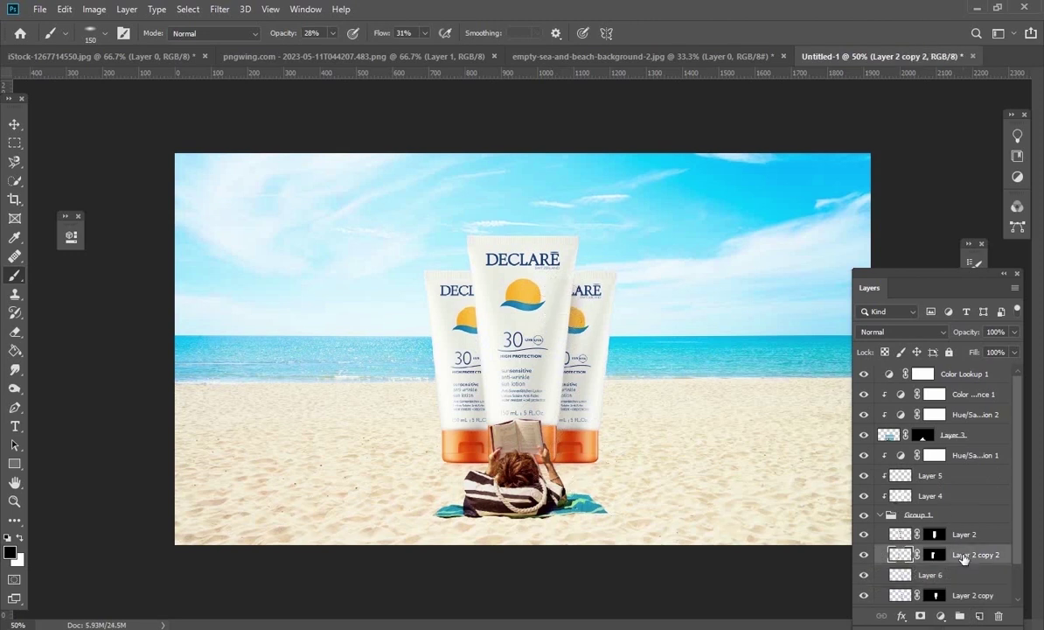
left_click(865, 555)
left_click(864, 556)
left_click(979, 615)
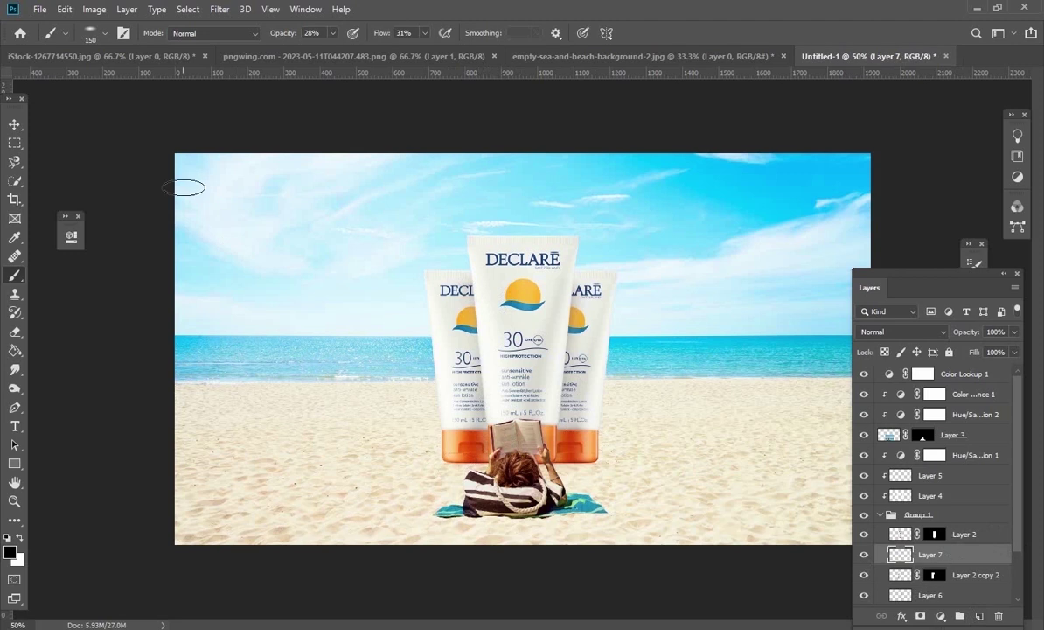
left_click(14, 332)
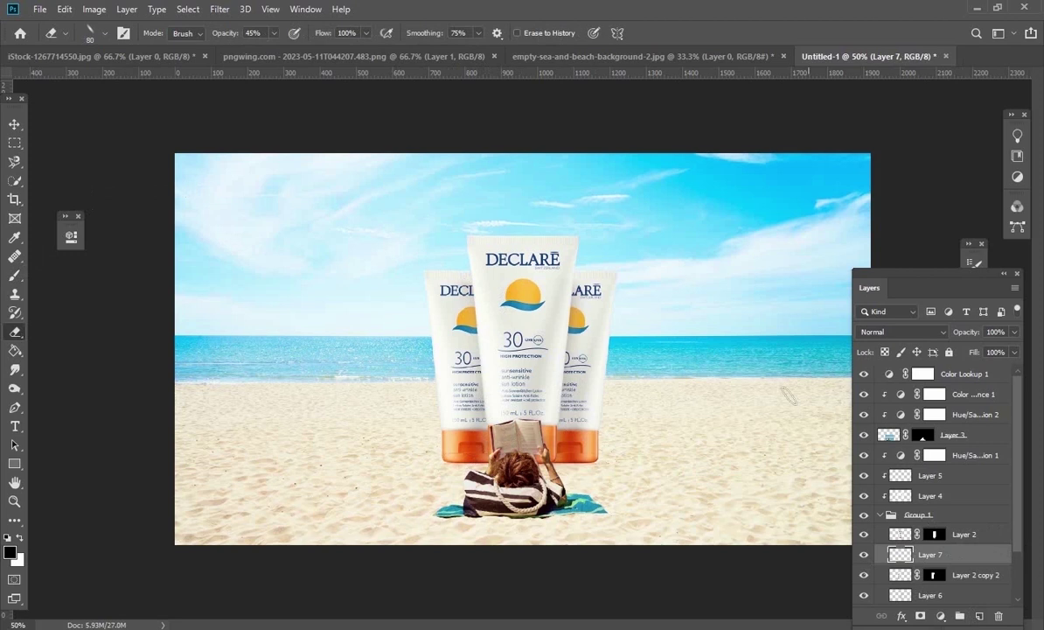
left_click(866, 556)
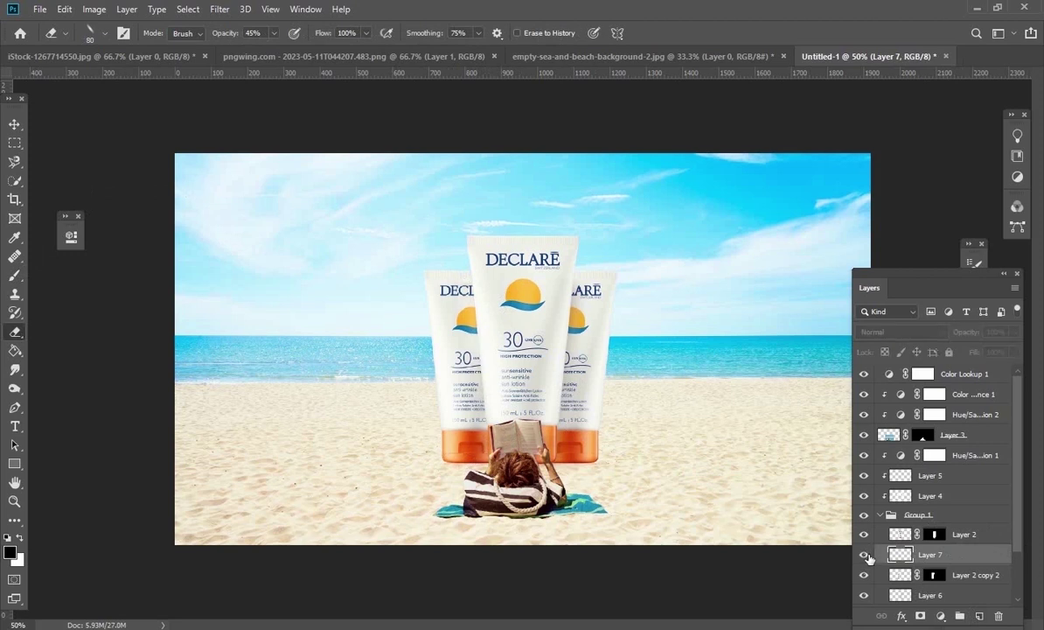
left_click(865, 556)
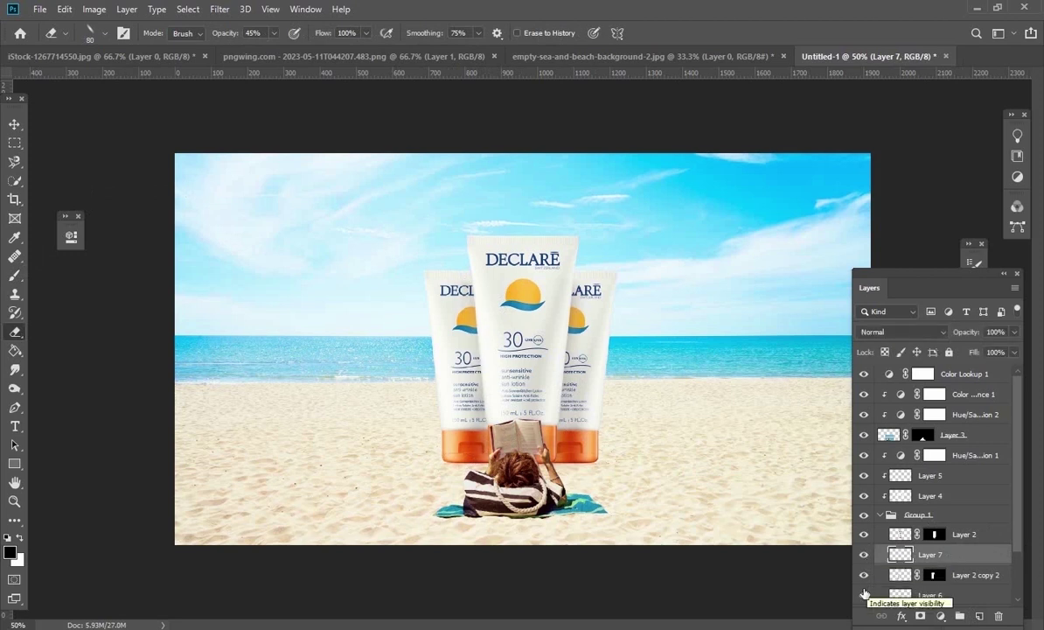
left_click(864, 596)
left_click(864, 595)
Collapse Group 1 and select the beach photo Layer 1
left_click(14, 131)
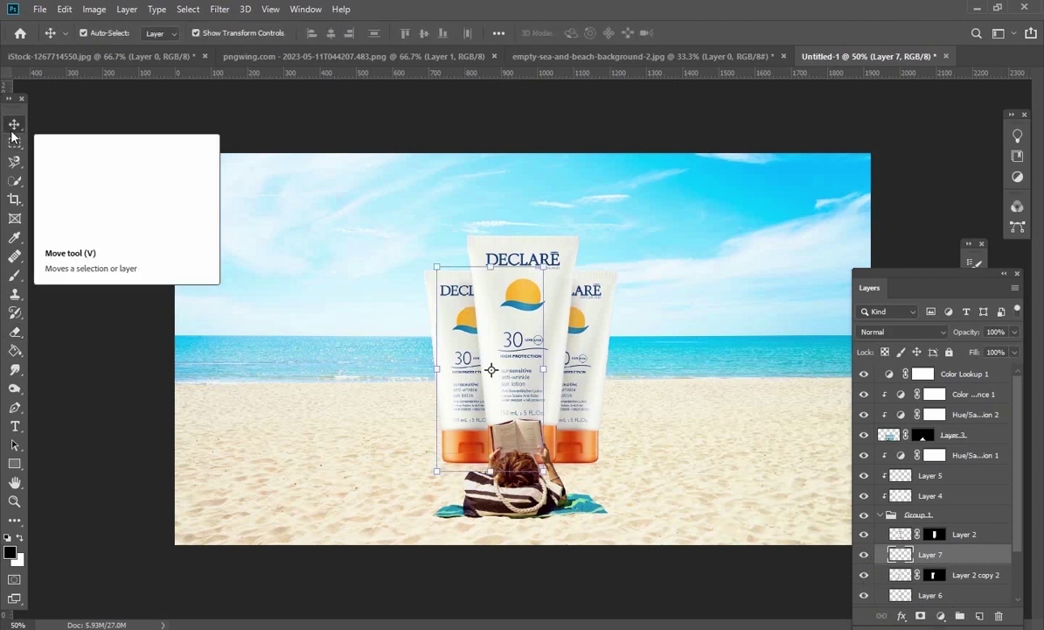
left_click(118, 119)
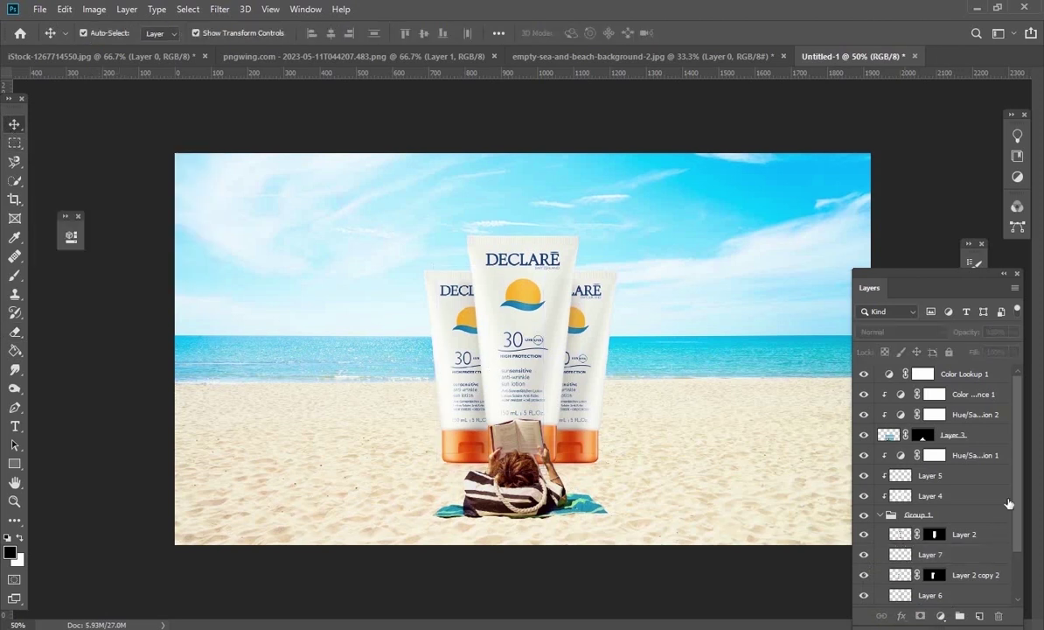
scroll(1009, 504, "down", 3)
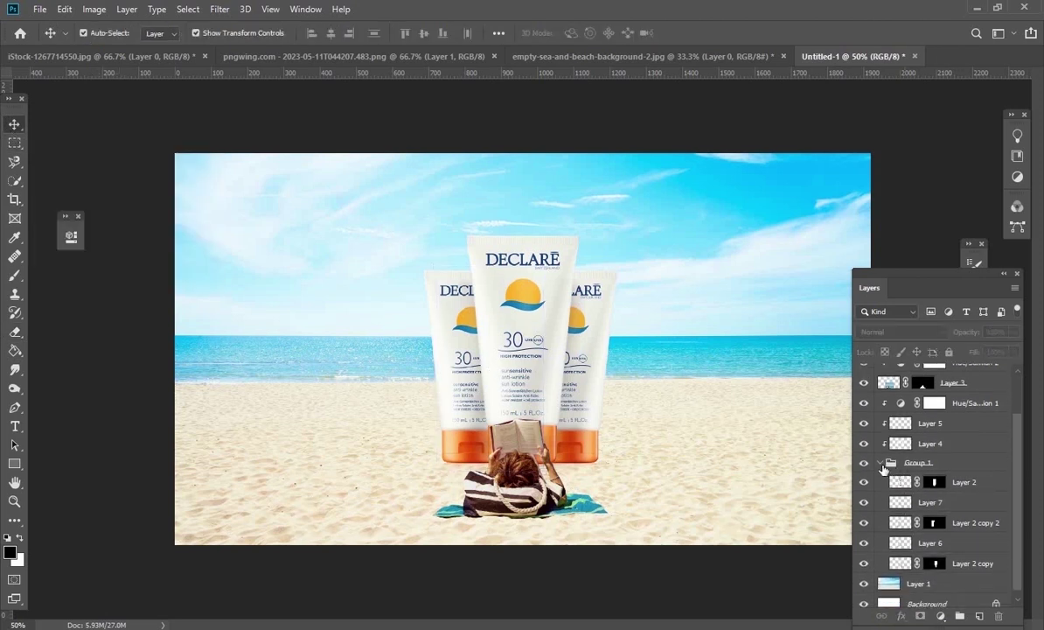
left_click(881, 463)
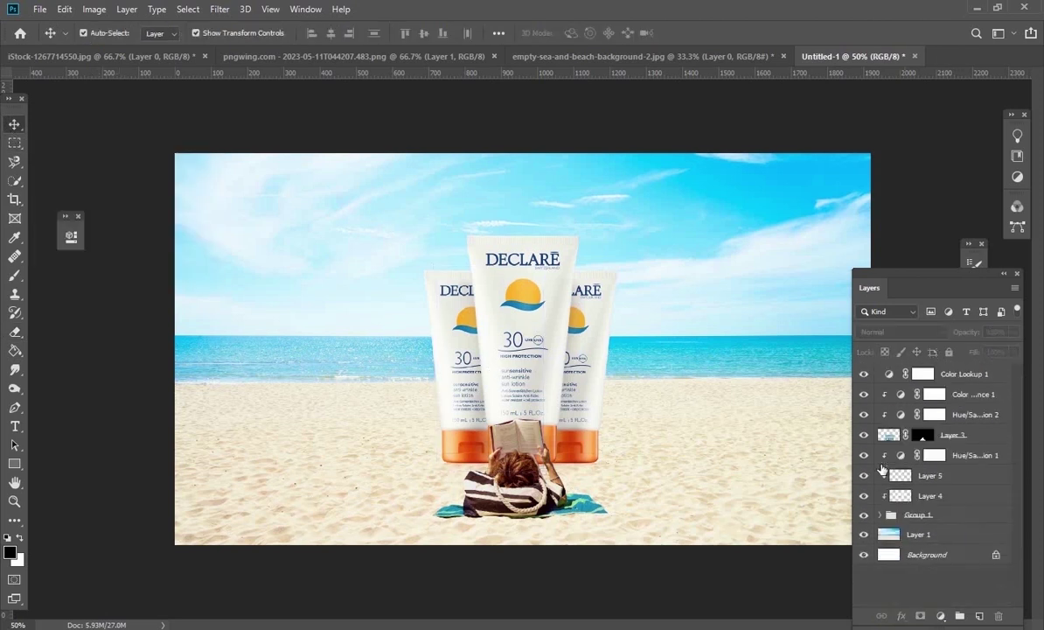
left_click(959, 517)
left_click(957, 536)
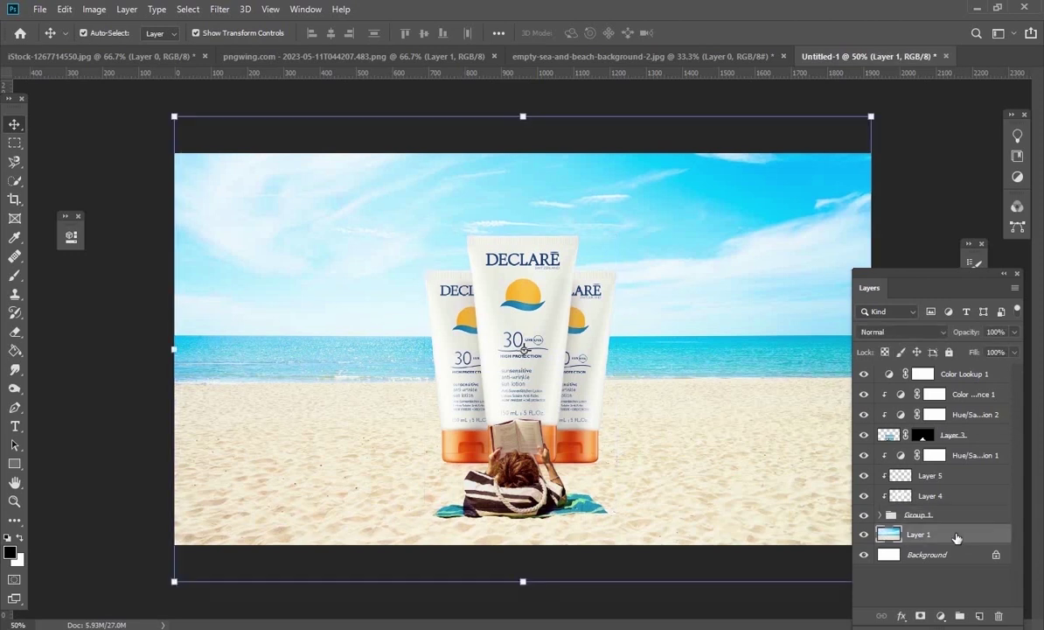
On new Layer 8, paint a large soft black ground shadow at 100% opacity and 67% flow
left_click(980, 616)
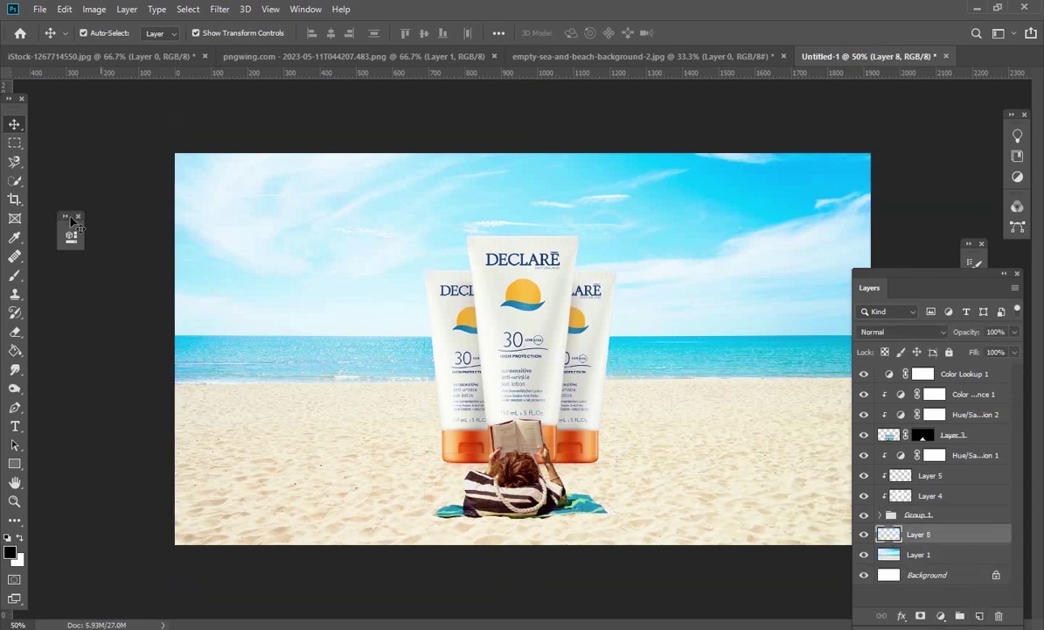
left_click(14, 275)
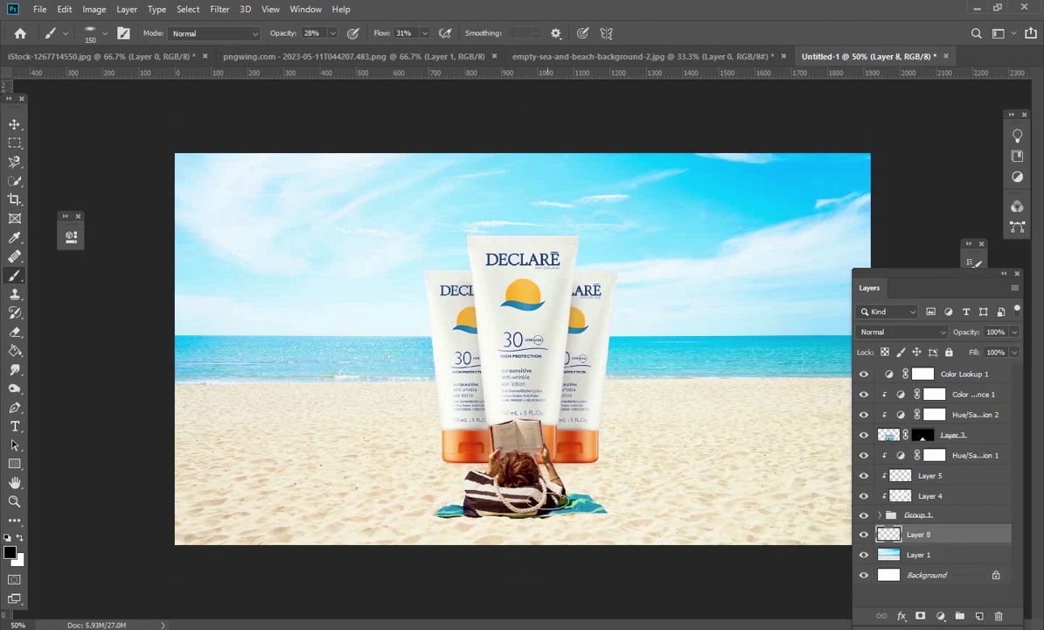
key("bracketright")
key("bracketright")
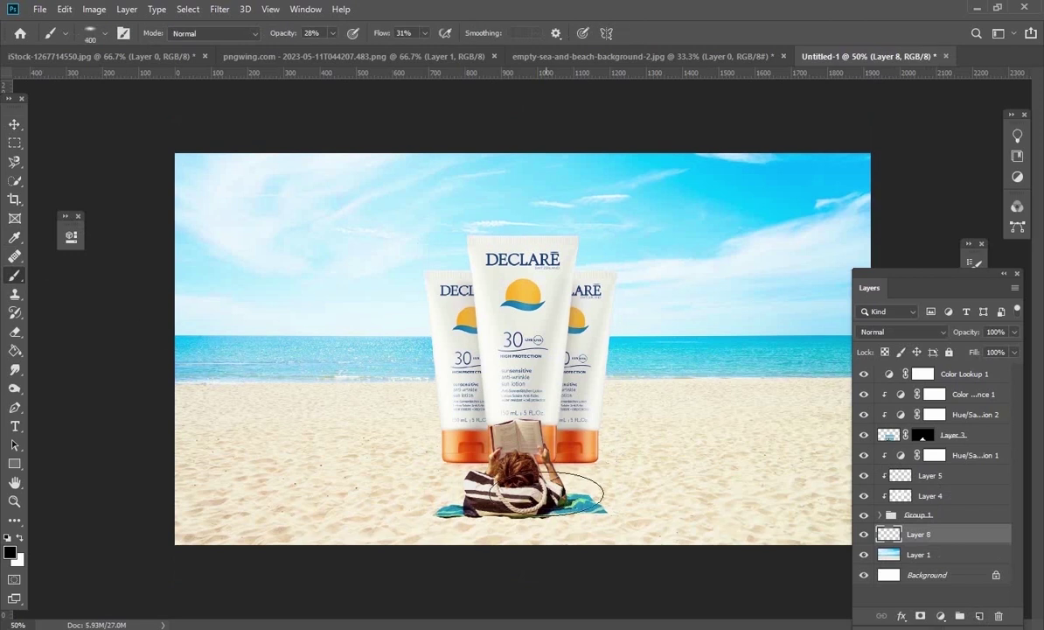
key("bracketright")
key("bracketright")
key("bracketright")
key("bracketright")
key("bracketright")
key("bracketright")
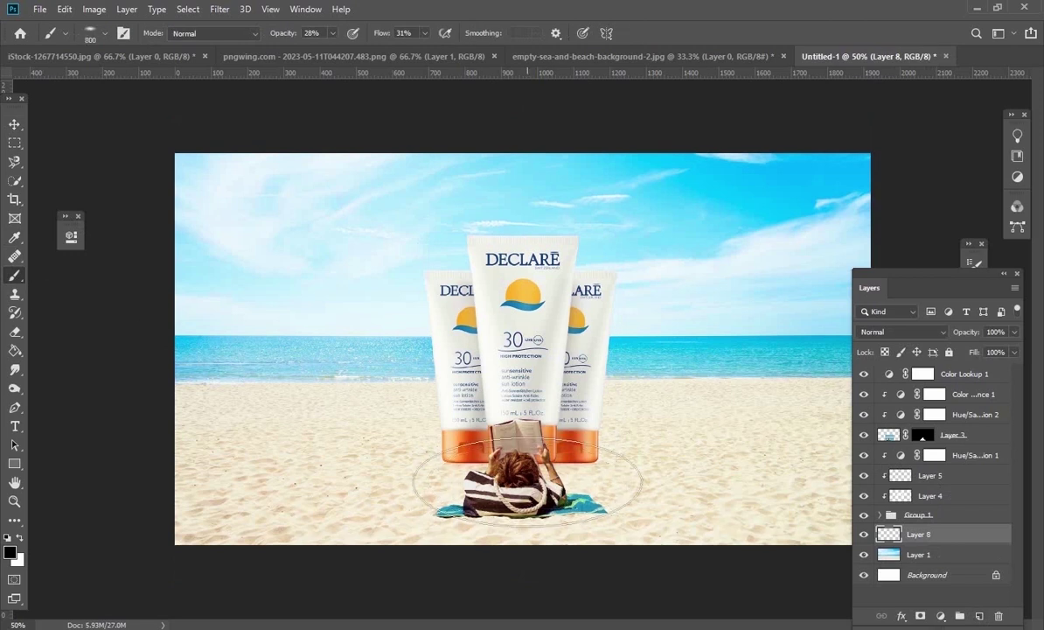
key("bracketright")
left_click(332, 33)
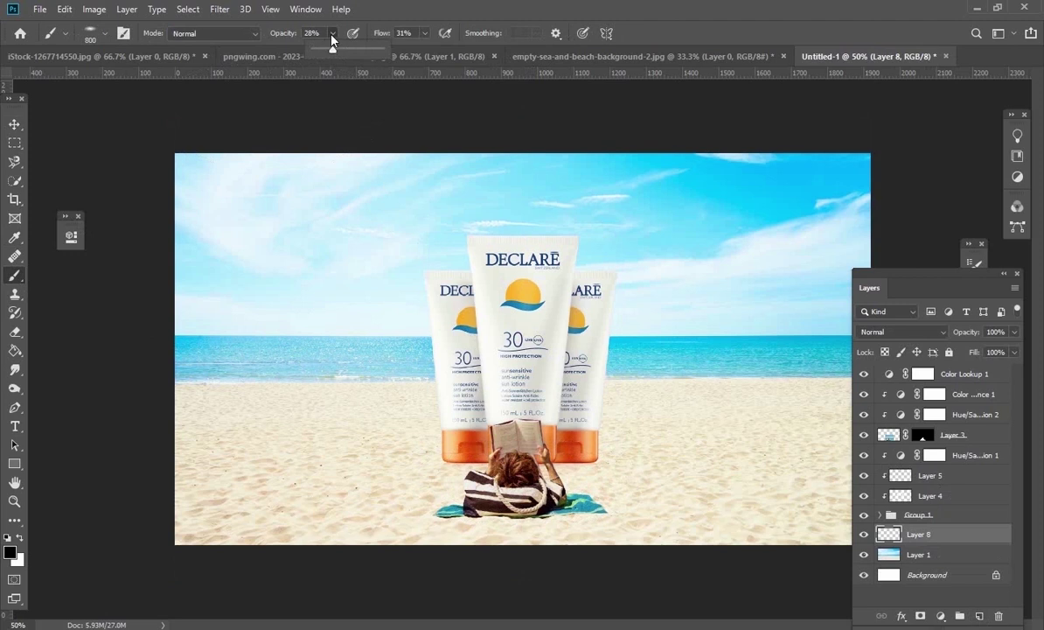
left_click_drag(332, 50, 385, 49)
left_click(425, 33)
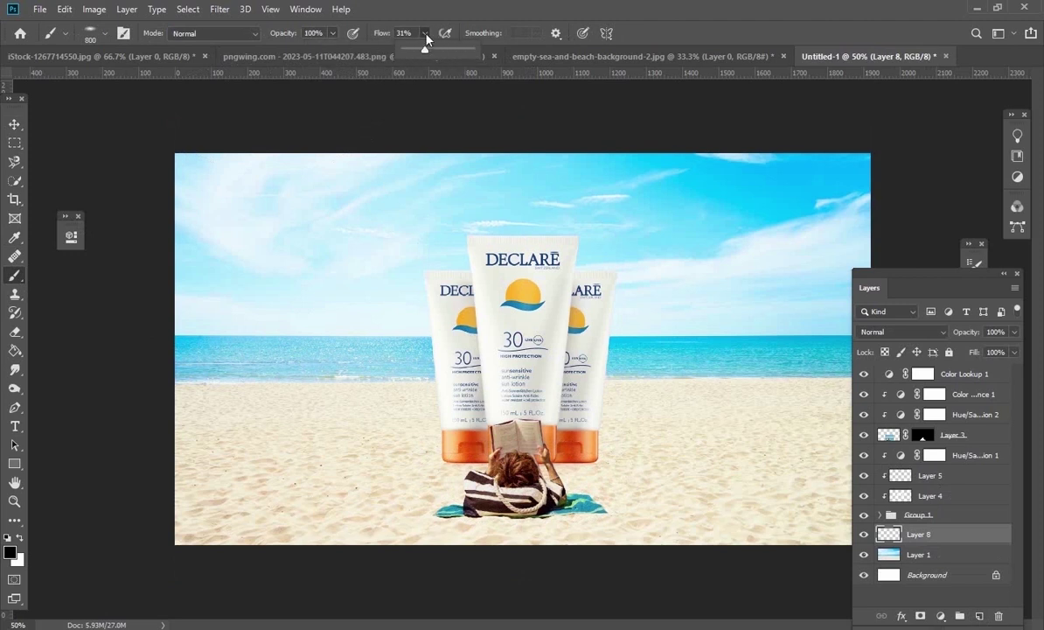
left_click_drag(426, 50, 448, 50)
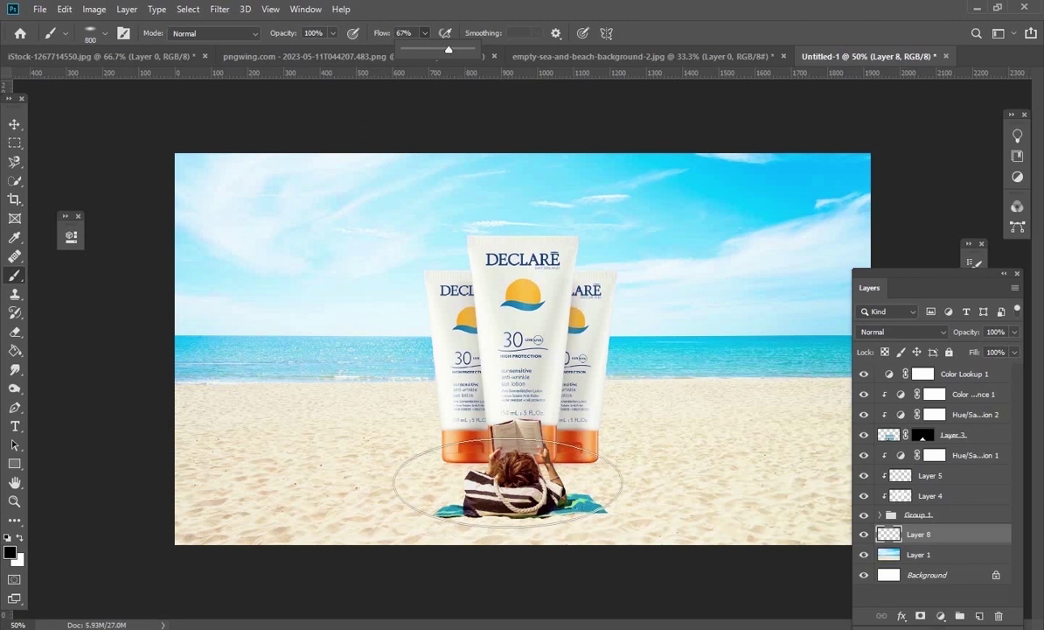
key("bracketleft")
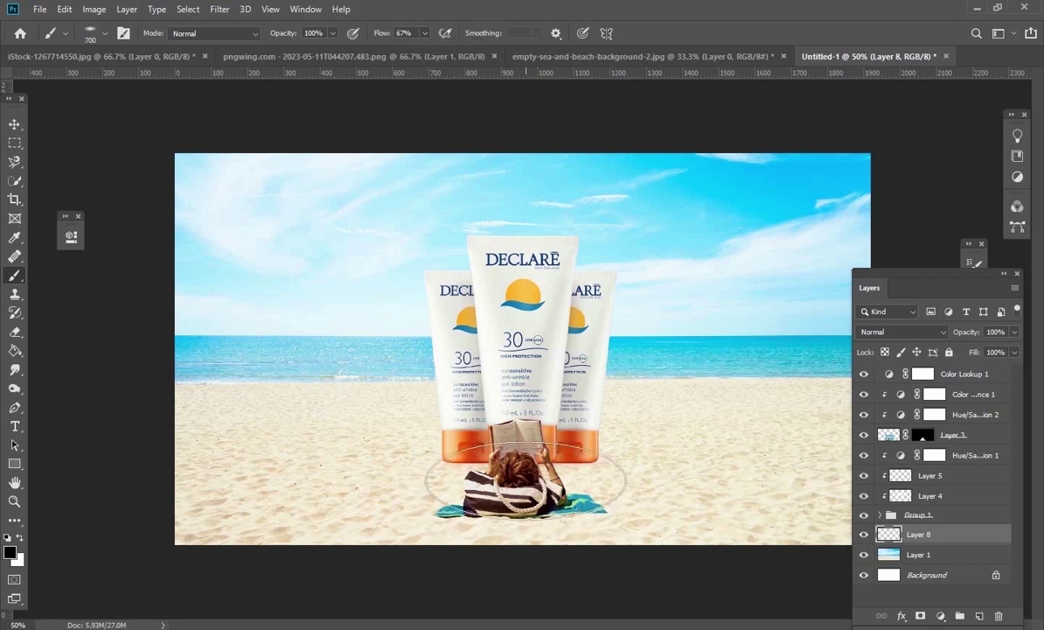
left_click_drag(523, 474, 546, 547)
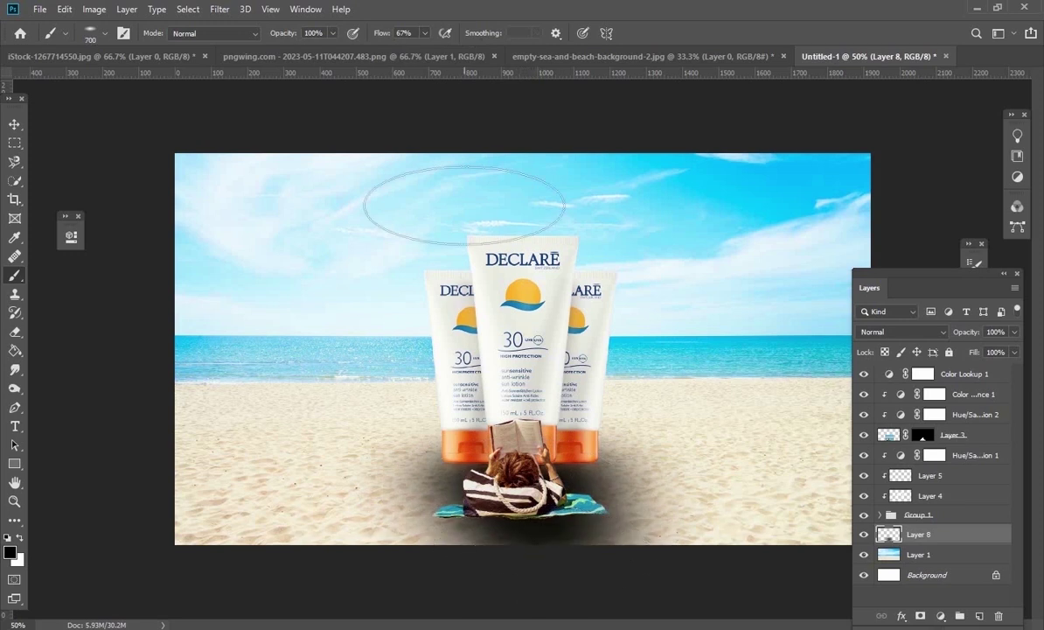
Set Layer 8 to Luminosity blend mode at 71% opacity
left_click(943, 333)
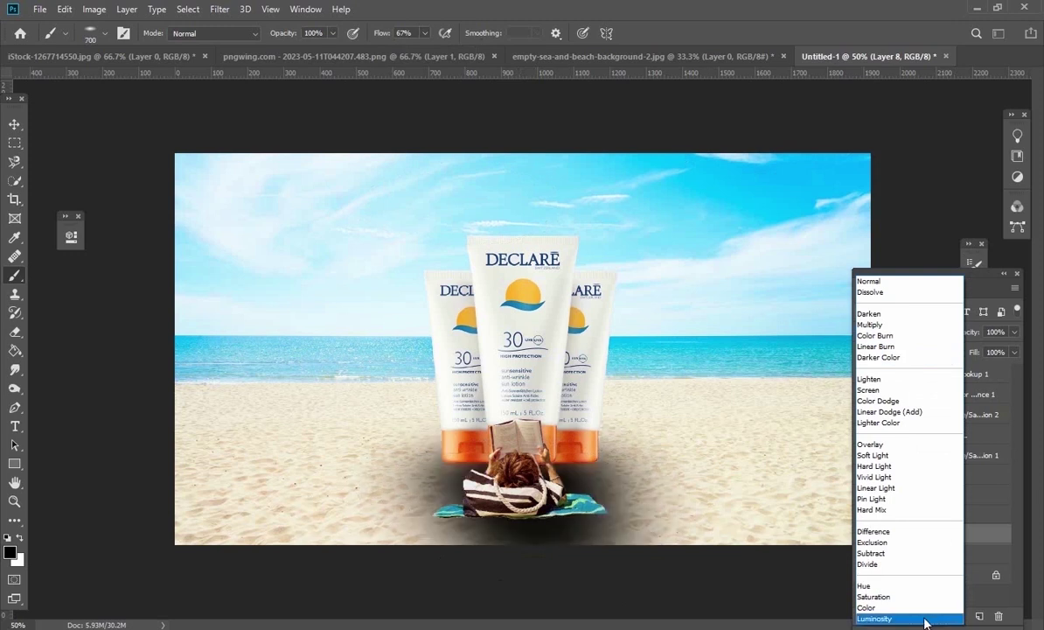
left_click(926, 619)
mouse_move(978, 337)
left_mouse_down()
mouse_move(958, 339)
mouse_move(968, 359)
left_mouse_up()
key("Return")
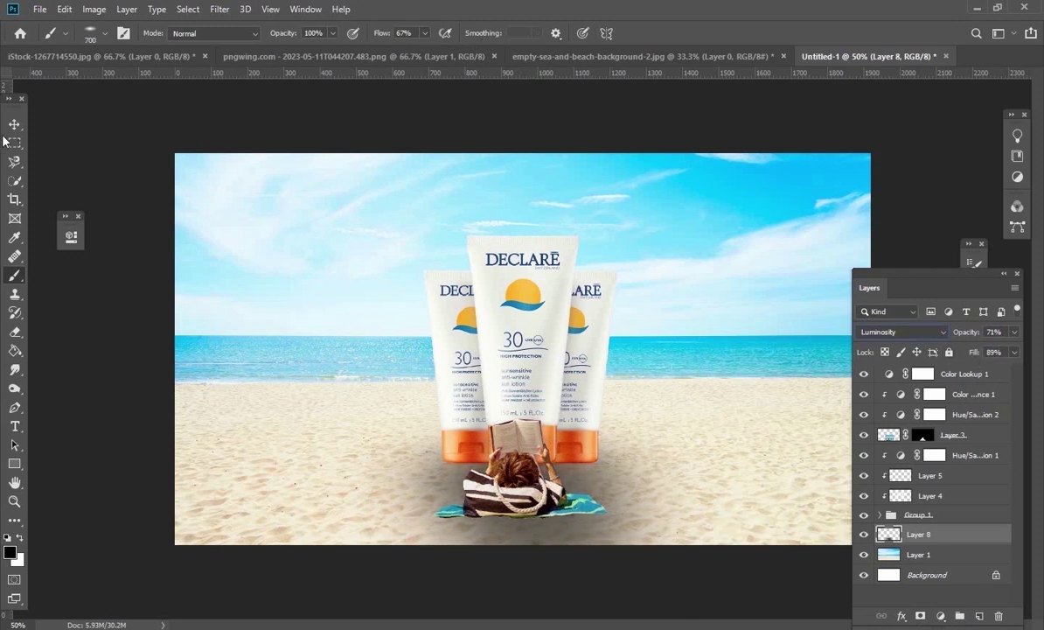
left_click(16, 127)
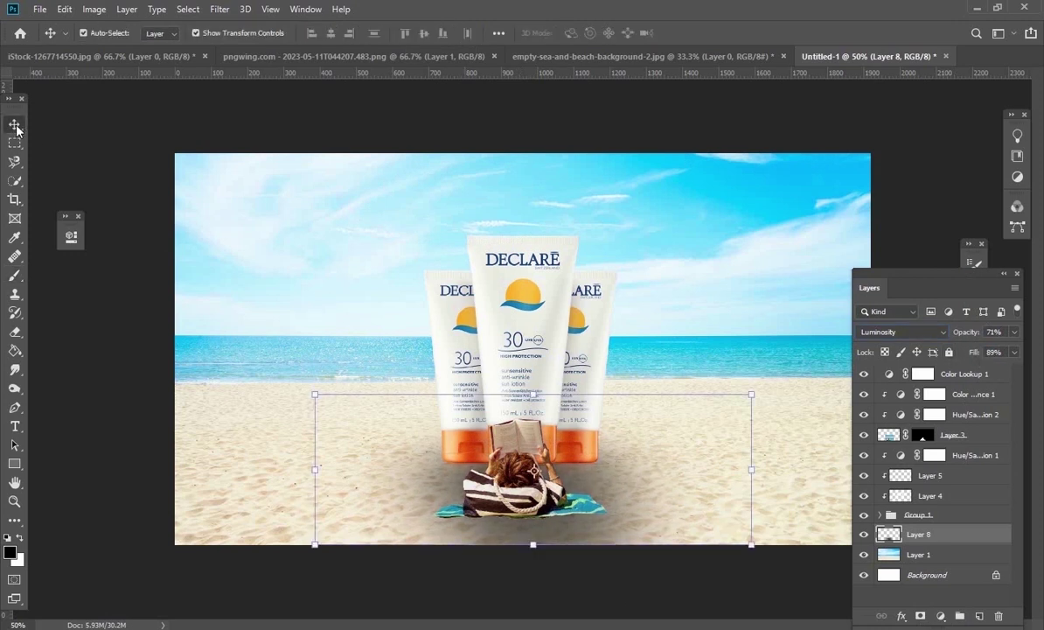
Free-transform the ground shadow to sit under the bottles and the woman
left_click(535, 545)
left_click_drag(534, 547, 535, 563)
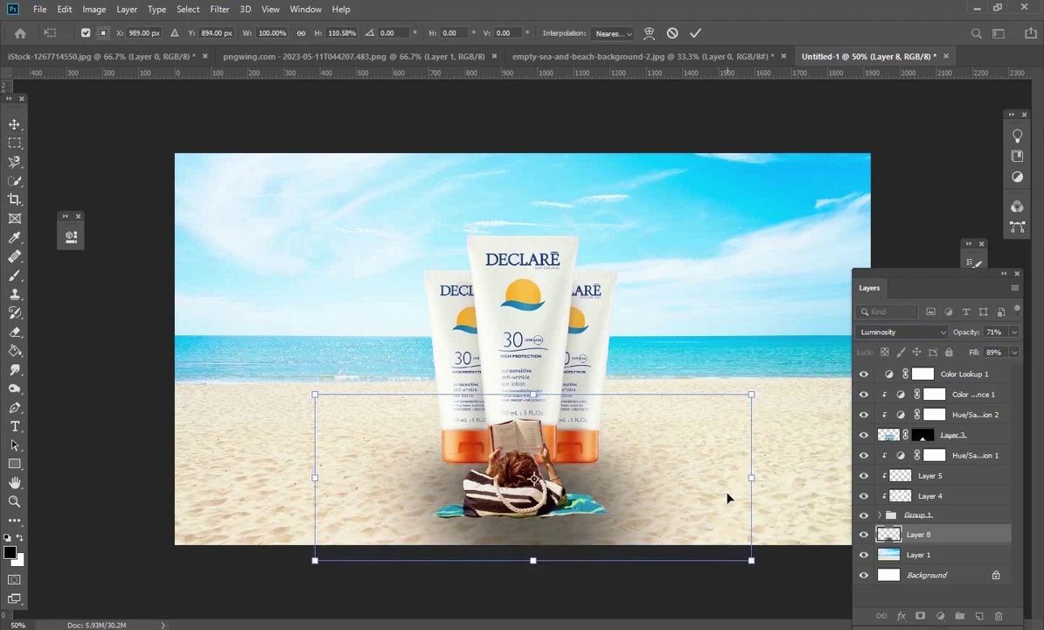
left_click_drag(754, 478, 759, 482)
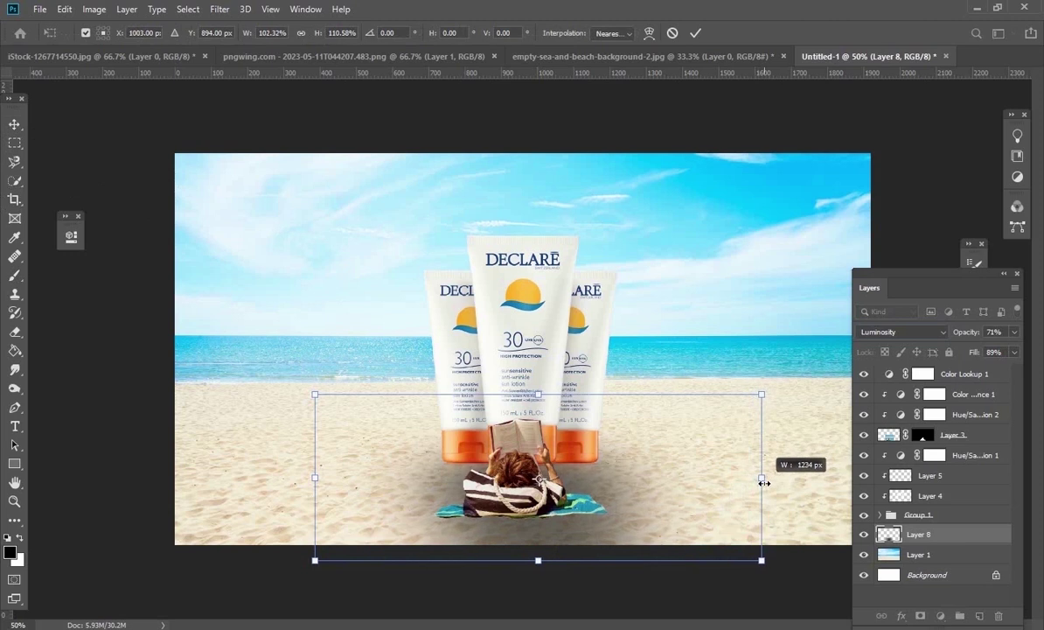
left_click(969, 538)
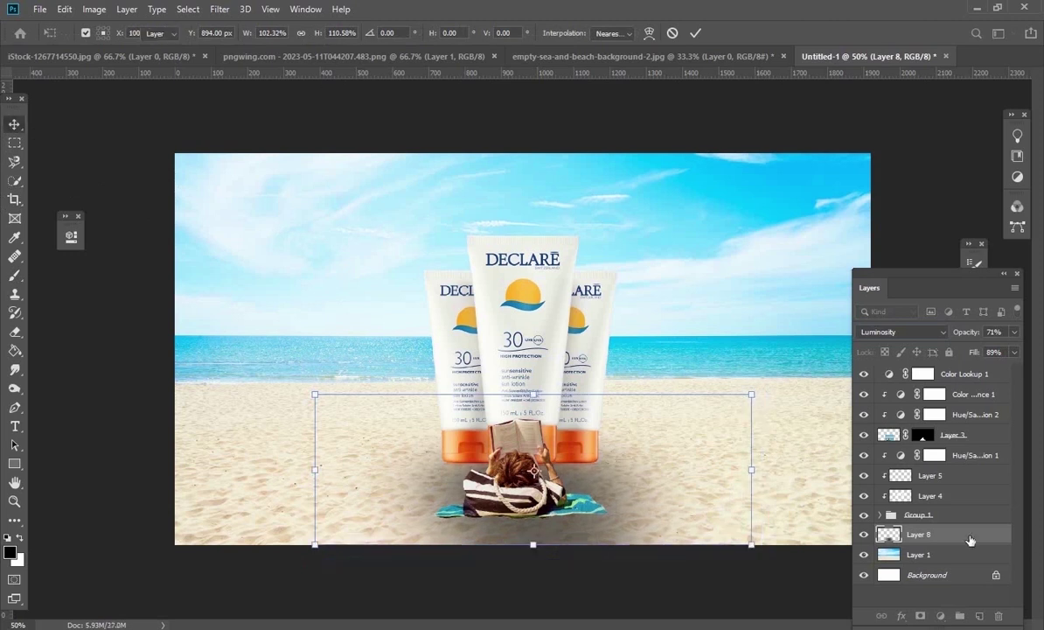
key("Return")
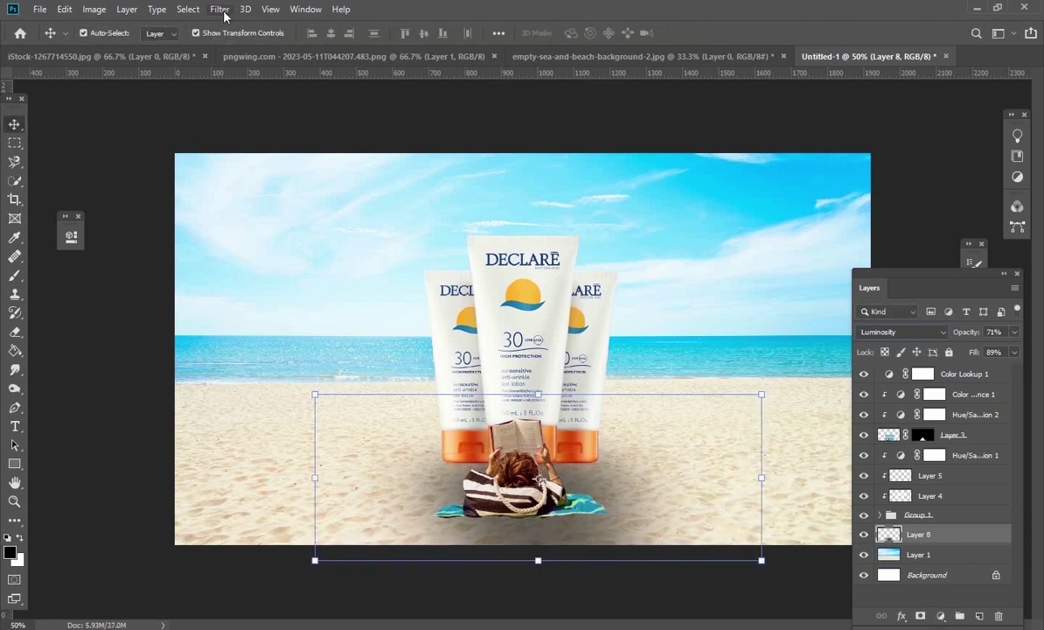
Soften the ground shadow with a Gaussian Blur of about 9.6 pixels
left_click(222, 11)
mouse_move(227, 174)
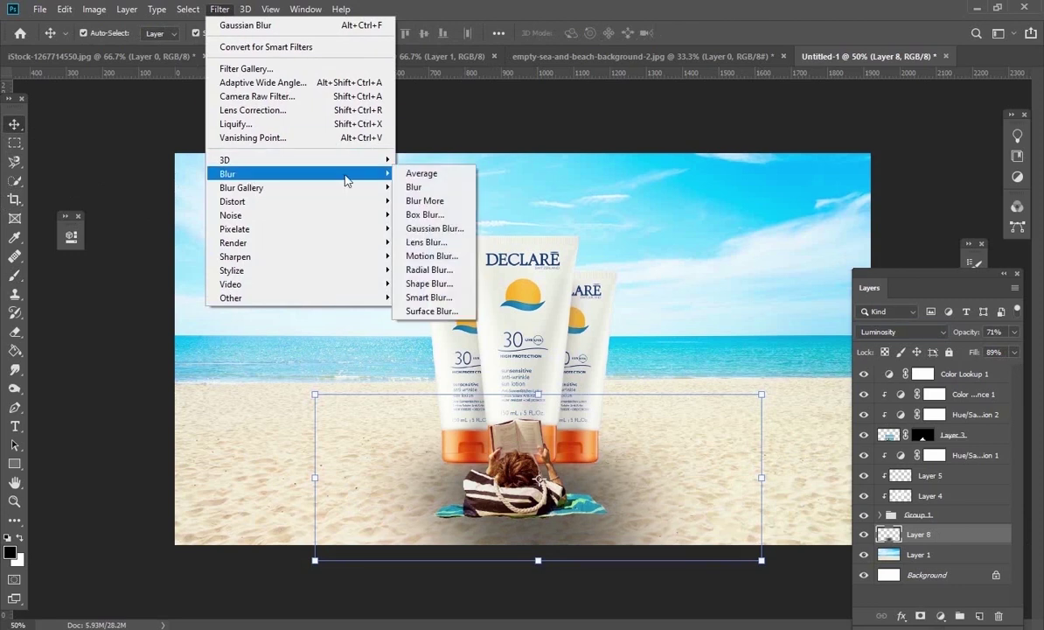
left_click(435, 229)
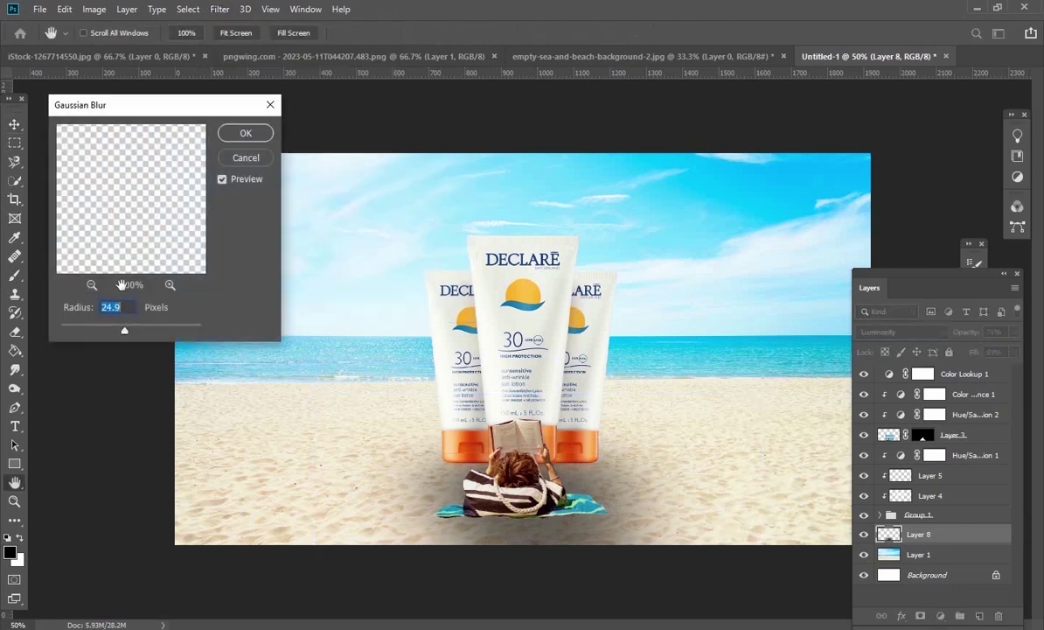
left_click(223, 180)
left_click_drag(124, 333, 115, 333)
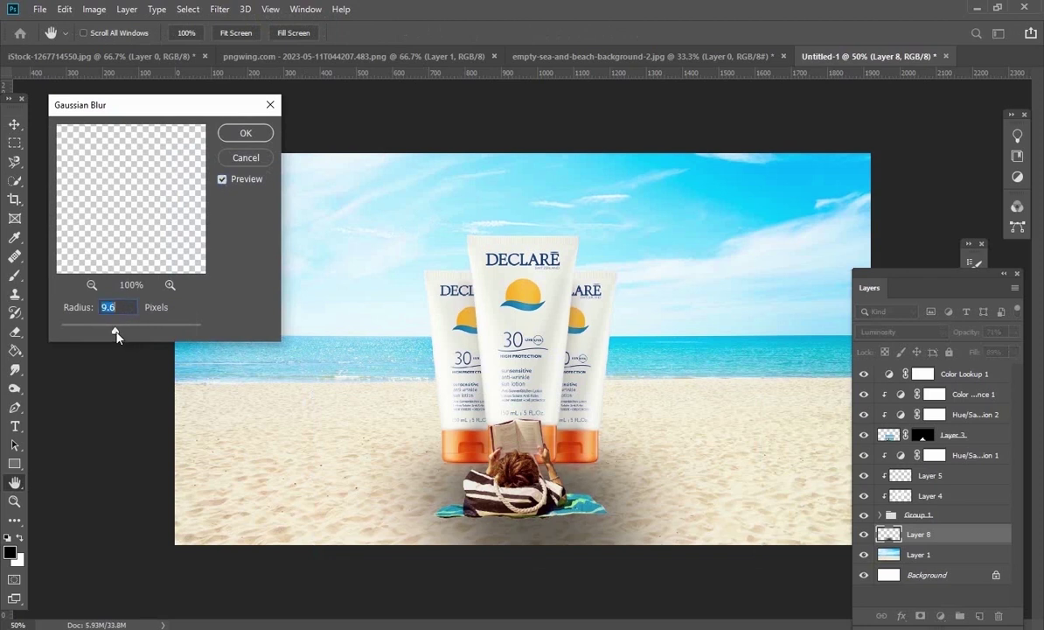
left_click(245, 133)
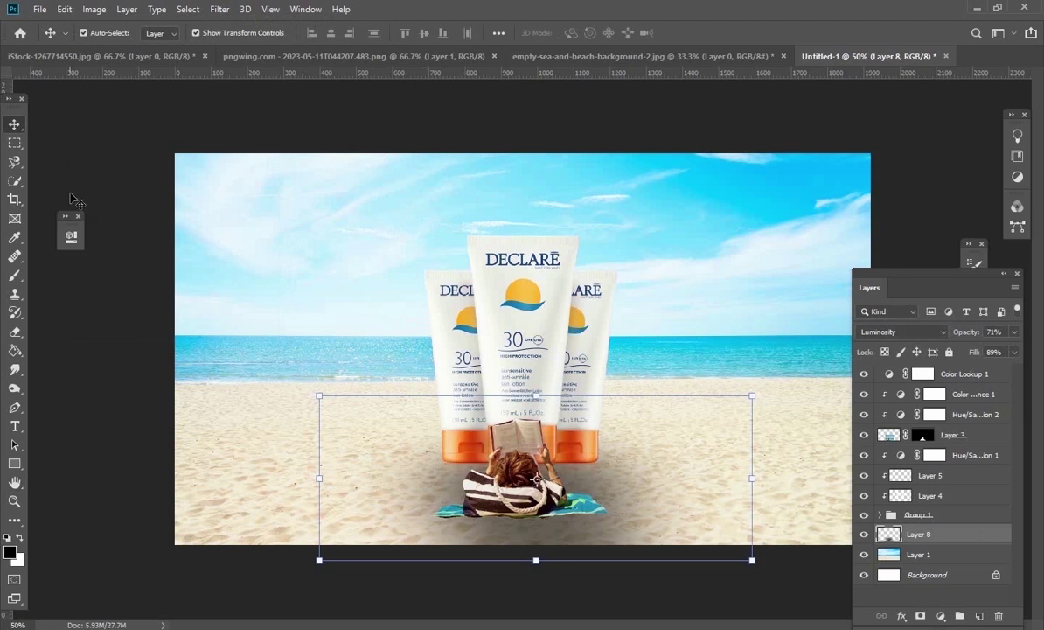
With a small soft brush, paint a faint shadow near the book and beneath the reader on new Layer 9
left_click(15, 276)
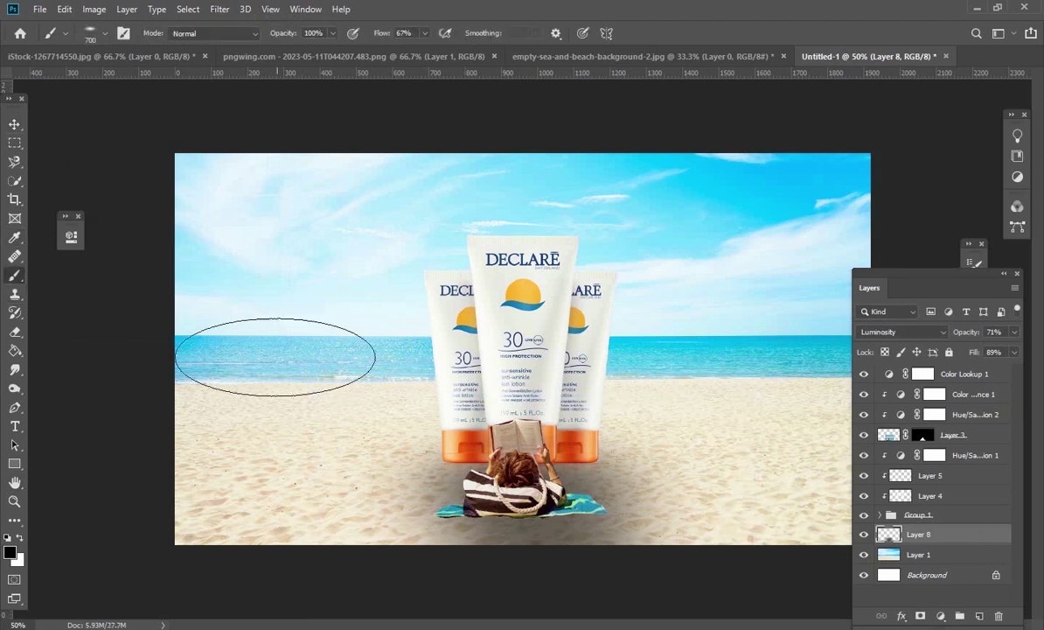
key("bracketleft")
key("bracketleft")
key("bracketleft")
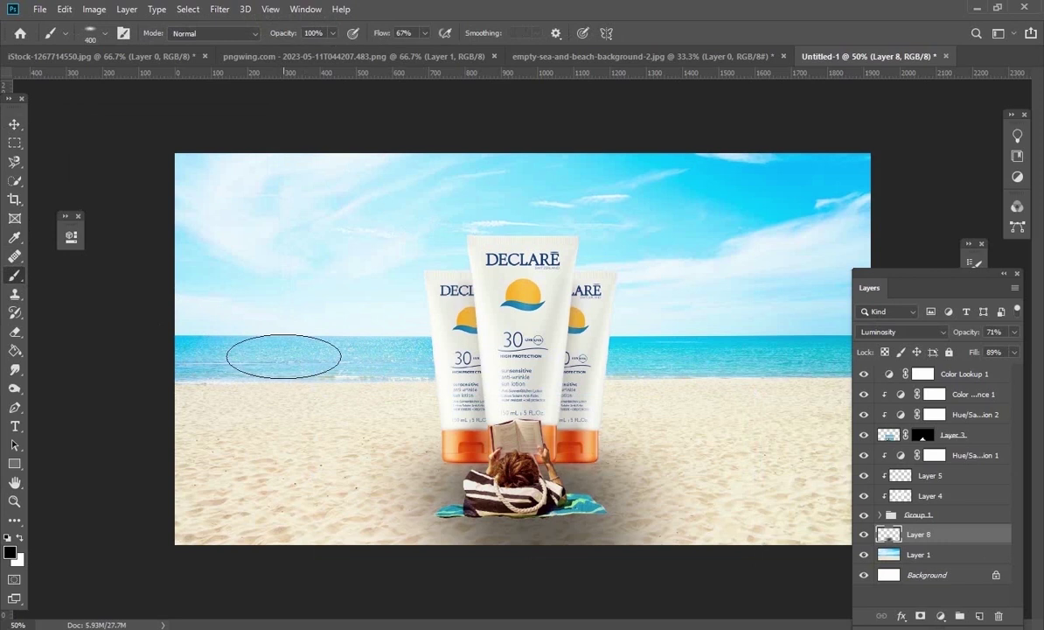
key("bracketleft")
key("bracketleft")
key("bracketleft")
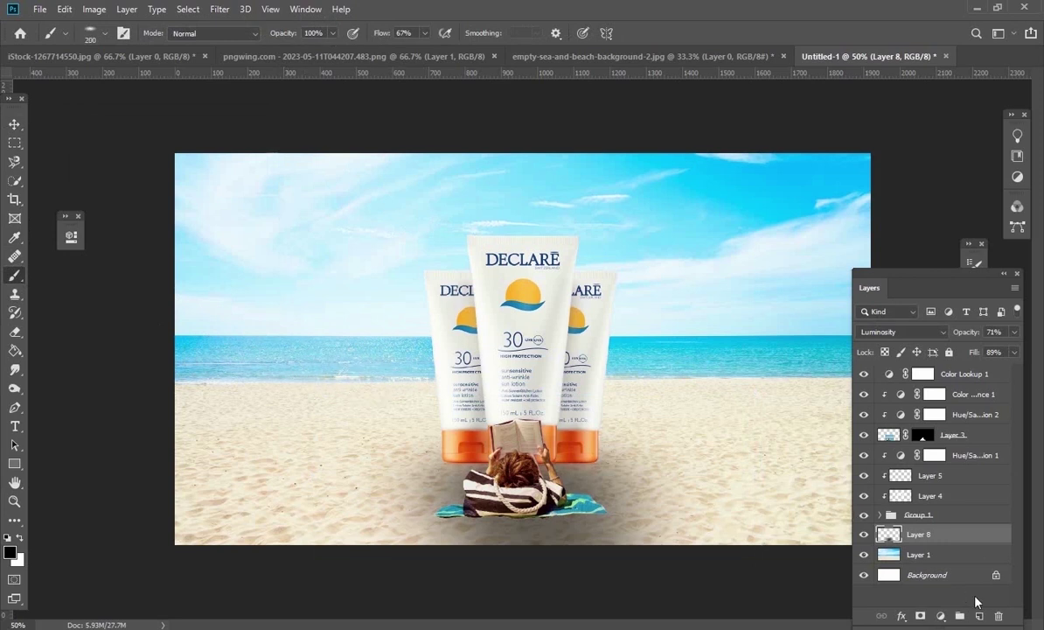
left_click(981, 616)
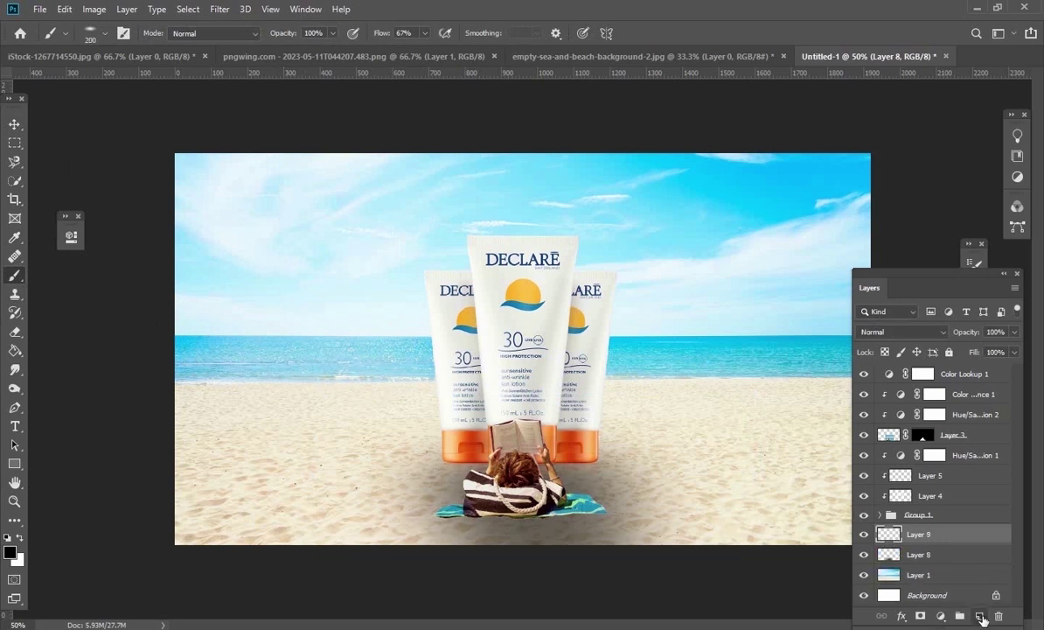
key("bracketleft")
key("bracketleft")
left_click_drag(551, 459, 559, 458)
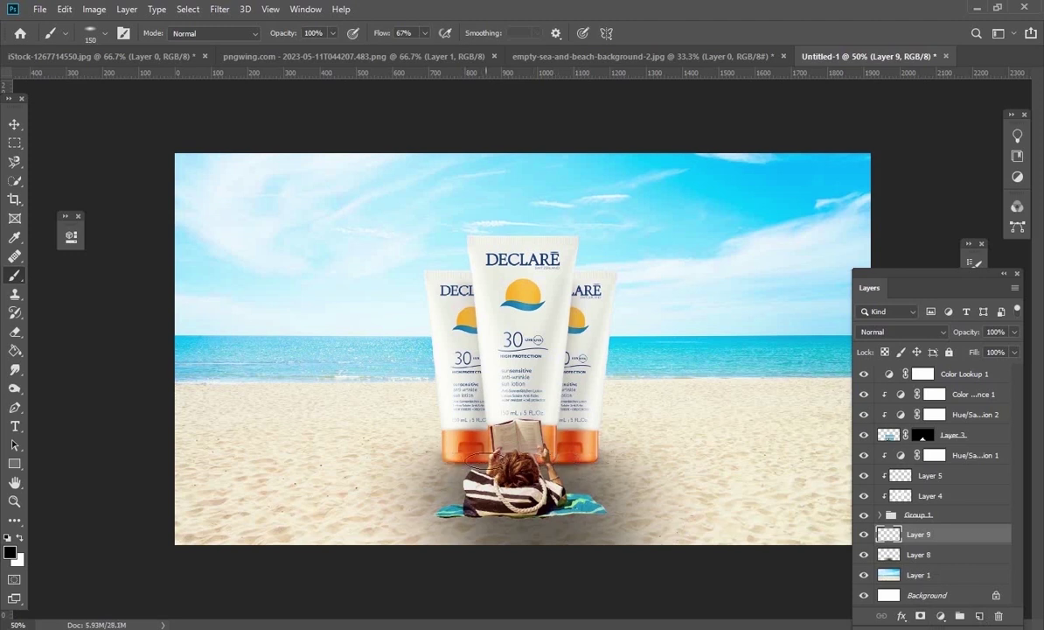
left_click_drag(442, 433, 470, 459)
key("bracketleft")
Set Layer 9 to Multiply blending with 78% opacity and 67% fill
left_click(220, 10)
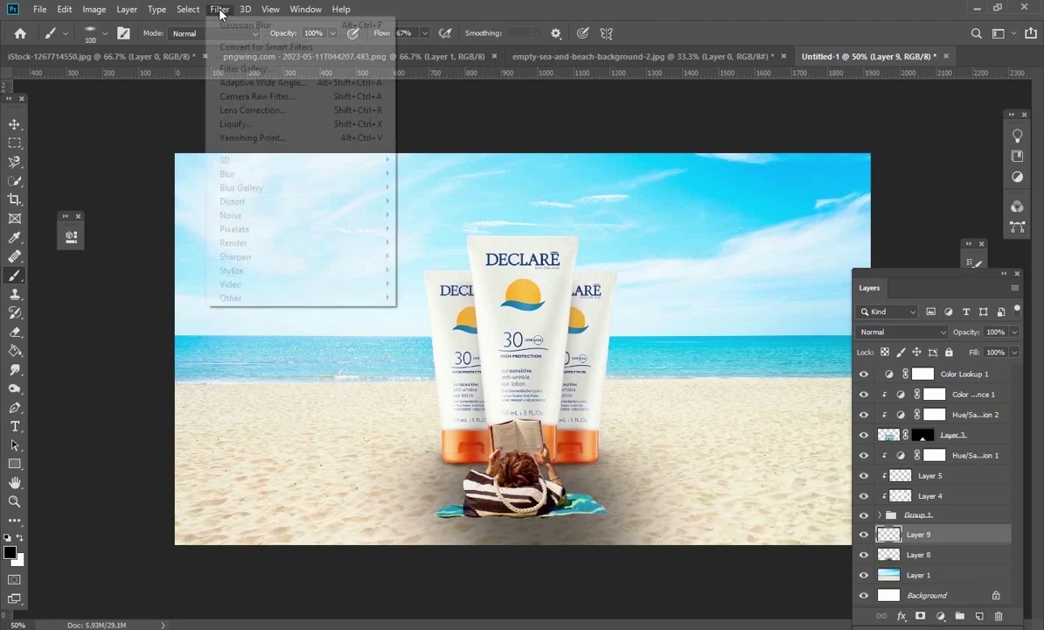
left_click(903, 309)
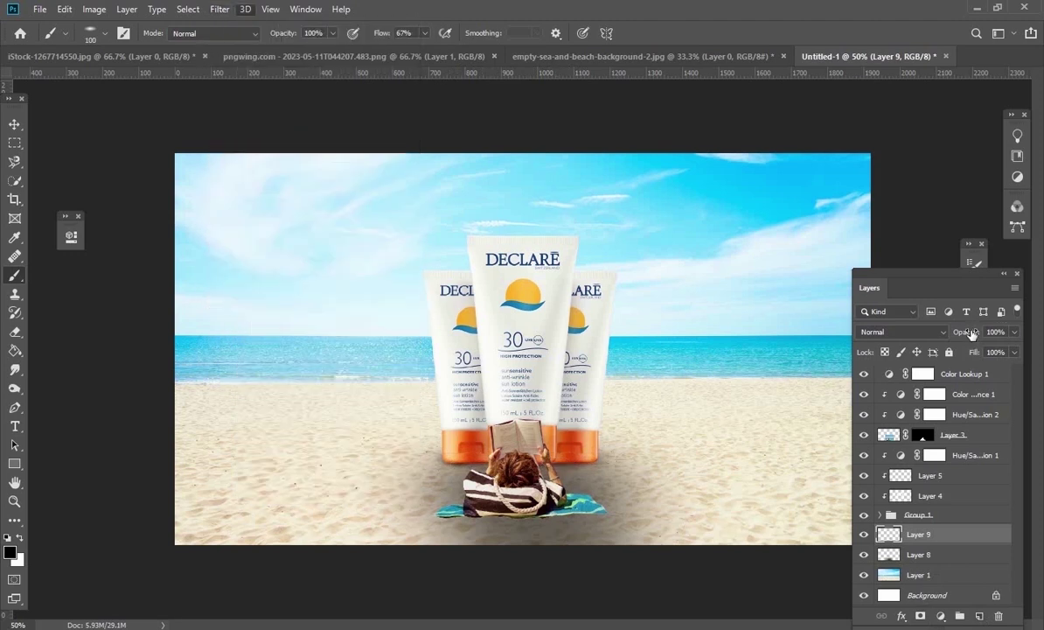
left_click(970, 334)
left_click(944, 333)
left_click(910, 323)
mouse_move(974, 337)
left_mouse_down()
mouse_move(962, 362)
mouse_move(960, 341)
left_mouse_up()
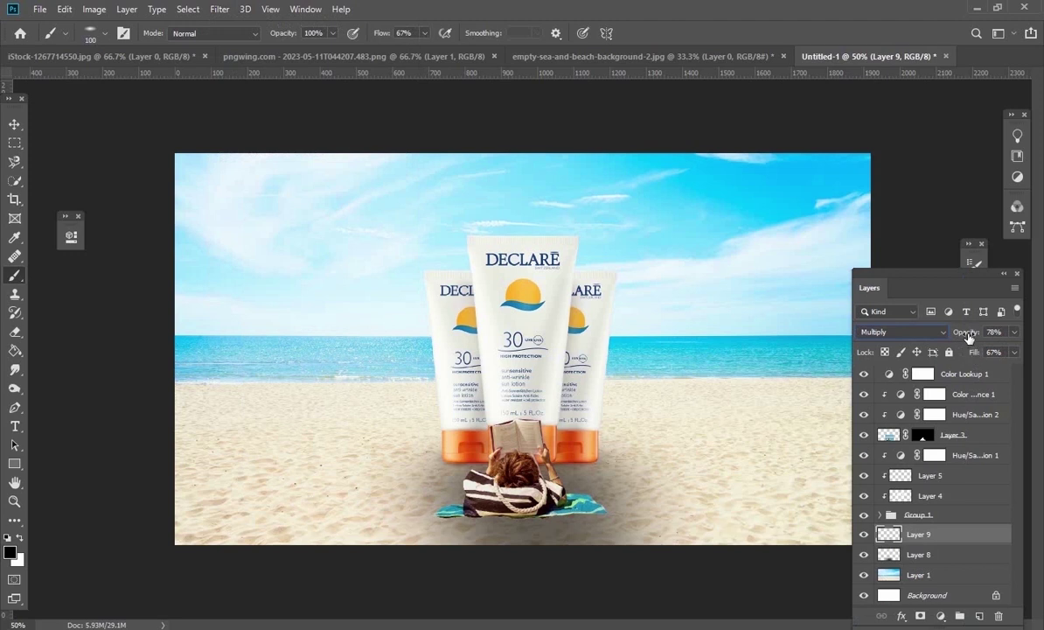
Toggle Layers 9 and 8 on and off to compare the shadows, then select Layer 3
left_click(865, 534)
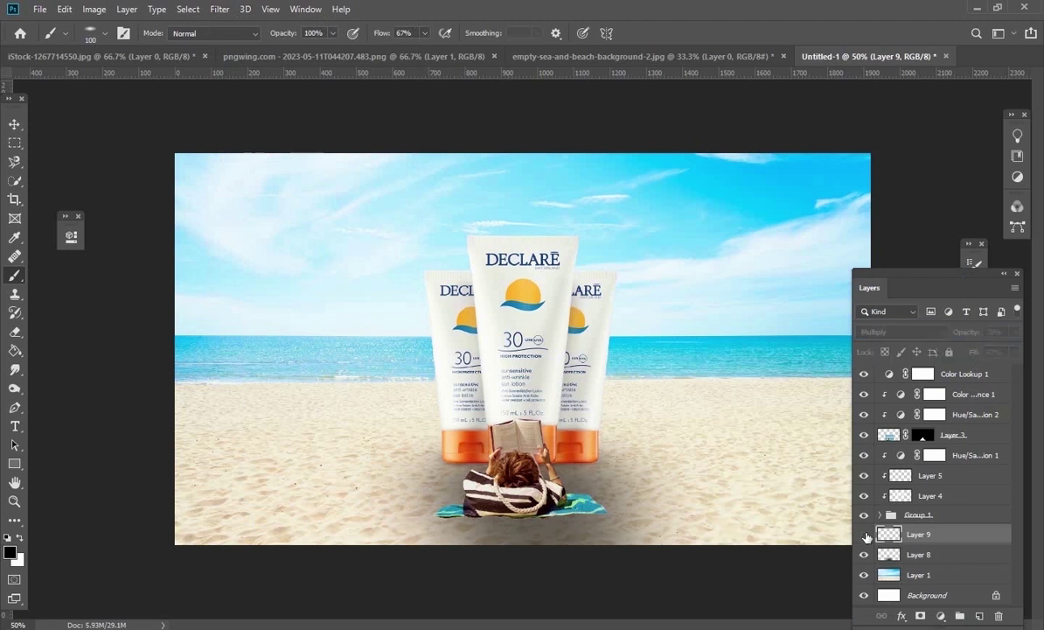
left_click(865, 534)
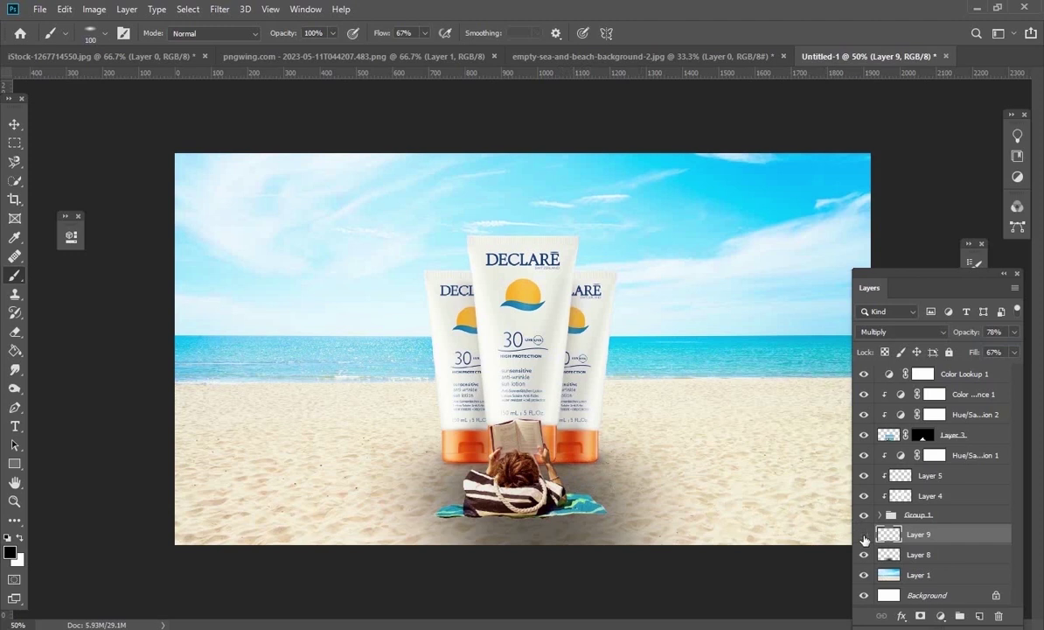
left_click(864, 534)
left_click(864, 534)
left_click(864, 555)
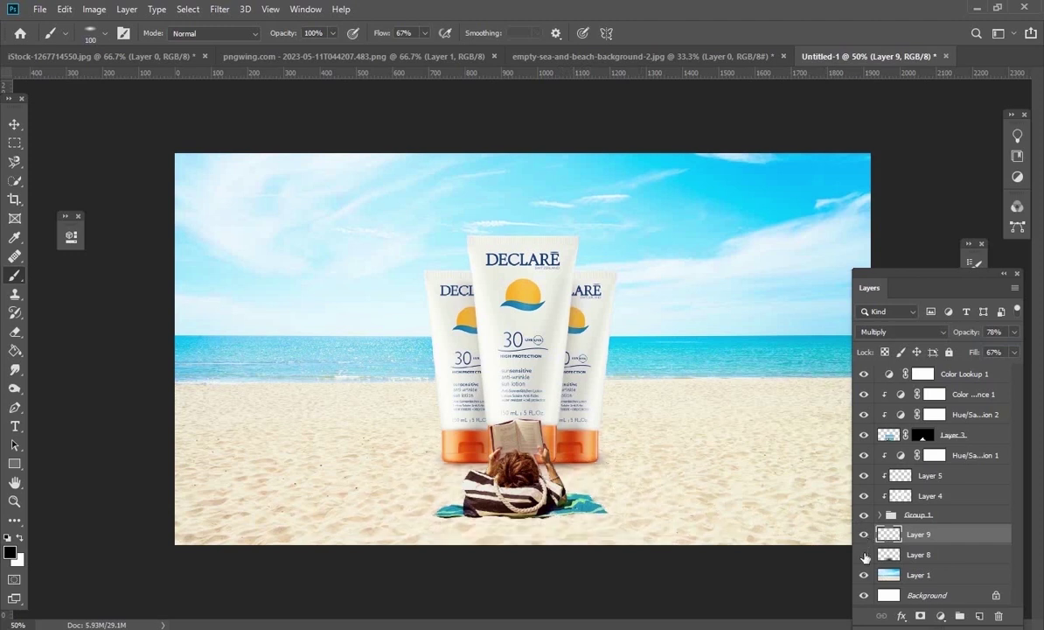
left_click(865, 556)
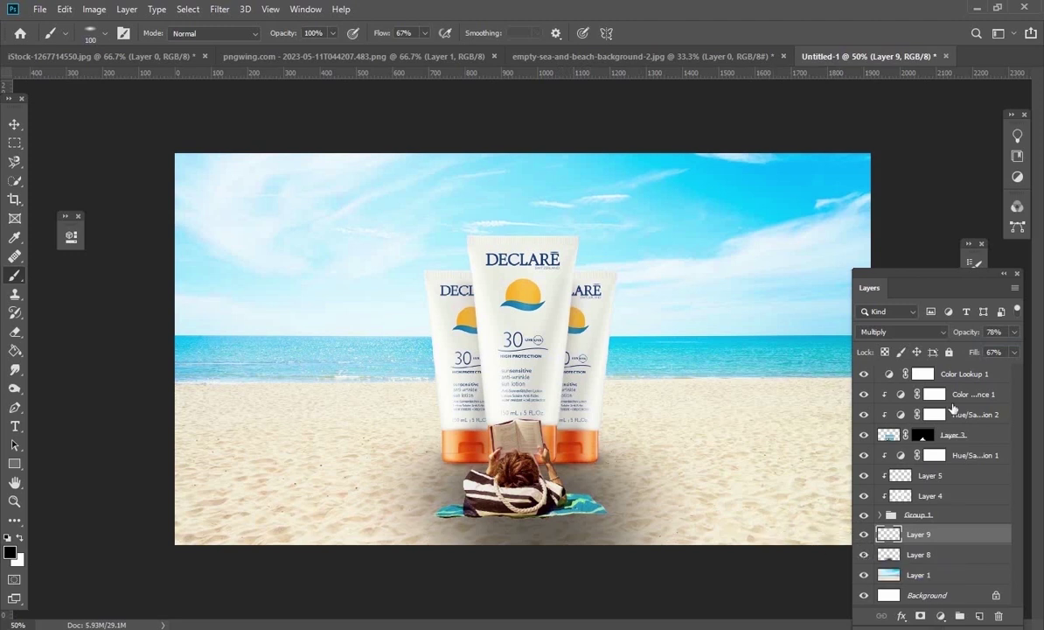
left_click(991, 435)
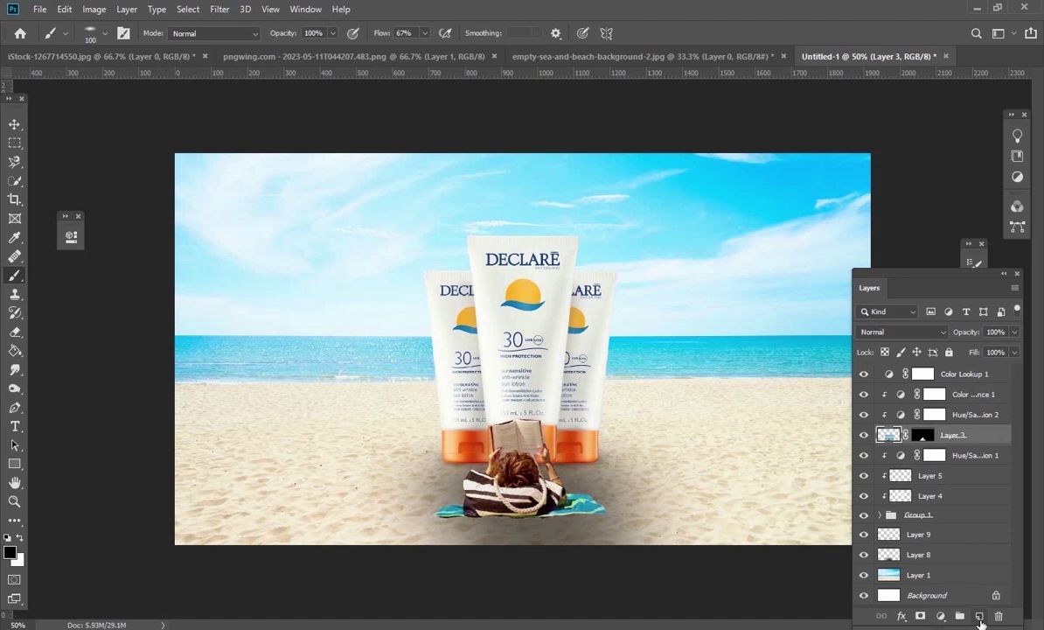
On new Layer 10, paint a darker tone over the woman, book and bag with a 200px brush at 61% opacity
left_click(980, 617)
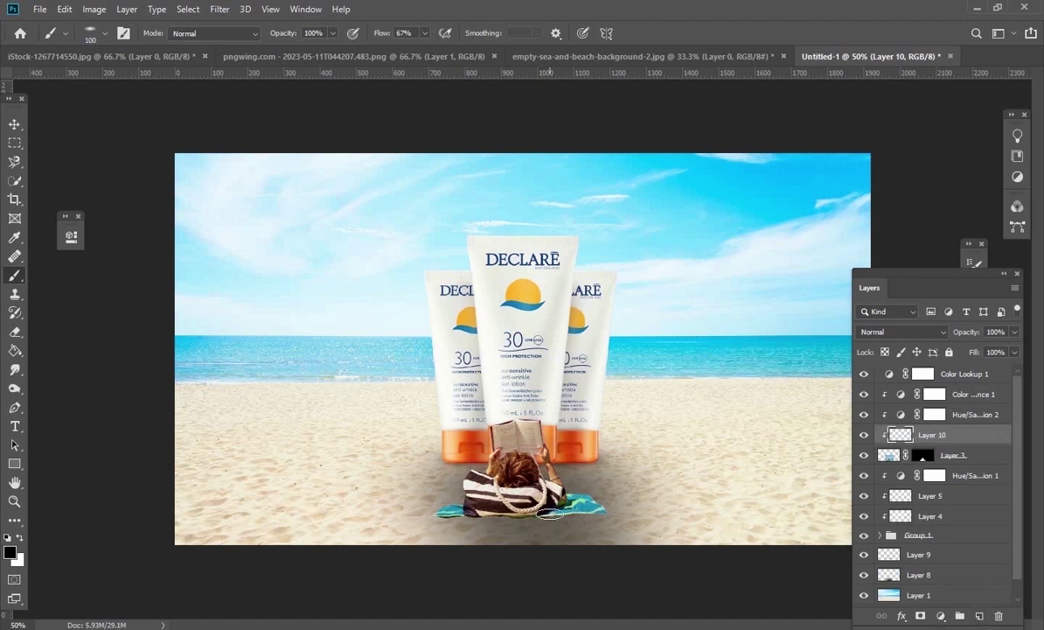
key("bracketright")
key("bracketright")
key("bracketright")
key("bracketright")
left_click(333, 34)
left_click_drag(308, 51, 306, 50)
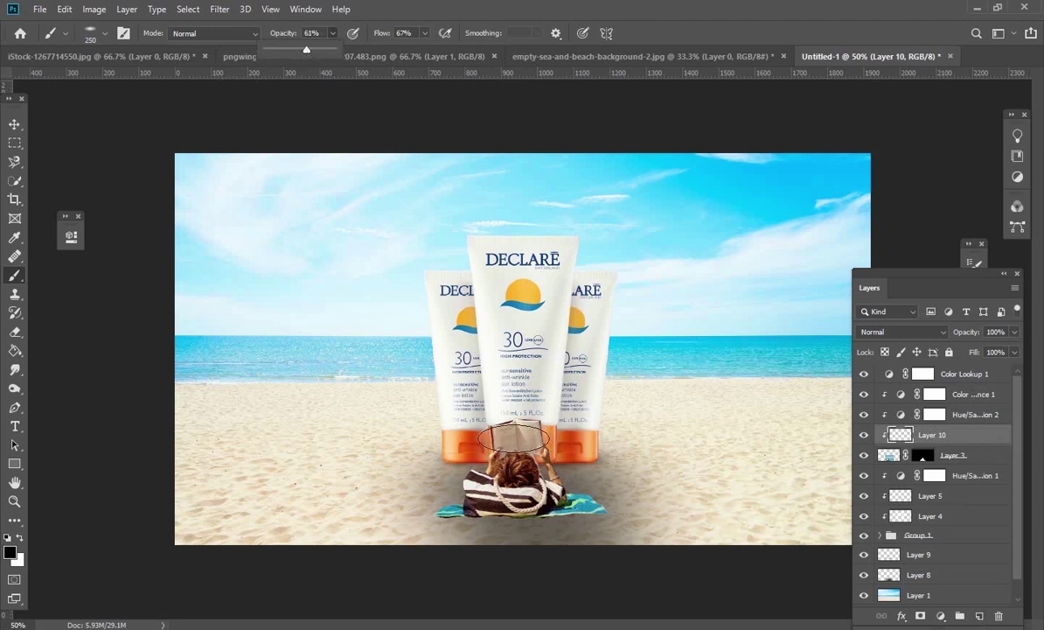
left_click(513, 435)
mouse_move(513, 435)
left_mouse_down()
mouse_move(516, 497)
mouse_move(477, 506)
left_mouse_up()
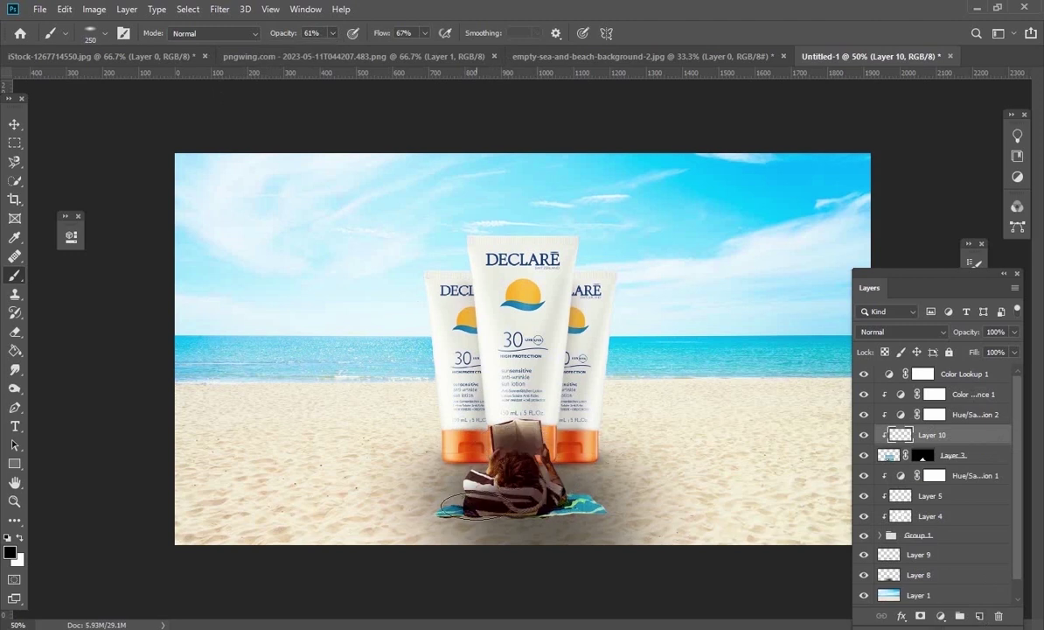
mouse_move(443, 474)
left_mouse_down()
mouse_move(495, 474)
mouse_move(490, 432)
mouse_move(559, 500)
mouse_move(561, 541)
left_mouse_up()
Set Layer 10 to Luminosity blending at 77% opacity and 75% fill
left_click(901, 332)
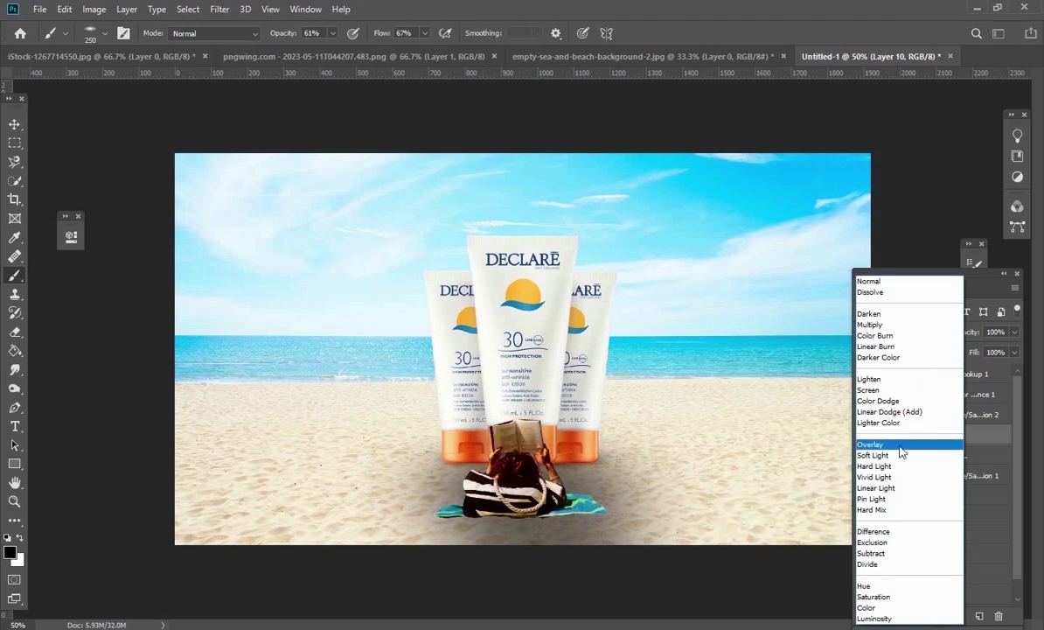
left_click(891, 619)
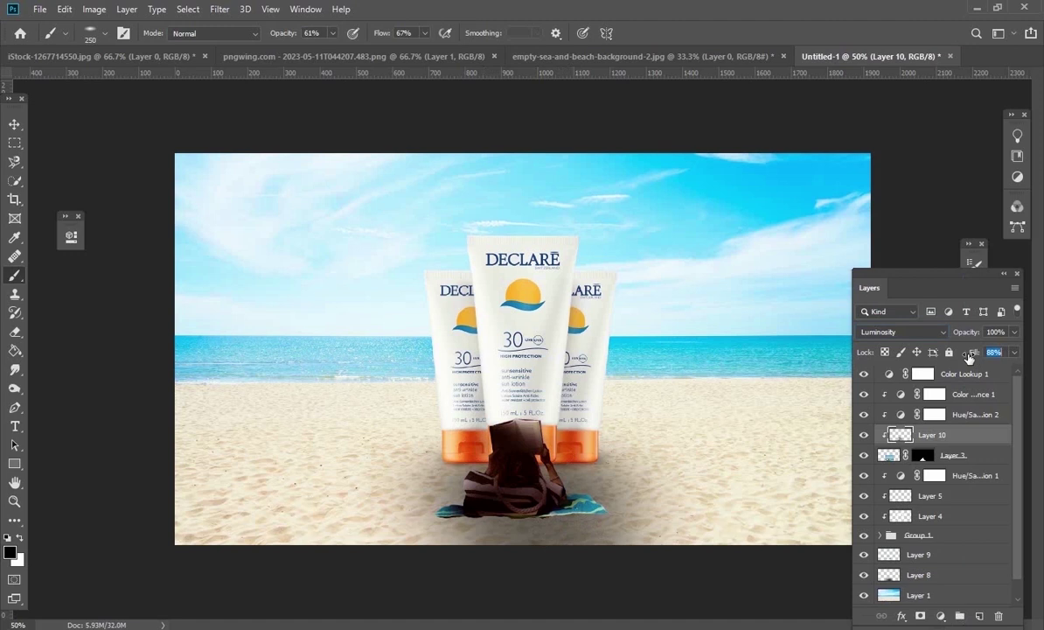
left_click_drag(977, 356, 965, 357)
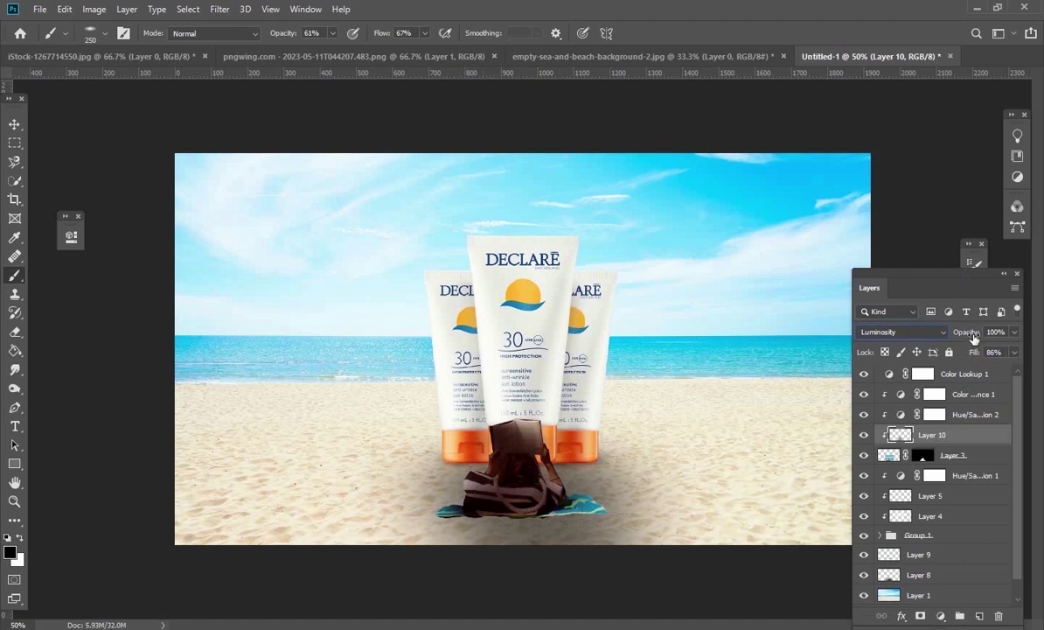
mouse_move(967, 333)
left_mouse_down()
mouse_move(956, 333)
mouse_move(966, 355)
left_mouse_up()
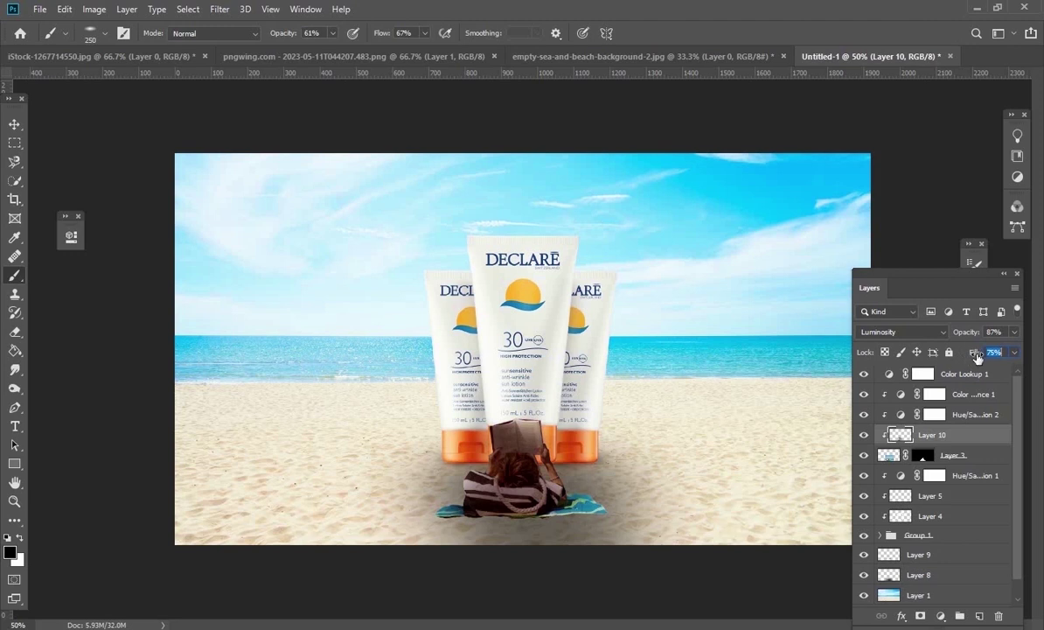
left_click_drag(973, 334, 965, 338)
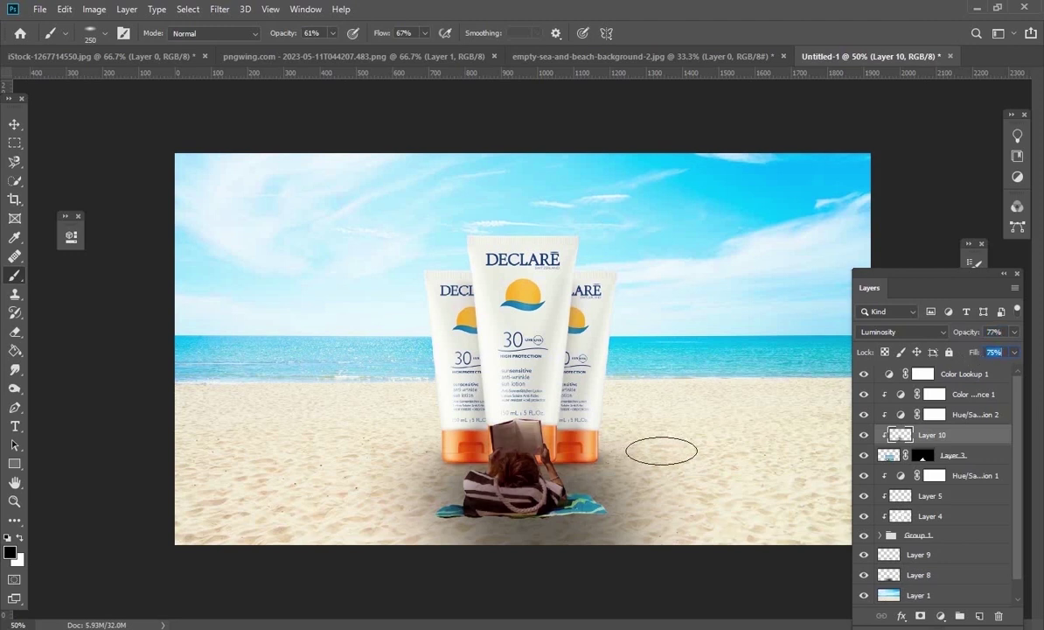
Adjust the brush to size 100 with lower flow and 23% opacity
key("bracketleft")
key("bracketleft")
key("bracketleft")
key("bracketleft")
key("bracketleft")
left_click(425, 33)
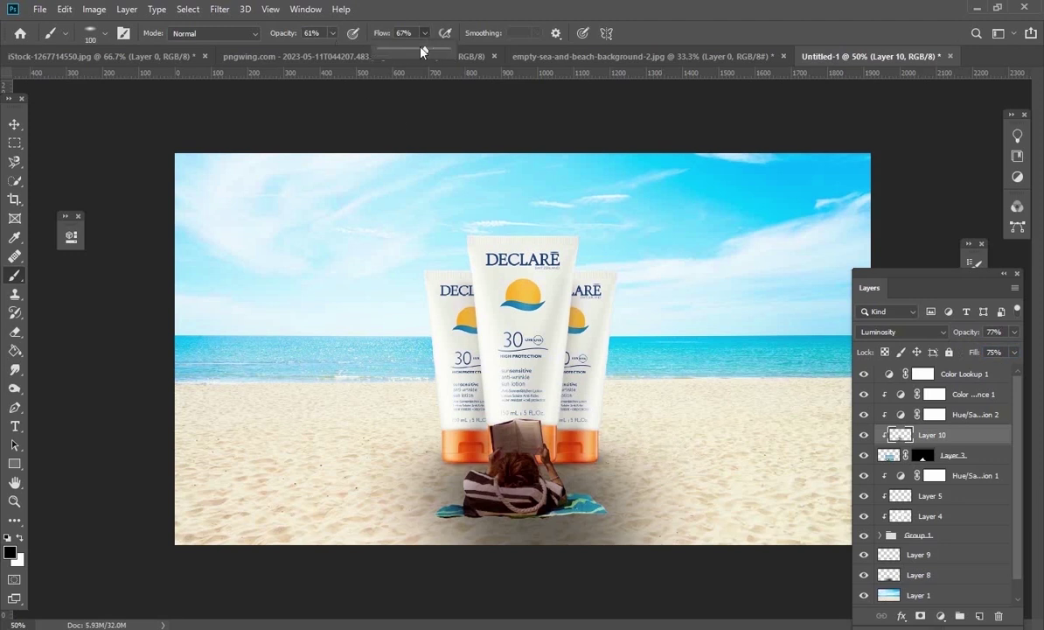
left_click_drag(428, 50, 401, 52)
left_click(332, 35)
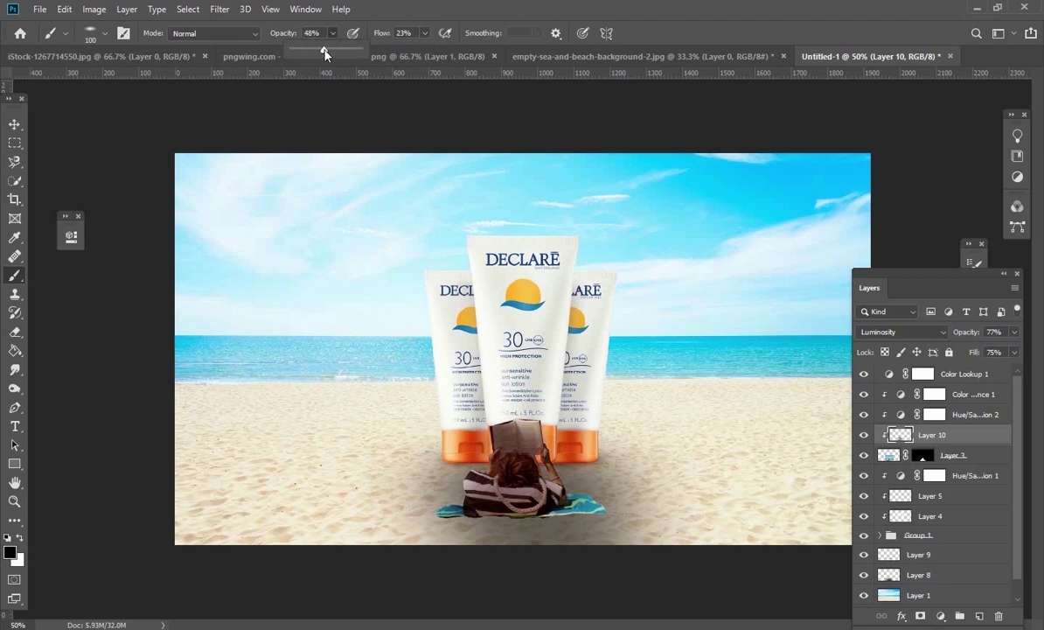
left_click_drag(310, 52, 306, 53)
left_click(573, 514)
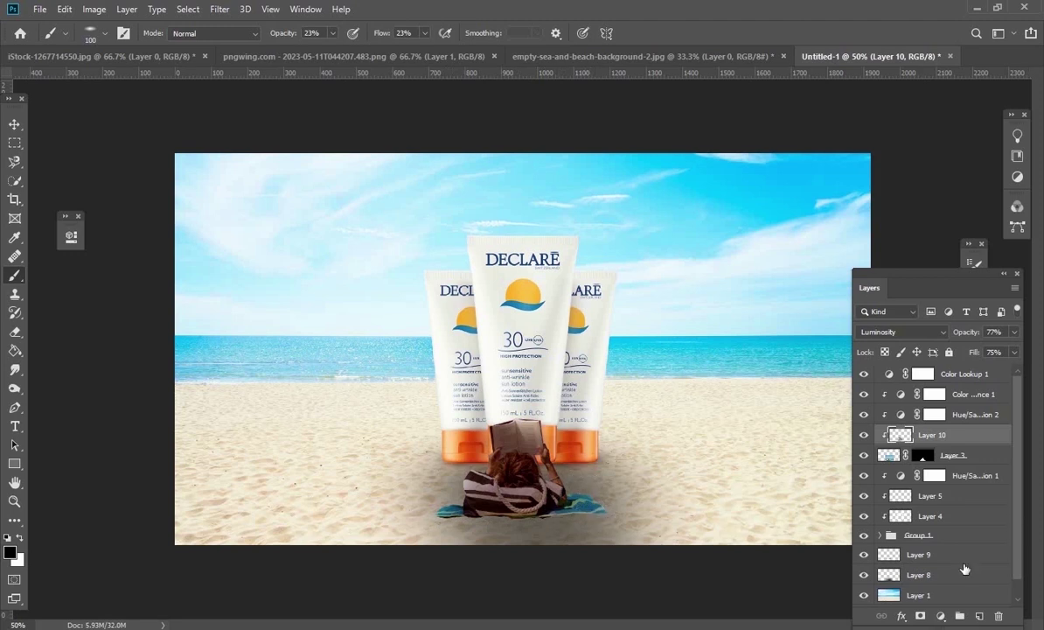
left_click_drag(1015, 517, 1022, 535)
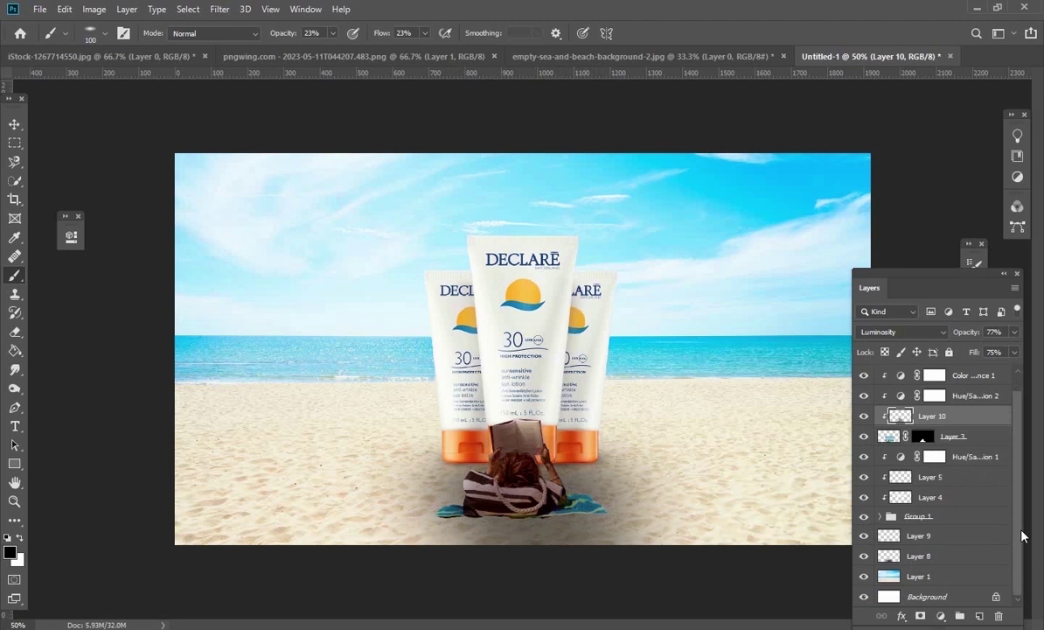
Deepen the Layer 8 shadow beside the bag, then add Layer 11 above Hue/Saturation 1 with a 70px brush
left_click(962, 557)
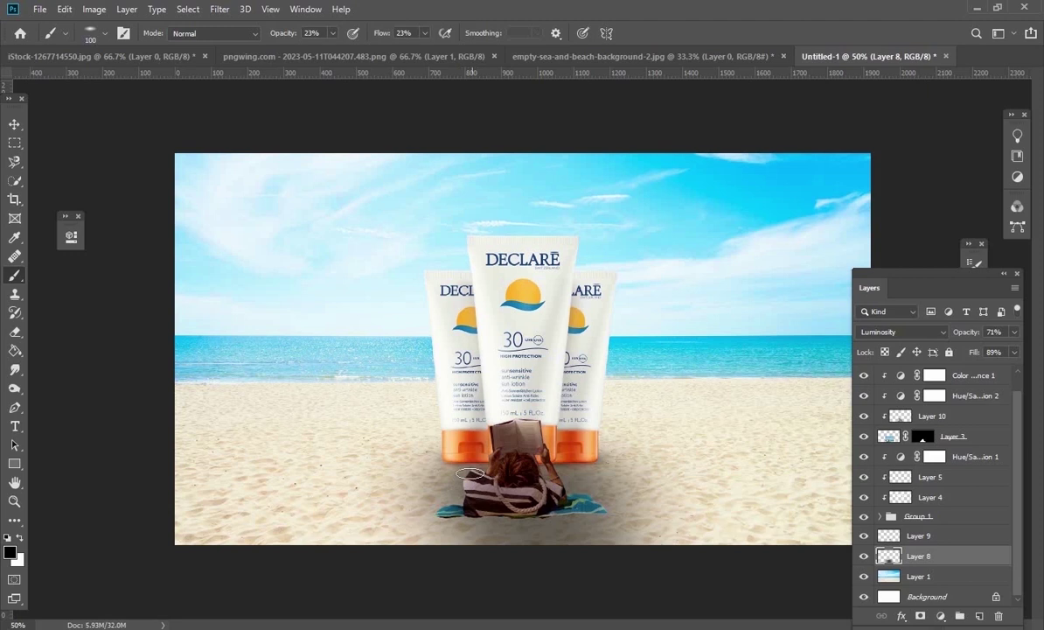
left_click_drag(525, 473, 560, 469)
left_click(914, 457)
left_click(981, 617)
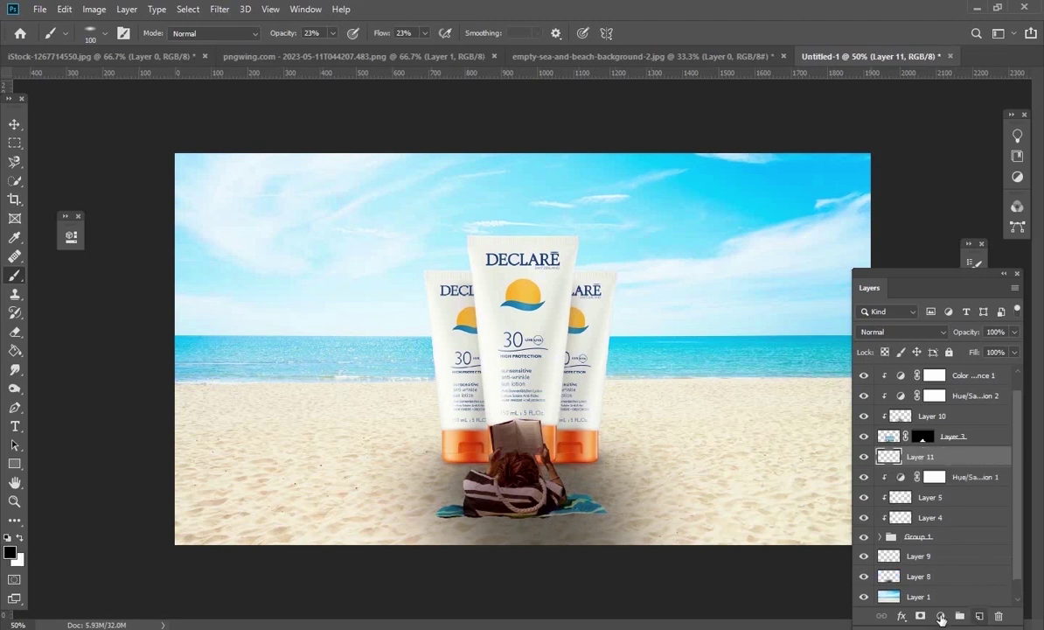
key("ctrl+plus")
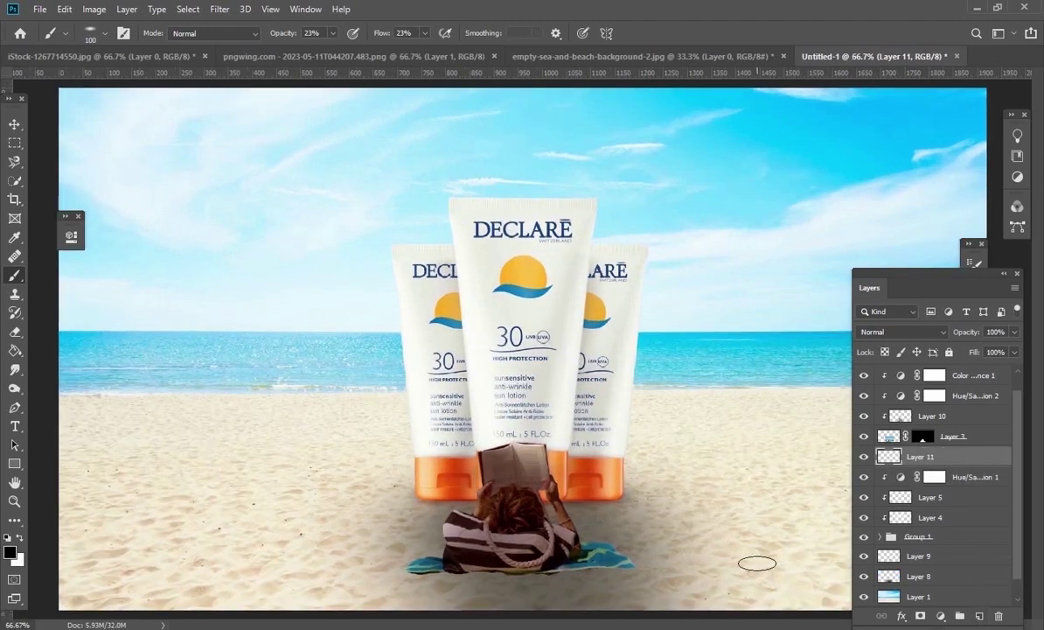
key("bracketleft")
key("bracketleft")
key("bracketleft")
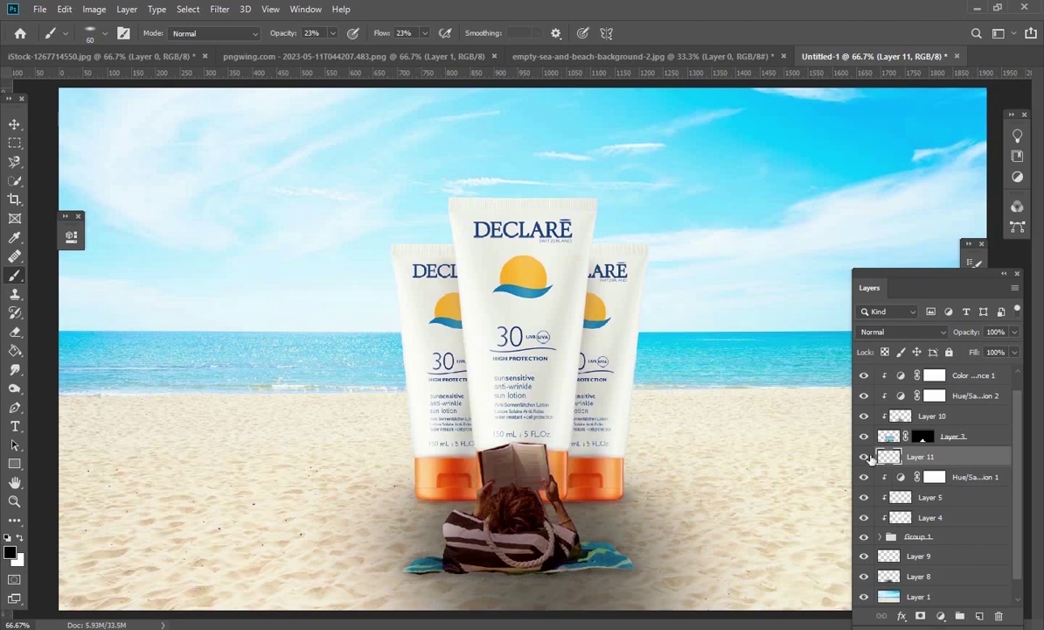
Set the Layer 11 towel shadow to Multiply at 90% opacity and 84% fill, comparing it on and off
left_click(864, 457)
left_click(865, 457)
left_click(917, 331)
left_click(915, 327)
mouse_move(976, 354)
left_mouse_down()
mouse_move(969, 338)
mouse_move(981, 356)
left_mouse_up()
left_click(864, 458)
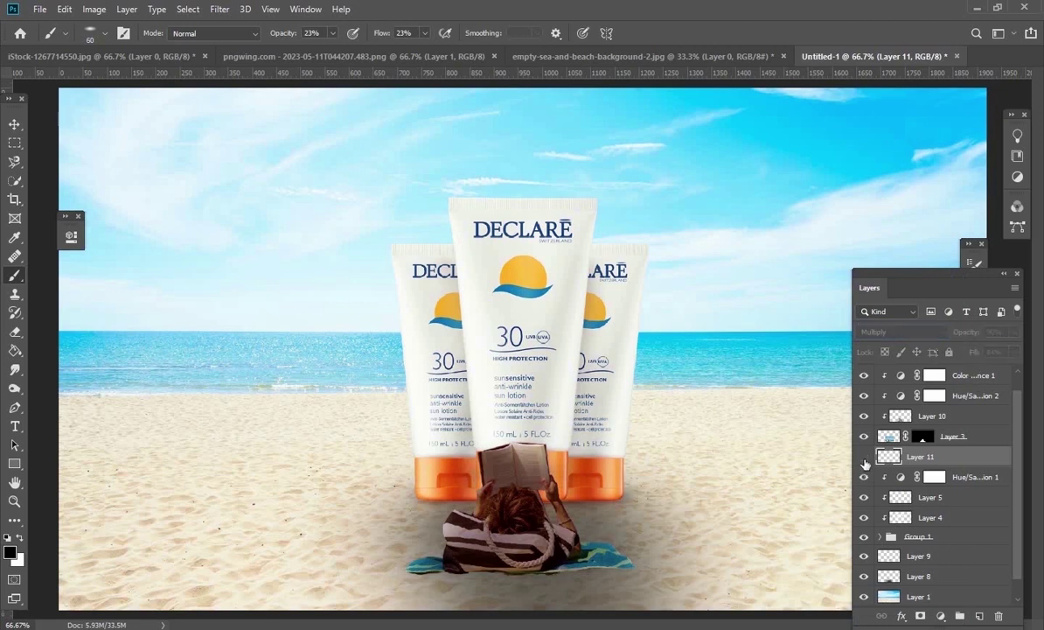
left_click(864, 458)
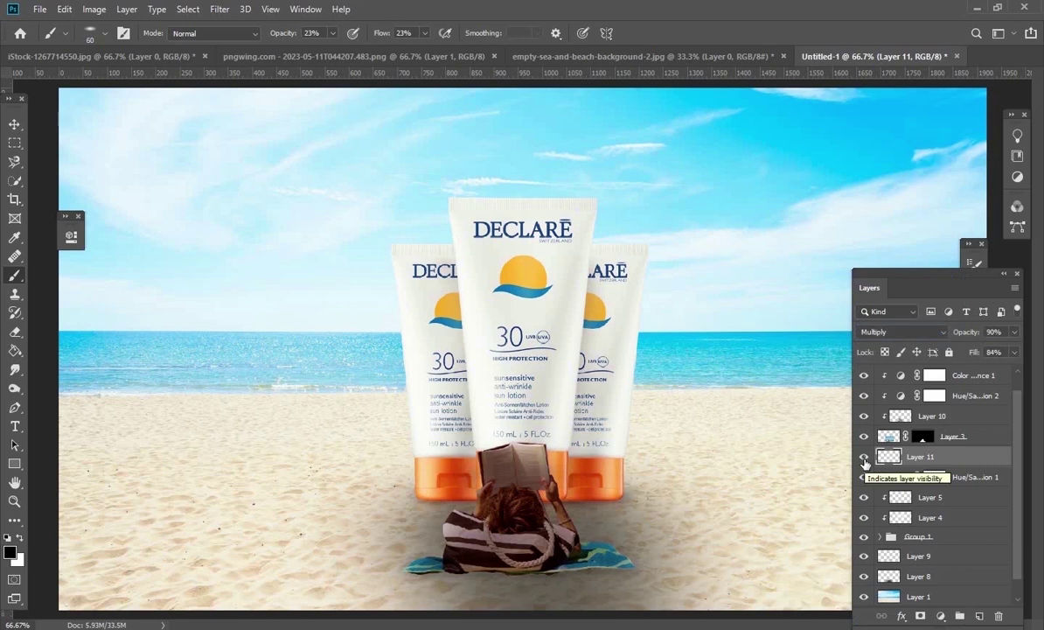
key("ctrl+minus")
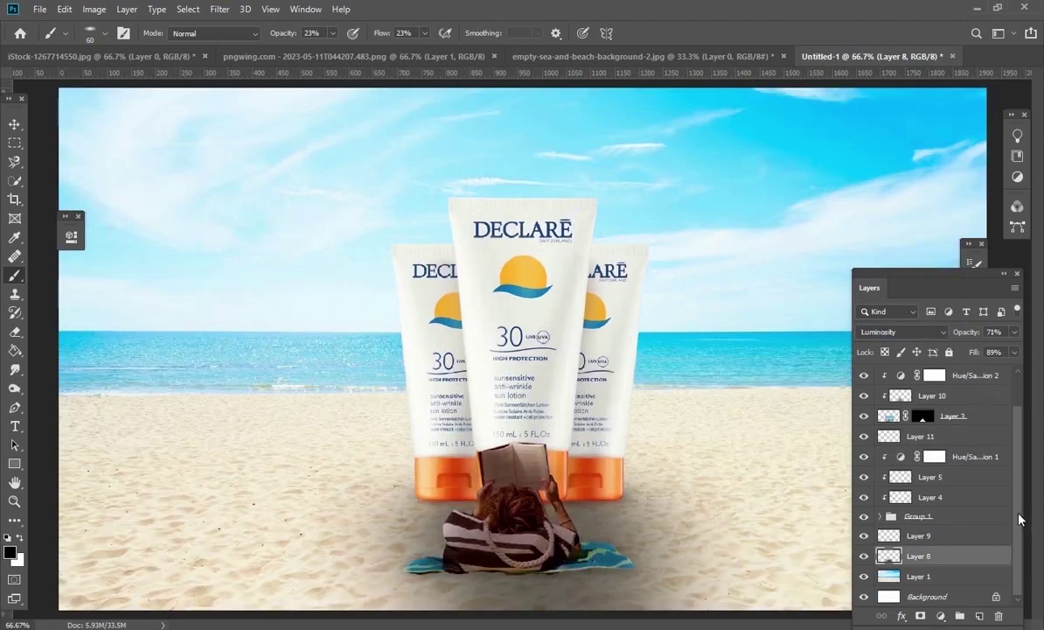
Select Soft Light Layer 4, compare it on and off, and set white as the brush colour
left_click(952, 517)
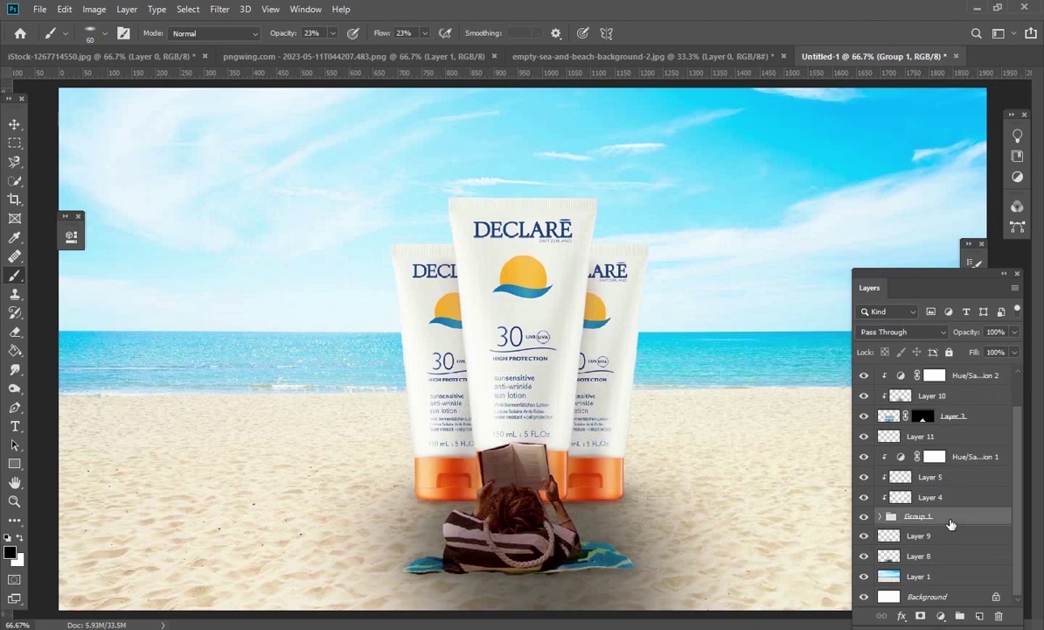
left_click(877, 497)
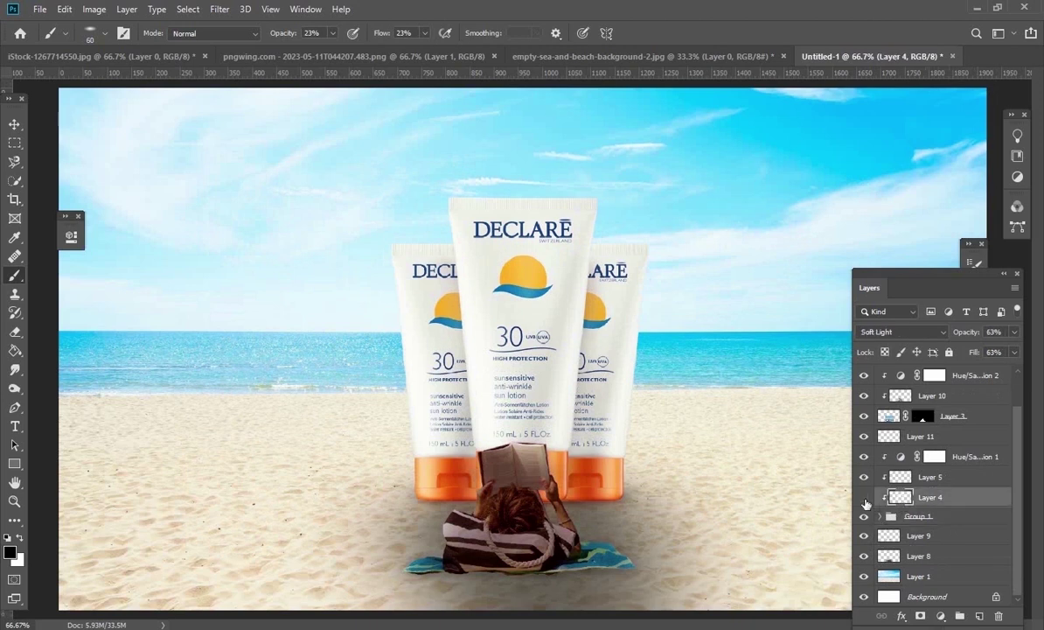
left_click(865, 498)
left_click(865, 498)
left_click(19, 537)
key("bracketright")
key("bracketright")
left_click(864, 498)
left_click(864, 499)
Paint a white highlight along the middle tube's top, then use a smaller, angled, flattened brush tip
mouse_move(333, 34)
left_mouse_down()
mouse_move(342, 51)
mouse_move(360, 53)
left_mouse_up()
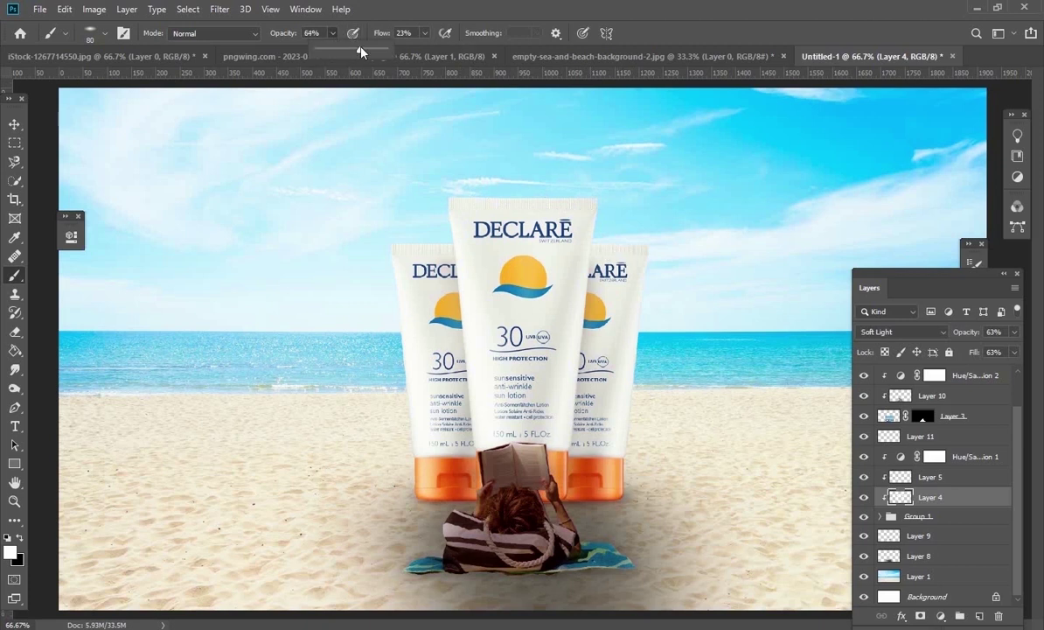
left_click(568, 202)
mouse_move(572, 204)
left_mouse_down()
mouse_move(599, 201)
mouse_move(466, 200)
mouse_move(454, 220)
mouse_move(437, 200)
mouse_move(528, 198)
mouse_move(648, 254)
mouse_move(411, 245)
mouse_move(379, 304)
mouse_move(381, 338)
mouse_move(460, 266)
mouse_move(421, 195)
mouse_move(551, 186)
mouse_move(657, 248)
mouse_move(589, 253)
mouse_move(615, 240)
mouse_move(604, 245)
left_mouse_up()
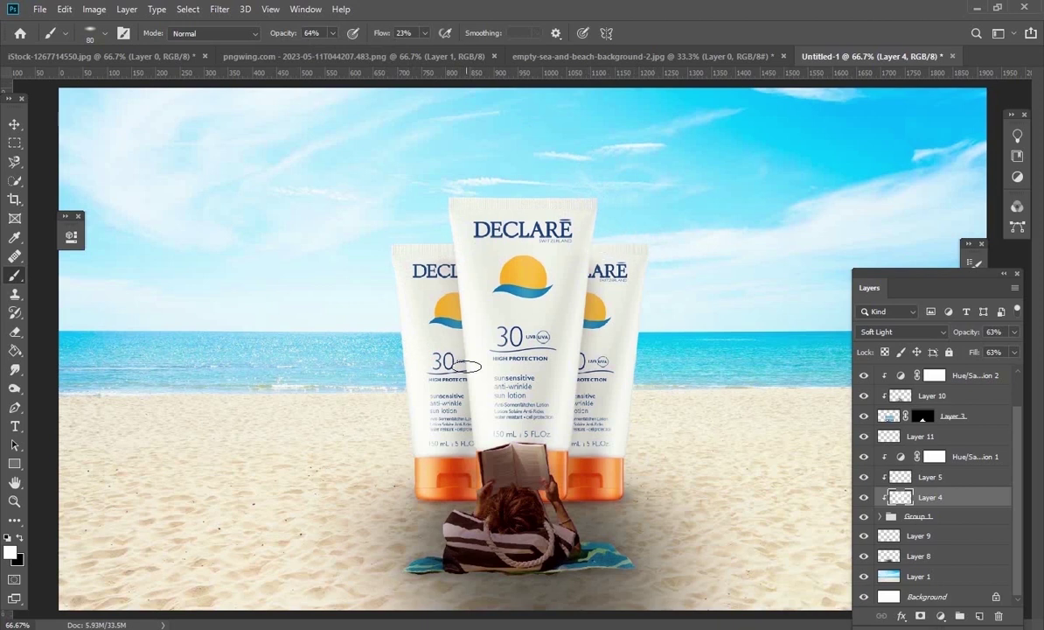
key("bracketleft")
key("bracketleft")
left_click(89, 34)
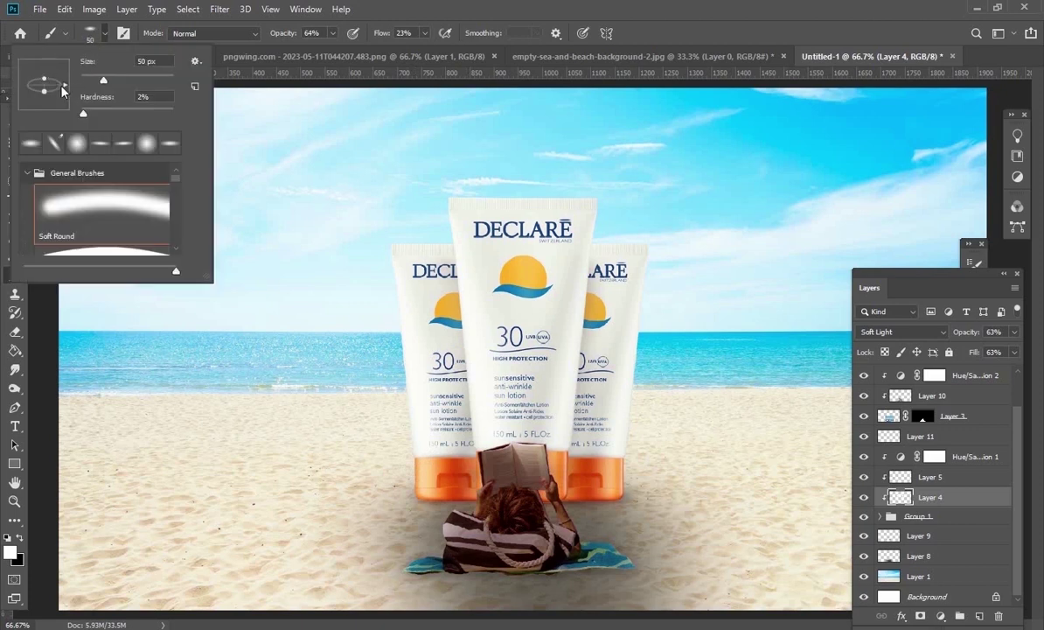
left_click_drag(62, 89, 43, 65)
left_click(418, 466)
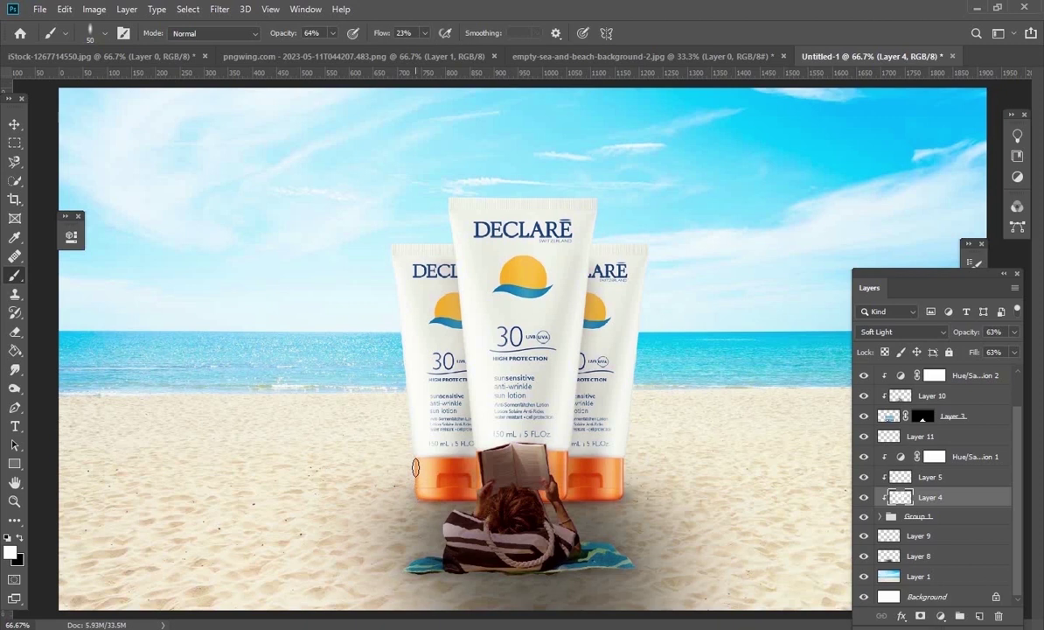
Raise brush opacity to 100%, compare Layer 4's highlights on and off, and deselect all layers
left_click(332, 34)
left_click_drag(338, 53, 359, 49)
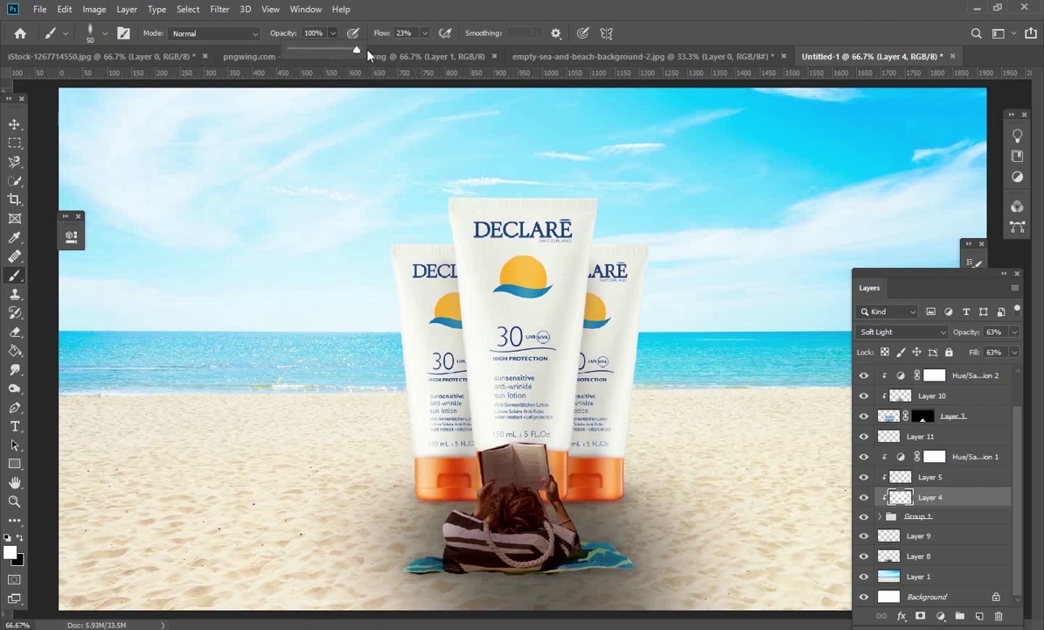
left_click(416, 466)
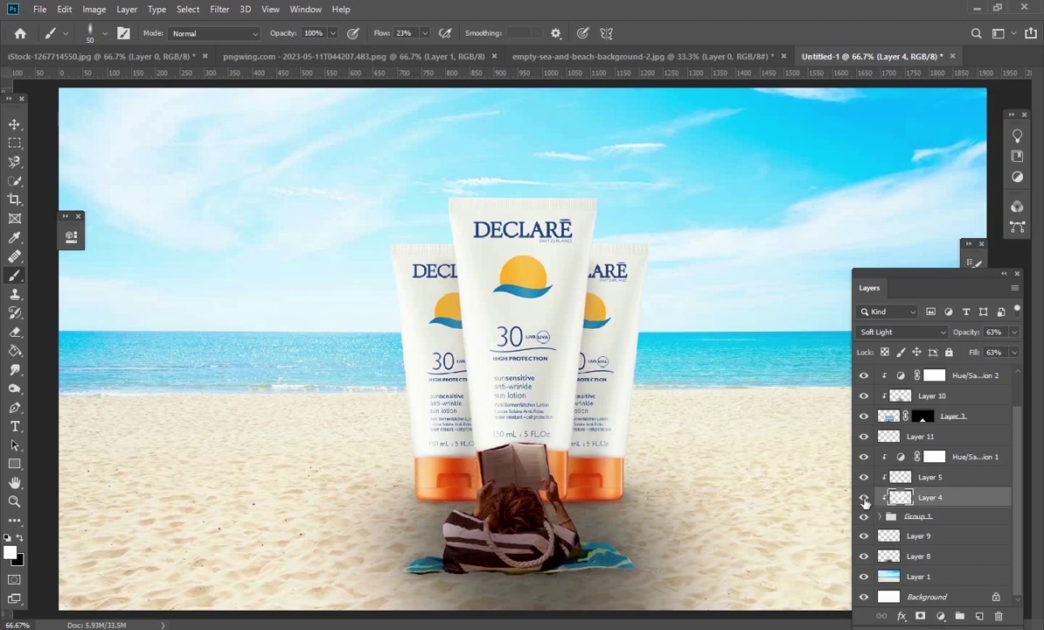
left_click(864, 496)
left_click(864, 497)
left_click(862, 498)
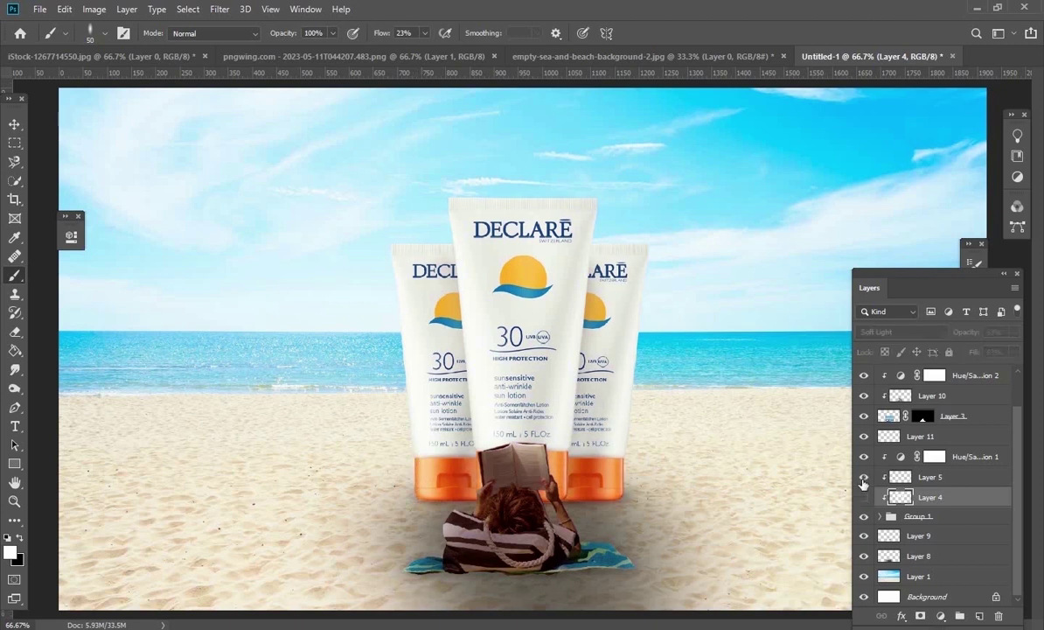
left_click(863, 497)
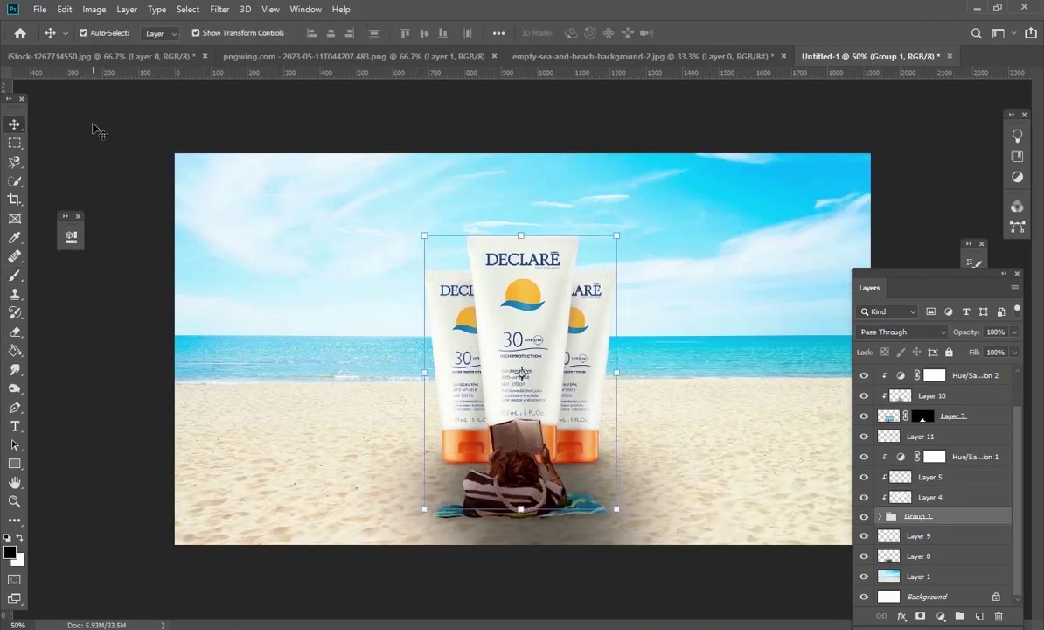
left_click(97, 130)
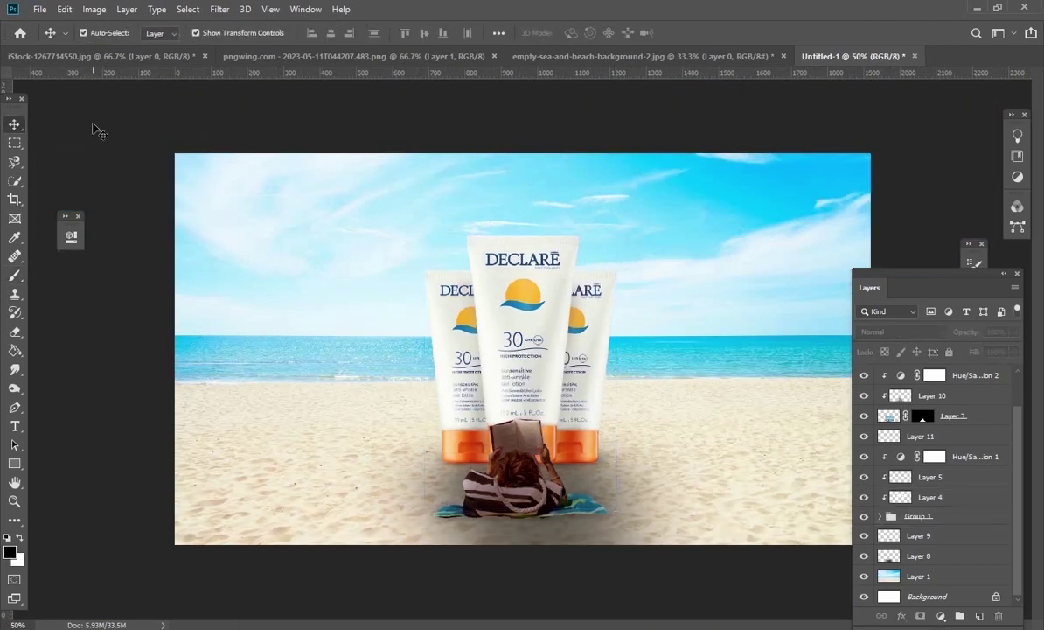
On new Layer 12 above Group 1, brush faint dark shadows under the left and right tube bases
key("ctrl+plus")
key("ctrl+plus")
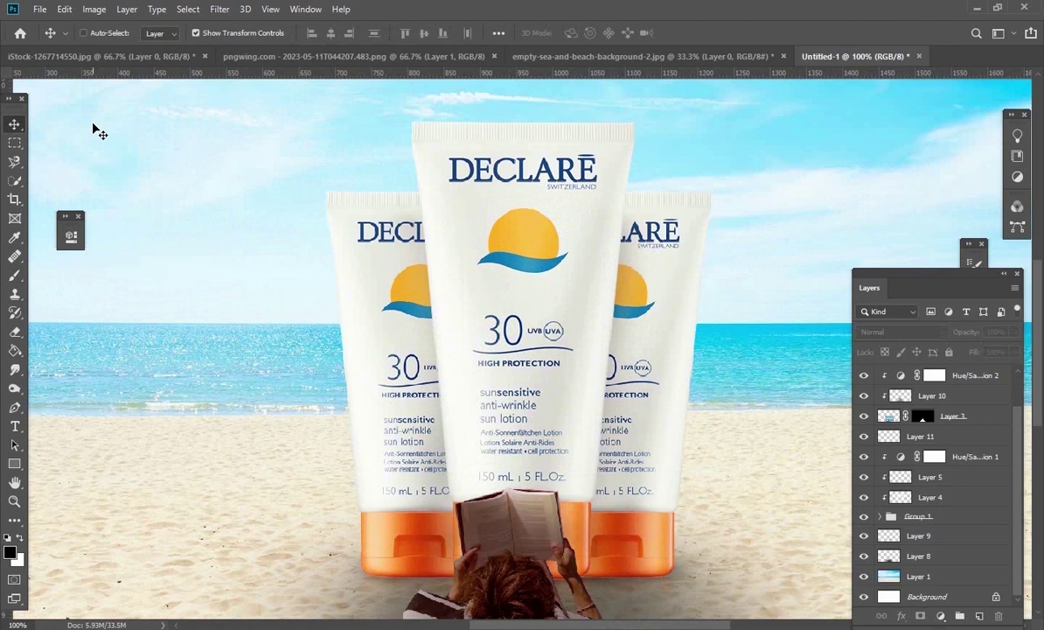
key("ctrl+plus")
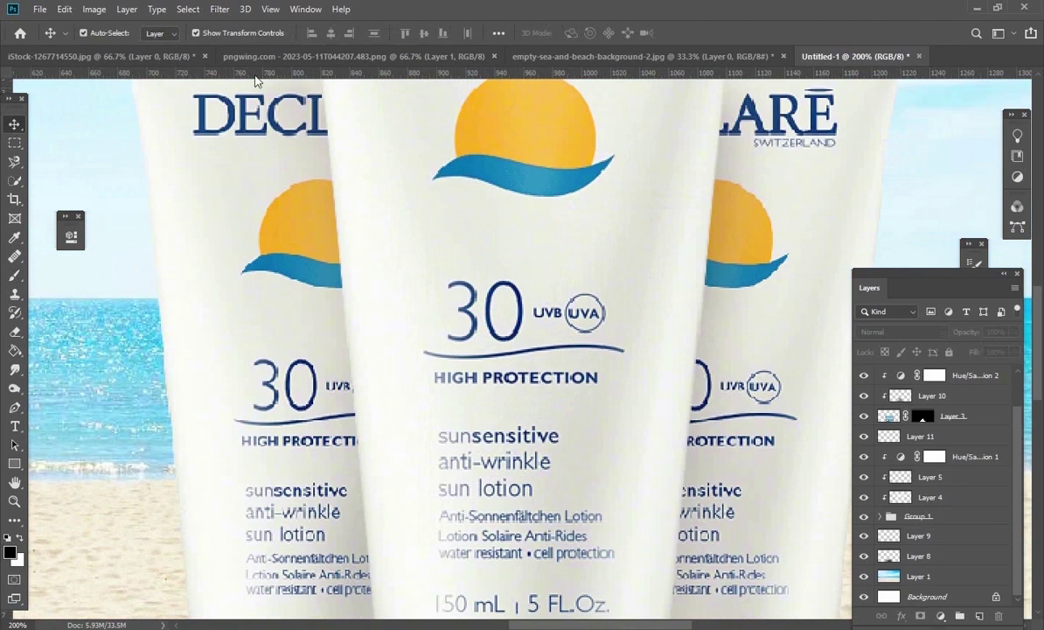
left_click_drag(620, 444, 622, 161)
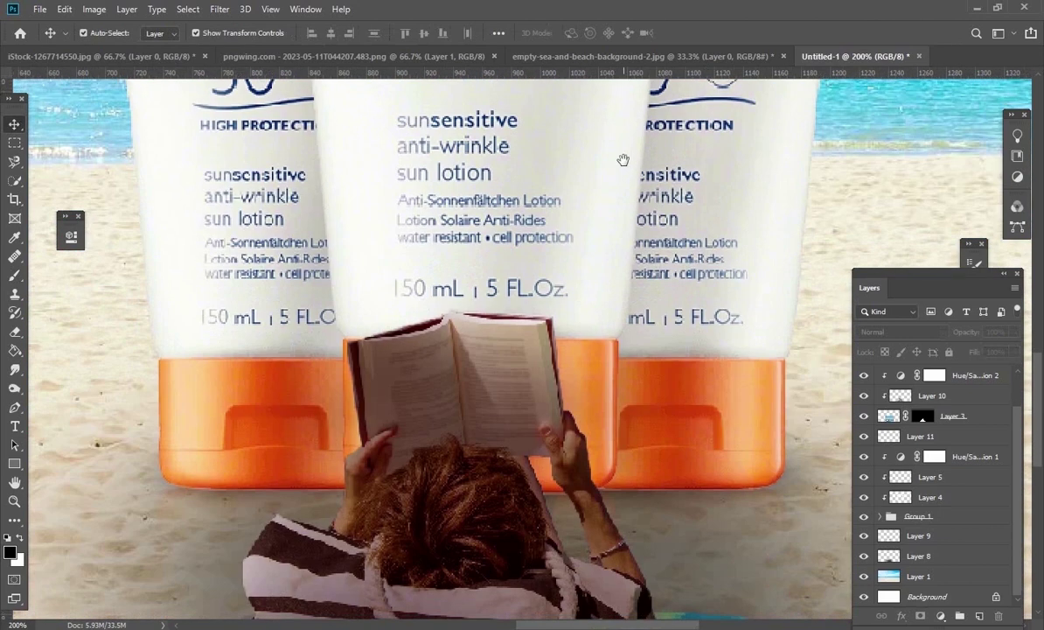
left_click(980, 520)
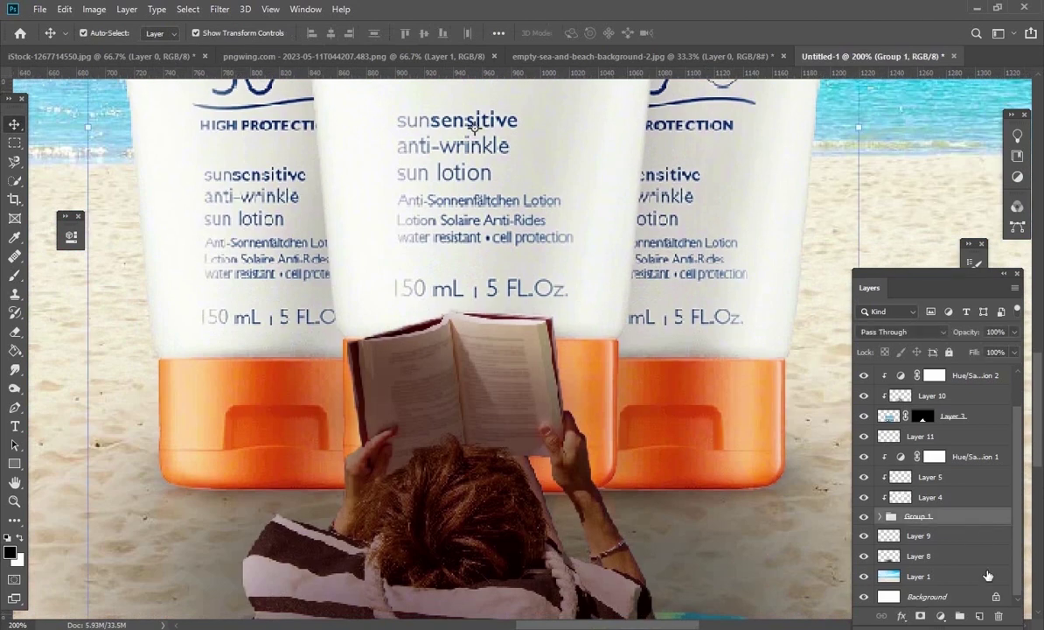
left_click(979, 617)
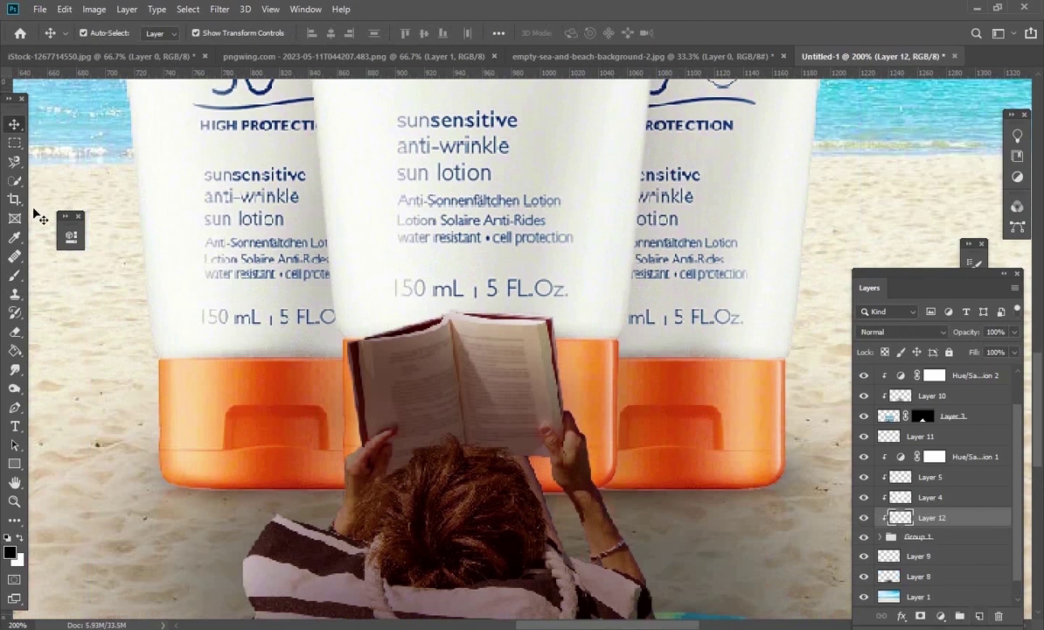
left_click(16, 278)
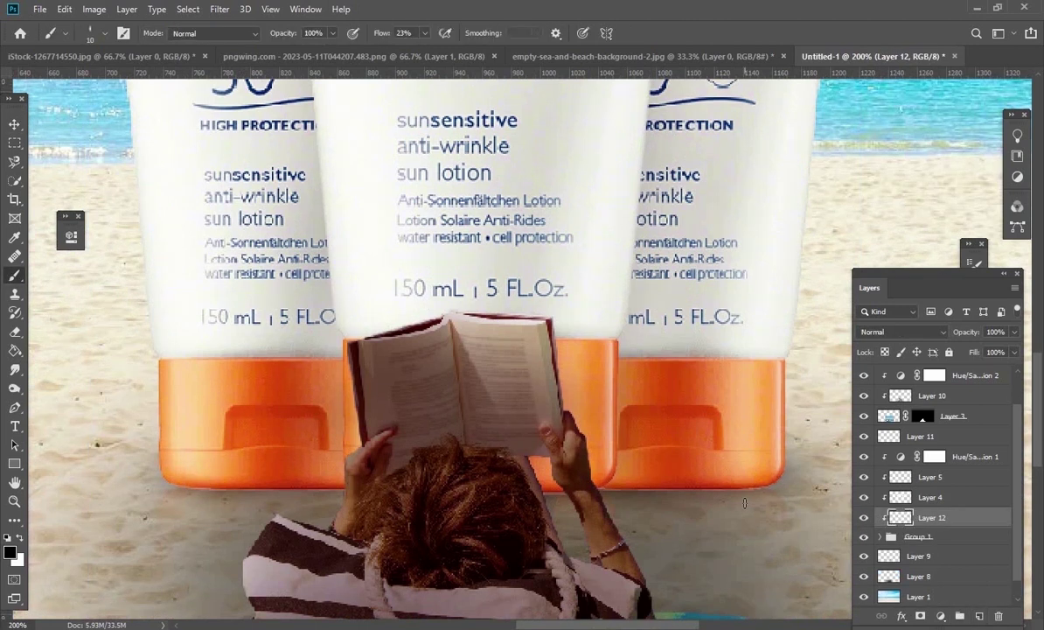
left_click_drag(771, 484, 545, 495)
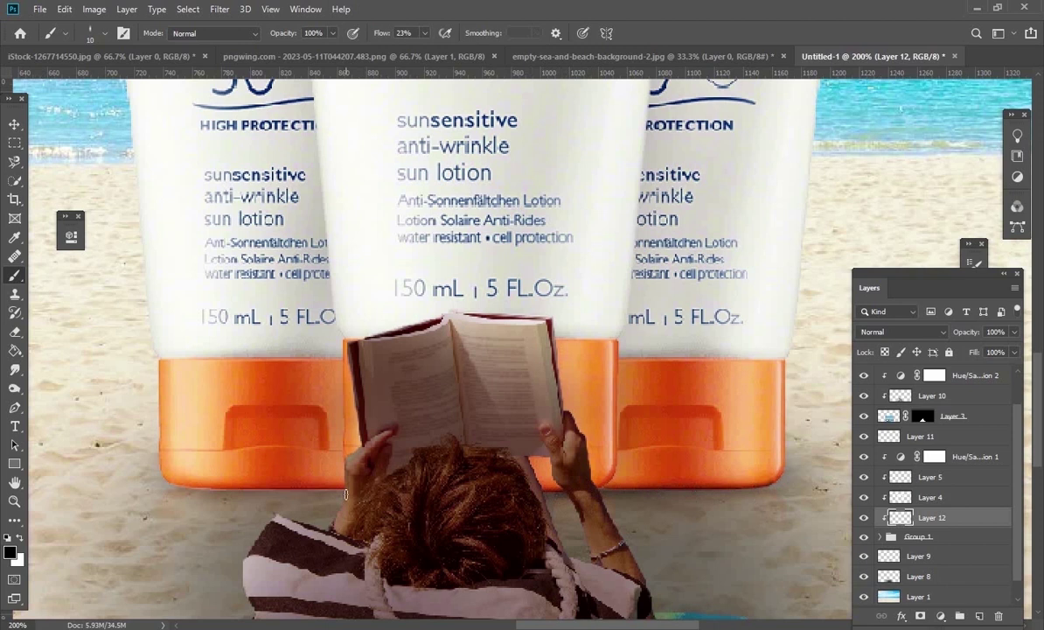
left_click_drag(346, 490, 187, 489)
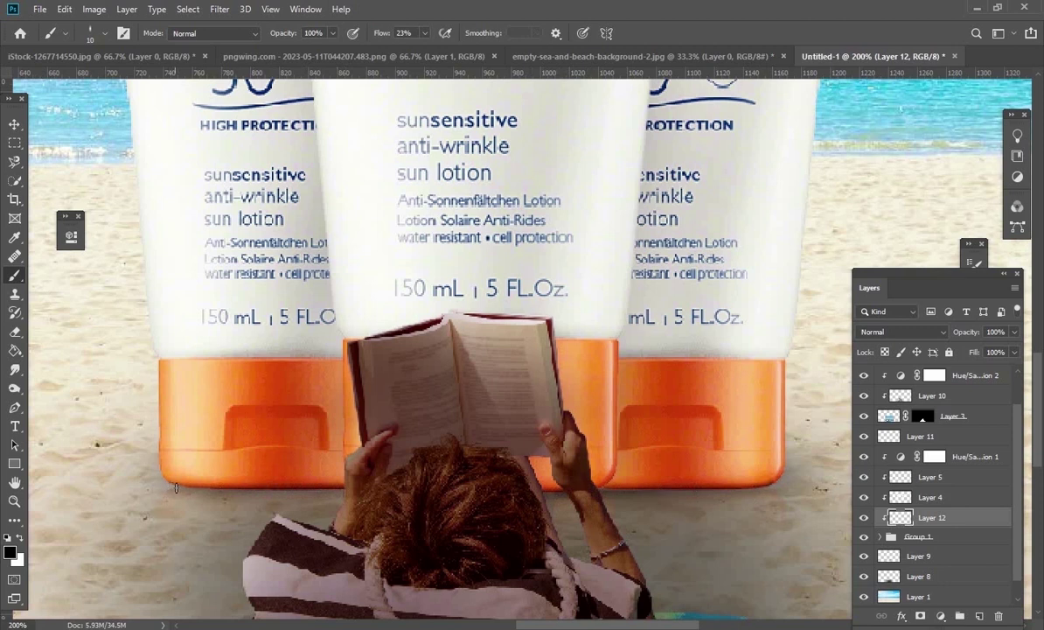
key("ctrl+minus")
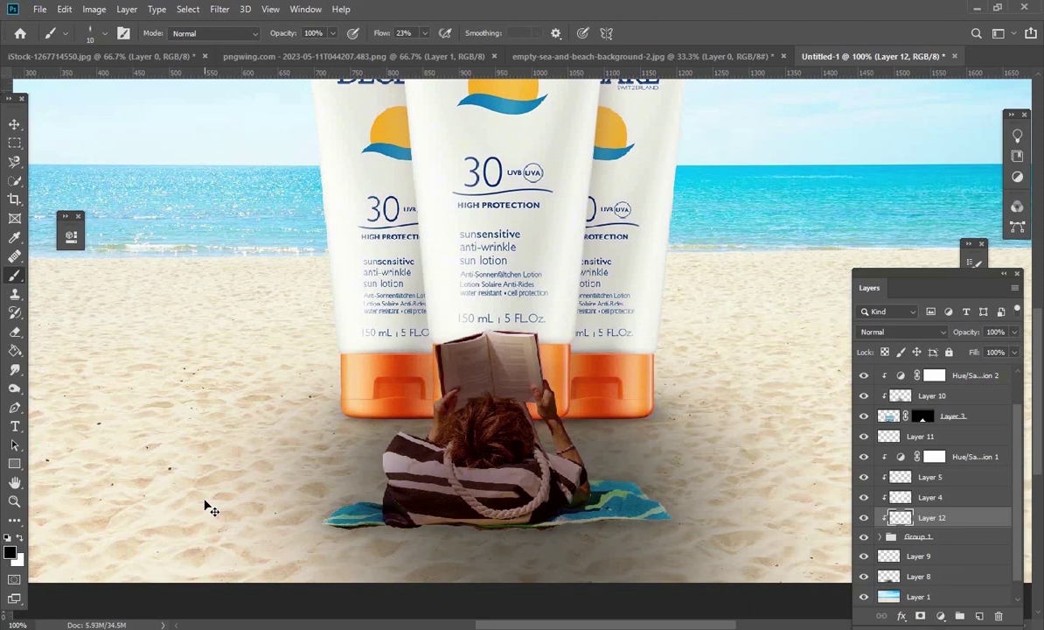
key("ctrl+minus")
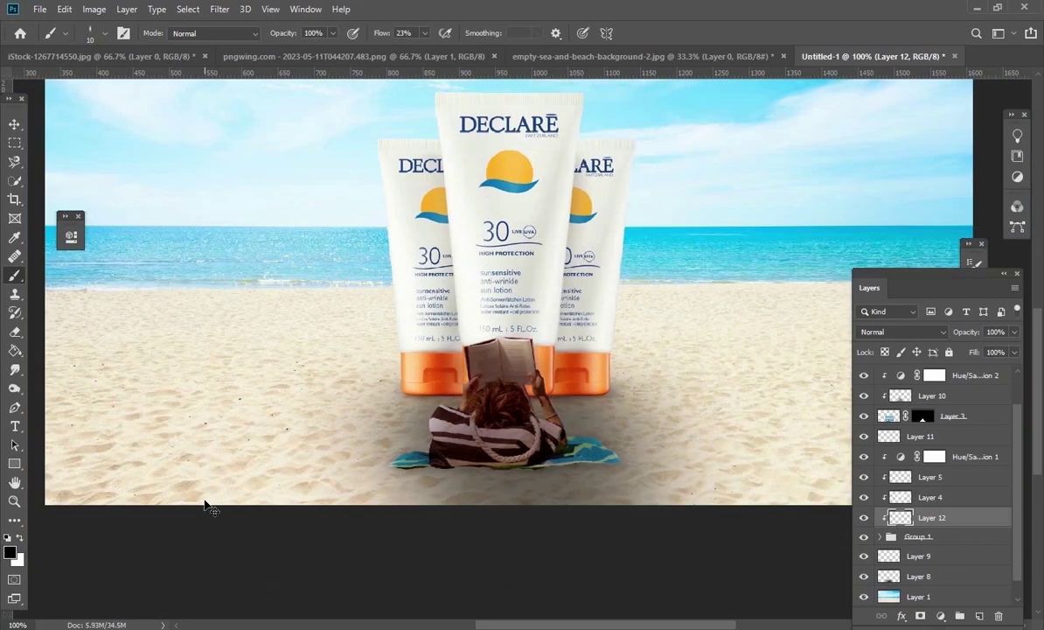
Select Layer 3's mask and zoom to 300% on the bag and towel edge
key("ctrl+minus")
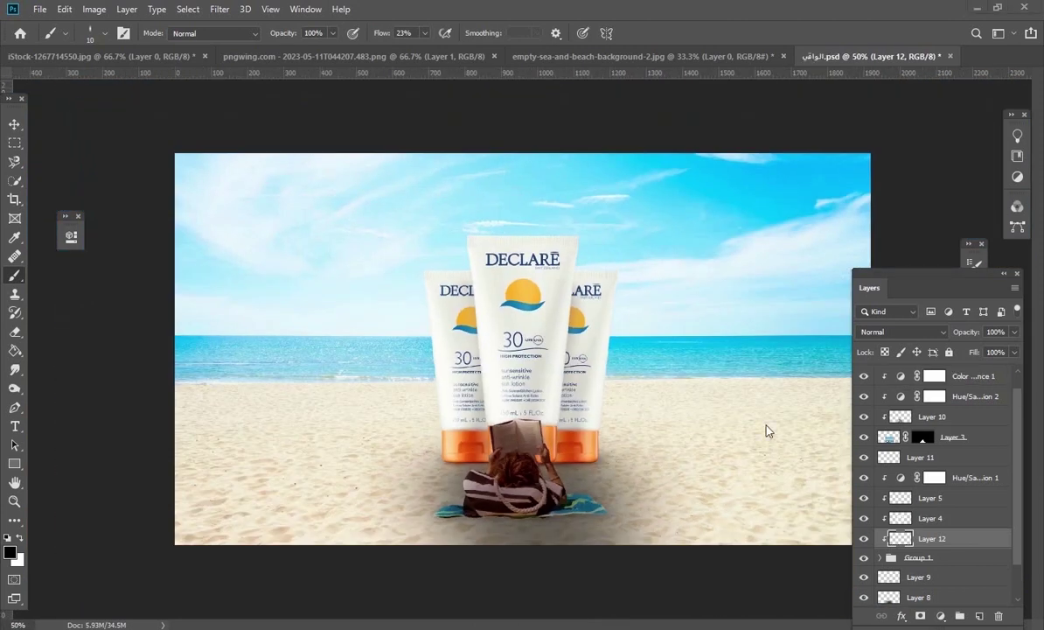
left_click(925, 443)
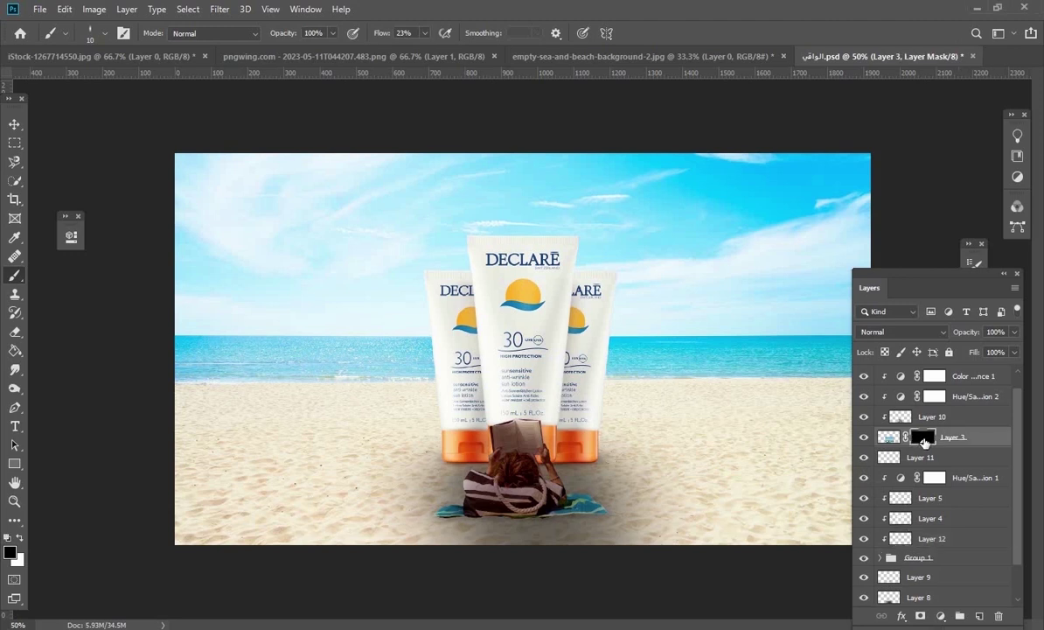
key("ctrl+plus")
key("ctrl+plus")
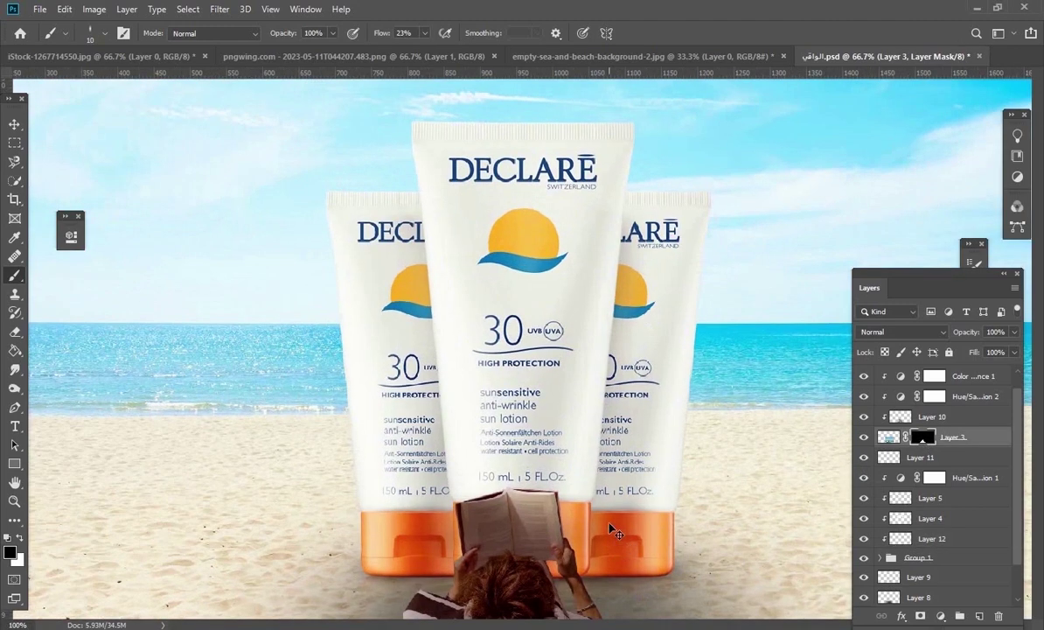
key("ctrl+plus")
key("ctrl+plus")
key("ctrl+plus")
scroll(609, 523, "down", 2)
scroll(613, 461, "down", 5)
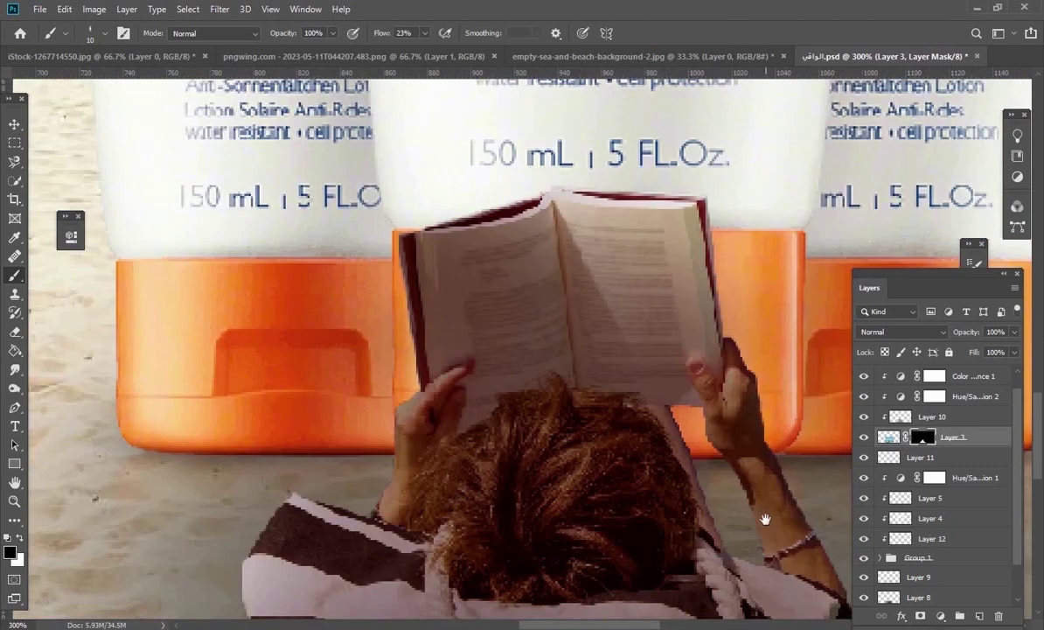
scroll(765, 517, "down", 1)
scroll(762, 534, "down", 3)
mouse_move(730, 367)
left_mouse_down()
mouse_move(695, 298)
mouse_move(599, 285)
left_mouse_up()
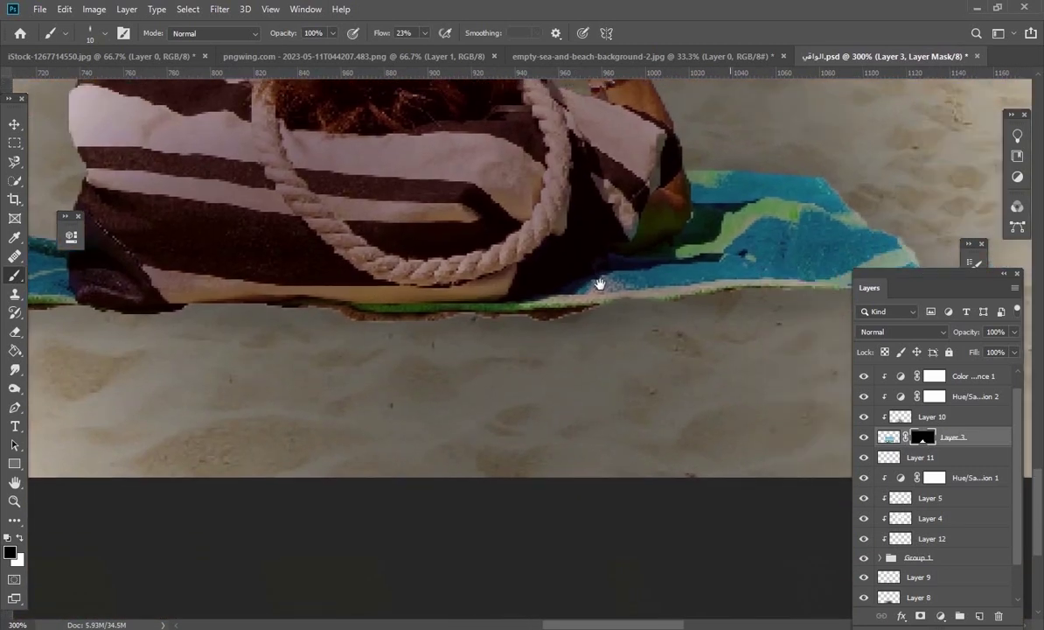
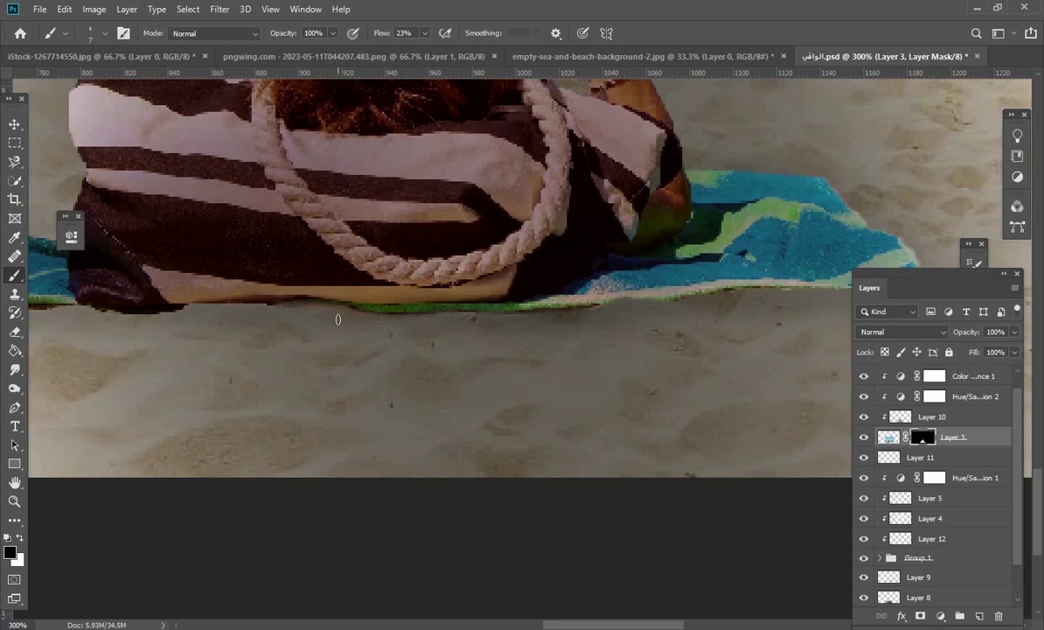
Zoom out to 66.7% and hide the reading woman (Layer 3) and the Layer 11 shading
scroll(337, 319, "down", 2)
scroll(341, 323, "down", 2)
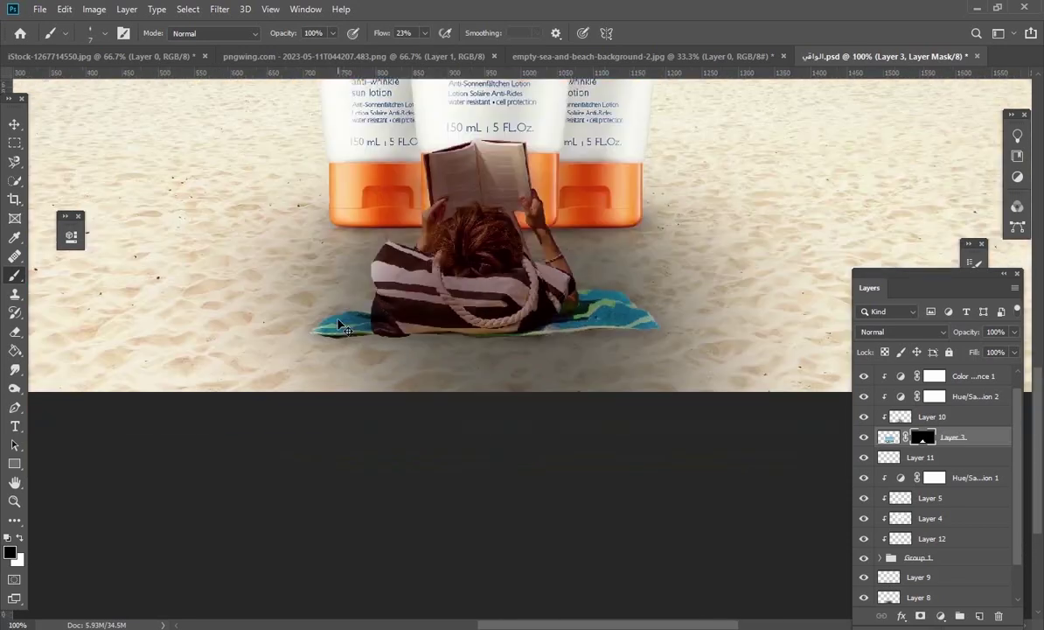
scroll(341, 328, "down", 1)
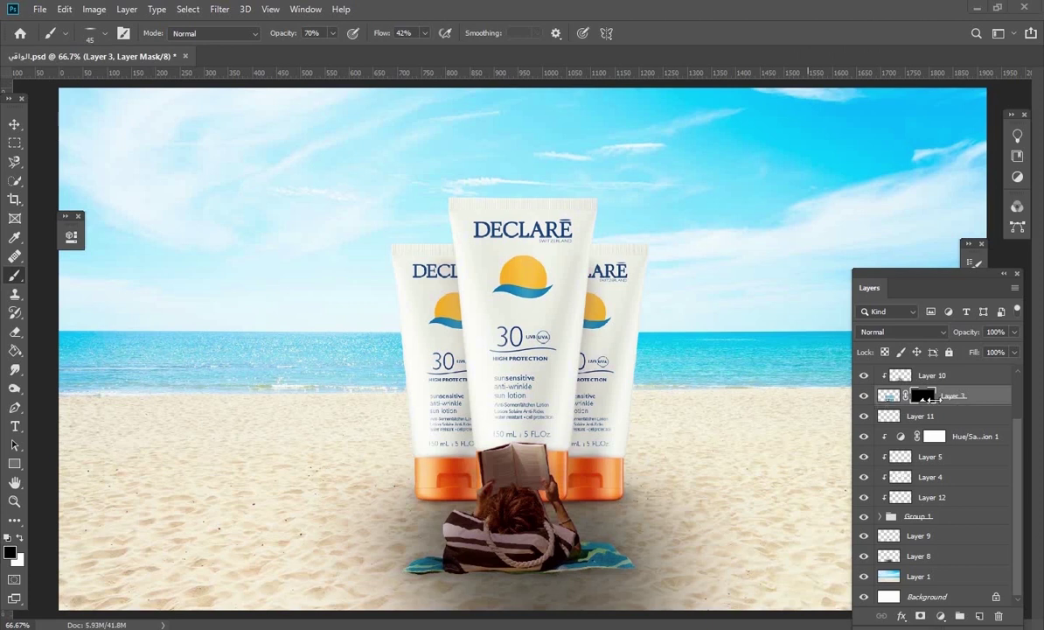
left_click(865, 397)
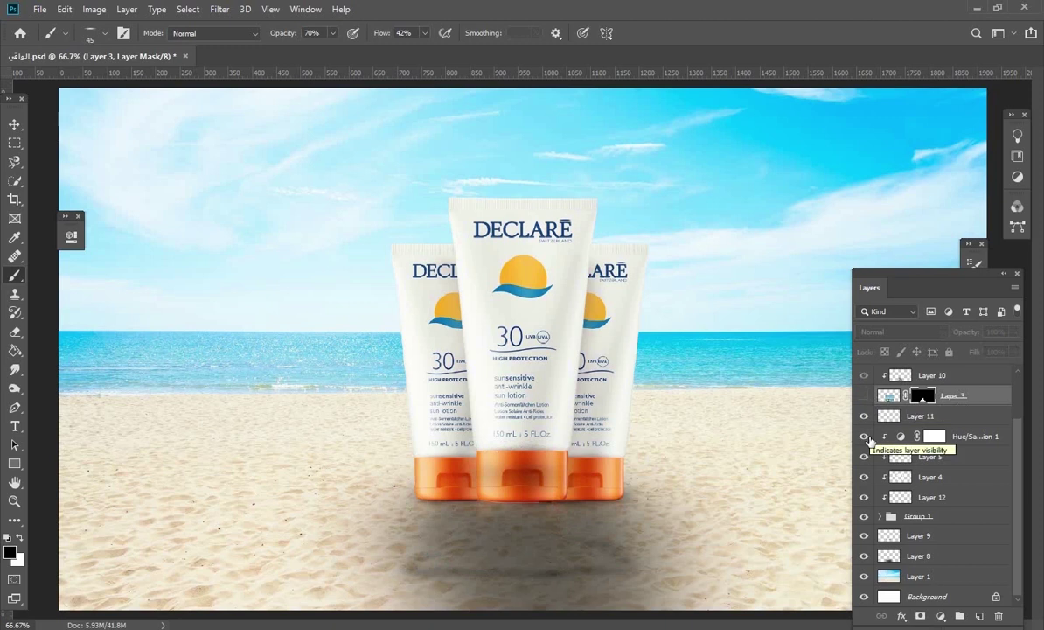
left_click(865, 418)
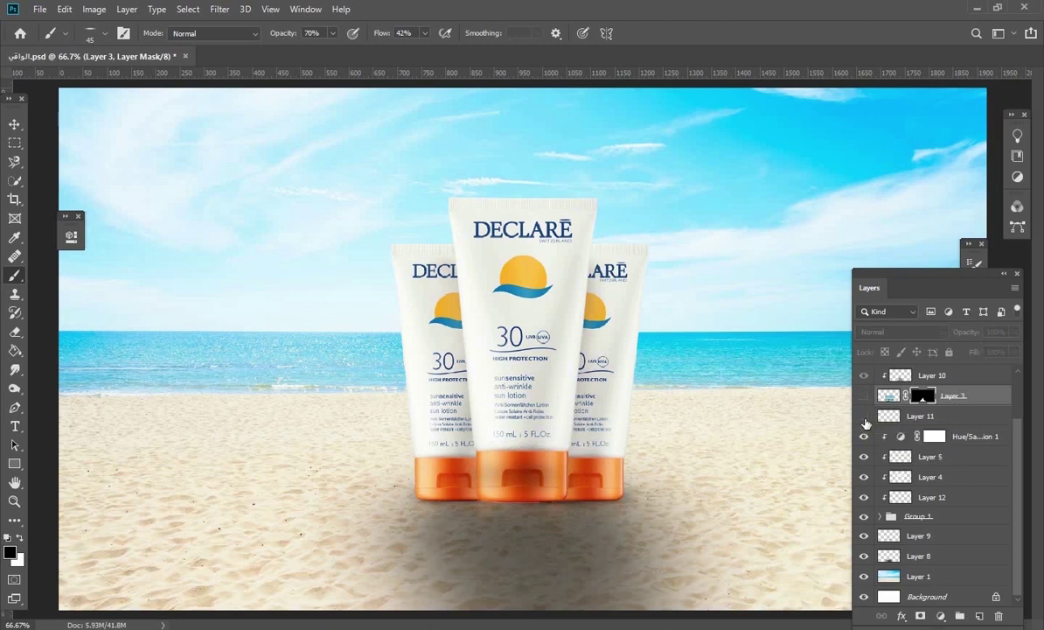
Expand Group 1 and briefly hide Layer 2 to identify the middle tube's layer
left_click(881, 516)
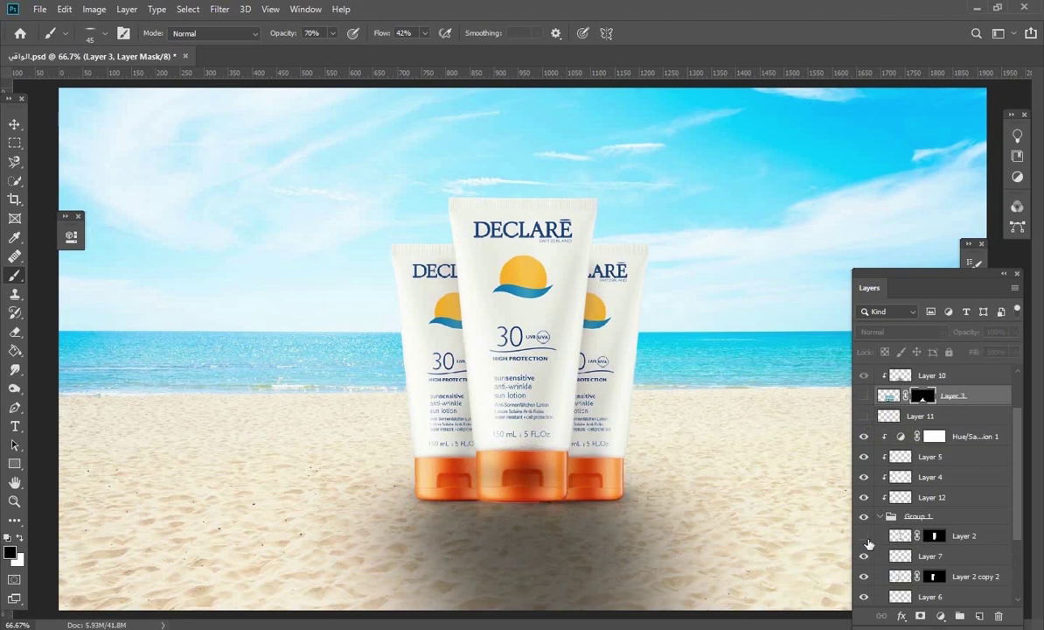
left_click(865, 538)
left_click(866, 538)
left_click(933, 537)
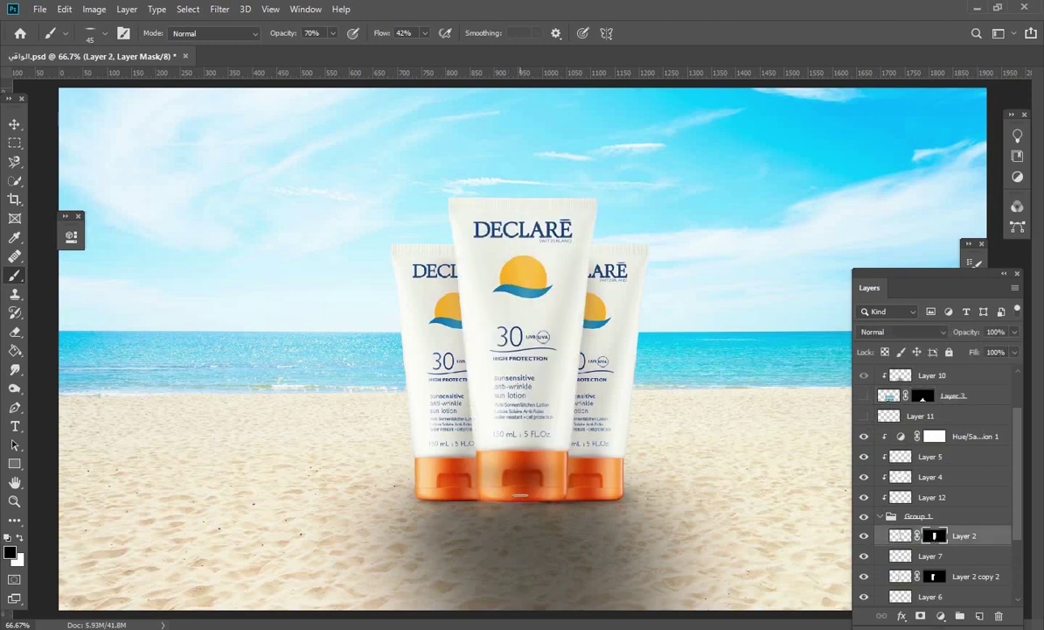
key("ctrl+plus")
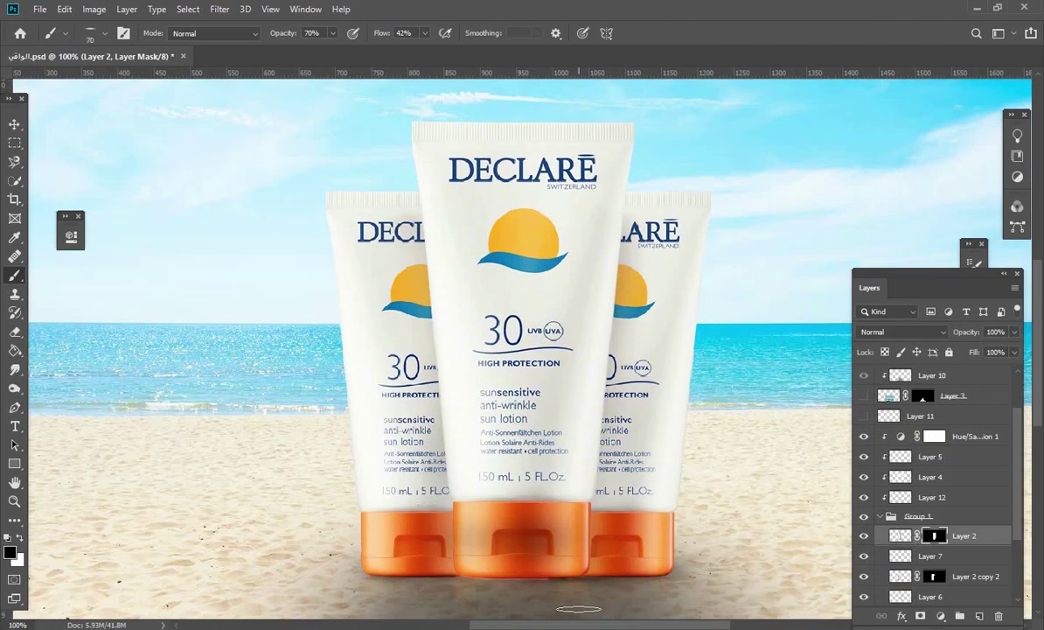
key("bracketright")
key("bracketright")
key("bracketright")
left_click(864, 579)
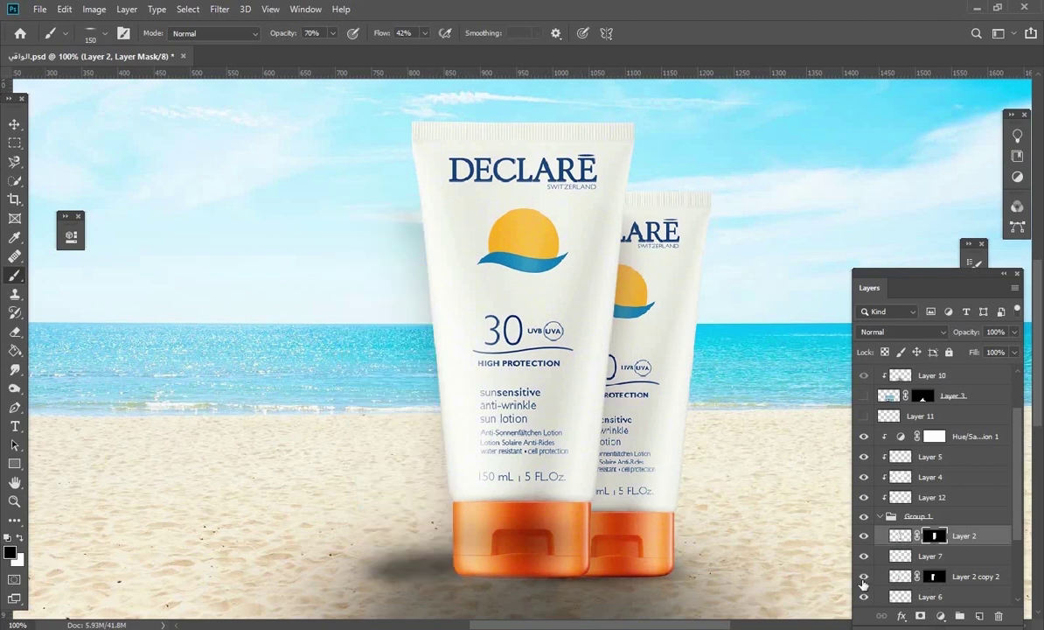
left_click(863, 577)
left_click(934, 577)
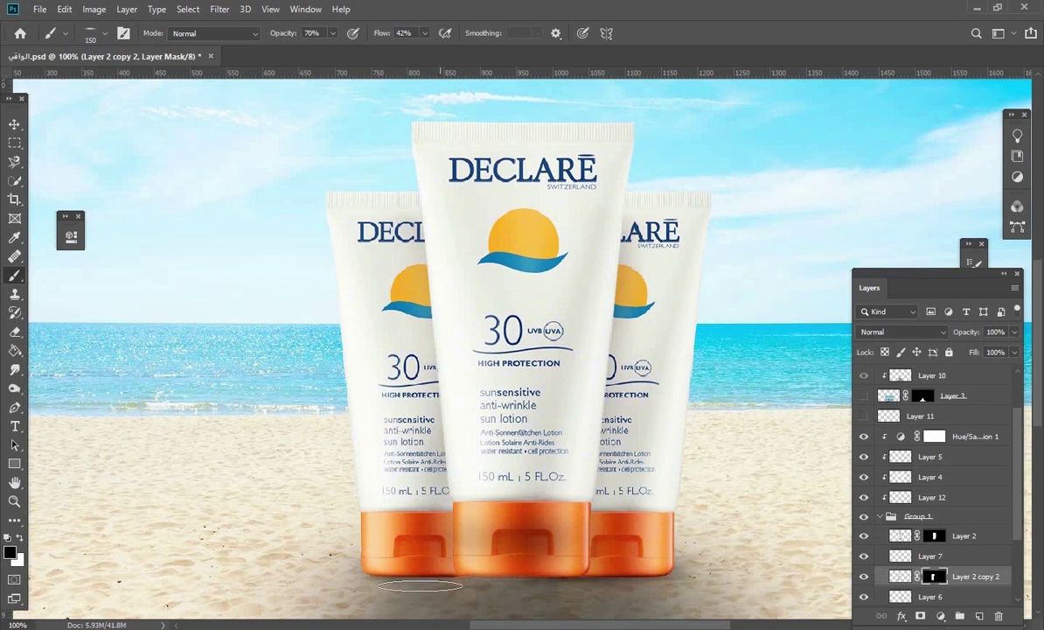
Zoom to 200% and target the tube masks, briefly hiding Layer 2 copy to identify the right tube
left_click(934, 536)
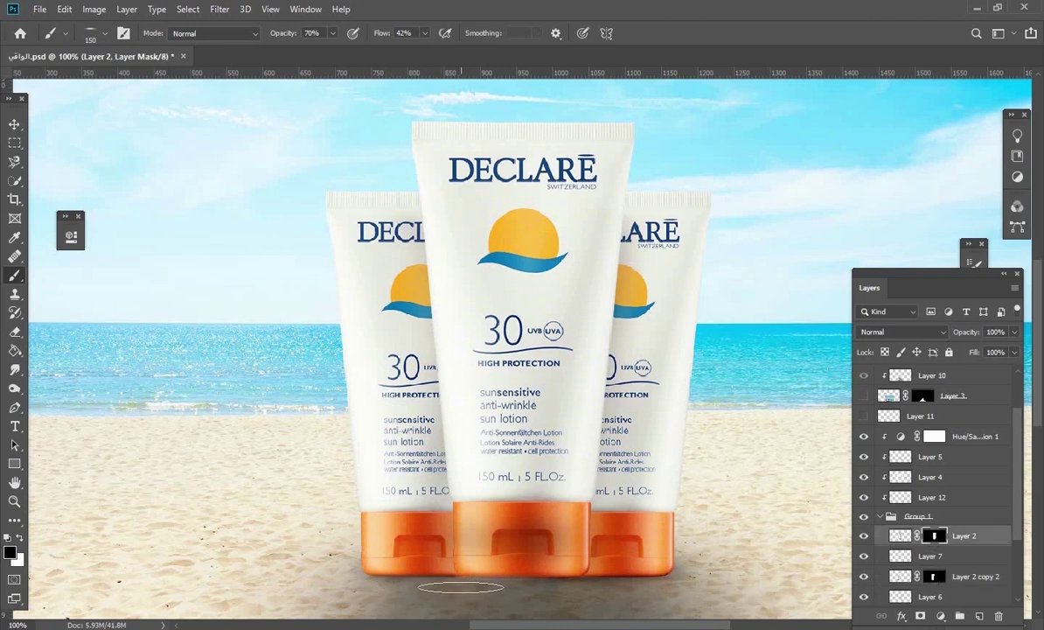
key("ctrl+plus")
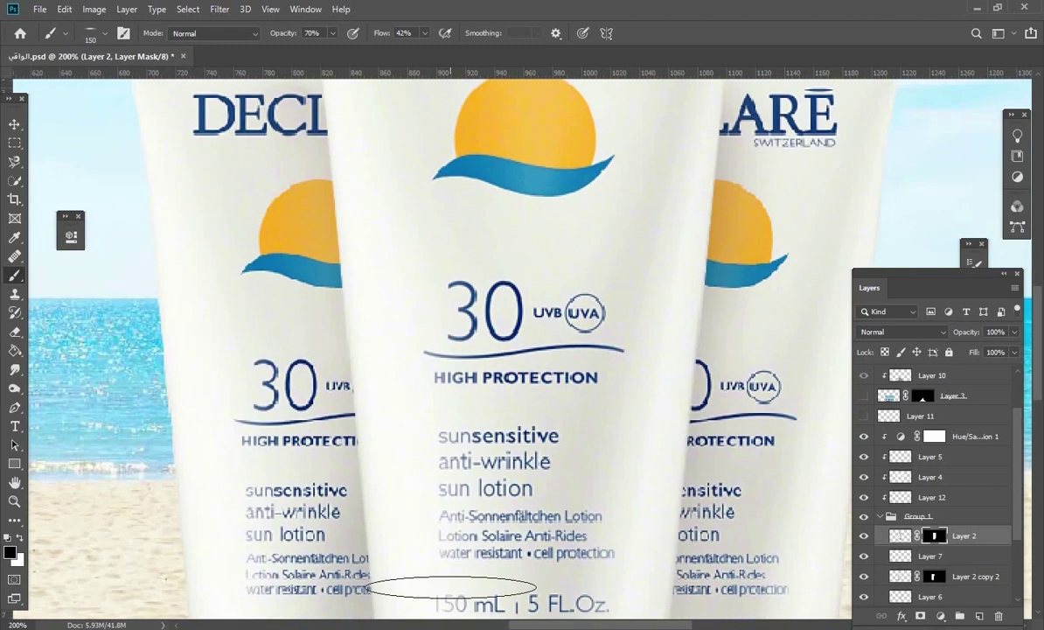
scroll(450, 588, "down", 5)
scroll(459, 516, "down", 1)
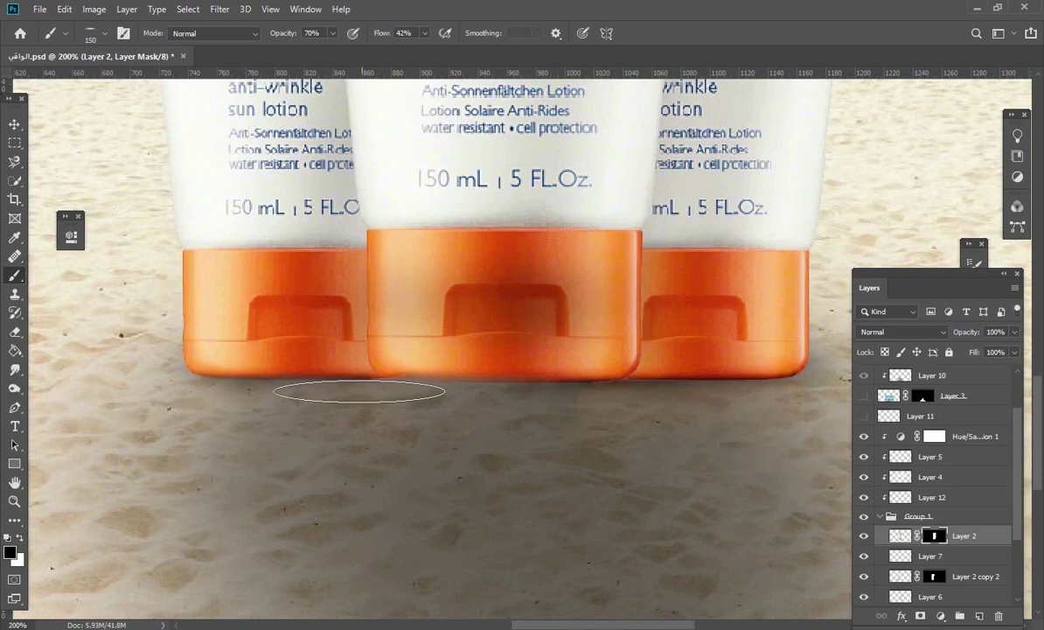
scroll(1021, 513, "down", 3)
left_click(940, 560)
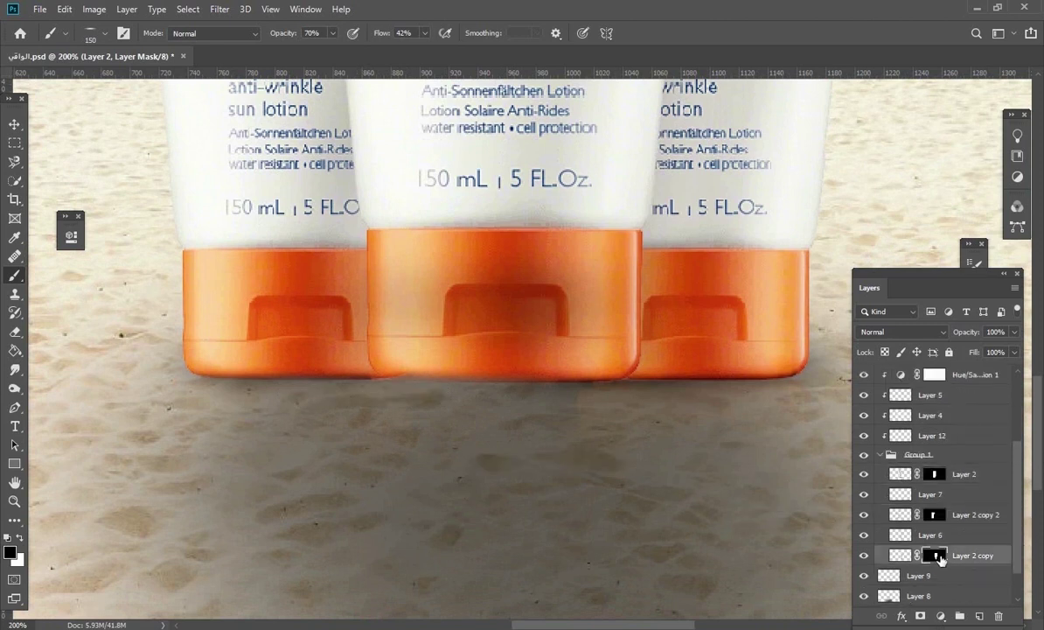
left_click(866, 557)
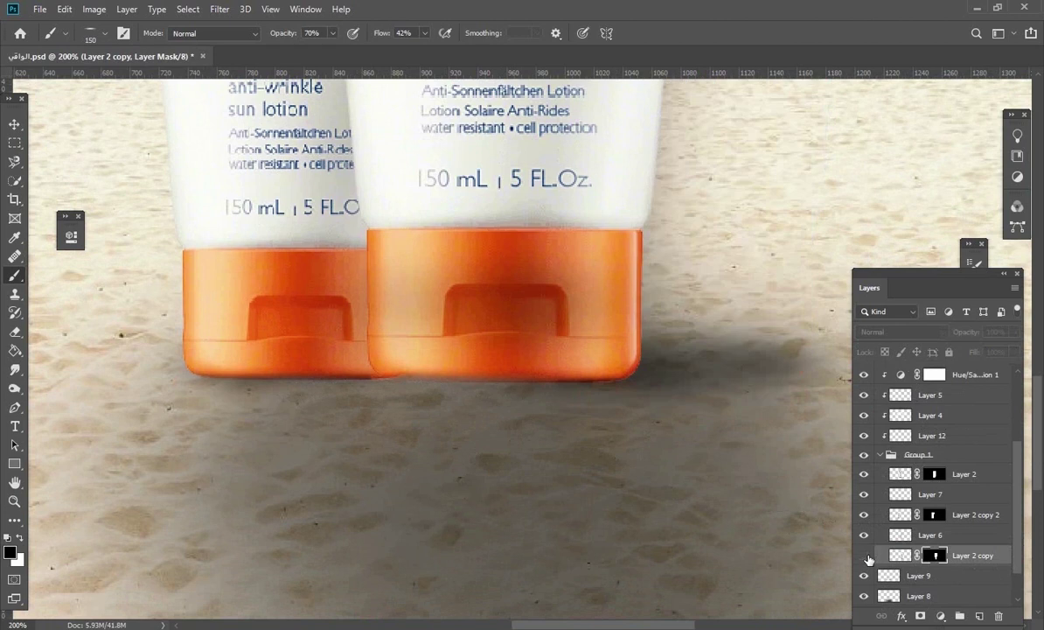
left_click(866, 557)
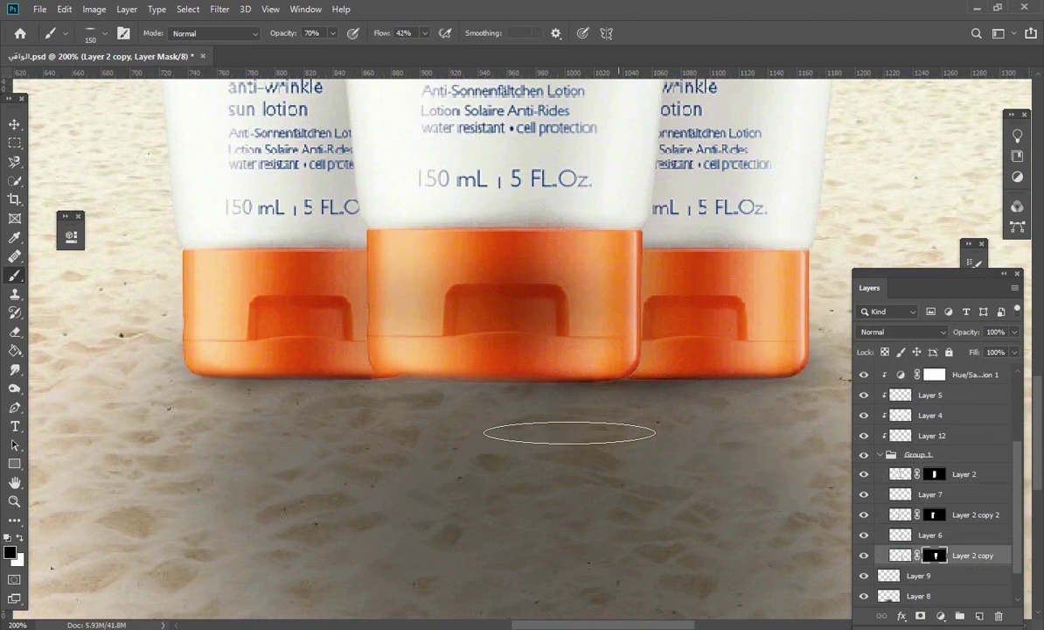
Zoom back out to 66.7% and show Layer 11's shading again
scroll(559, 557, "down", 1)
scroll(560, 557, "down", 1)
scroll(560, 557, "down", 1)
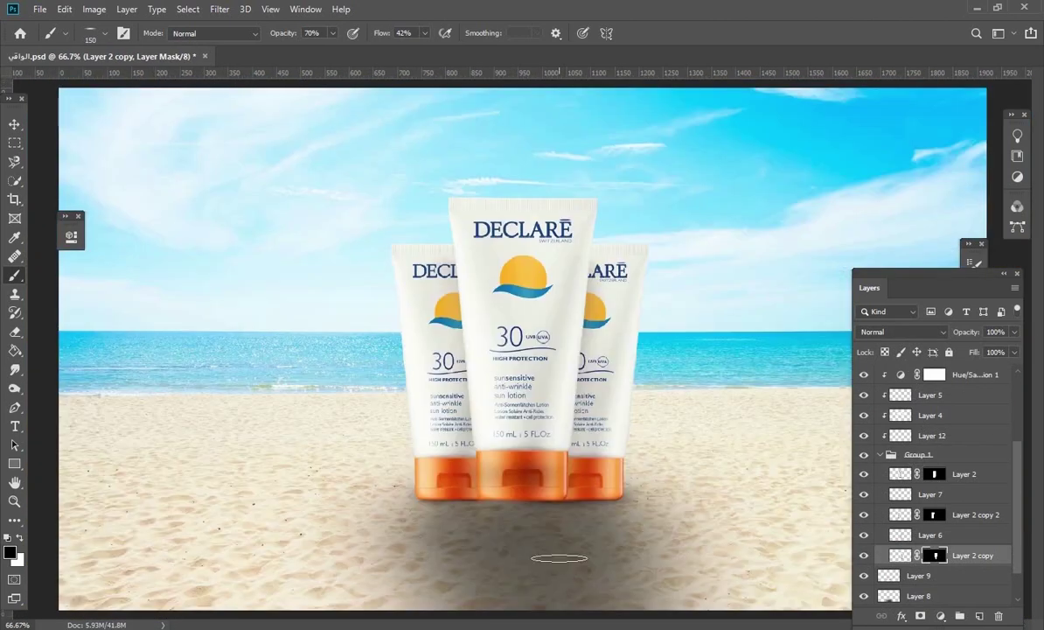
scroll(1020, 444, "up", 2)
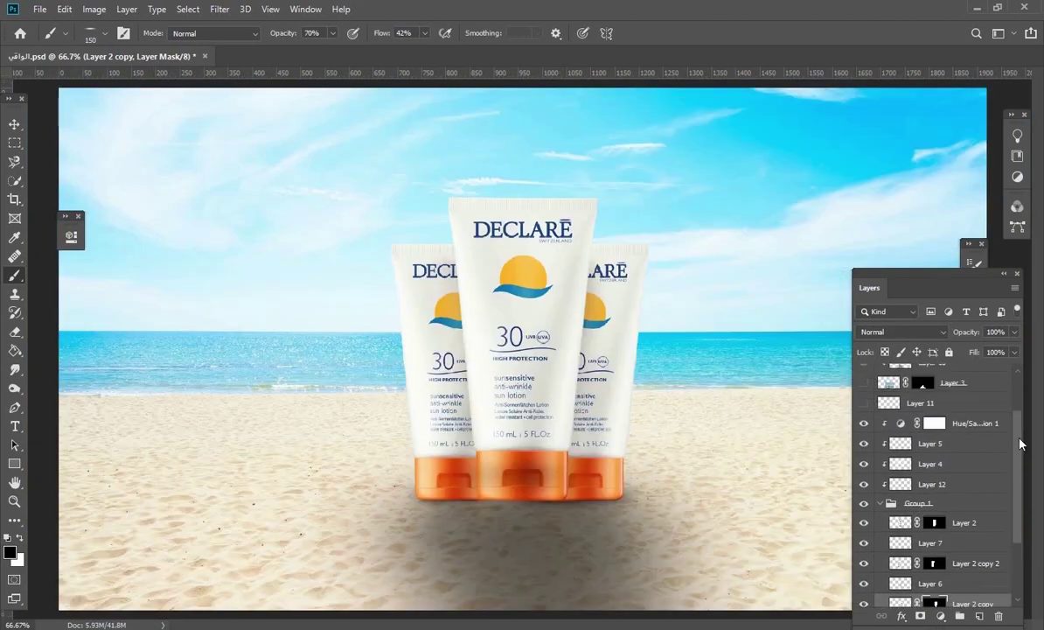
scroll(1020, 444, "up", 2)
left_click(865, 440)
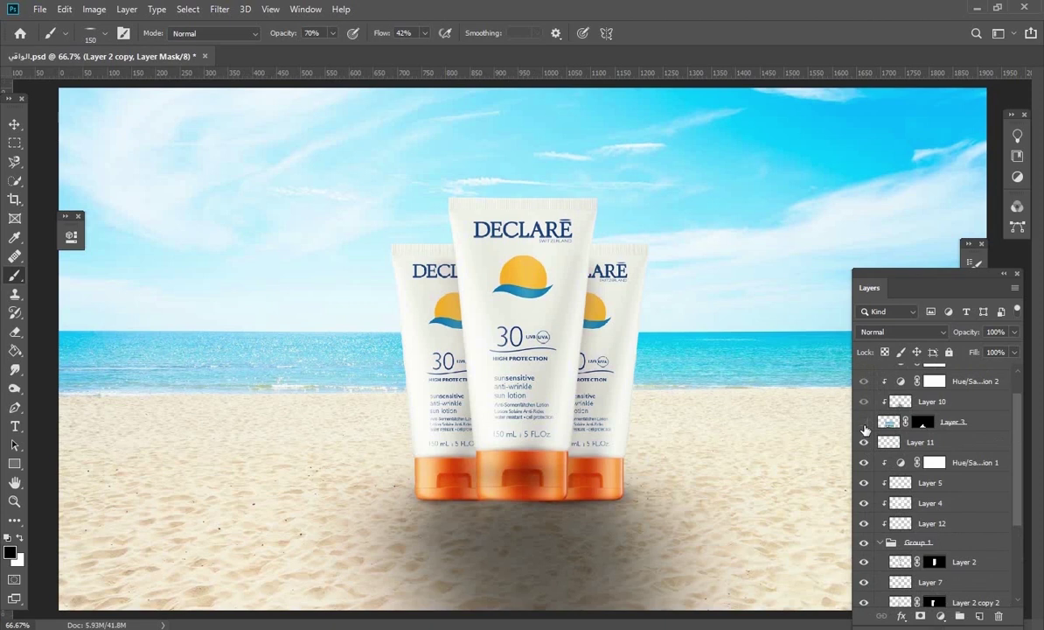
Show the reading woman again and add Layer 13 clipped to the middle tube's Layer 2
left_click(864, 422)
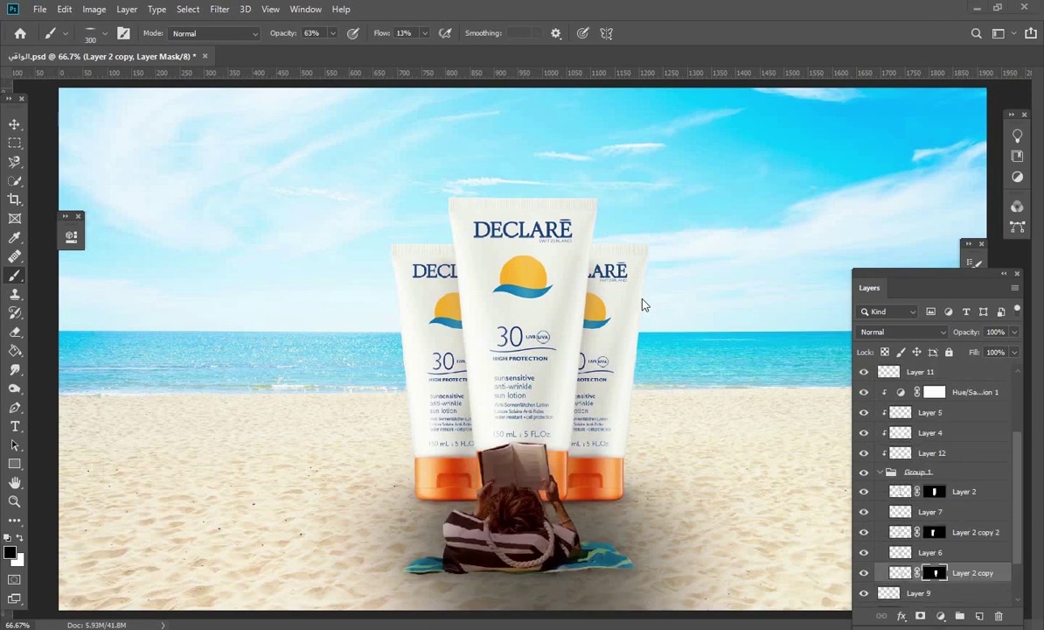
left_click(973, 493)
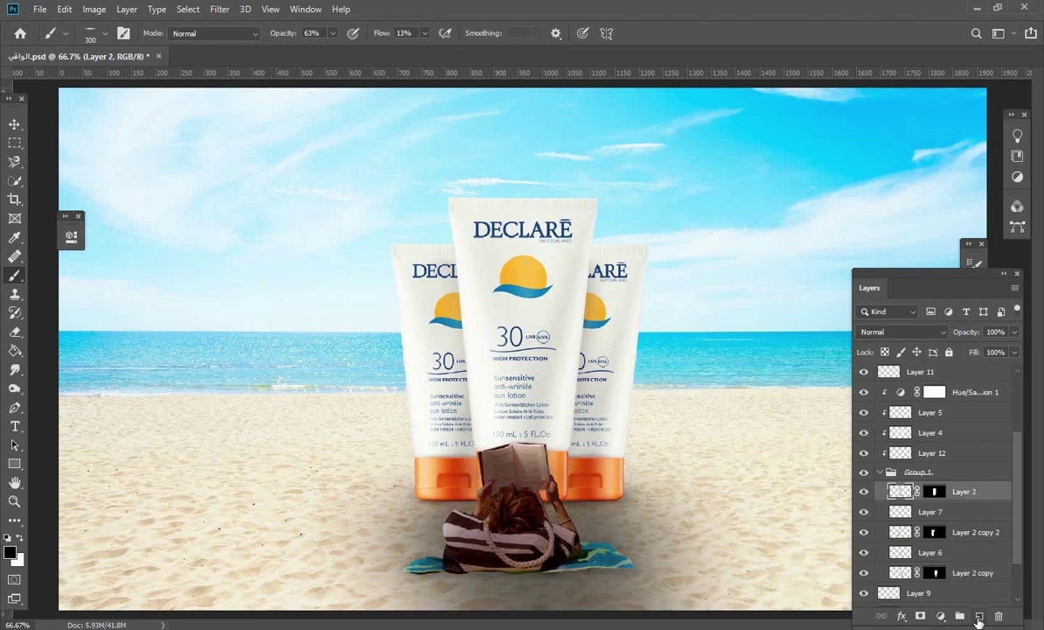
left_click(980, 617)
right_click(986, 496)
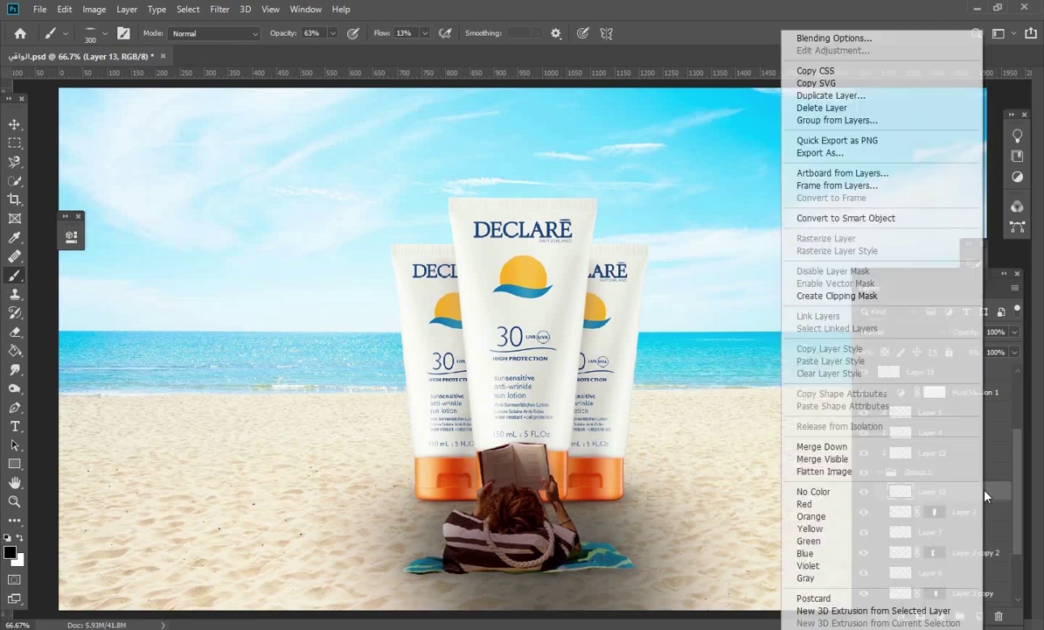
left_click(839, 296)
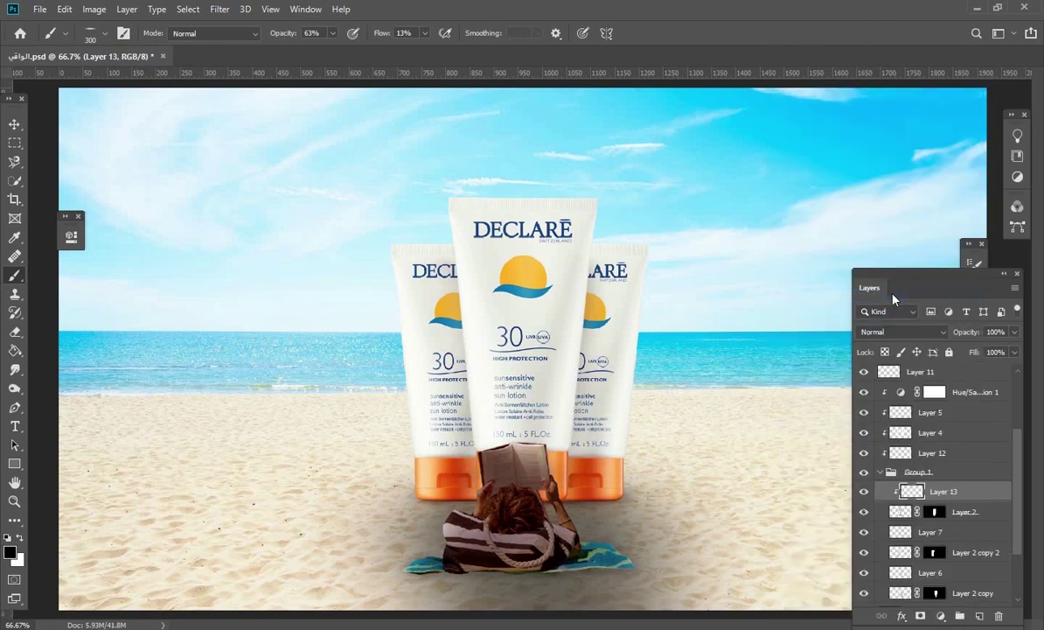
Set the brush to a flattened, angled soft tip at 150 px
left_click(89, 34)
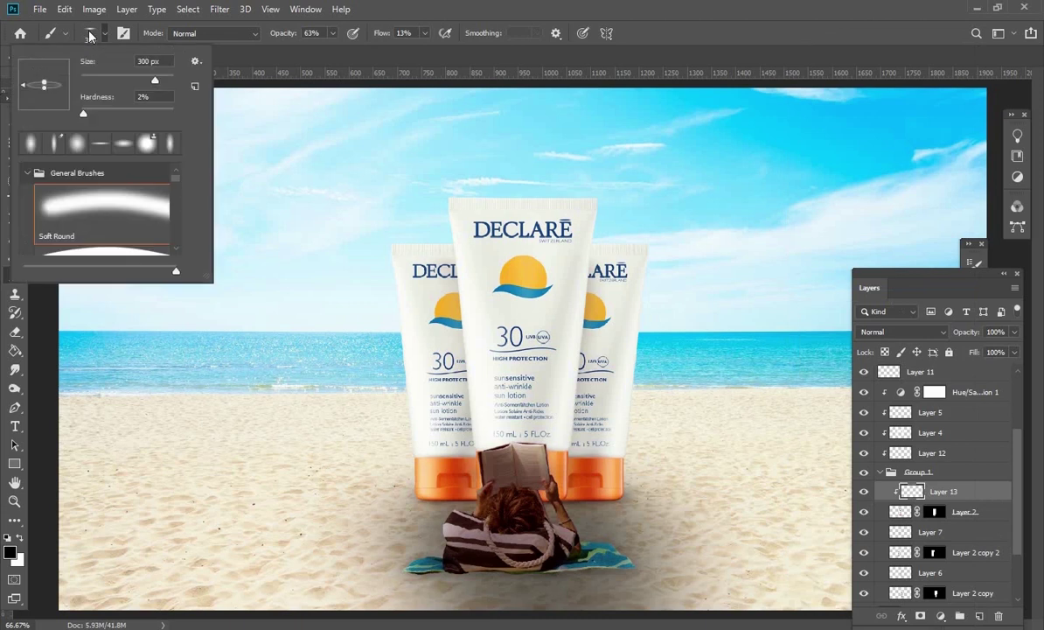
mouse_move(24, 87)
left_mouse_down()
mouse_move(46, 69)
mouse_move(52, 85)
left_mouse_up()
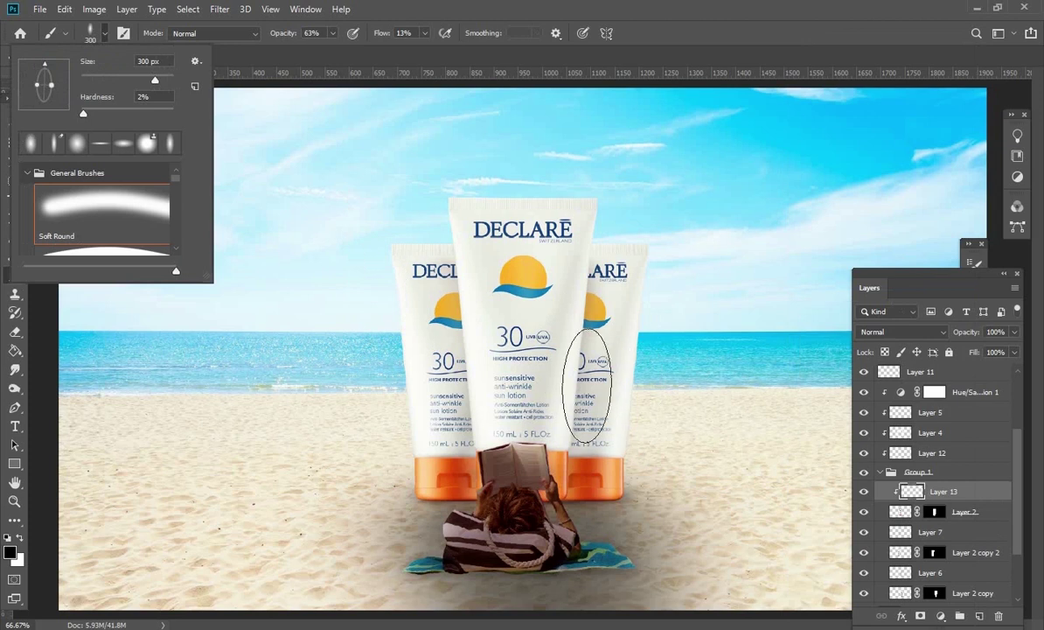
key("Return")
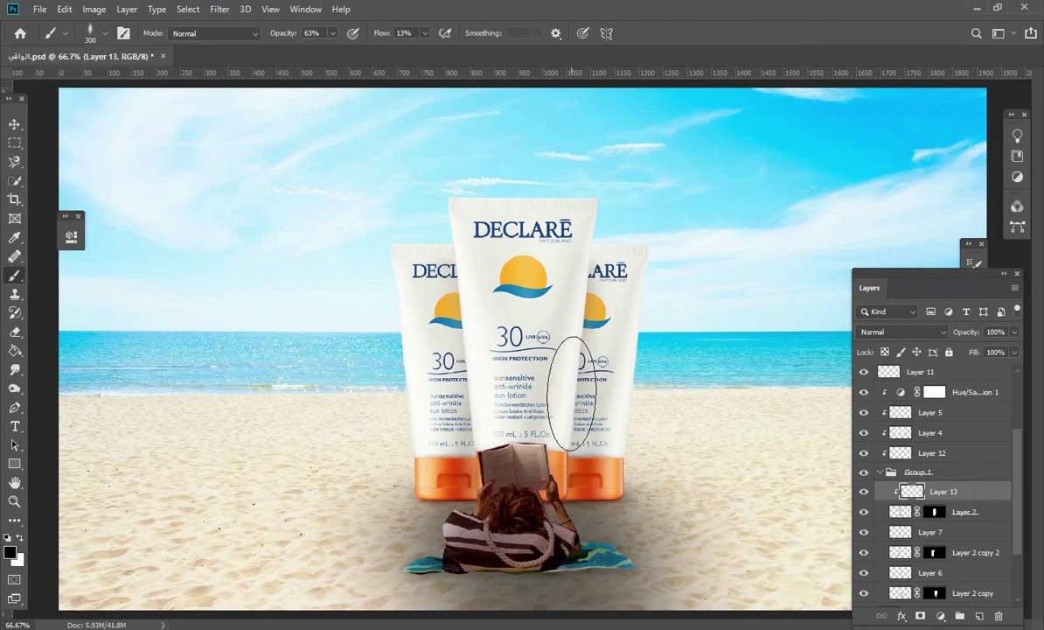
key("bracketleft")
key("bracketleft")
key("bracketleft")
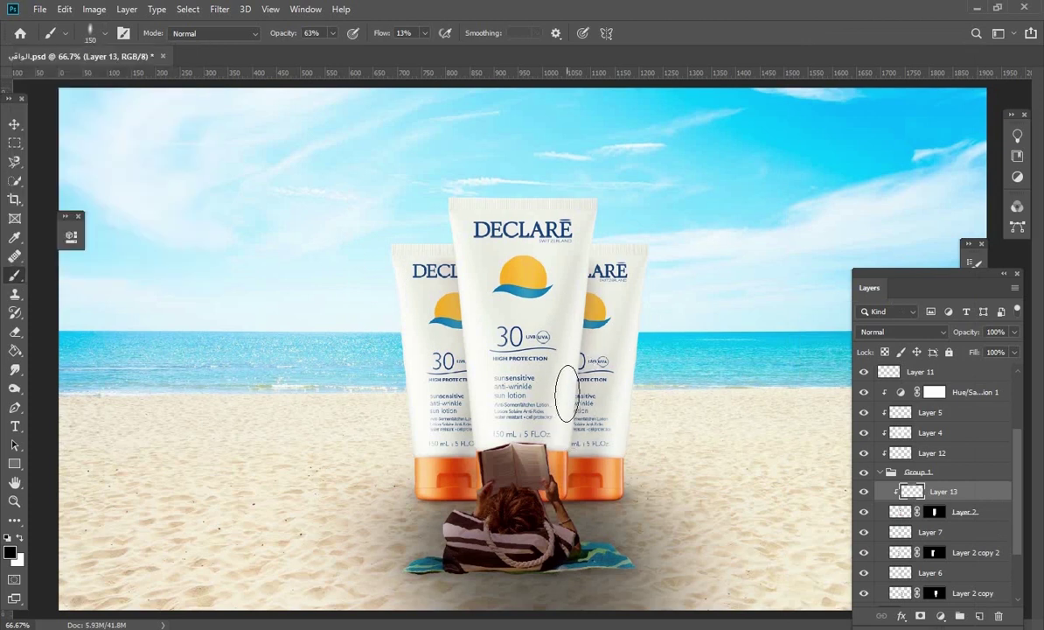
key("bracketleft")
key("bracketleft")
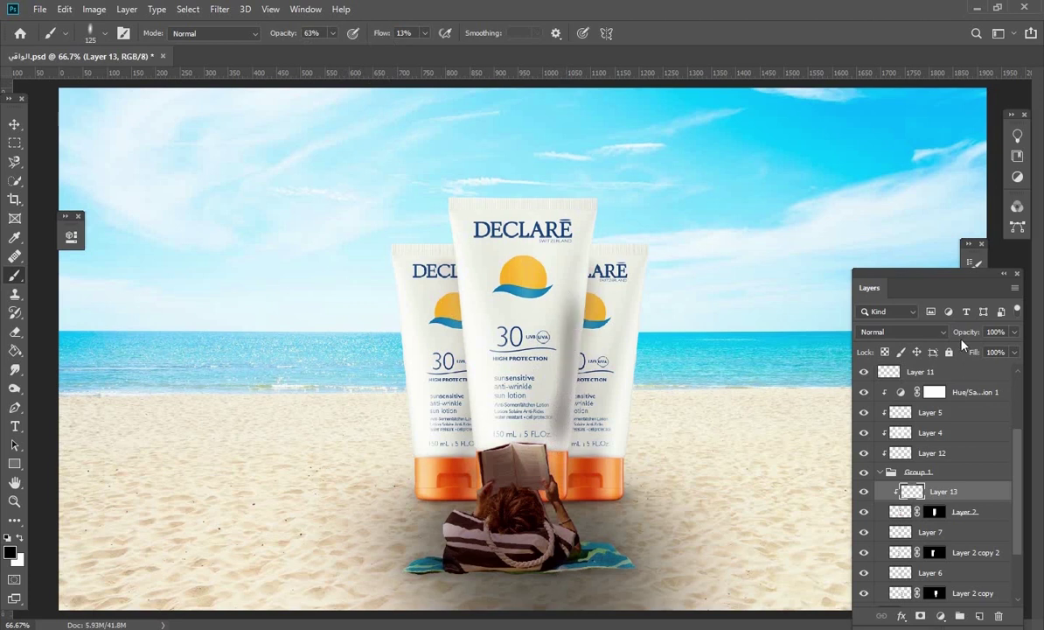
Set Layer 13 to Overlay, zoom to 100% and resize the brush for shading the centre tube
left_click(914, 331)
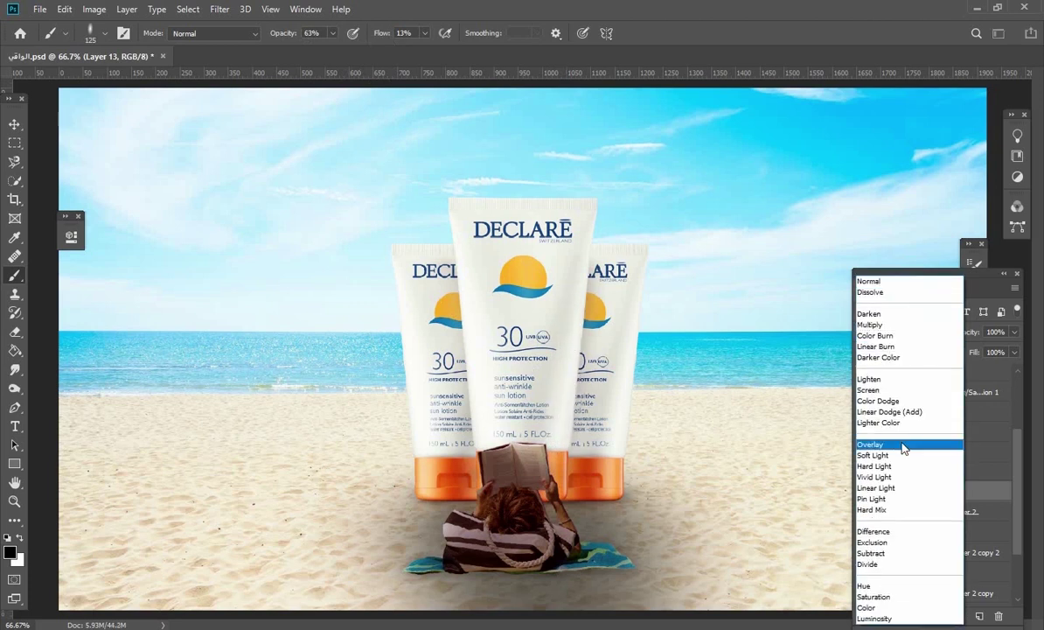
left_click(903, 446)
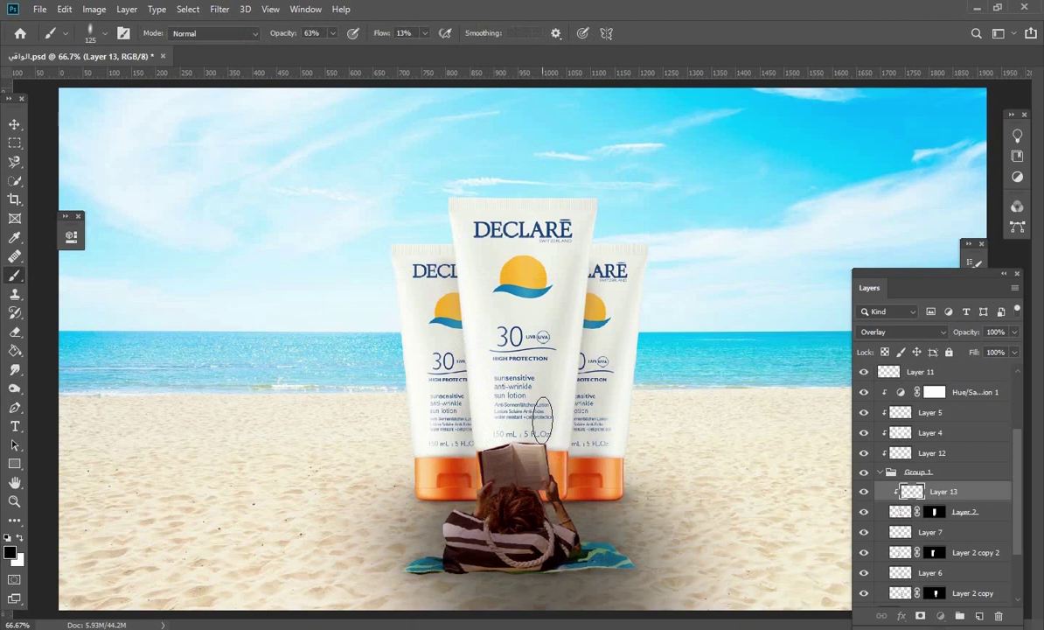
key("bracketleft")
key("bracketleft")
key("bracketleft")
key("bracketleft")
key("bracketleft")
key("ctrl+plus")
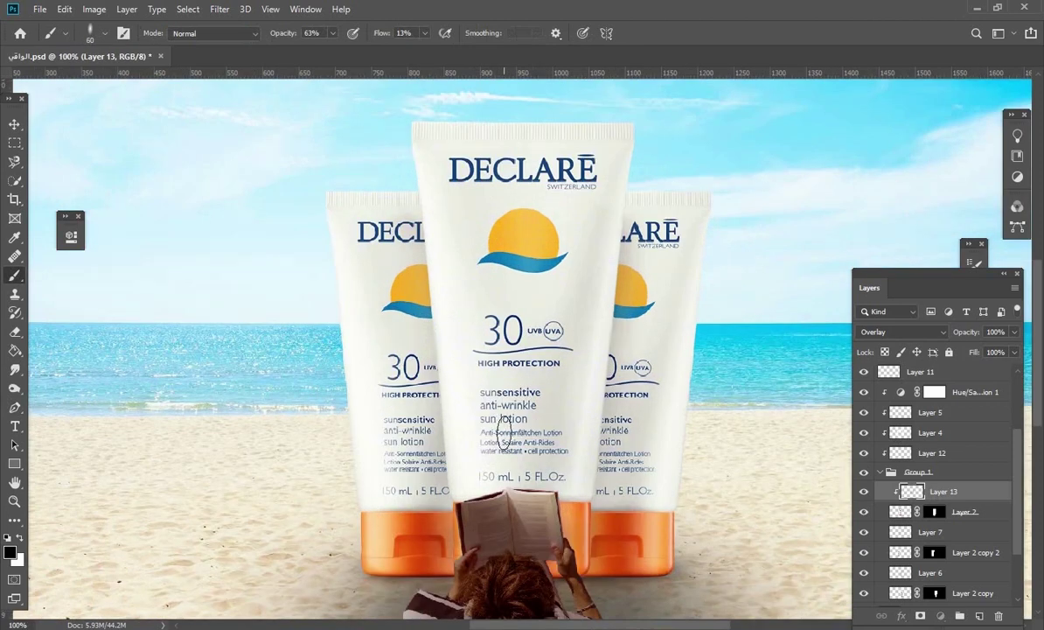
key("bracketleft")
key("bracketright")
key("bracketright")
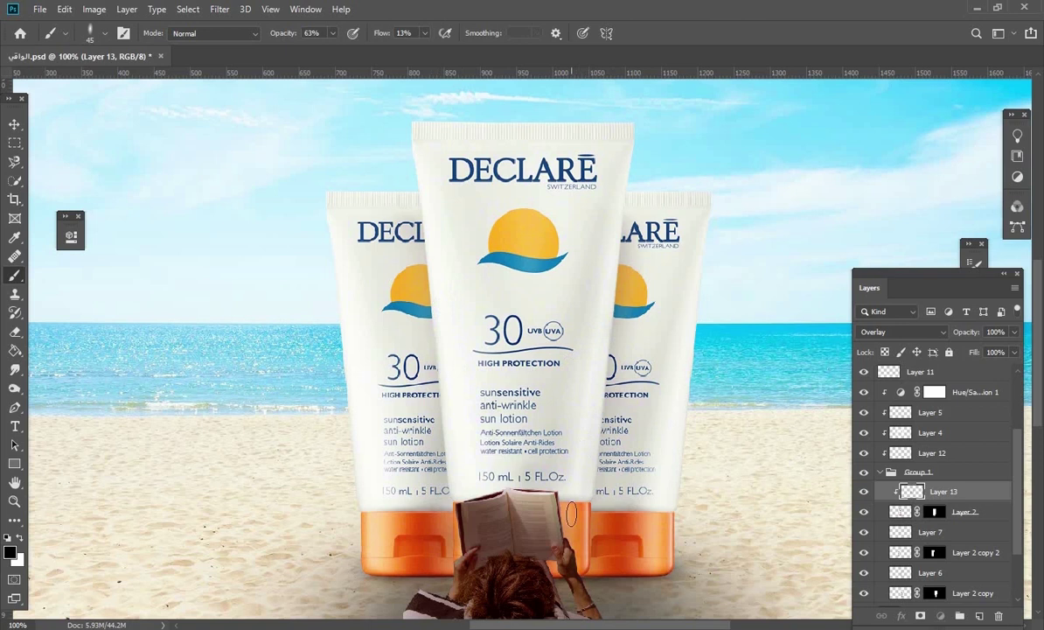
Toggle Layer 13 off and on repeatedly to compare the shaded and unshaded tube
left_click(864, 492)
left_click(865, 492)
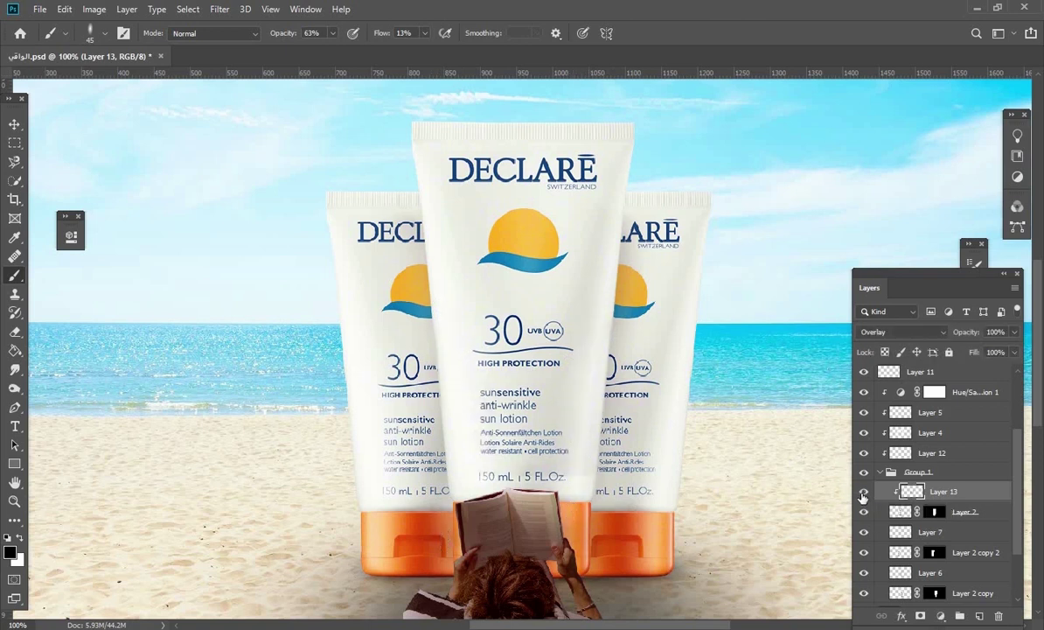
left_click(864, 492)
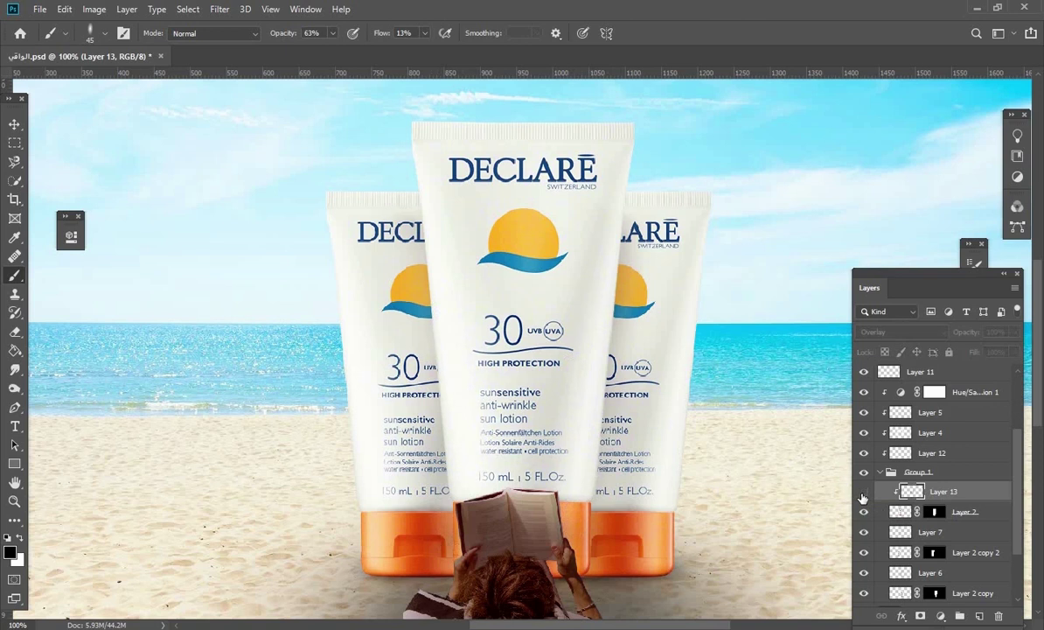
left_click(864, 492)
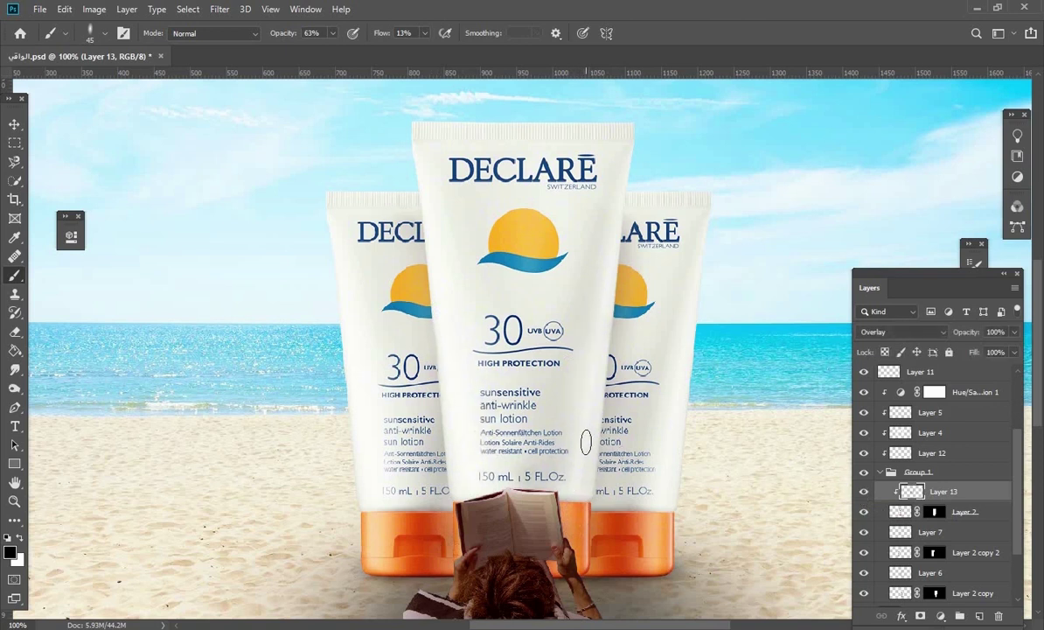
left_click(866, 495)
left_click(866, 493)
Select Layer 2 copy 2, briefly hiding it to confirm it is the left tube
left_click(980, 554)
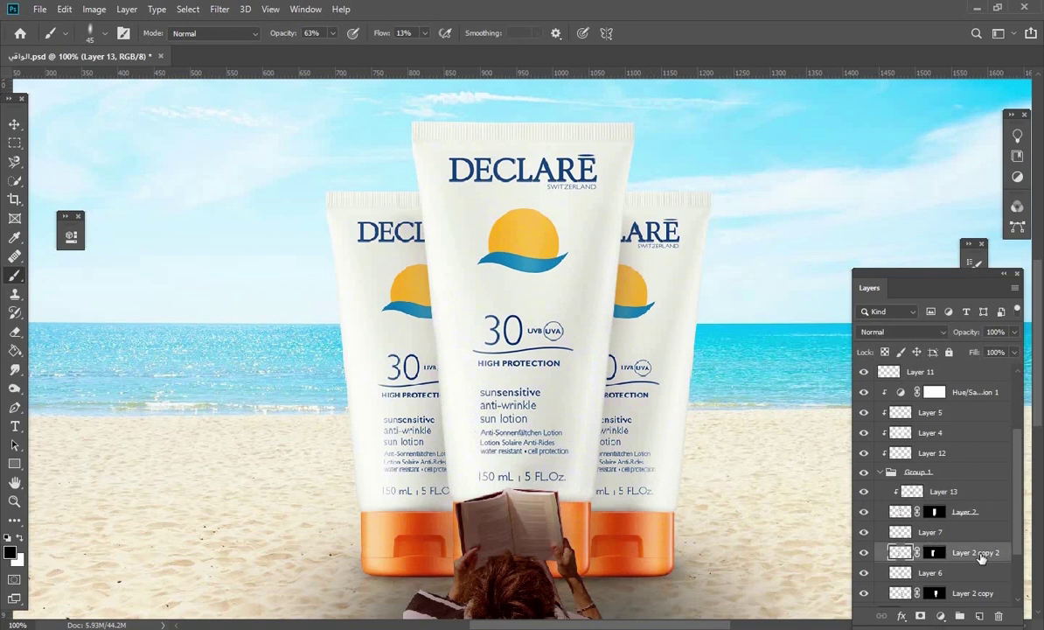
left_click(863, 554)
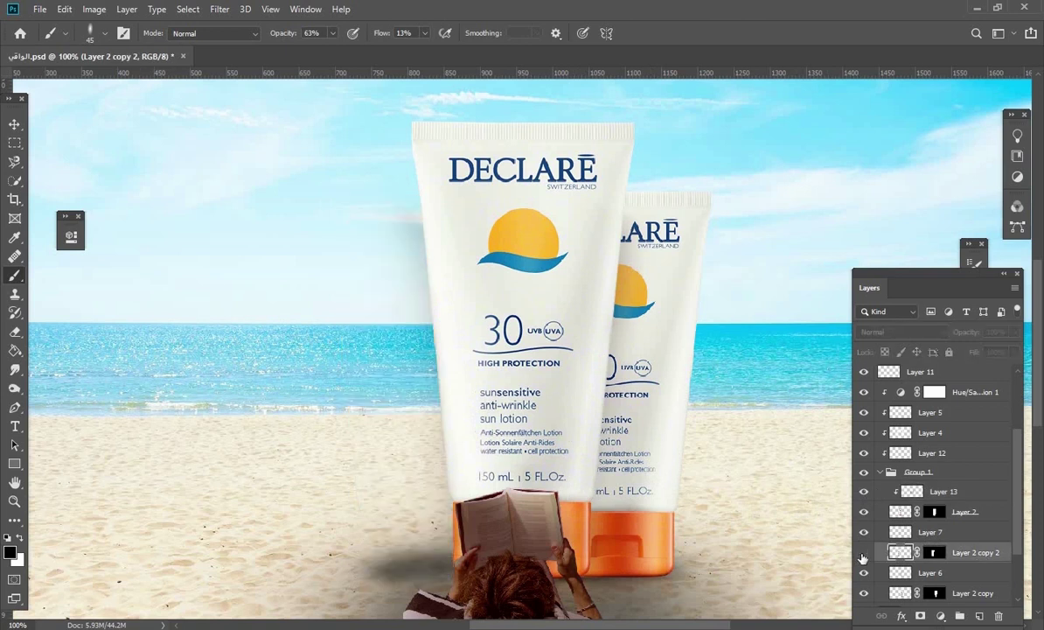
left_click(863, 554)
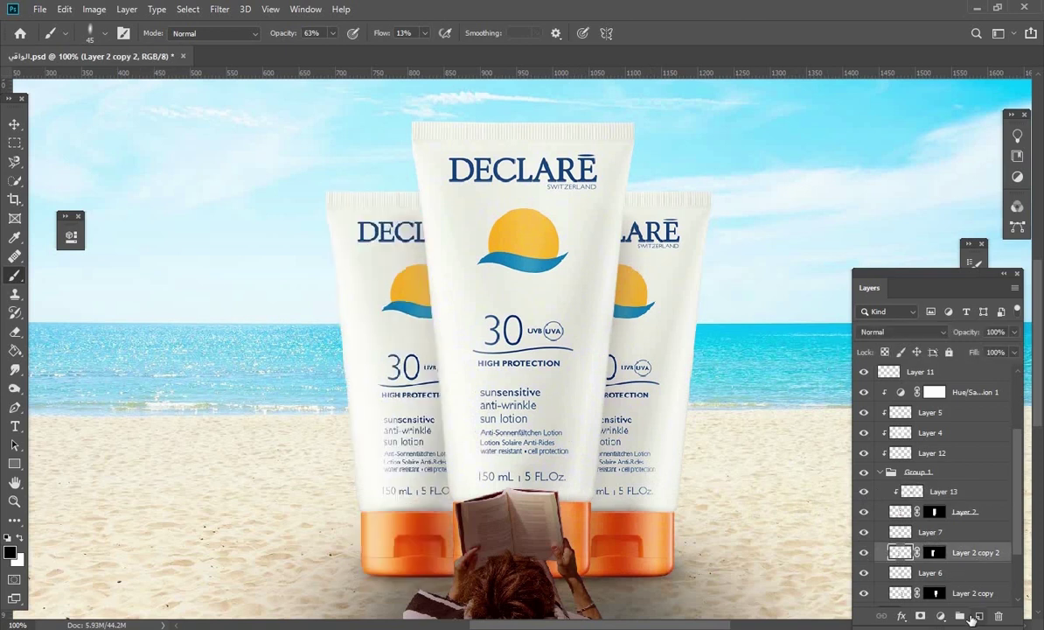
Add Layer 14 clipped to the left tube and paint dark shading on its orange cap with a 60 px brush
left_click(980, 617)
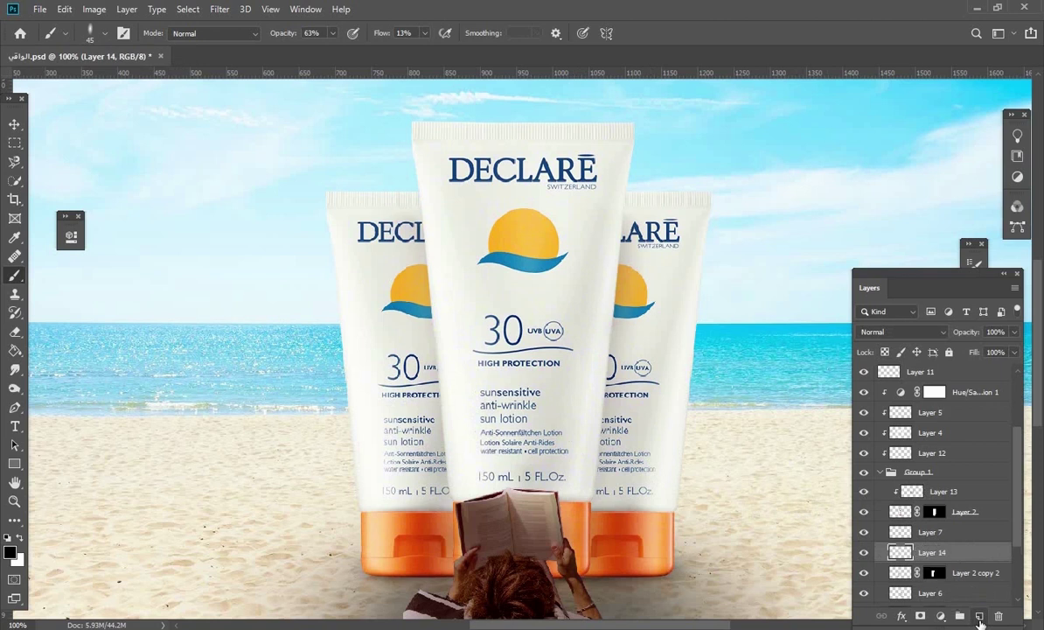
right_click(974, 558)
left_click(870, 297)
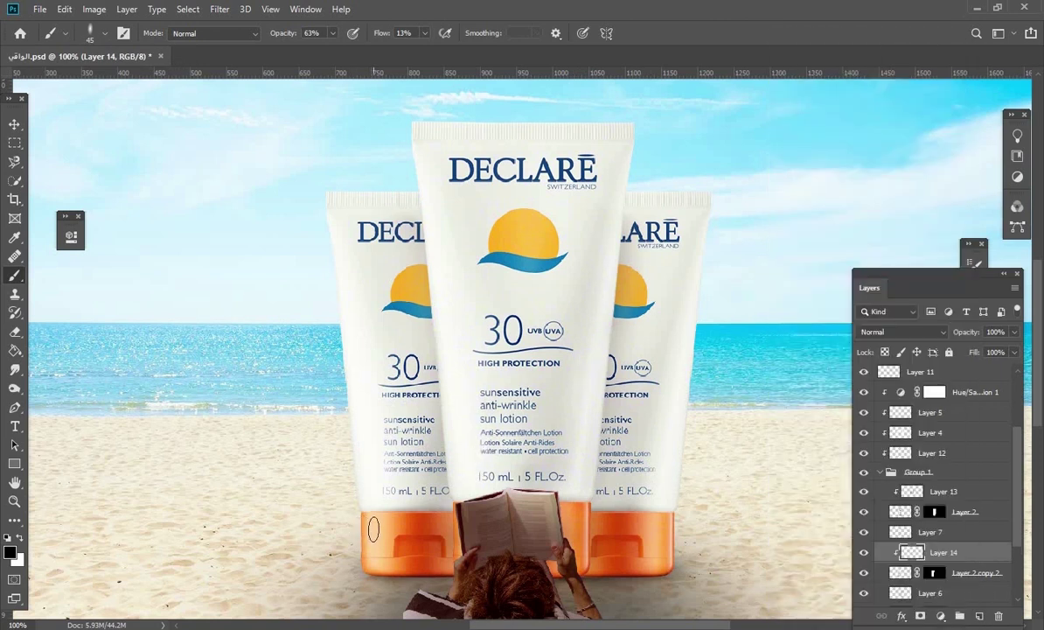
key("bracketright")
key("bracketright")
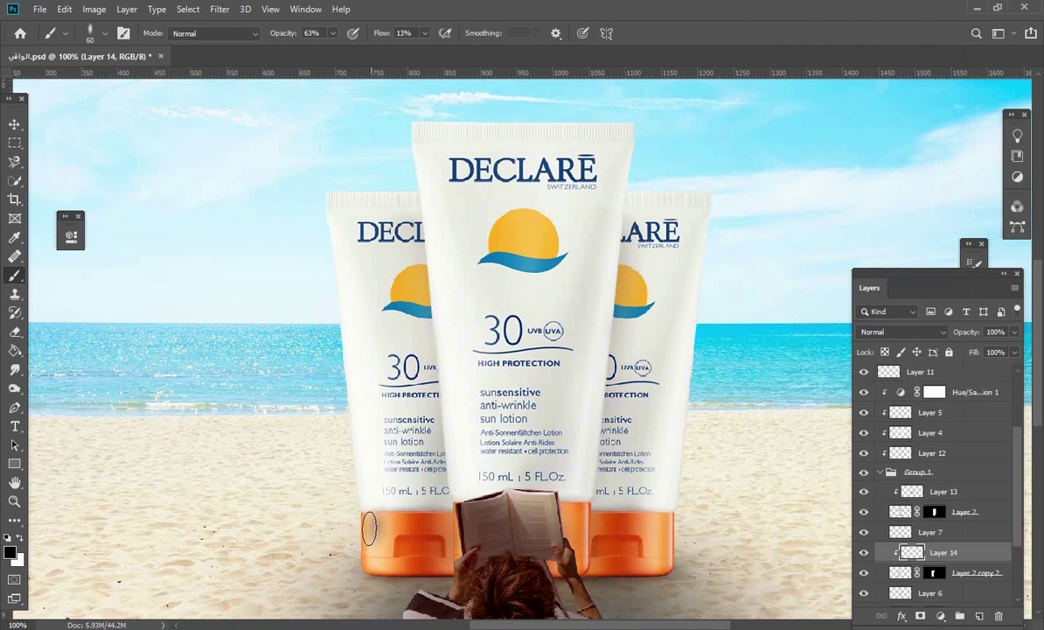
left_click_drag(371, 527, 374, 552)
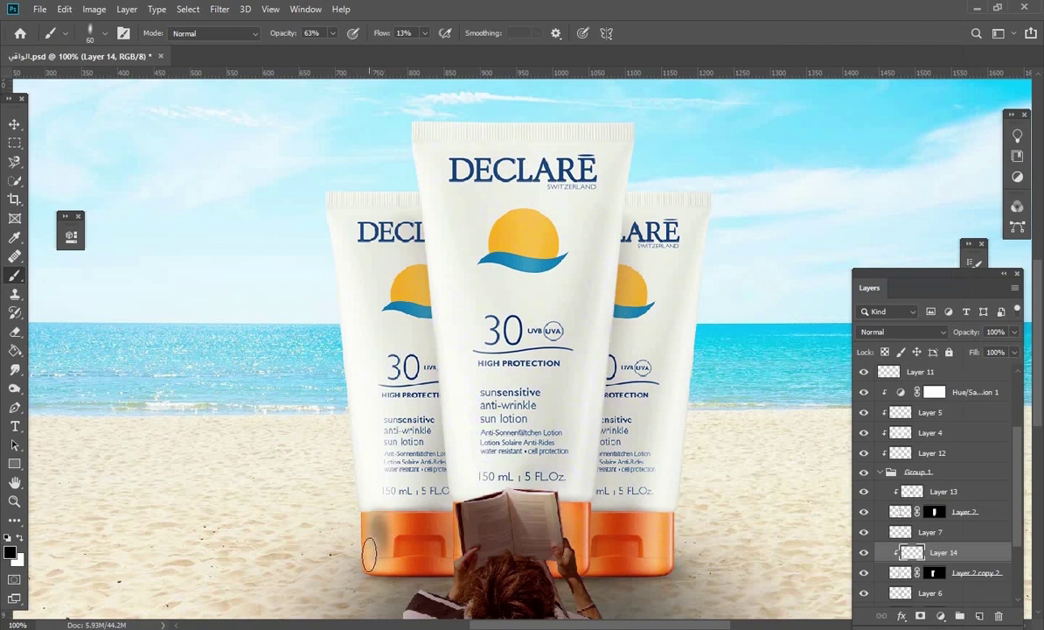
Set Layer 14 to Overlay and toggle it off and on to compare the cap shading
left_click(938, 336)
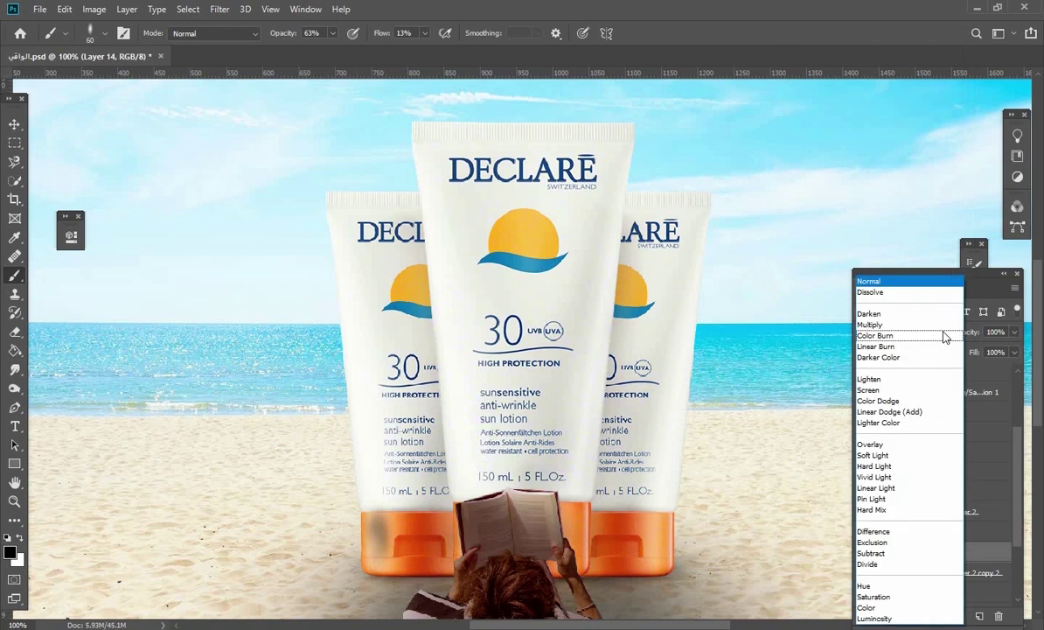
left_click(875, 444)
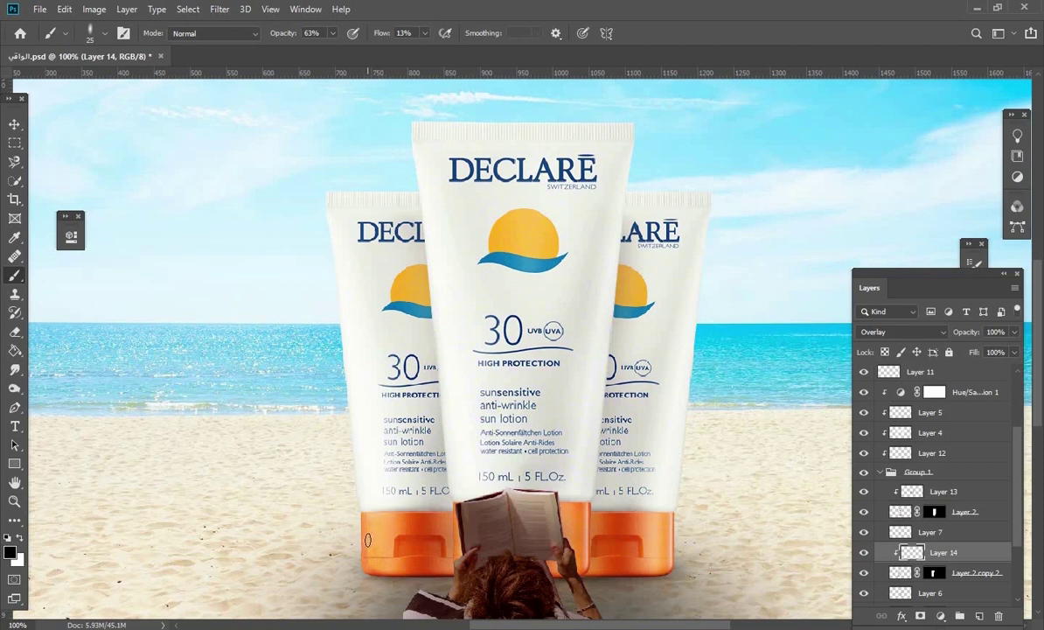
left_click(865, 553)
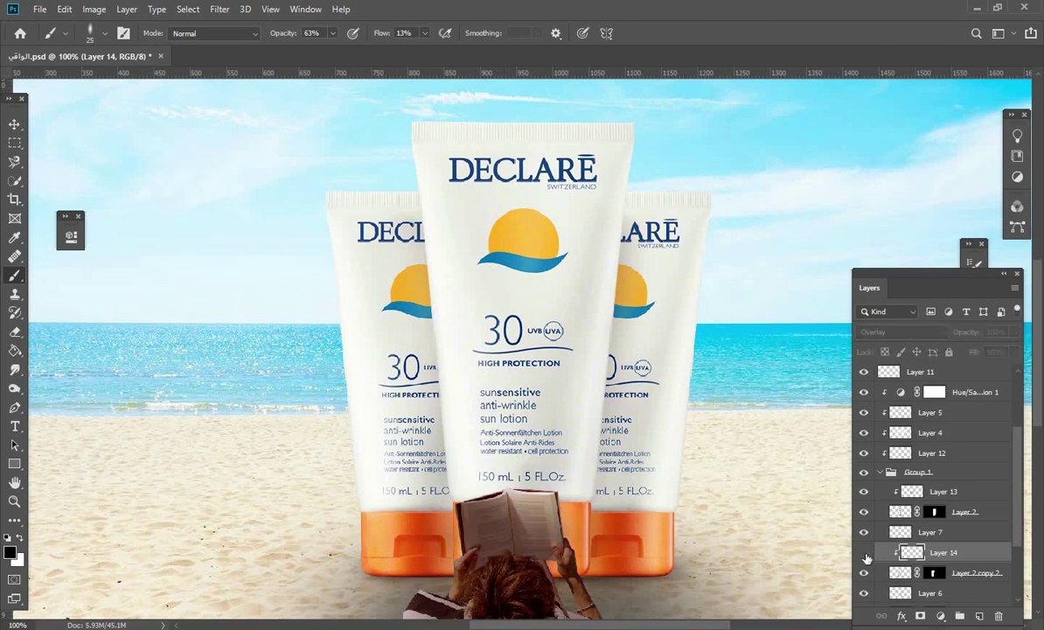
left_click(864, 552)
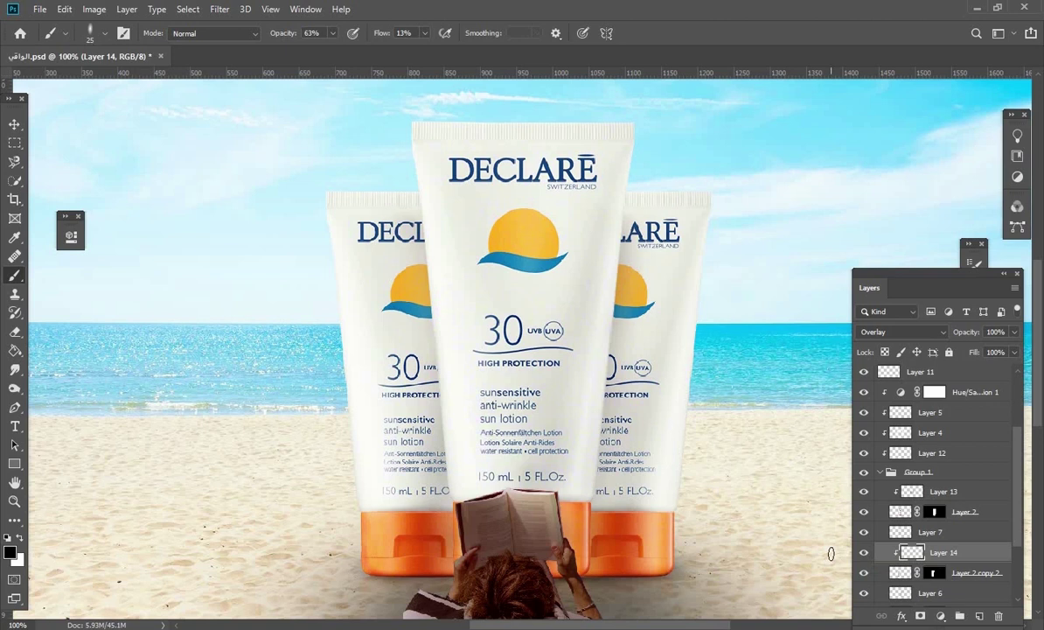
scroll(954, 490, "down", 3)
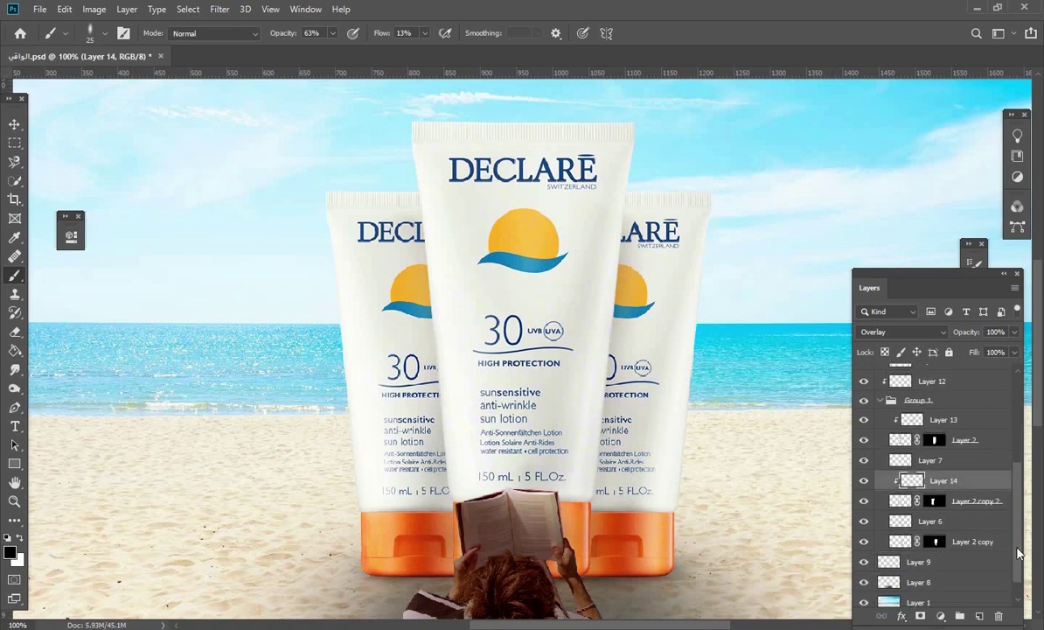
Add Overlay-blended Layer 15 clipped to the right tube's Layer 2 copy
left_click(989, 542)
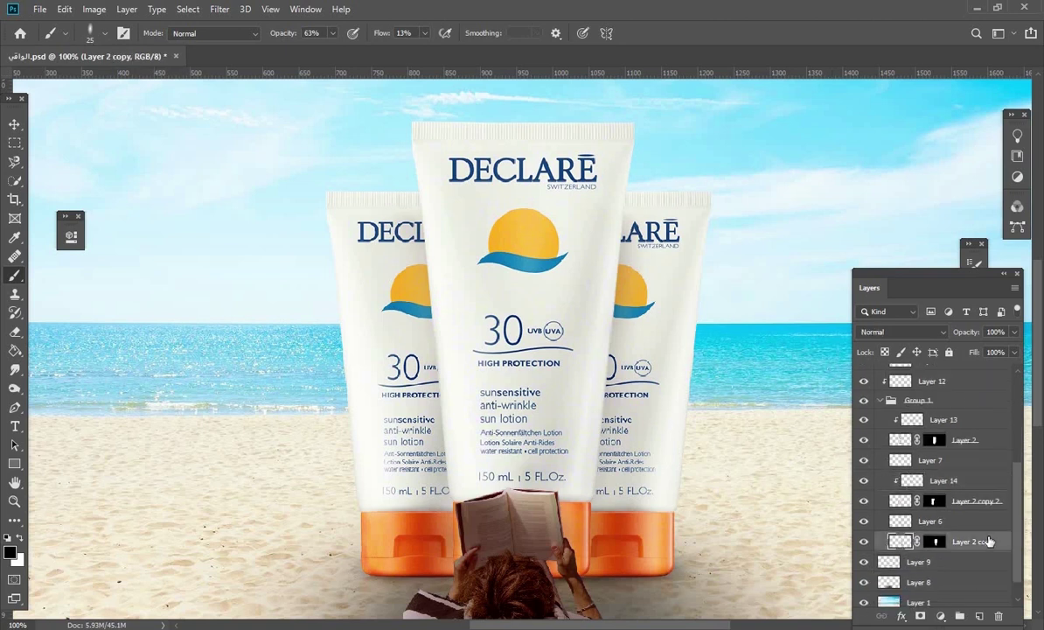
left_click(980, 619)
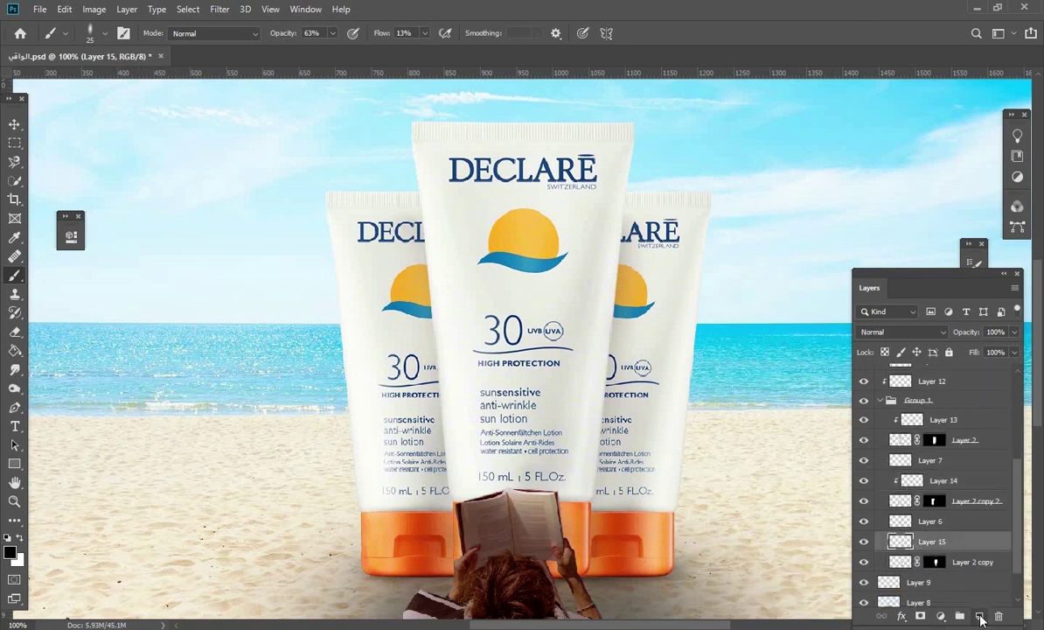
right_click(968, 542)
left_click(875, 298)
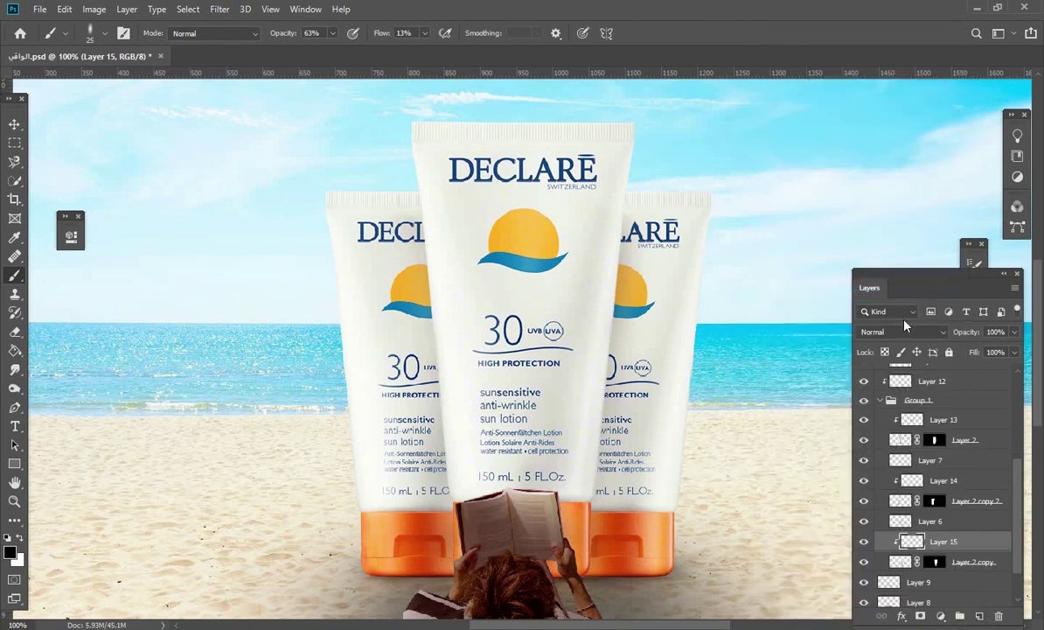
left_click(905, 331)
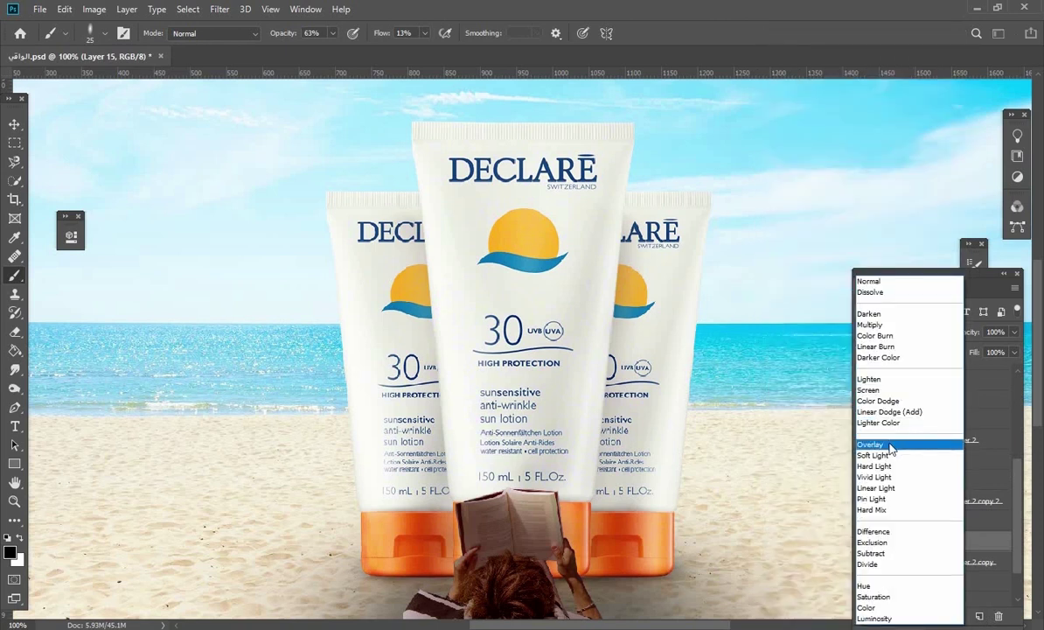
left_click(891, 448)
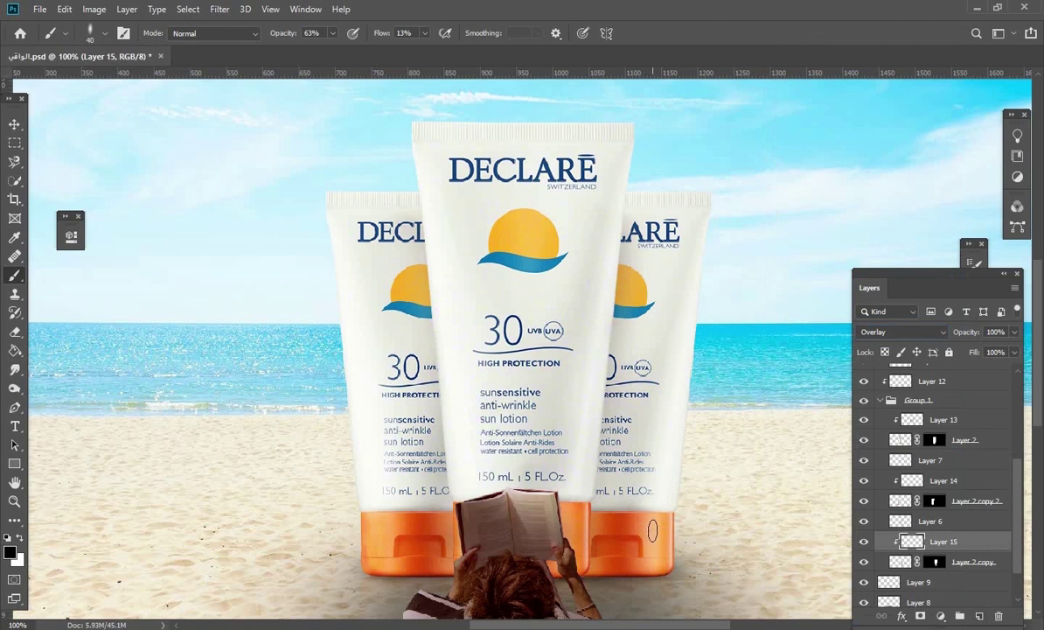
Enlarge the brush, shade the edge of the right tube's orange cap, then reselect Layer 14
key("bracketright")
key("bracketright")
left_click_drag(605, 494, 657, 553)
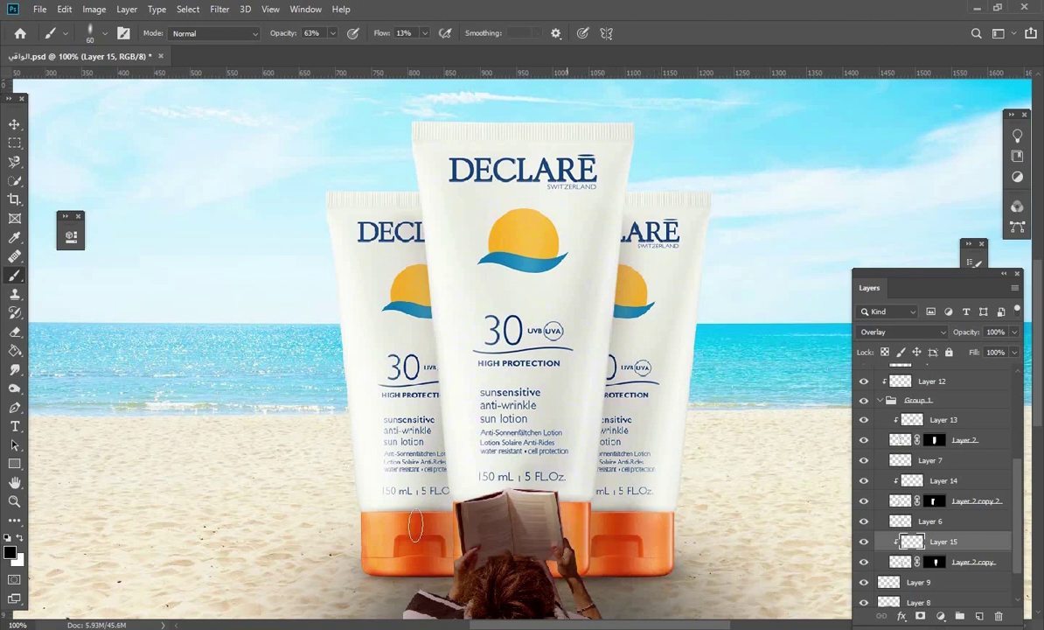
left_click(946, 482)
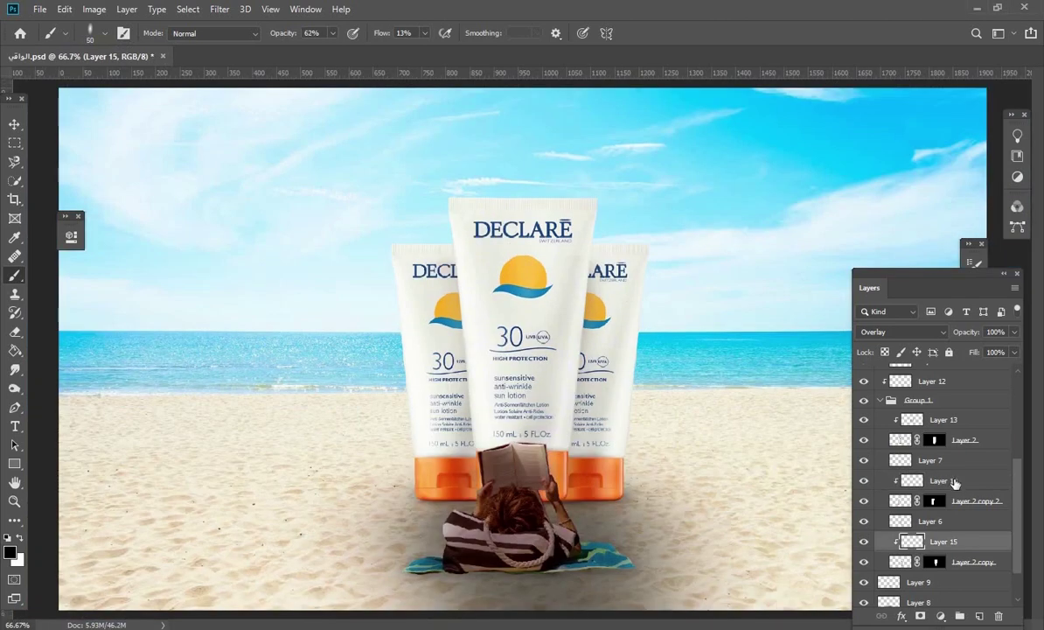
left_click(955, 483)
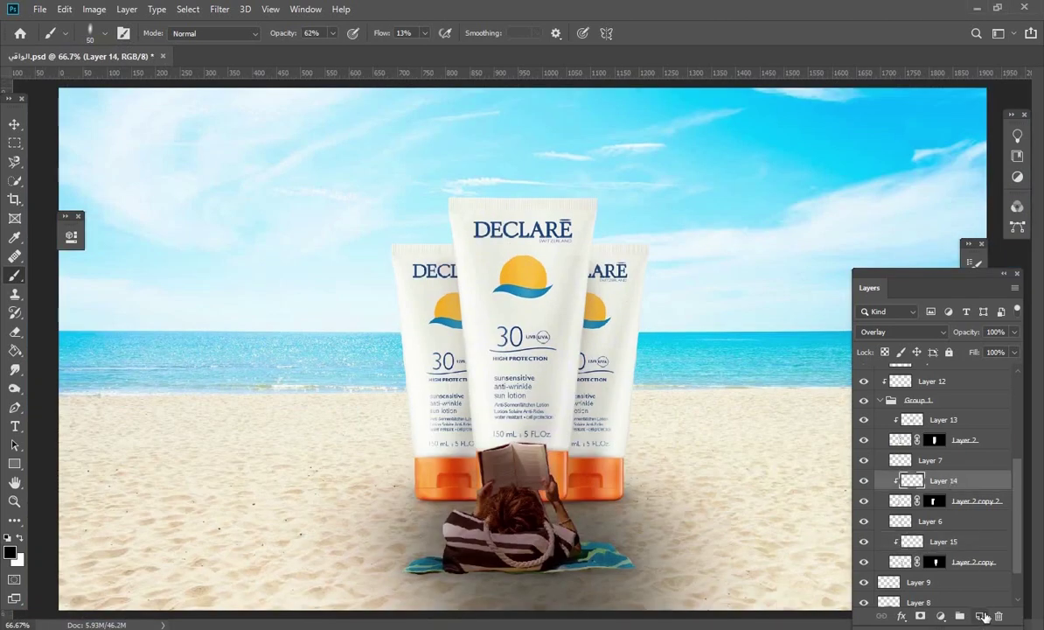
Create Layer 16 above Layer 14, clipped to the left tube and set to Overlay
key("ctrl+shift+alt+n")
right_click(977, 483)
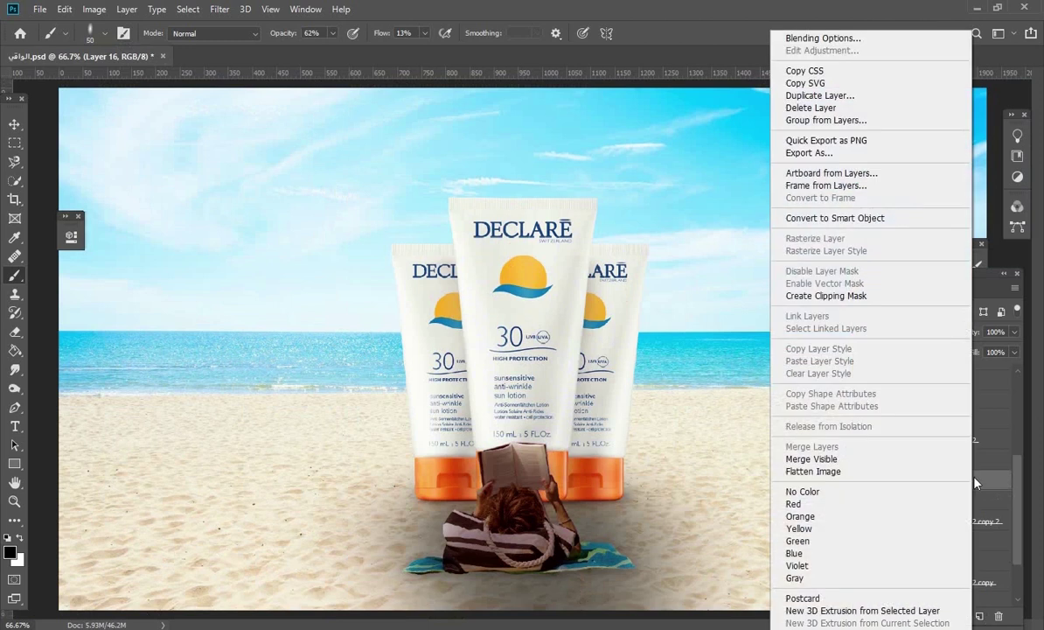
left_click(862, 296)
left_click(905, 333)
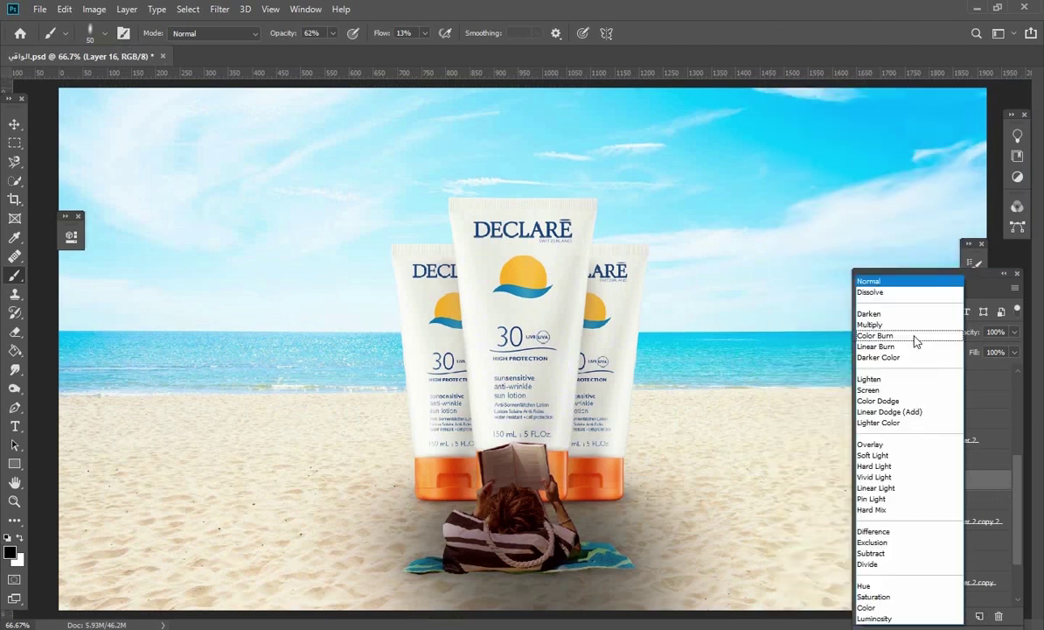
left_click(873, 444)
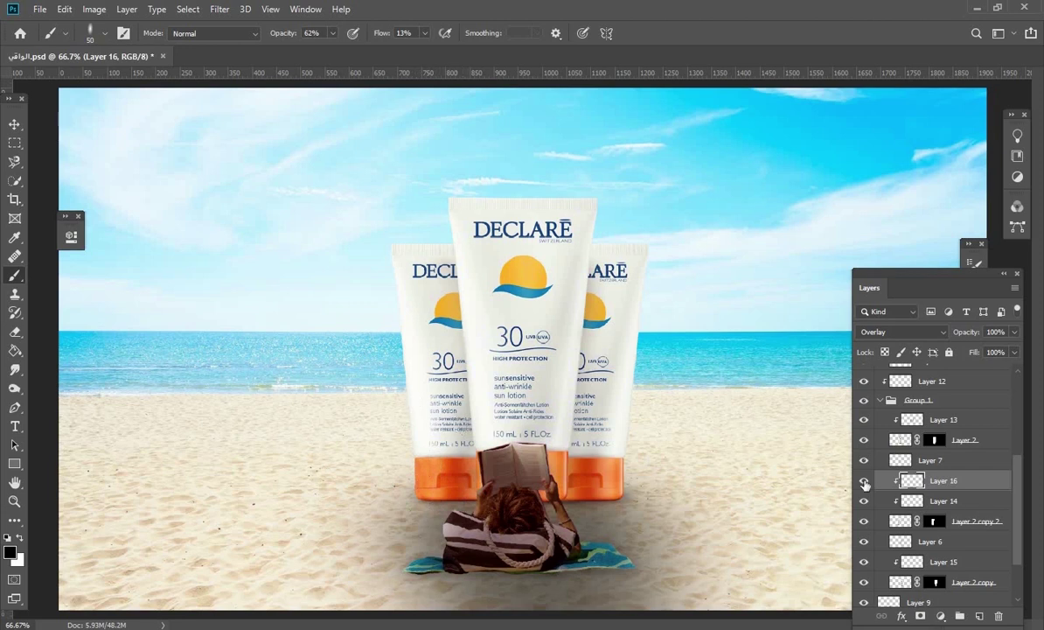
Toggle Layer 16's visibility off and on to compare the added shading
left_click(864, 482)
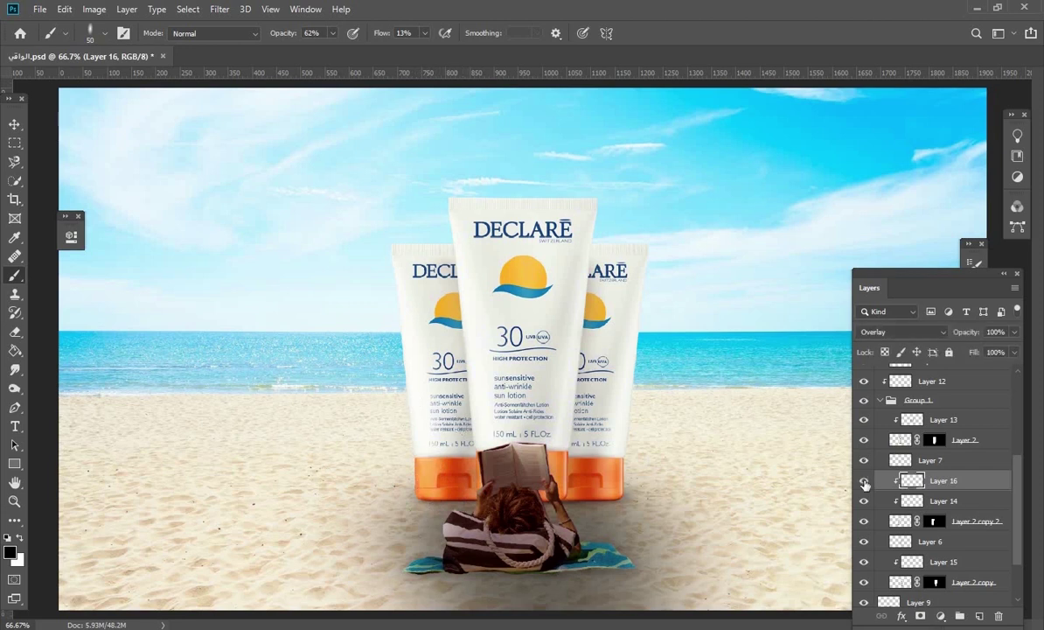
left_click(864, 482)
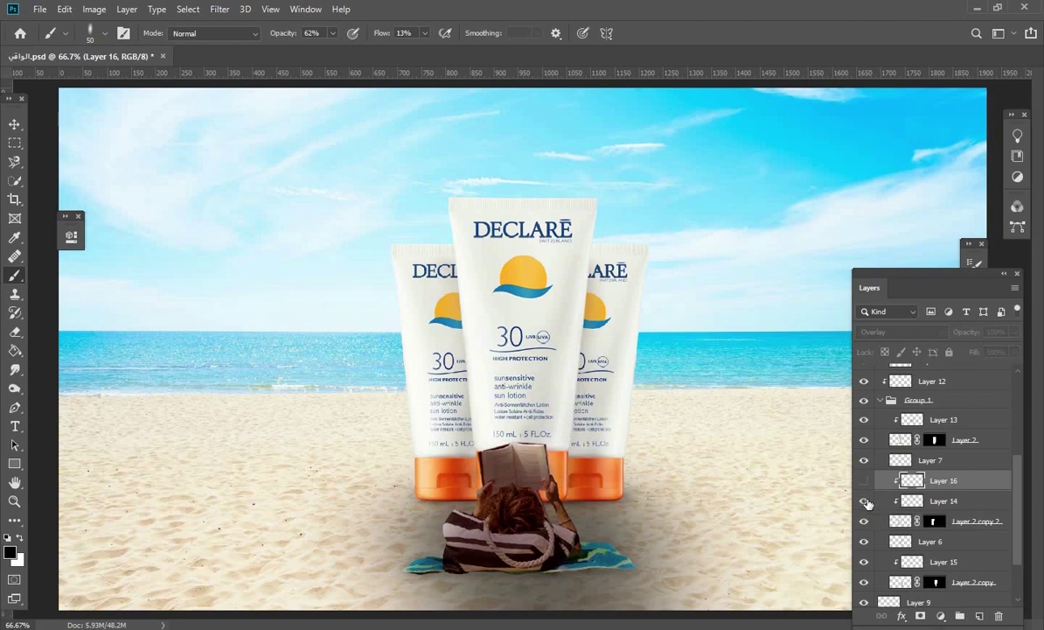
left_click(864, 481)
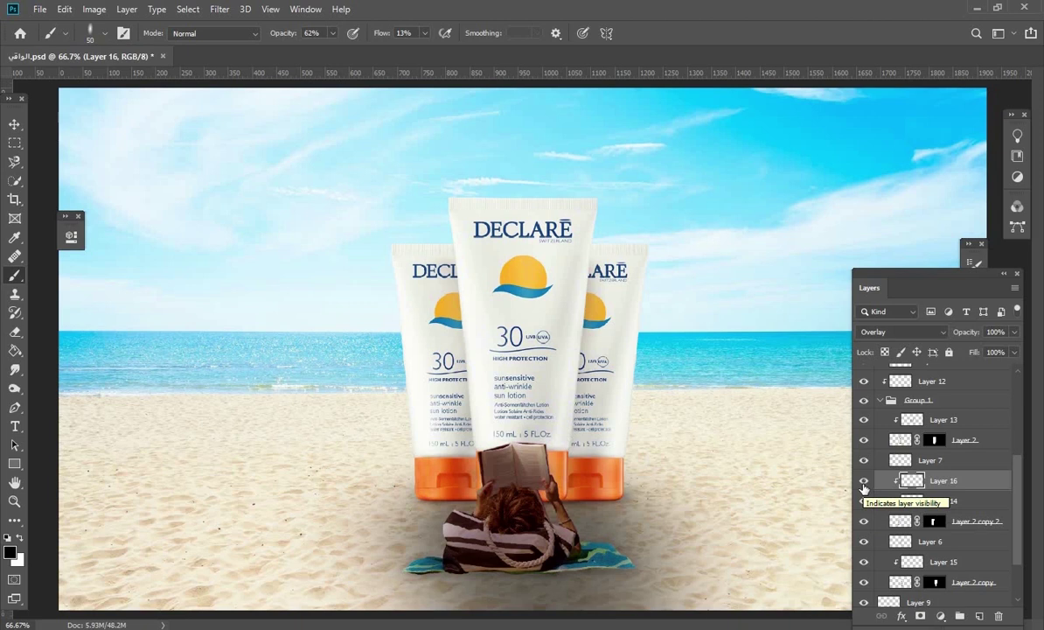
scroll(864, 486, "up", 2)
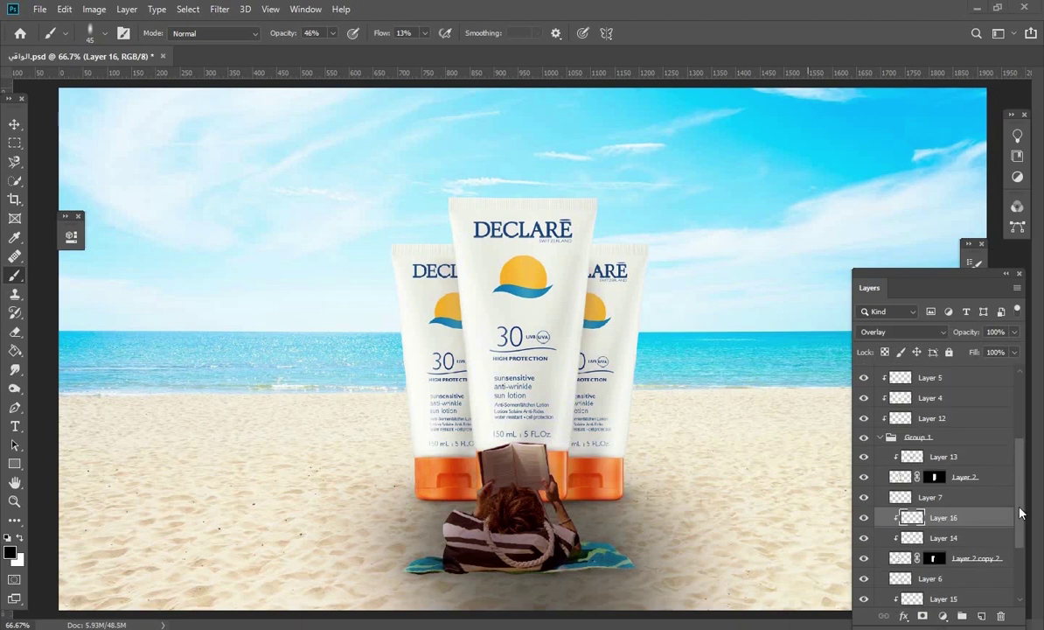
Add Overlay Layer 17 above Layer 10 and paint soft tone beside the woman at 39% brush opacity
scroll(1022, 475, "up", 6)
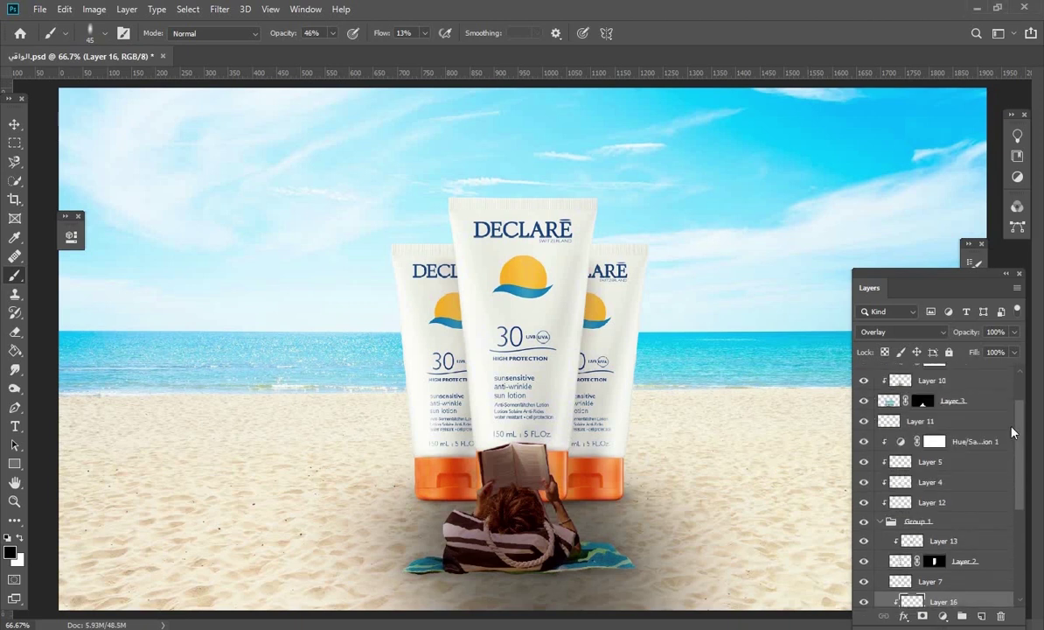
left_click(975, 435)
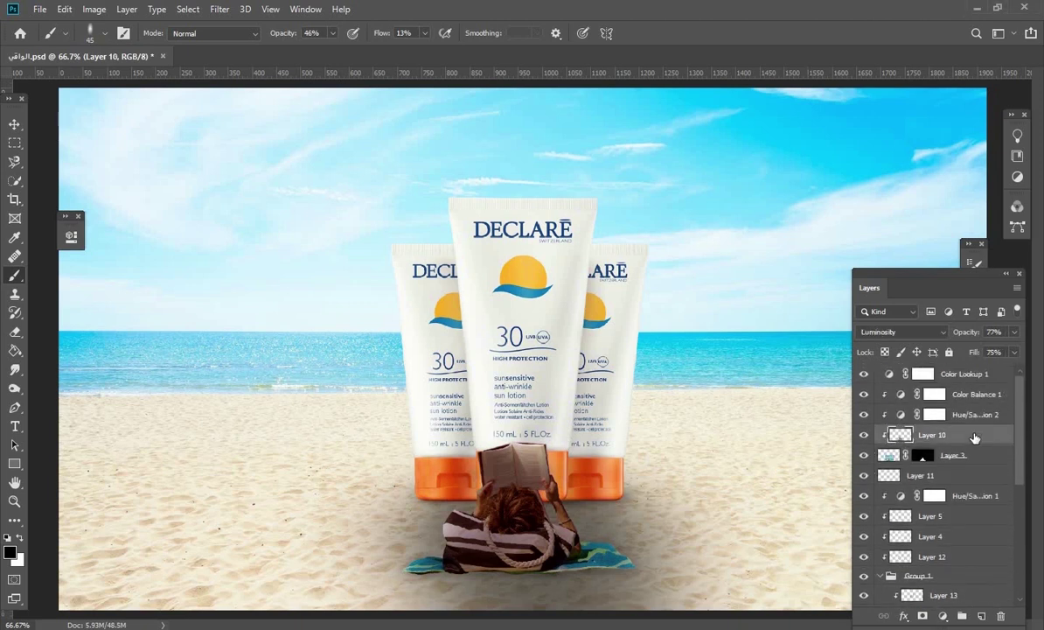
left_click(981, 617)
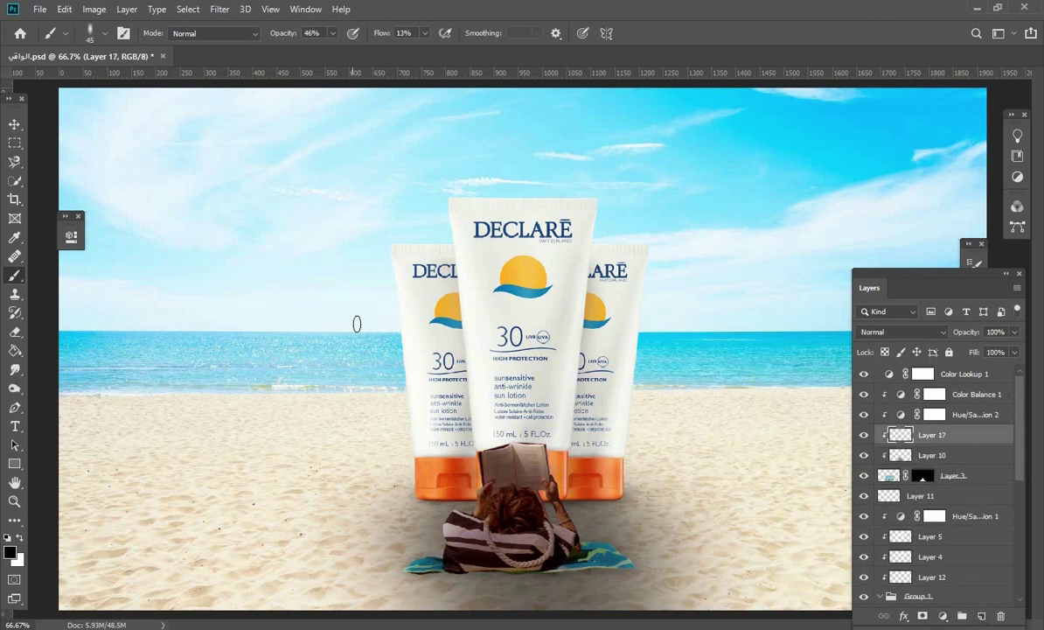
left_click(333, 38)
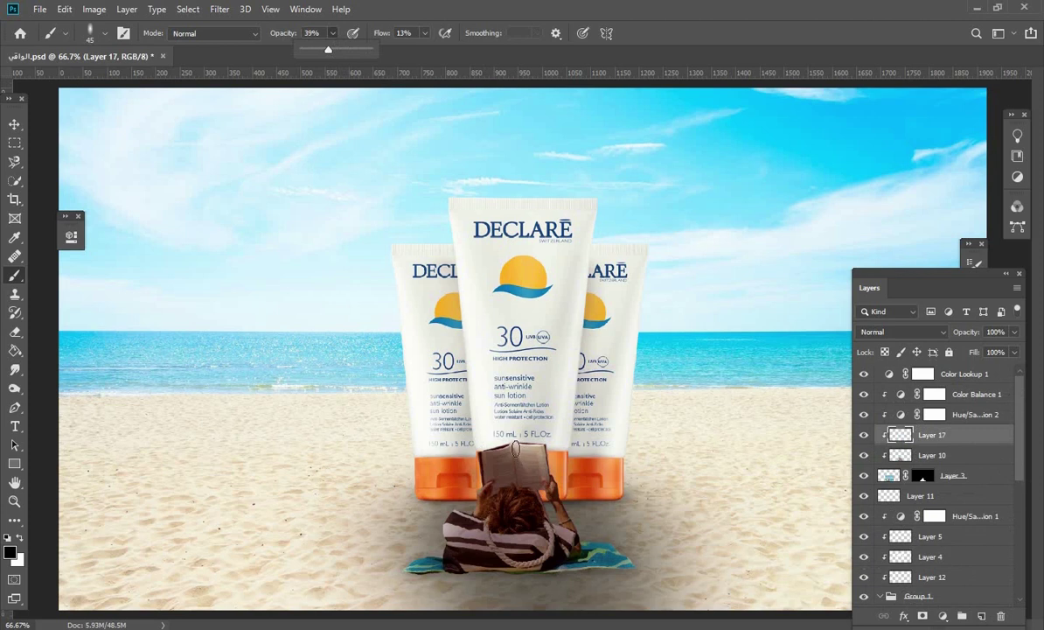
left_click(905, 332)
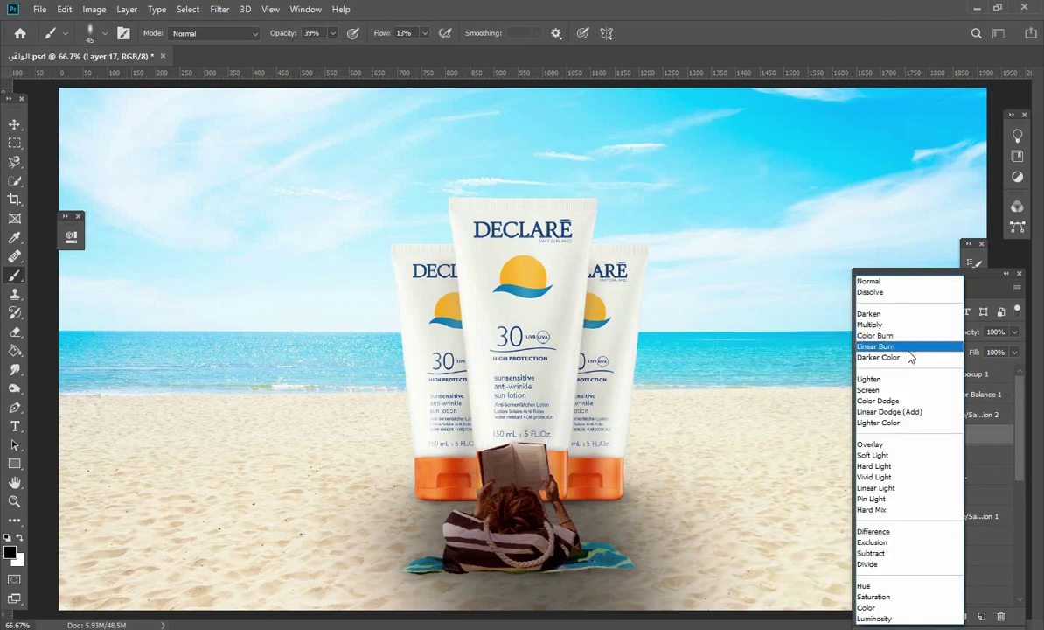
left_click(898, 446)
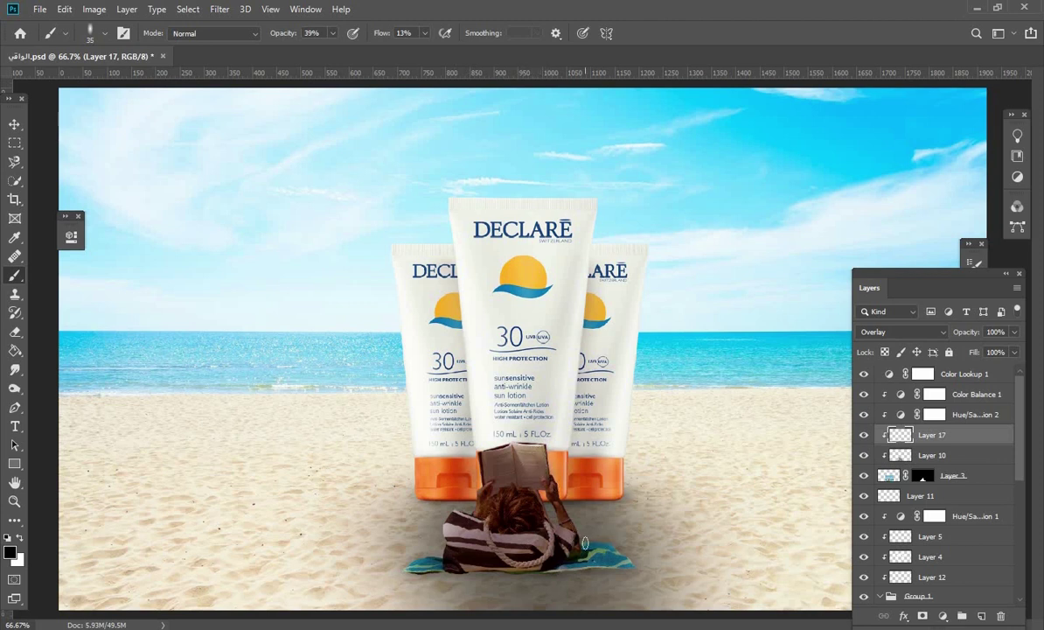
left_click_drag(546, 509, 561, 525)
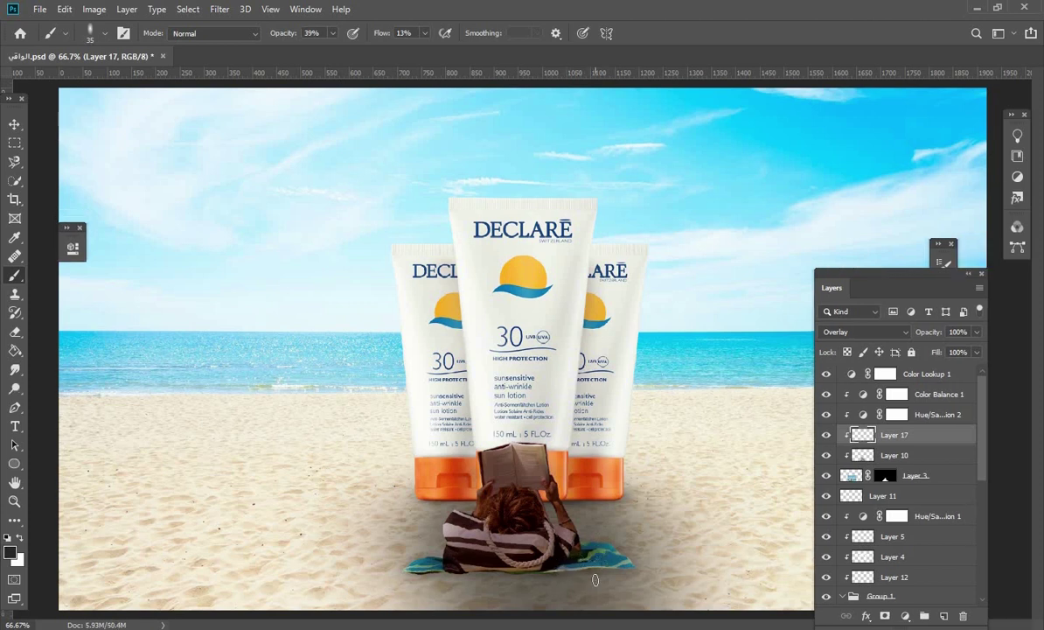
Set Layer 10 to 84% opacity and 85% fill
key("shift+alt+y")
left_click(901, 456)
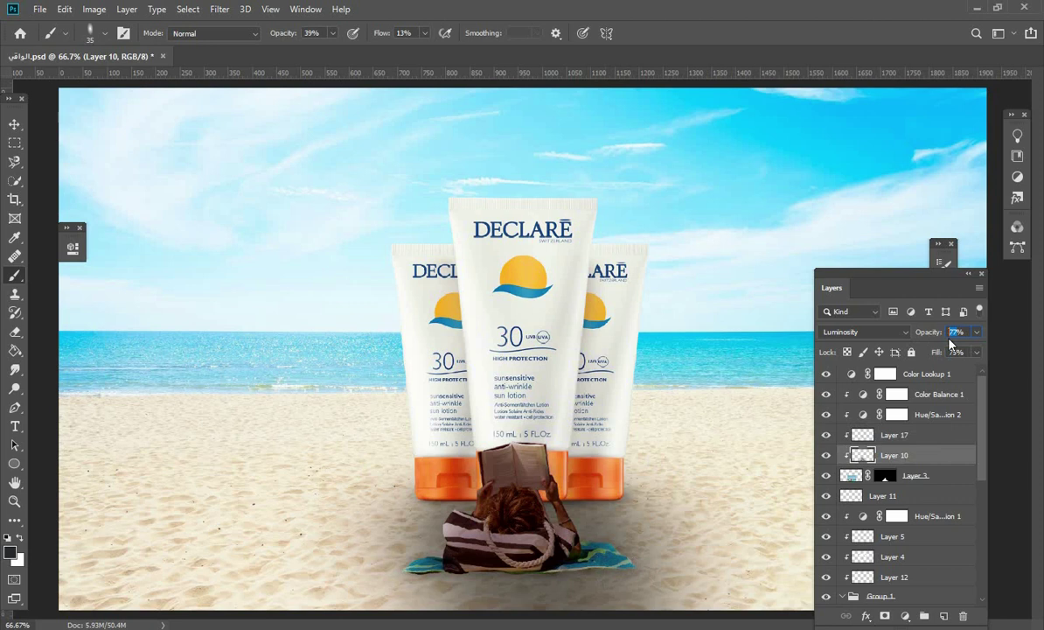
type("84")
key("Return")
left_click(958, 352)
type("85")
key("Return")
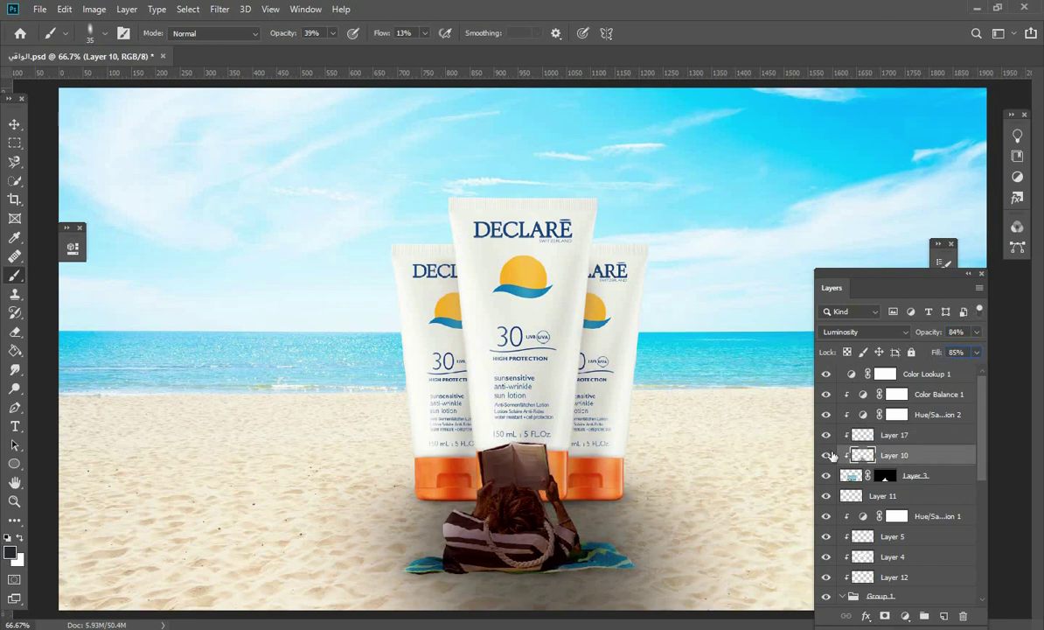
Toggle Layer 10 off and on to compare the darker reading woman
left_click(830, 460)
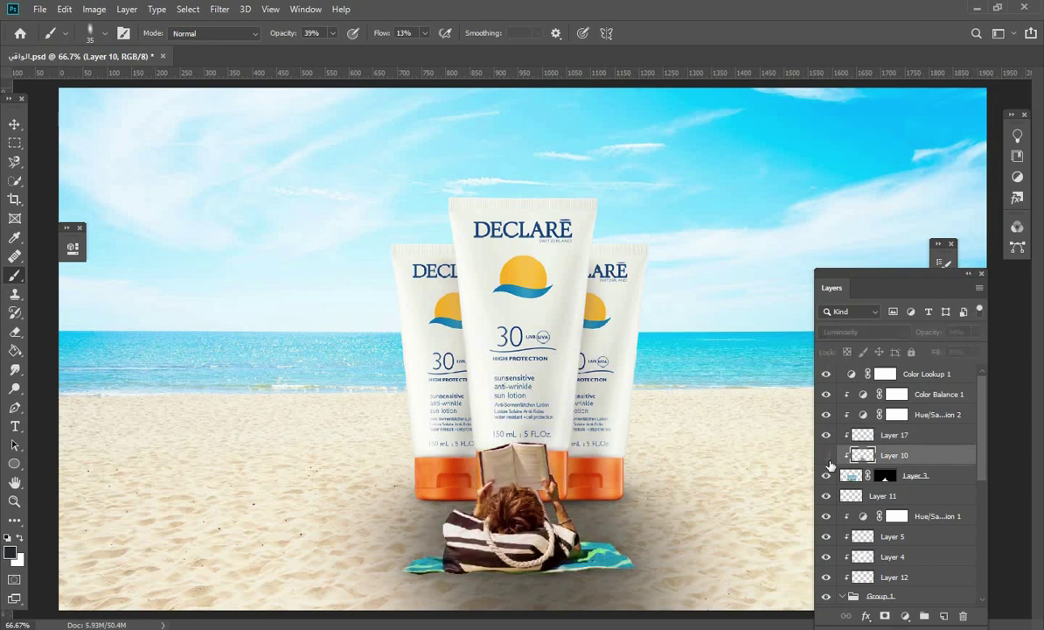
left_click(827, 456)
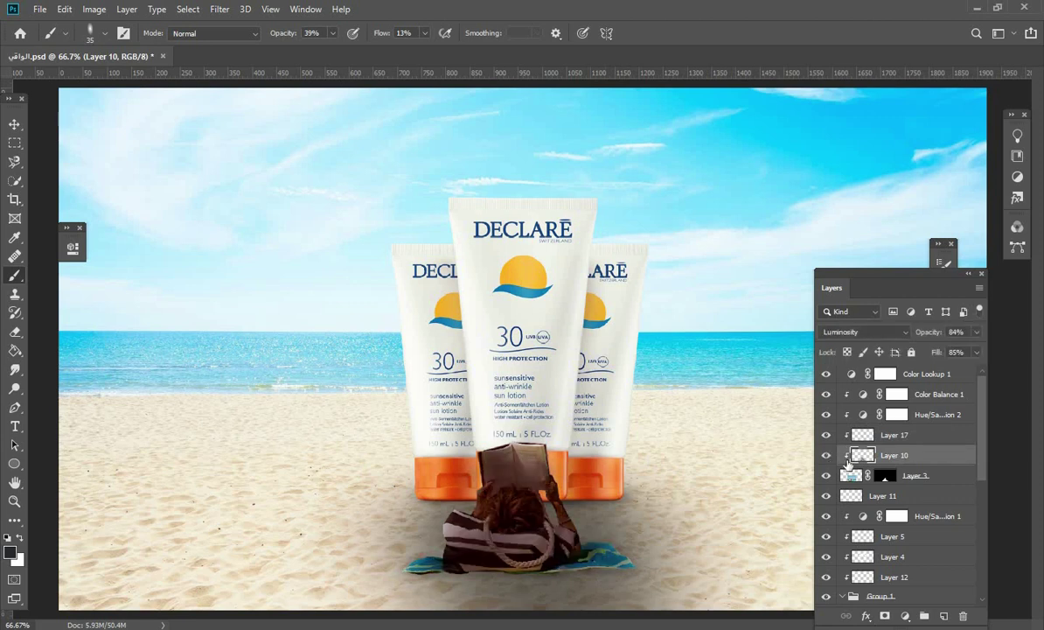
scroll(982, 490, "down", 5)
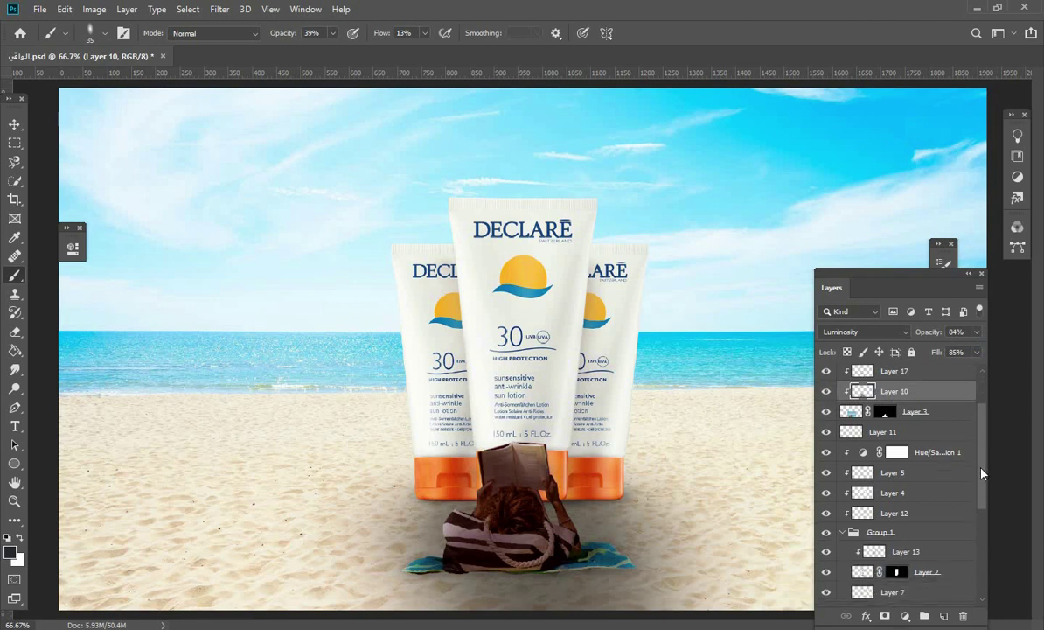
scroll(982, 490, "down", 1)
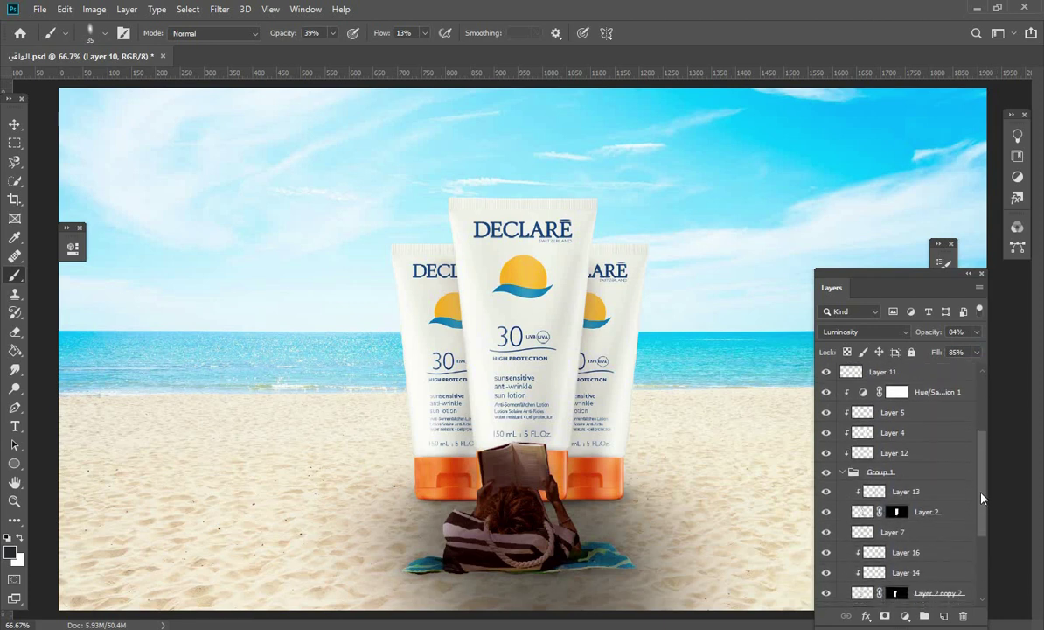
Add Layer 18 above Layer 13 and clip it to the middle tube
left_click(902, 486)
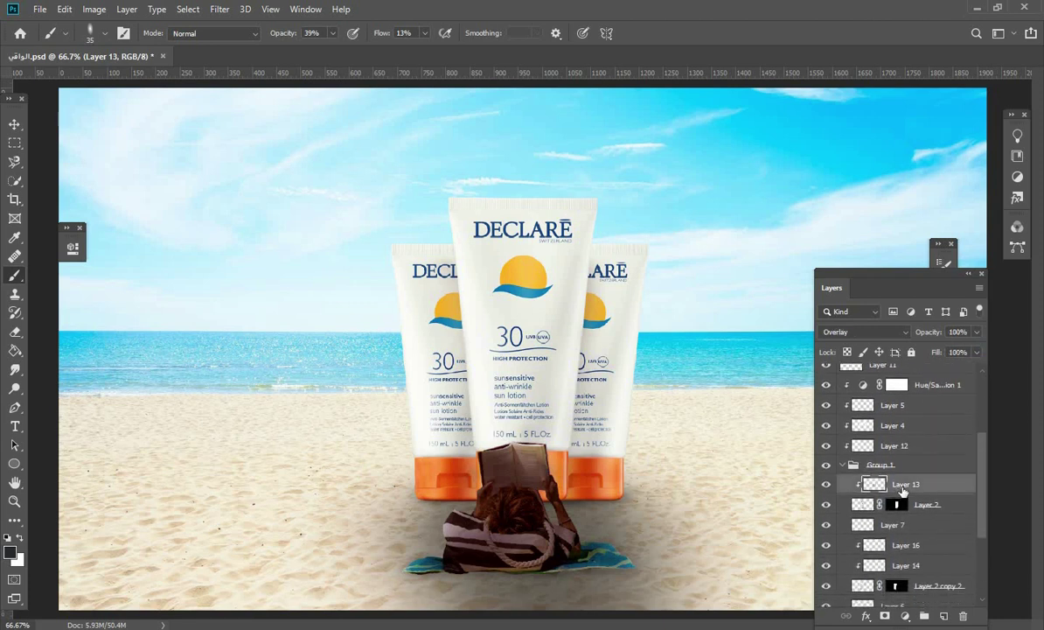
left_click(827, 505)
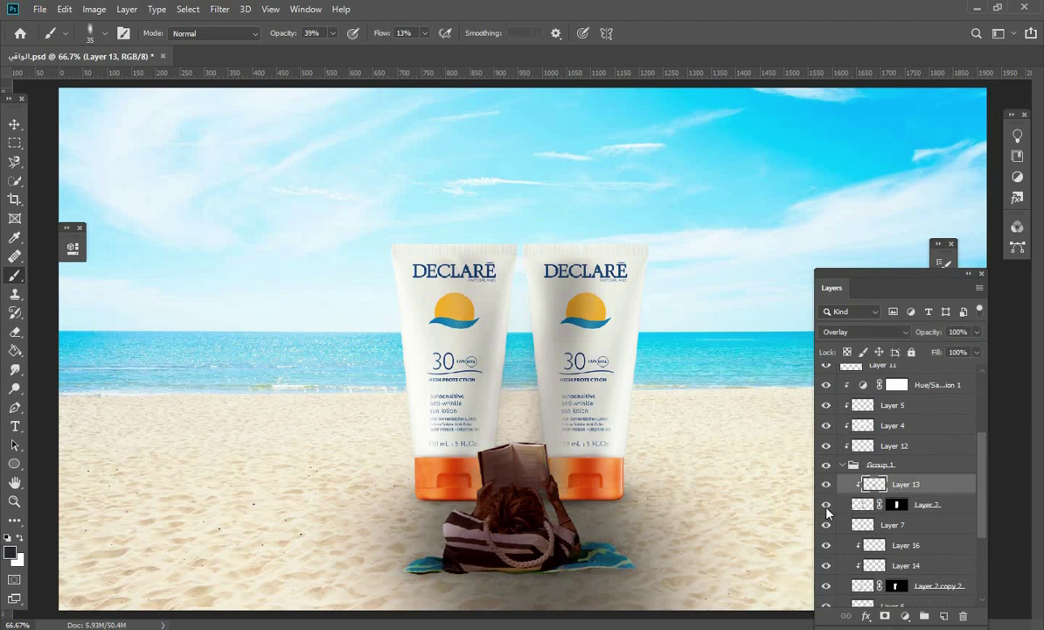
left_click(827, 506)
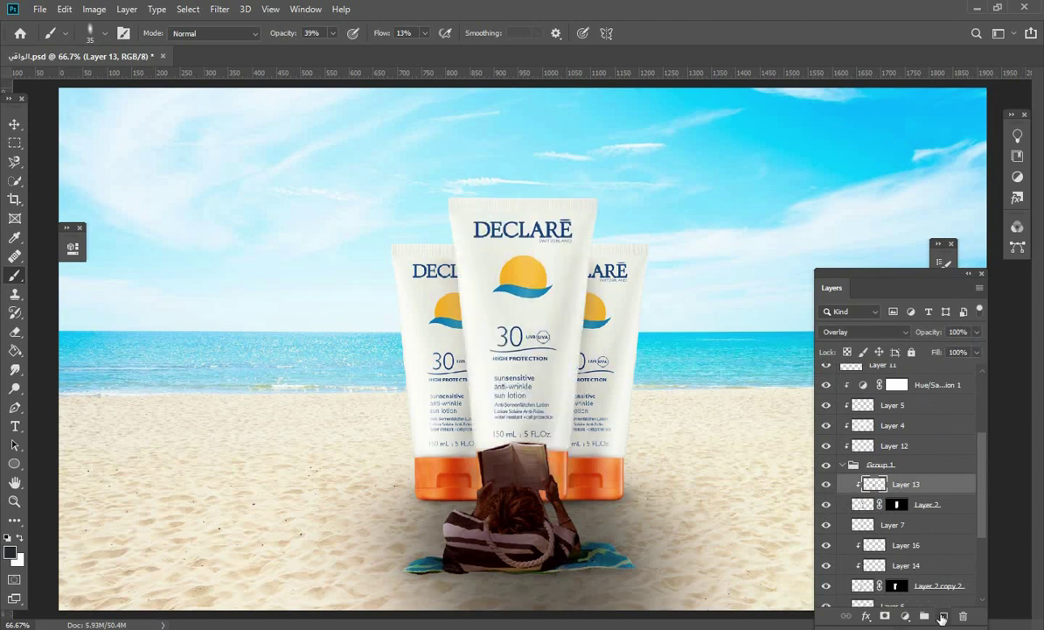
left_click(943, 615)
right_click(937, 488)
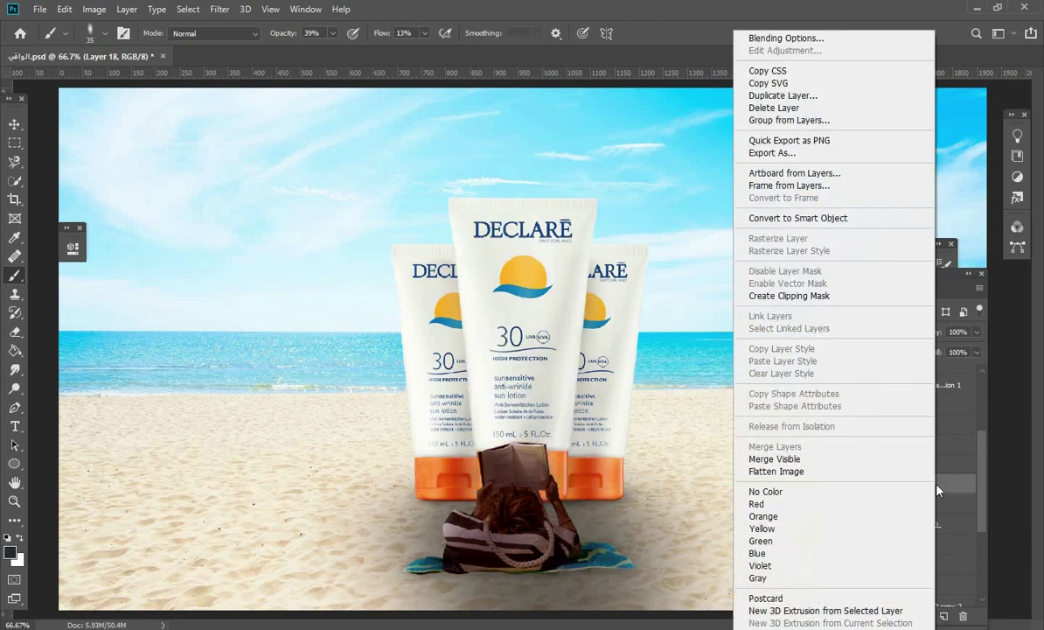
left_click(792, 295)
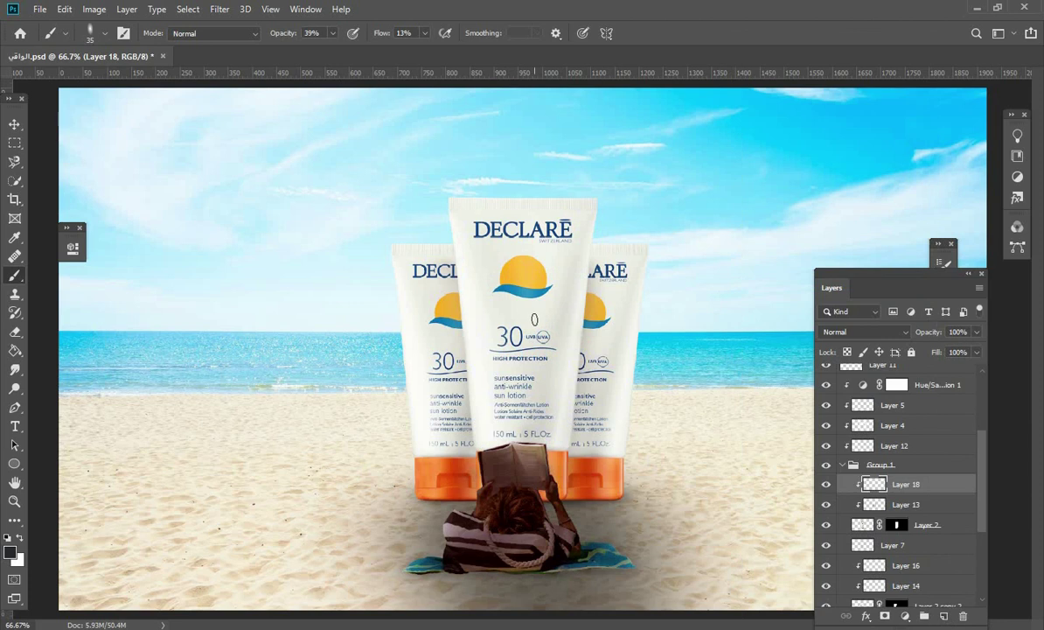
Paint soft tone on the tube with a 100 px brush and set Layer 18 to Overlay
key("bracketright")
key("bracketright")
key("bracketright")
key("bracketright")
key("bracketright")
key("bracketright")
key("bracketright")
key("bracketright")
key("bracketright")
key("bracketright")
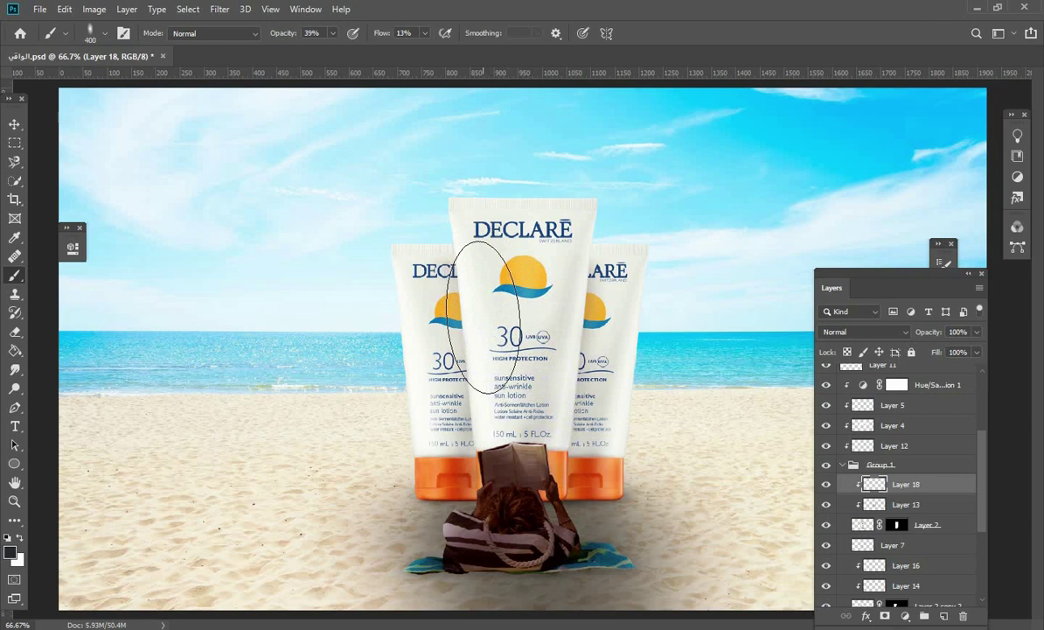
key("bracketright")
key("bracketright")
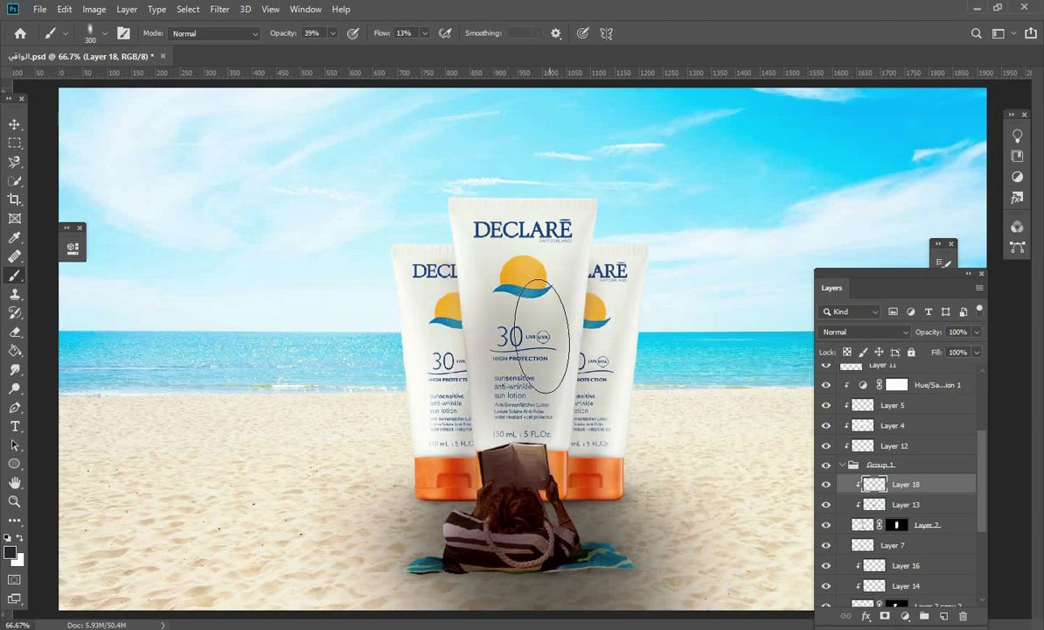
key("bracketleft")
key("bracketleft")
key("bracketleft")
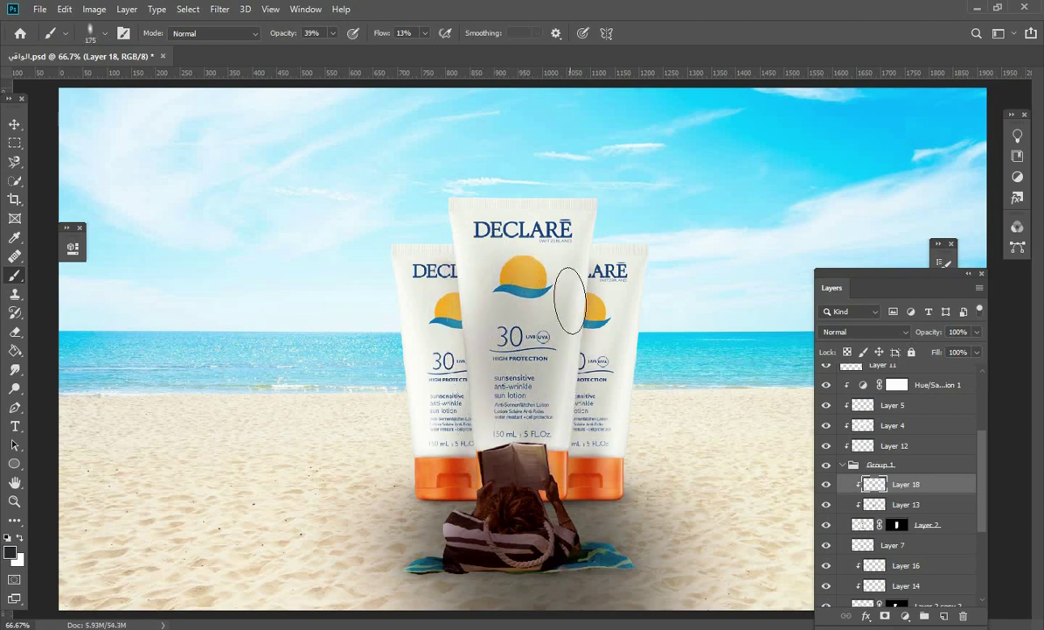
key("bracketleft")
key("bracketleft")
key("bracketleft")
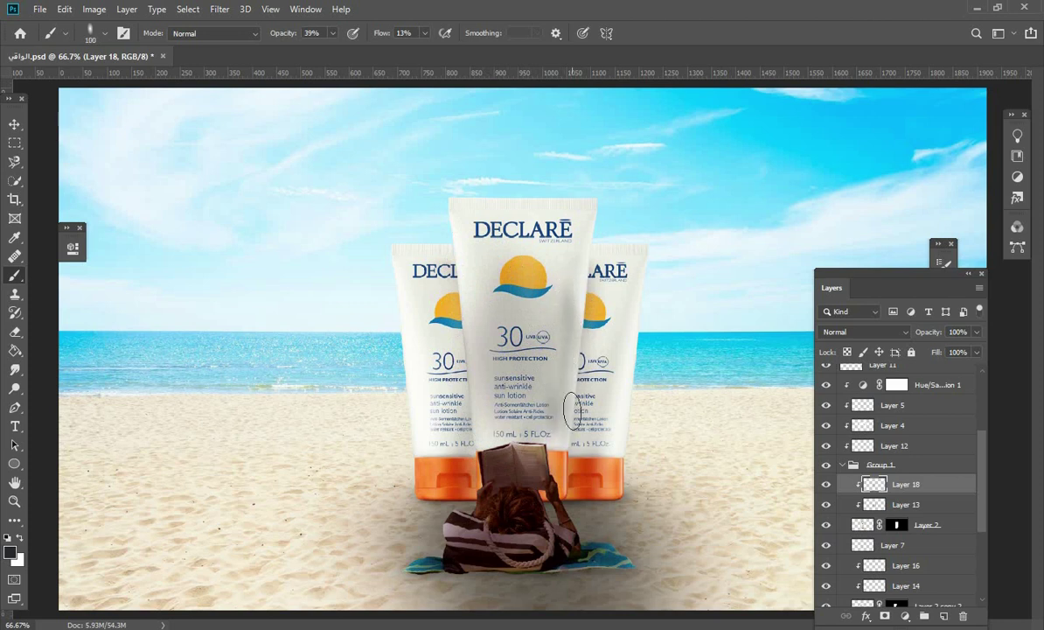
left_click(891, 336)
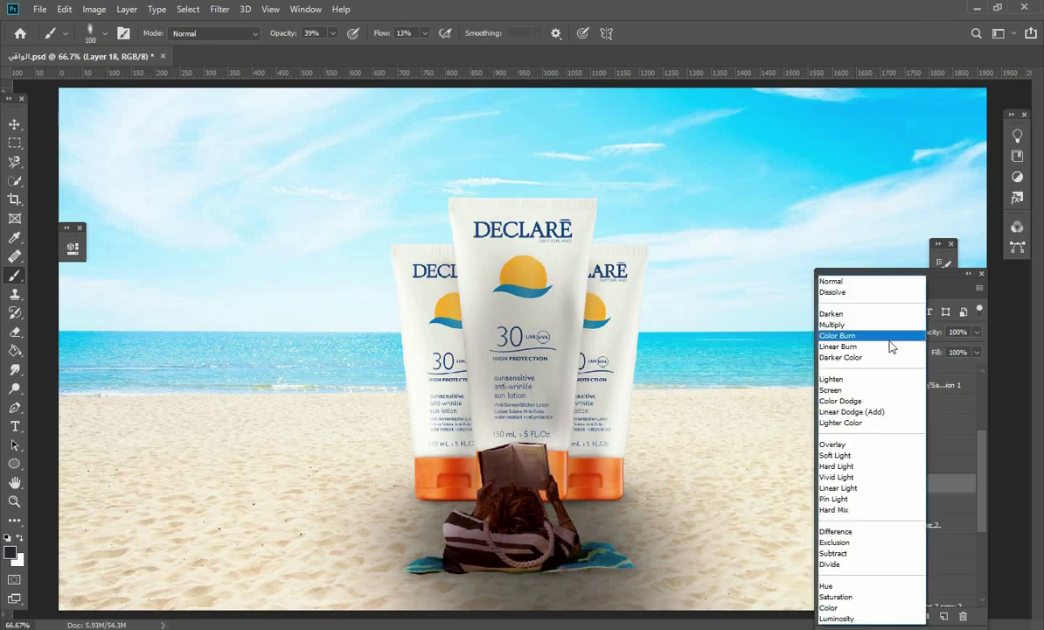
left_click(849, 445)
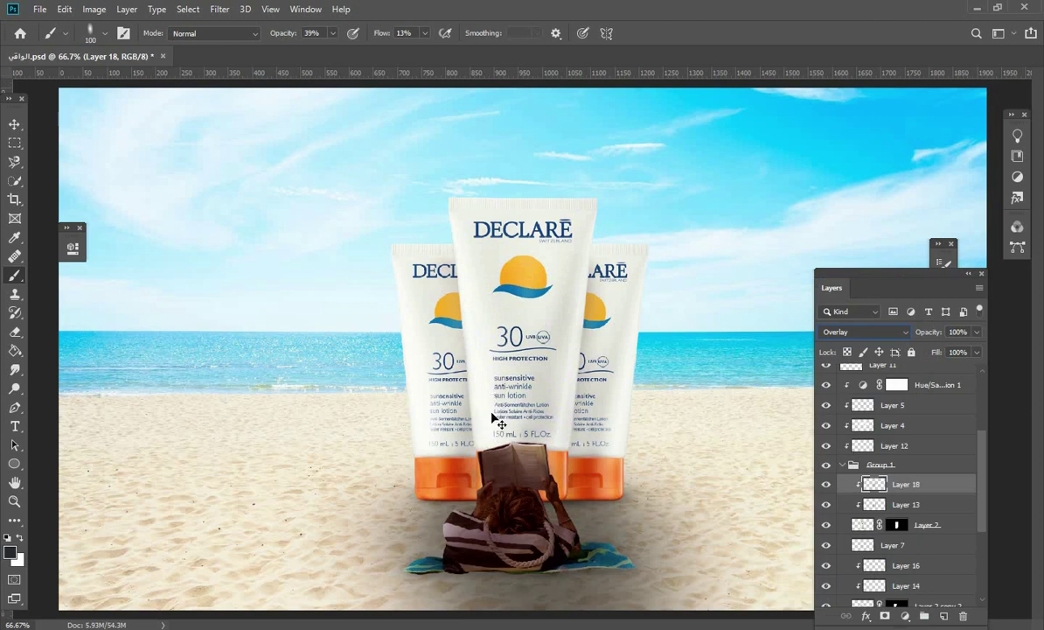
key("ctrl+plus")
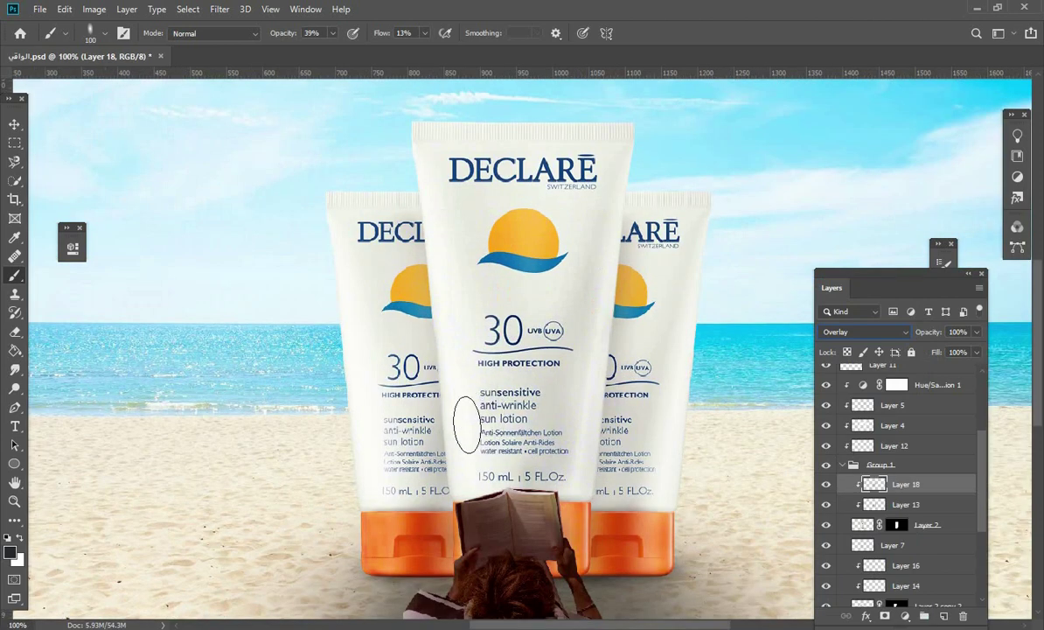
Paint Overlay detail around the label and lower edge with a 35 px brush at 58% opacity
key("bracketleft")
key("bracketleft")
key("bracketleft")
key("bracketleft")
key("bracketleft")
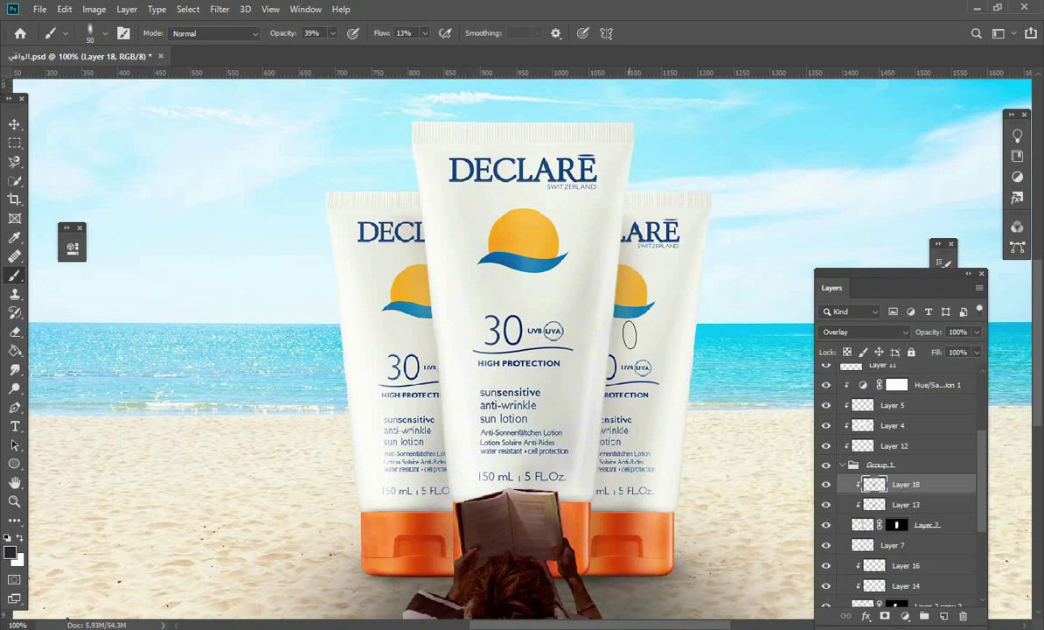
left_click(332, 33)
key("5")
key("8")
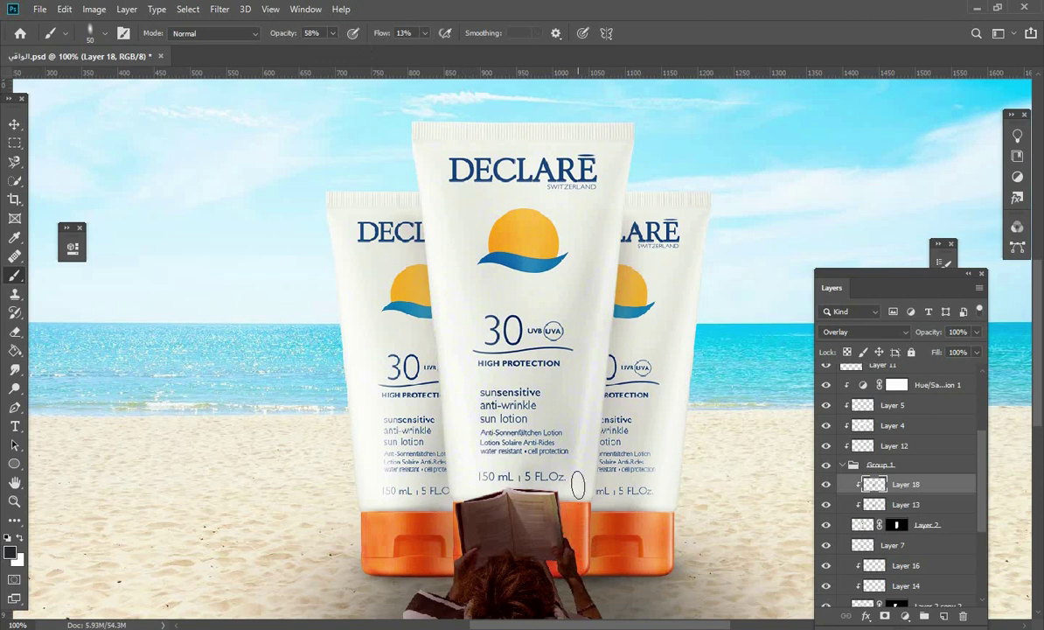
key("bracketleft")
key("bracketleft")
key("bracketleft")
key("ctrl+minus")
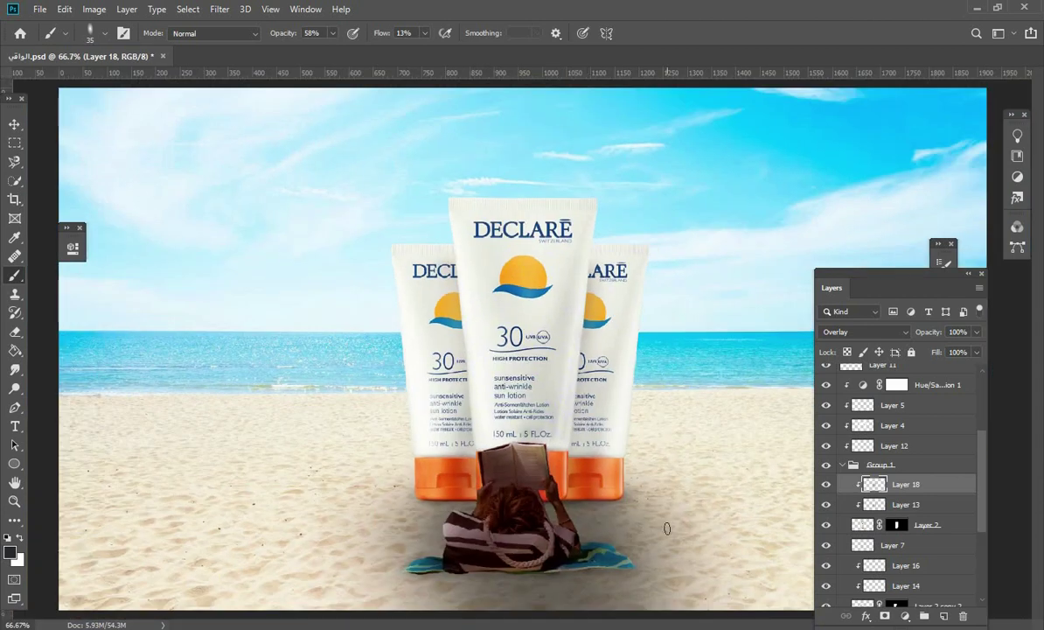